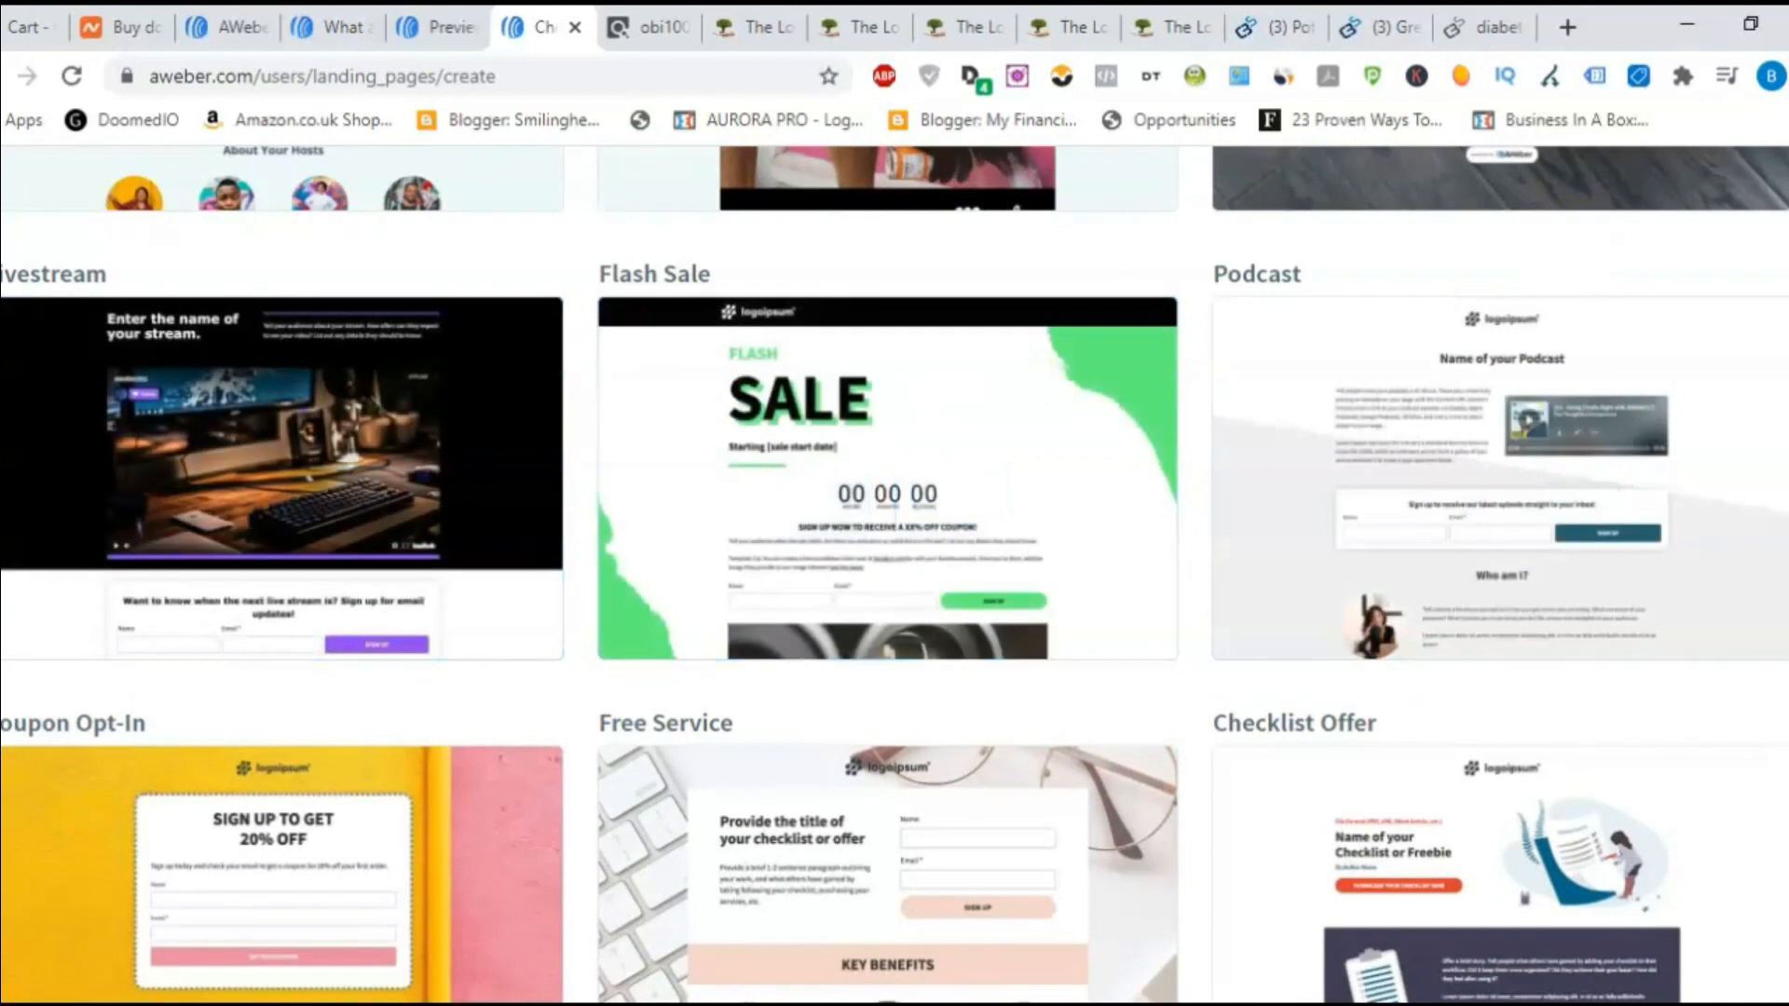
- Browse the landing page template gallery down to its end and back up to examine the available designs
scroll(895, 559, "down", 3)
scroll(895, 559, "down", 2)
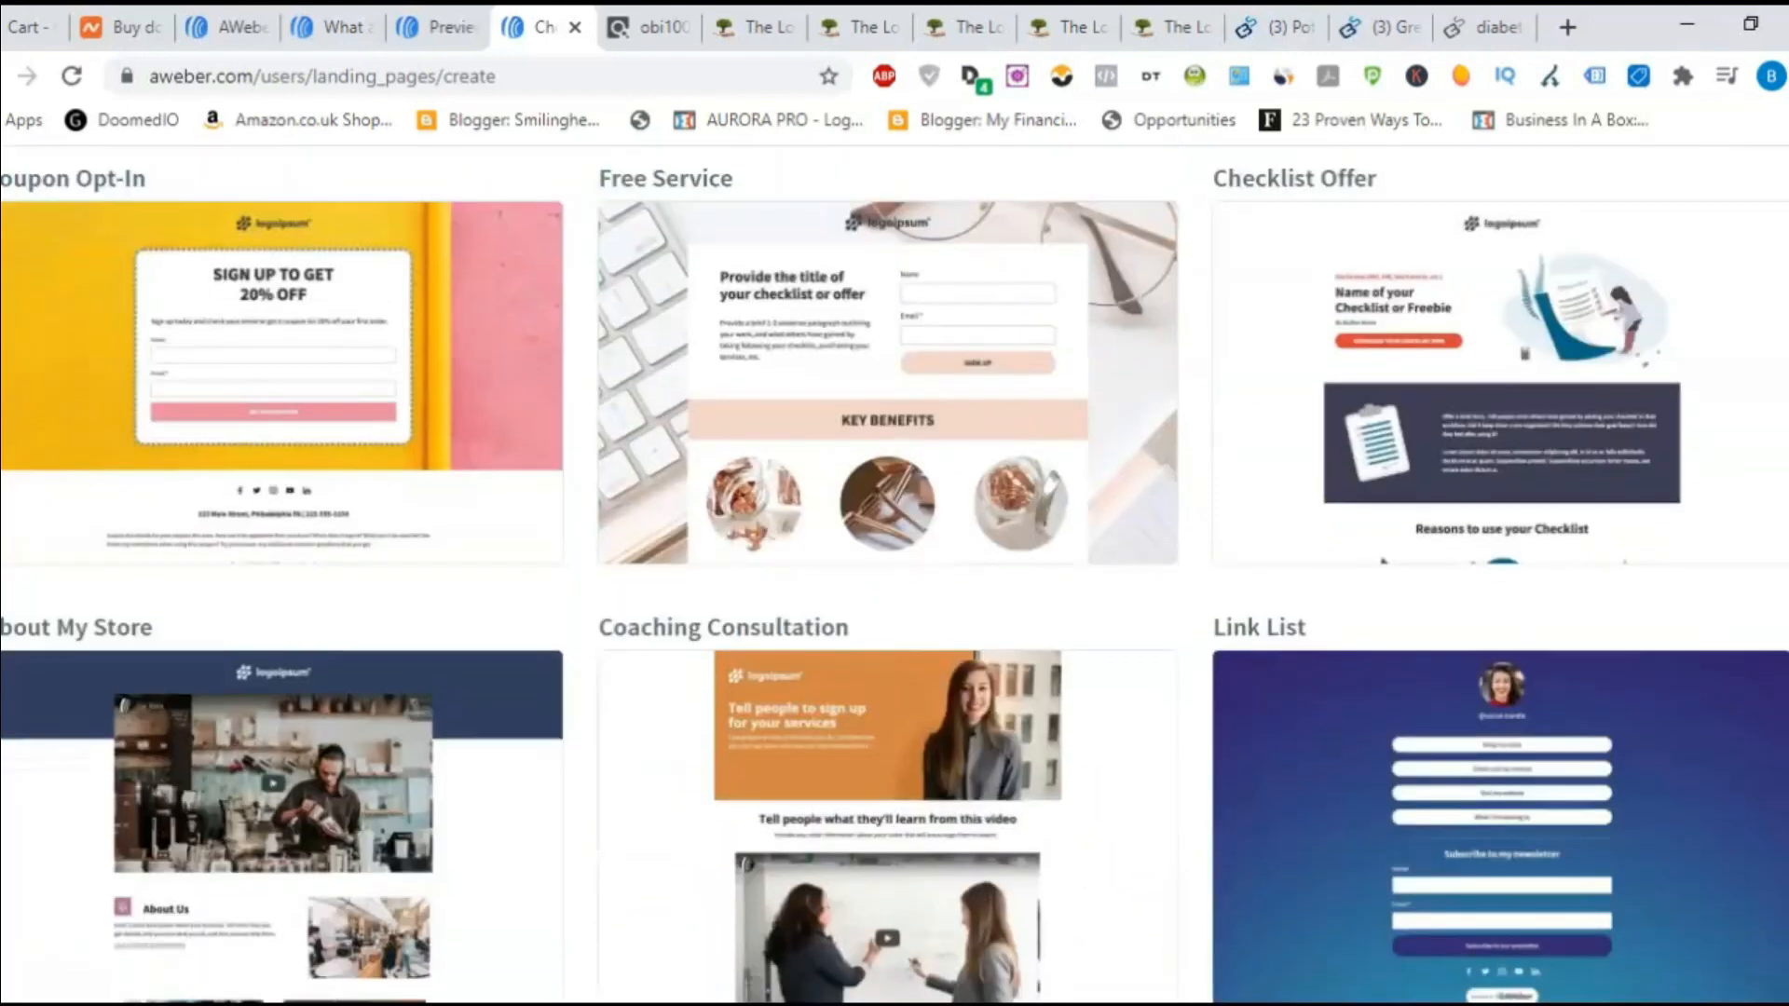
scroll(895, 559, "down", 2)
scroll(895, 559, "down", 6)
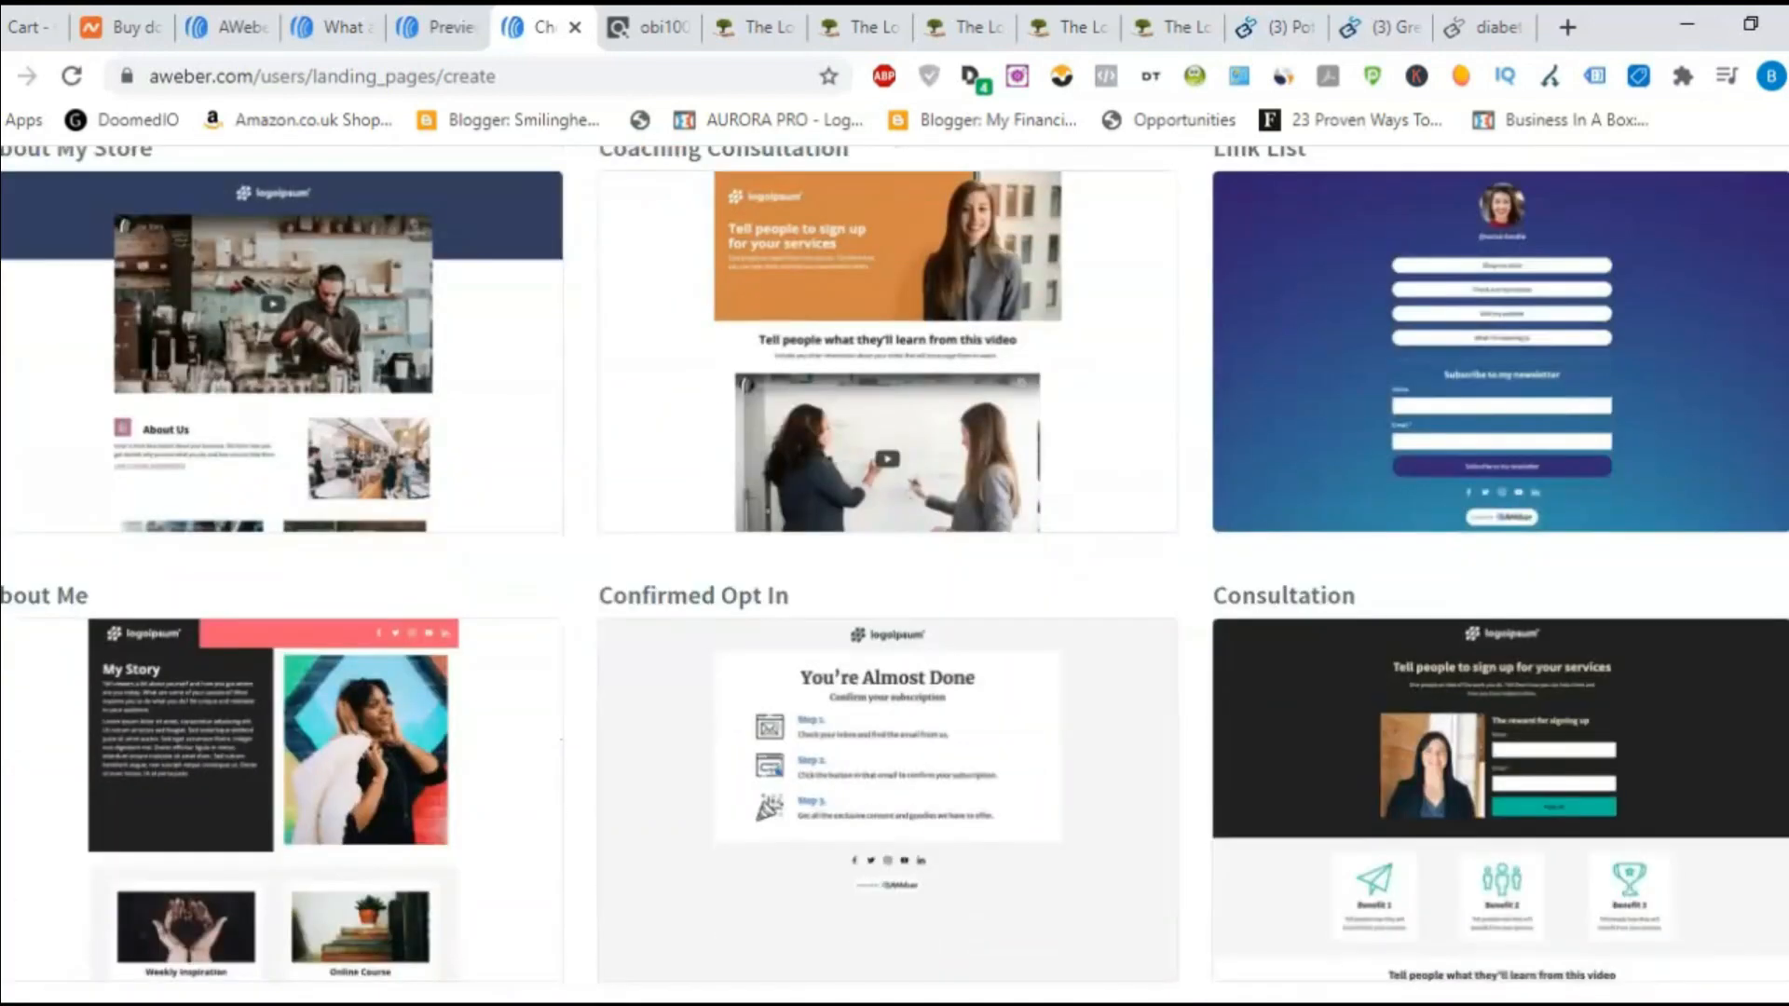
scroll(895, 559, "down", 2)
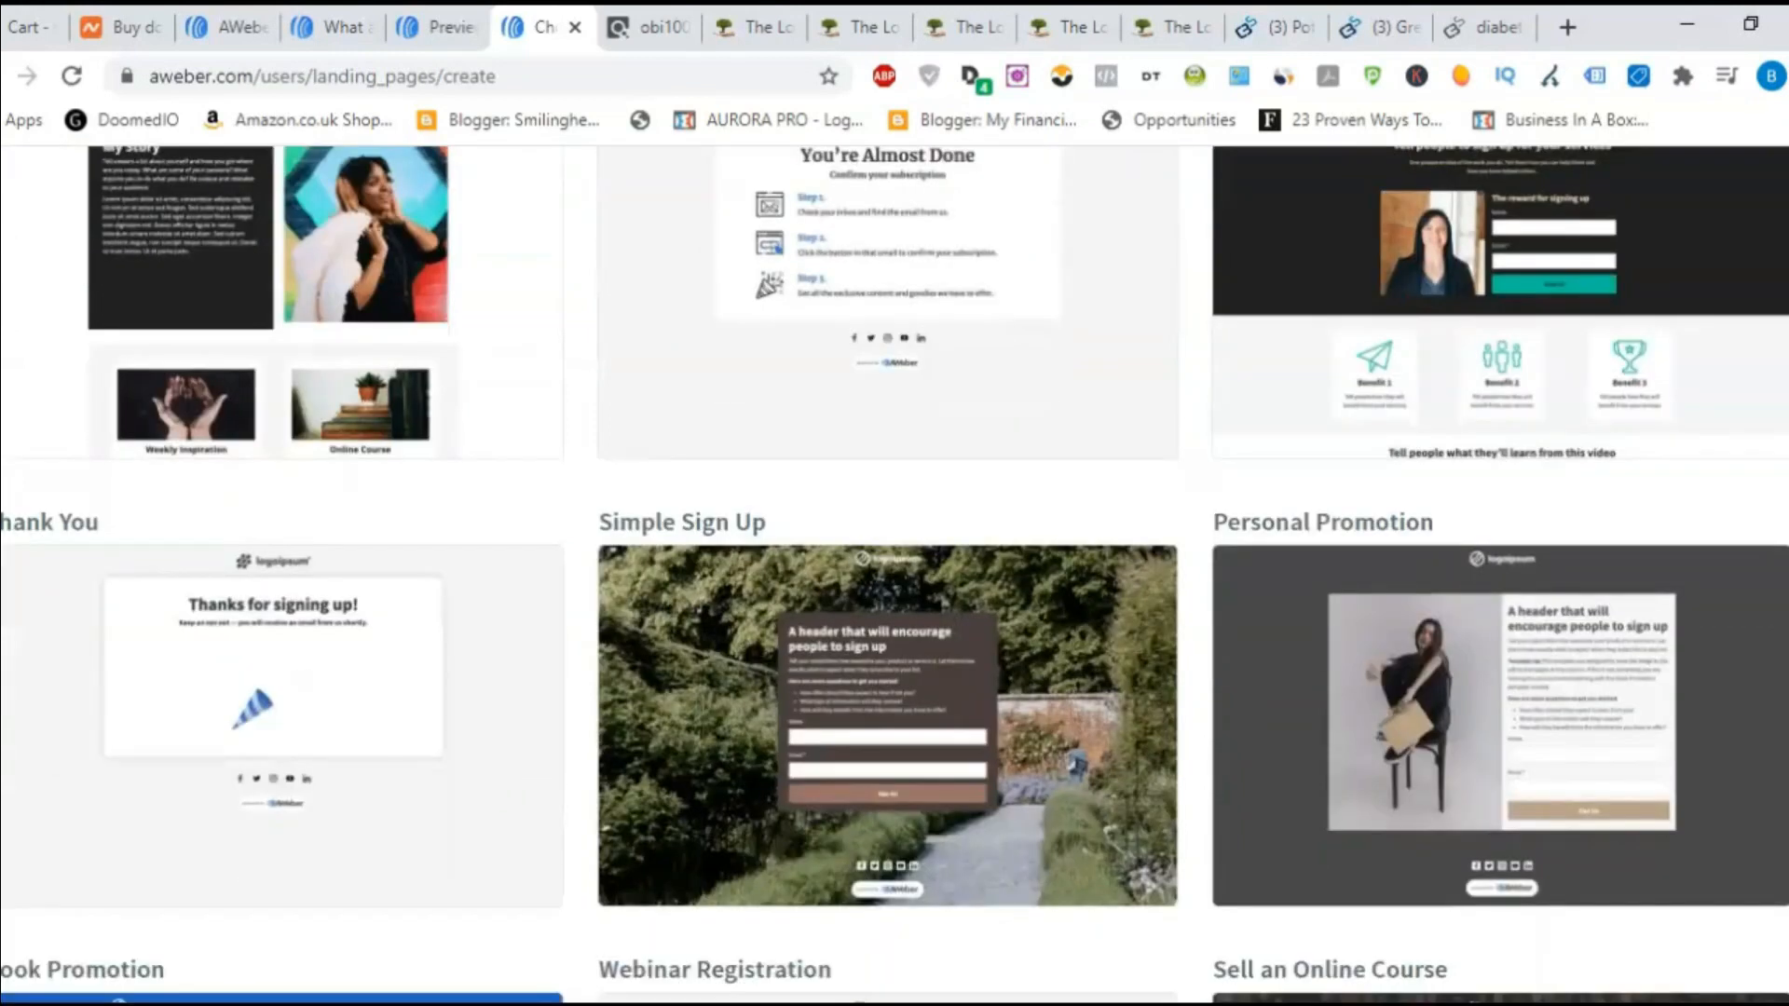
scroll(895, 559, "down", 7)
scroll(895, 559, "down", 8)
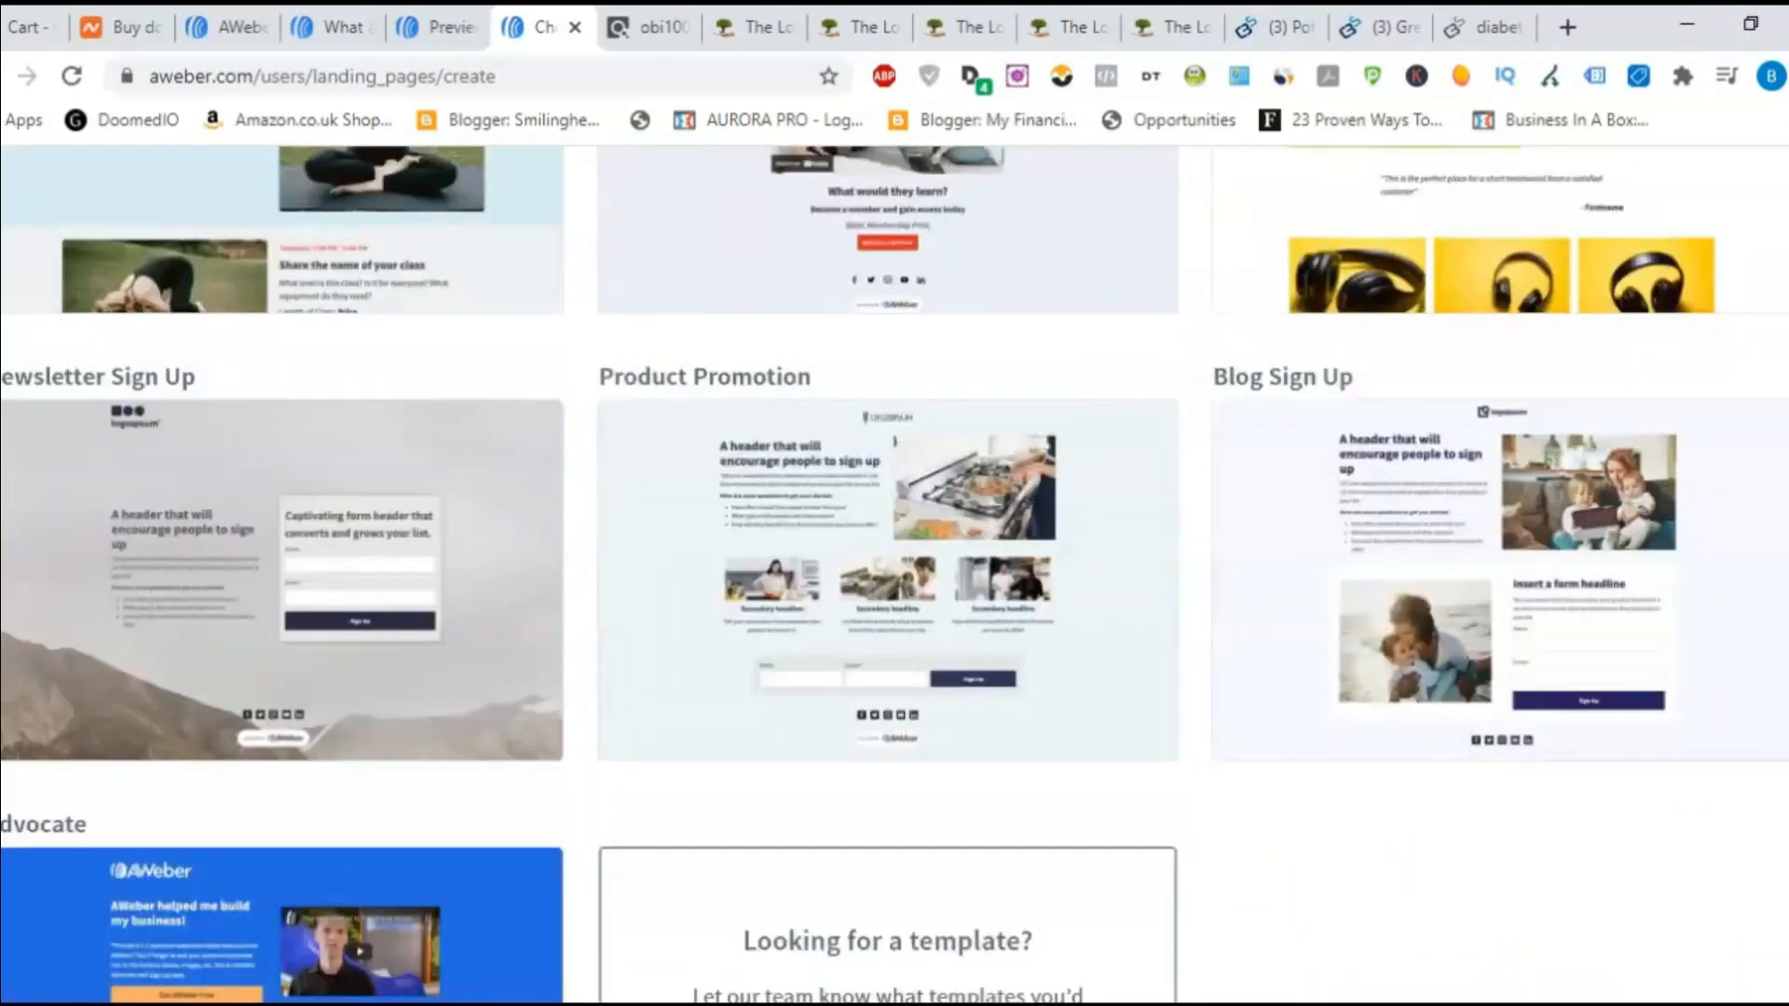
scroll(895, 560, "down", 3)
scroll(894, 560, "up", 20)
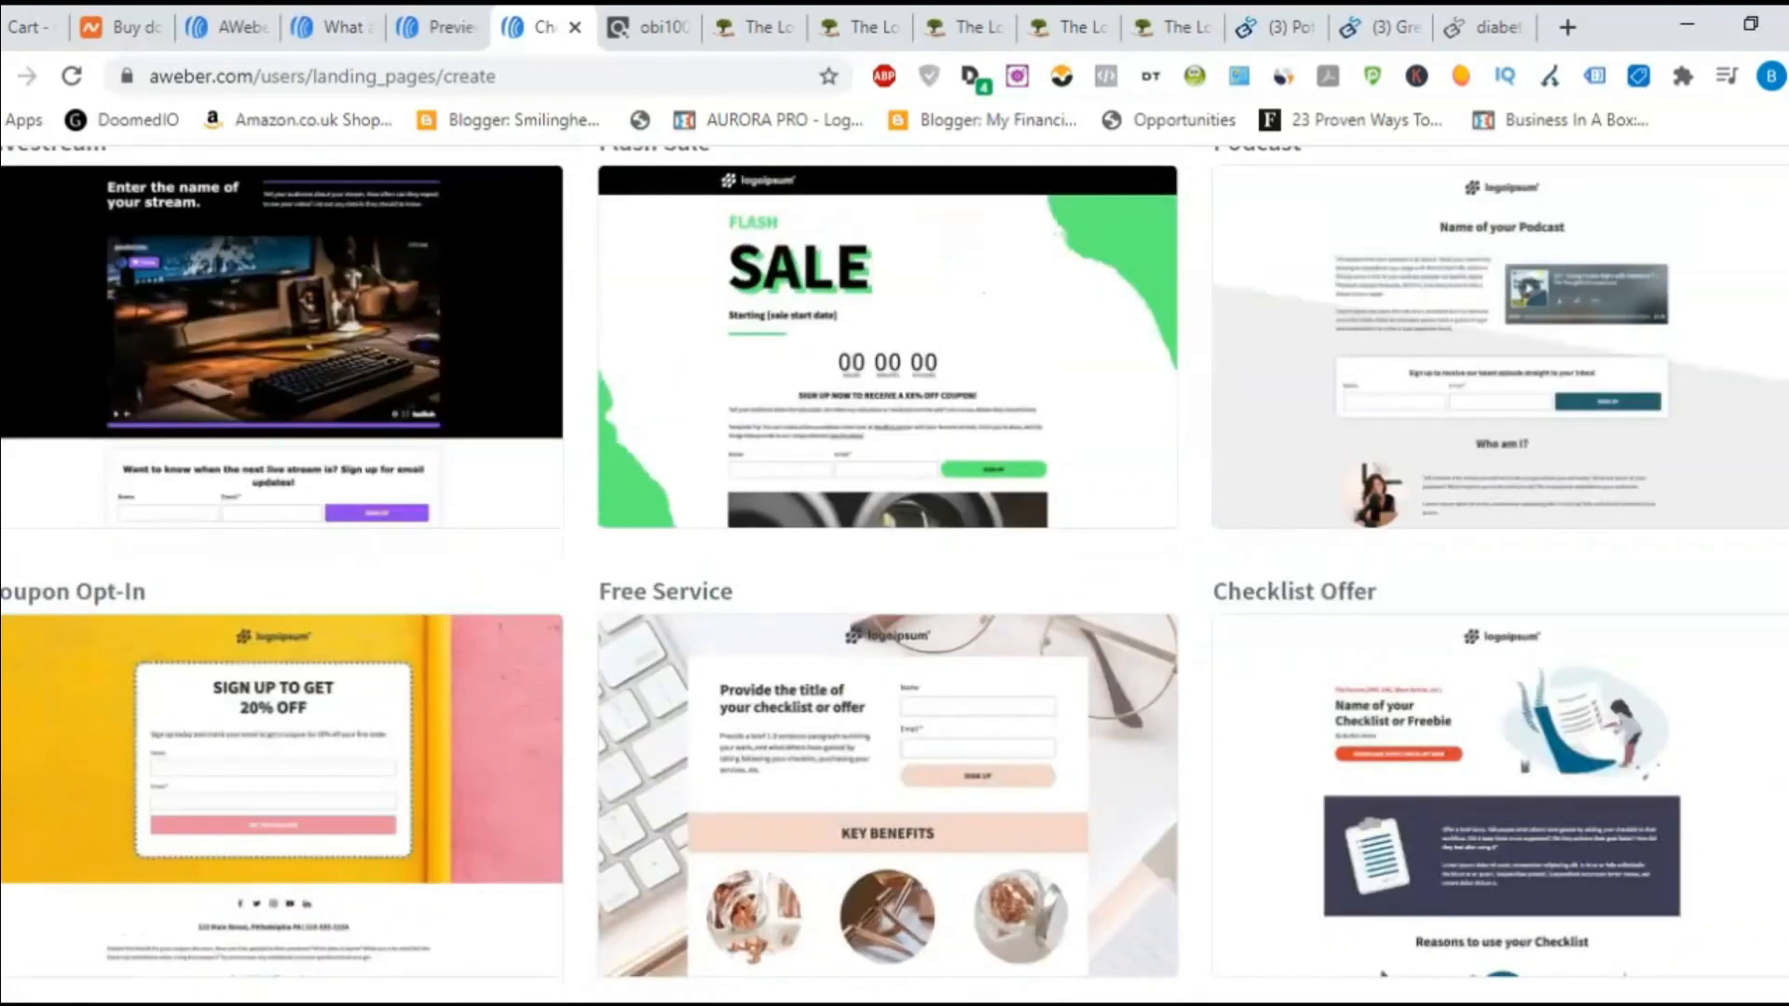
scroll(894, 560, "up", 10)
scroll(1589, 343, "up", 6)
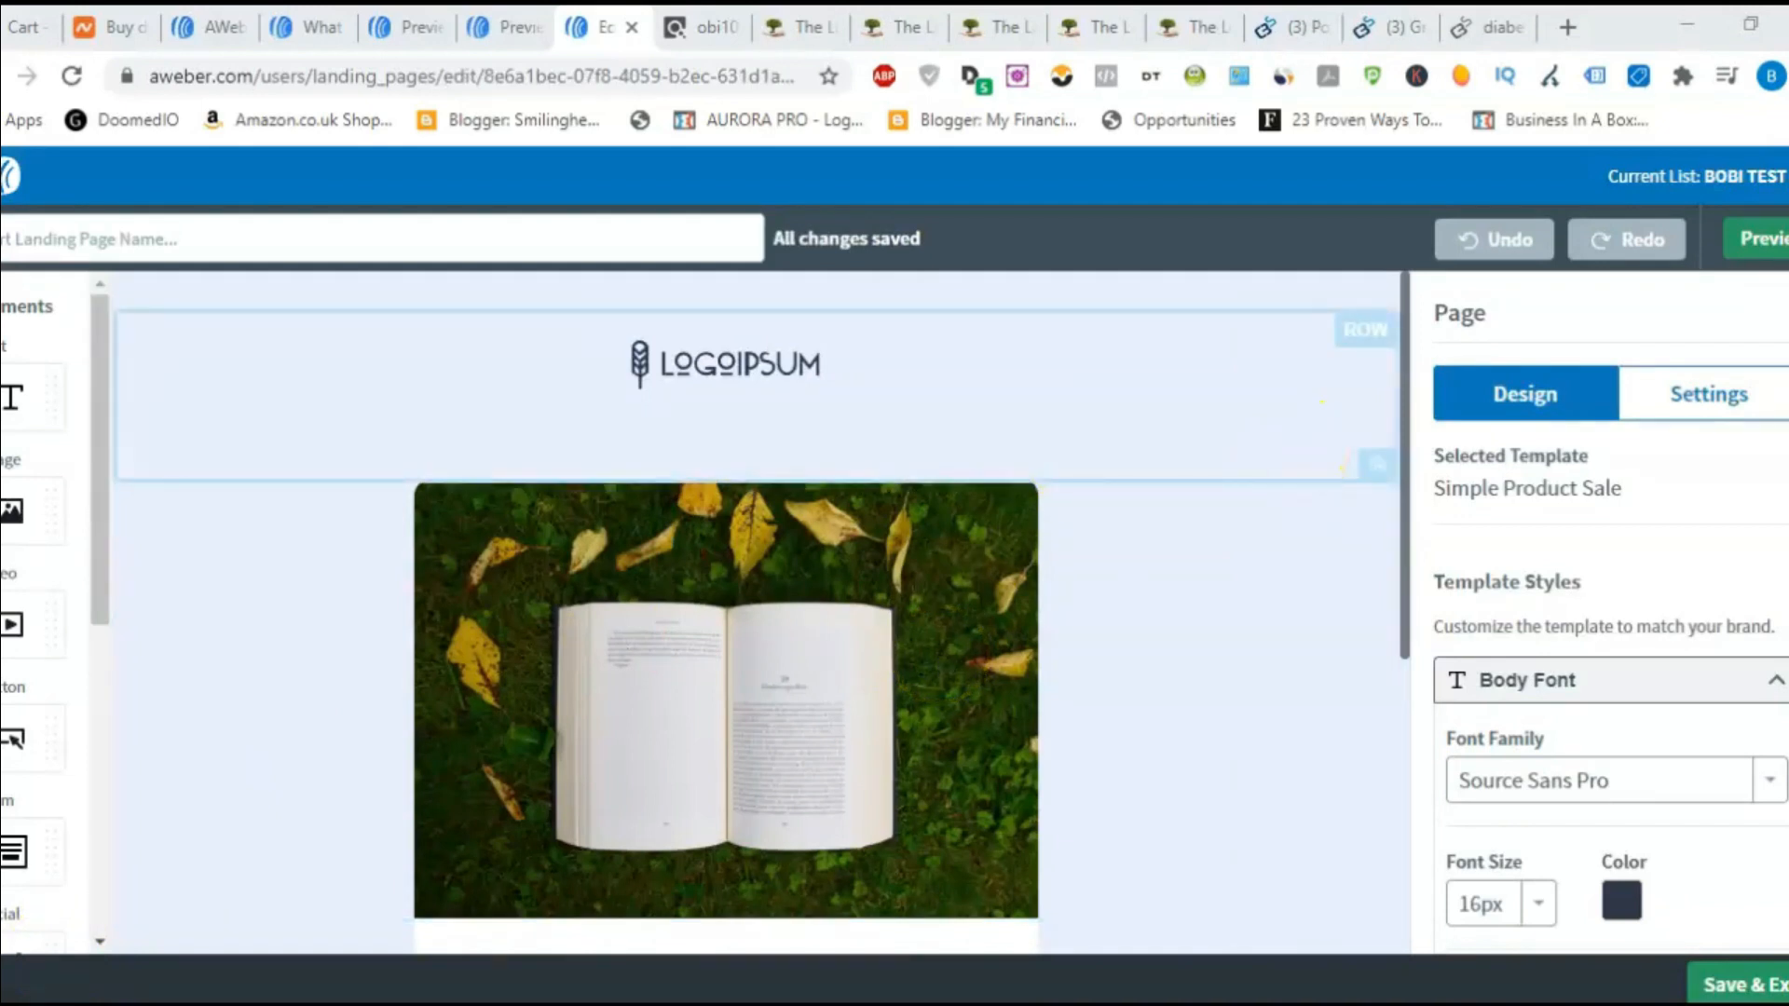
- Delete the placeholder logo from the header row of the Simple Product Sale landing page
scroll(1610, 615, "down", 1)
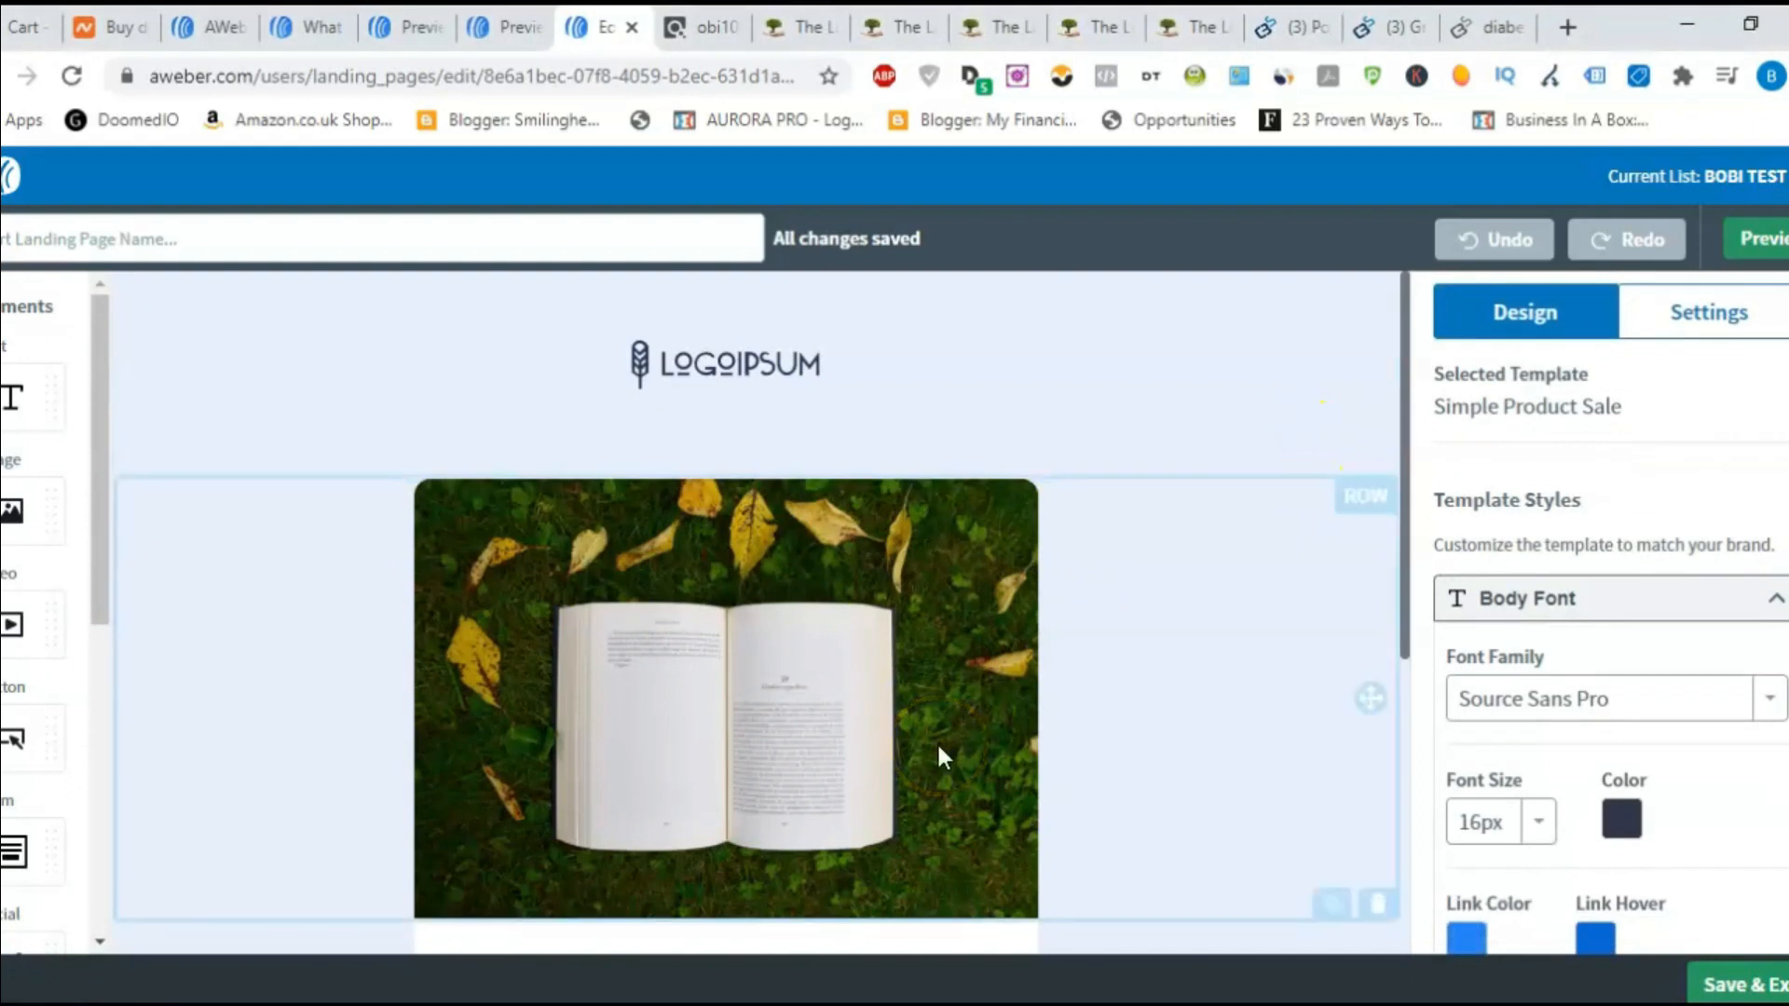
left_click(798, 384)
left_click(1160, 357)
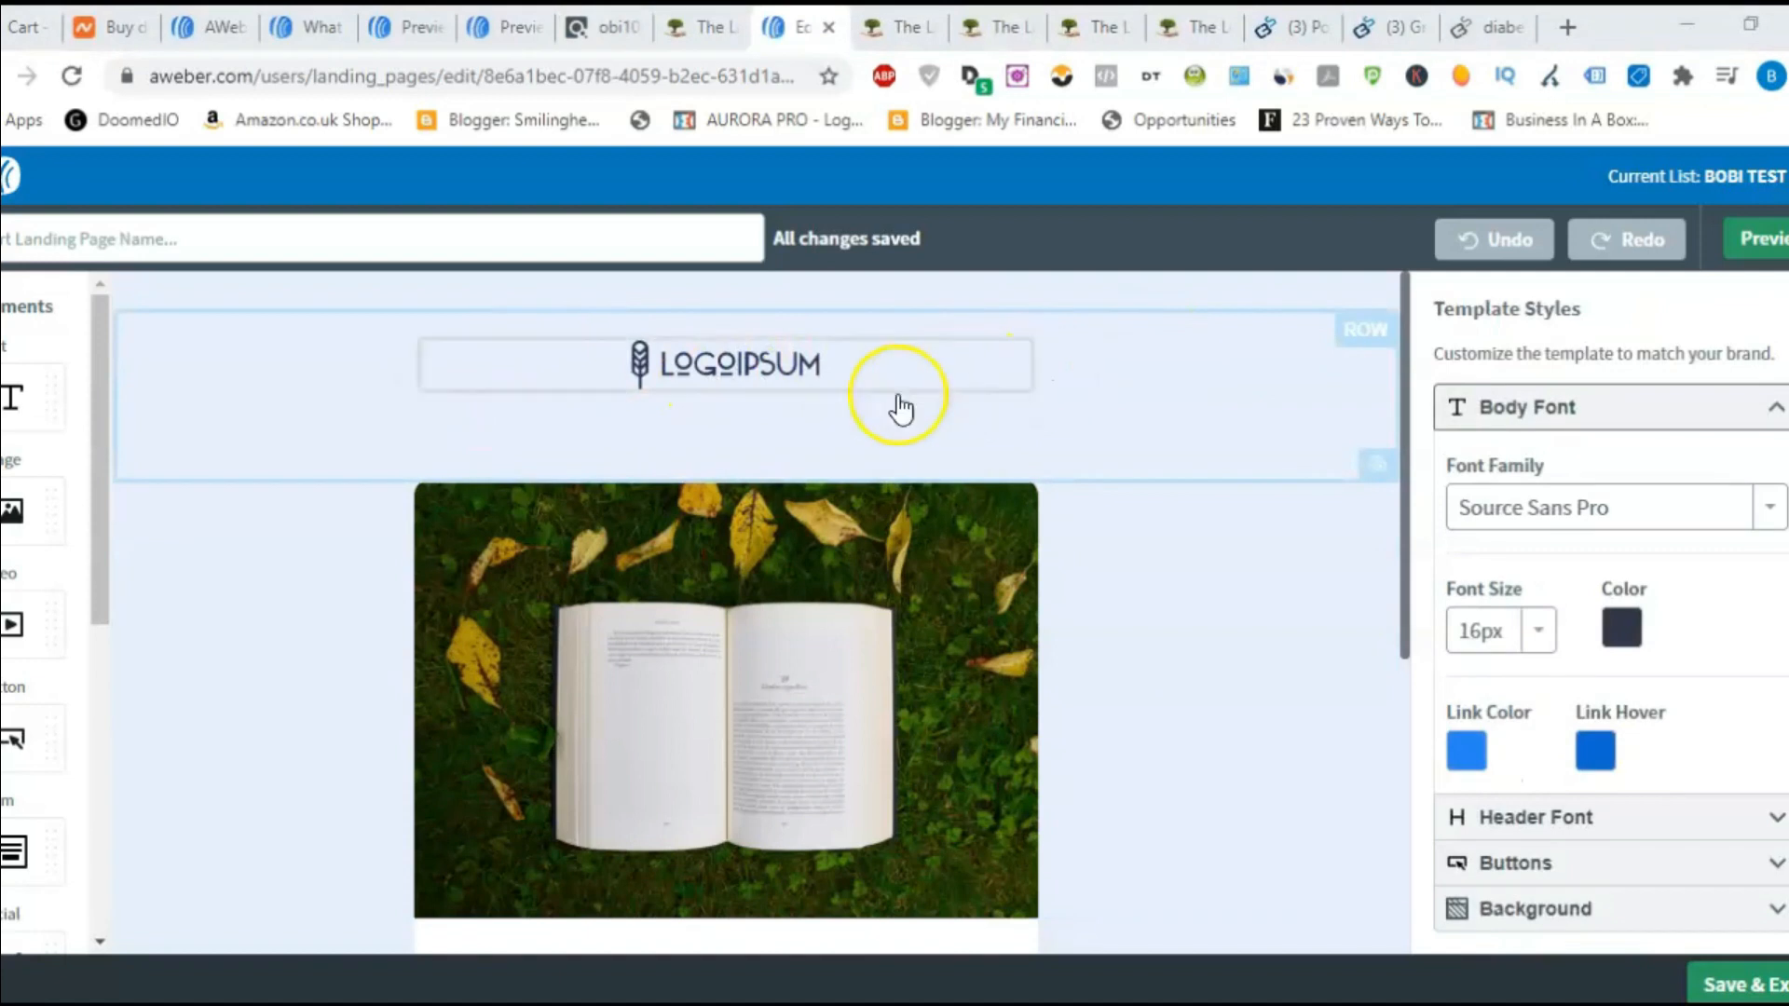
left_click(987, 411)
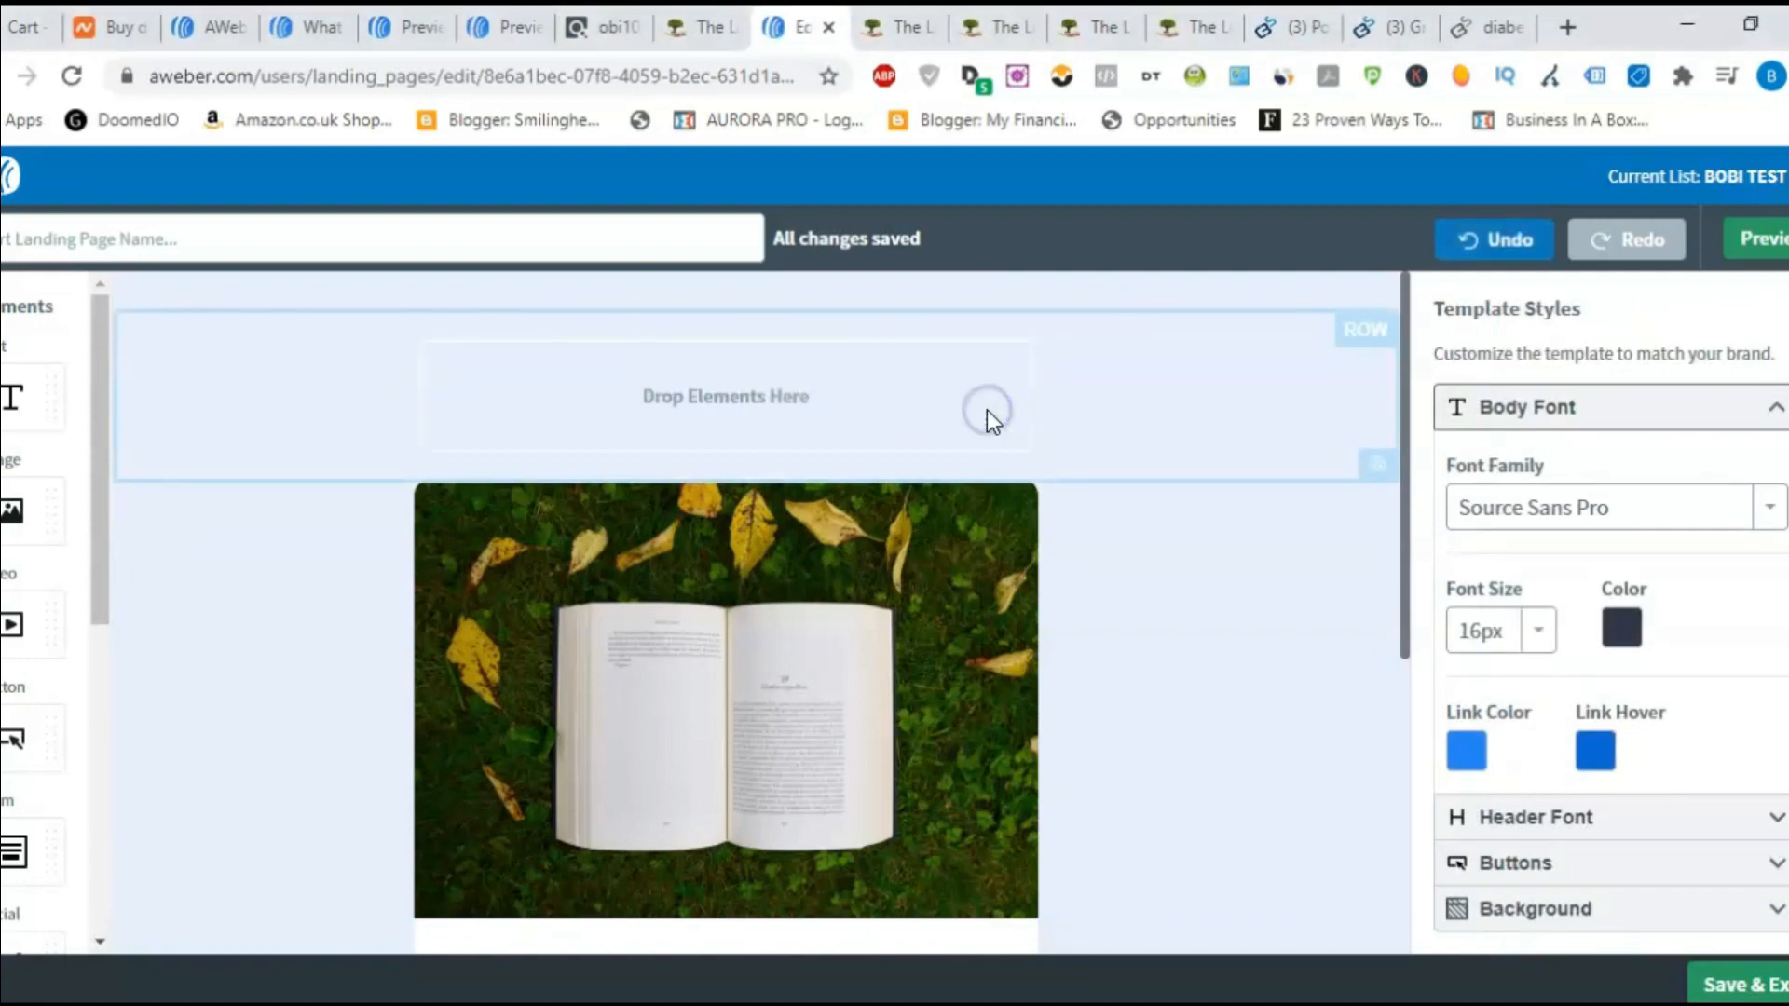
- Add an empty text element to the header row above the book image
left_click(27, 401)
left_click_drag(27, 400, 563, 399)
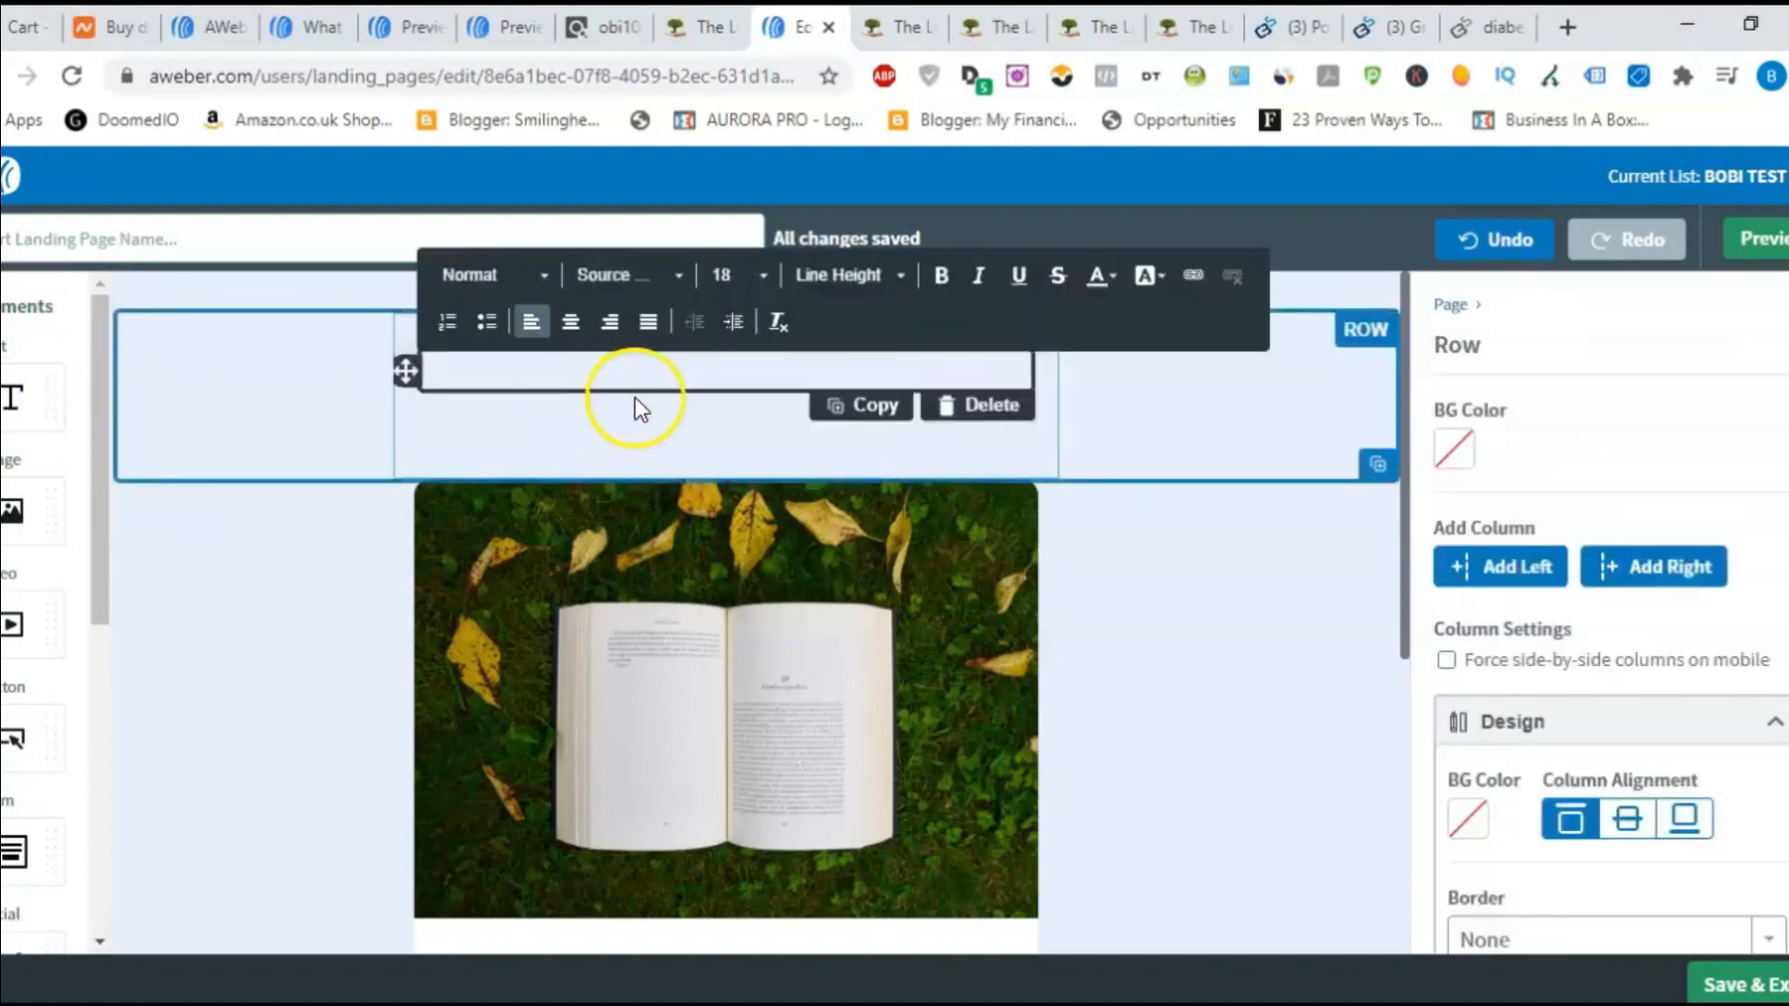
left_click(1304, 527)
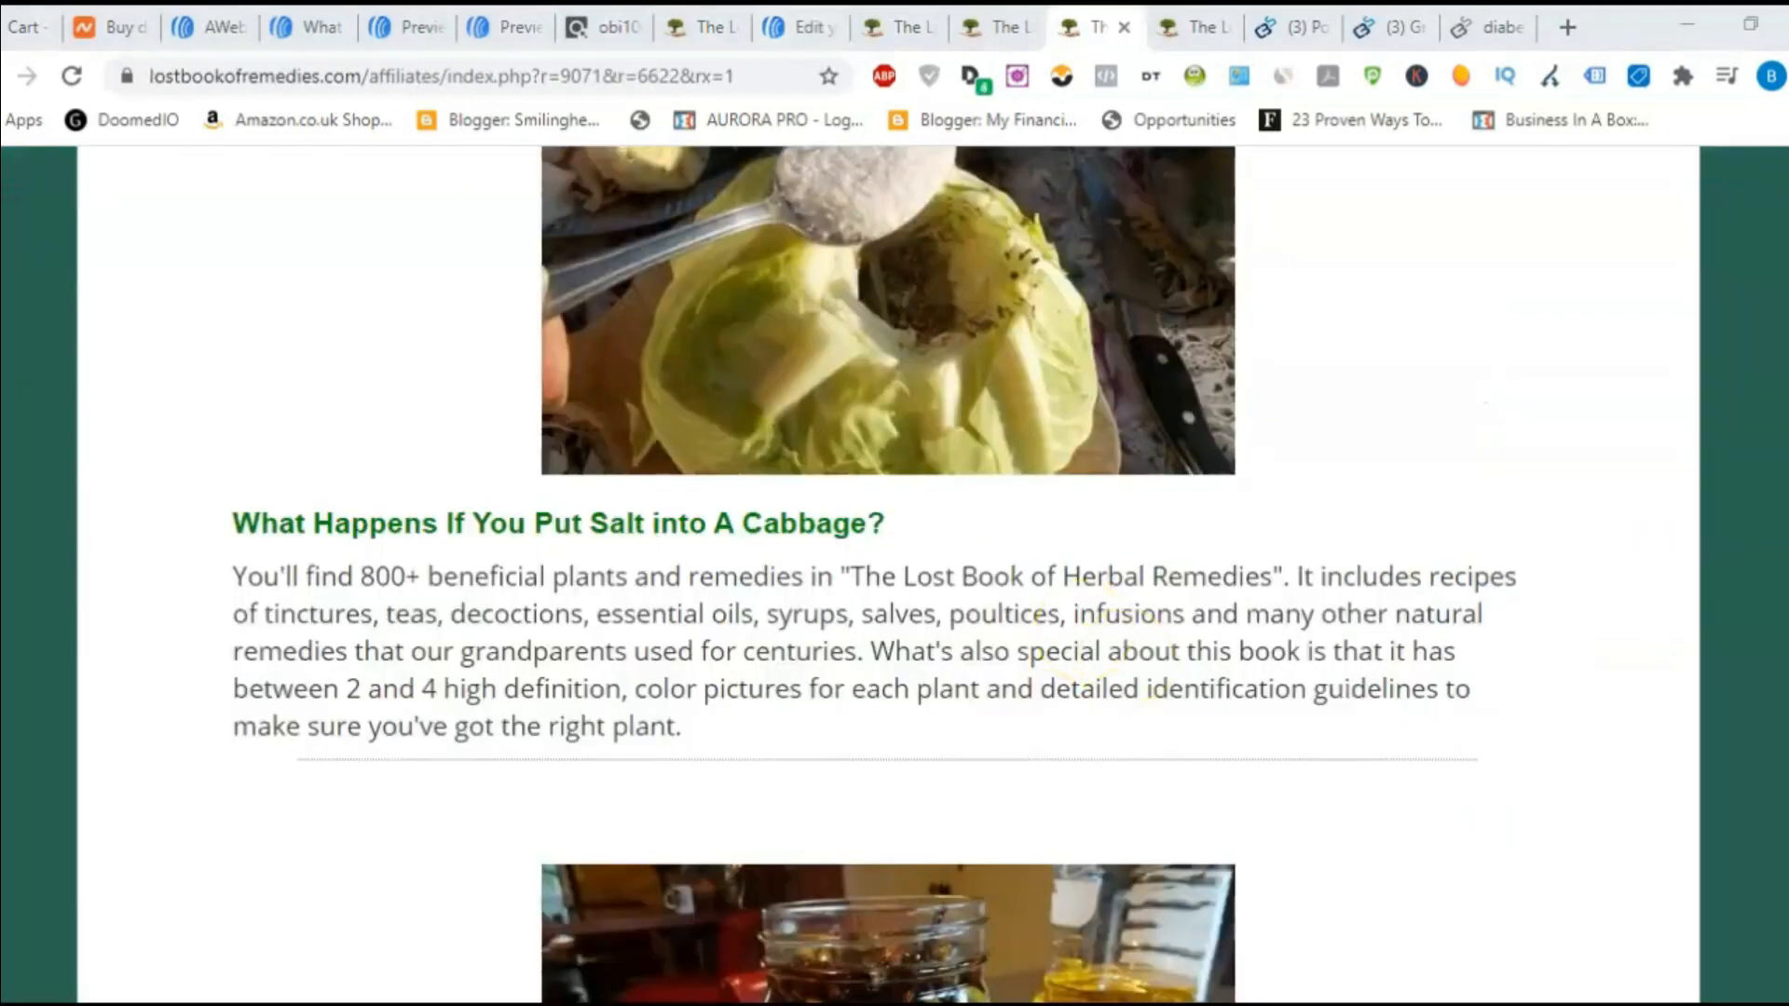
- Enter "What Happens If You Put Salt into A Cabbage?" in the header text element of the AWeber landing page
left_click(777, 26)
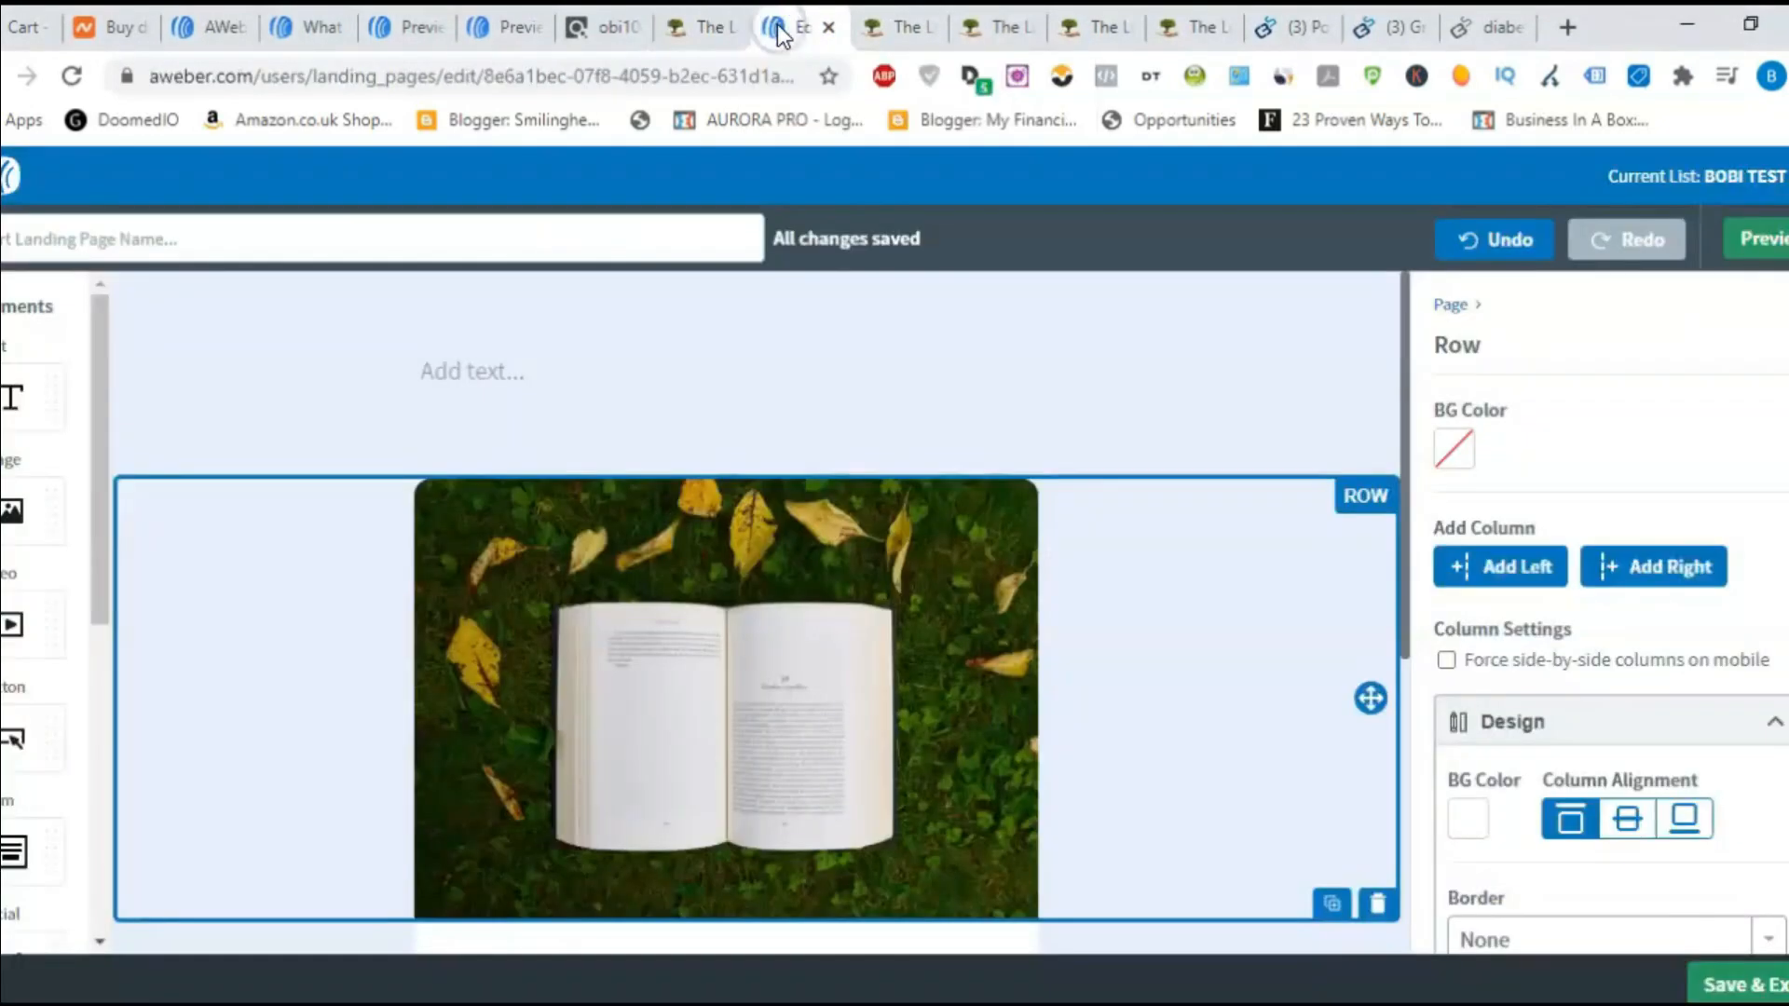
left_click(831, 365)
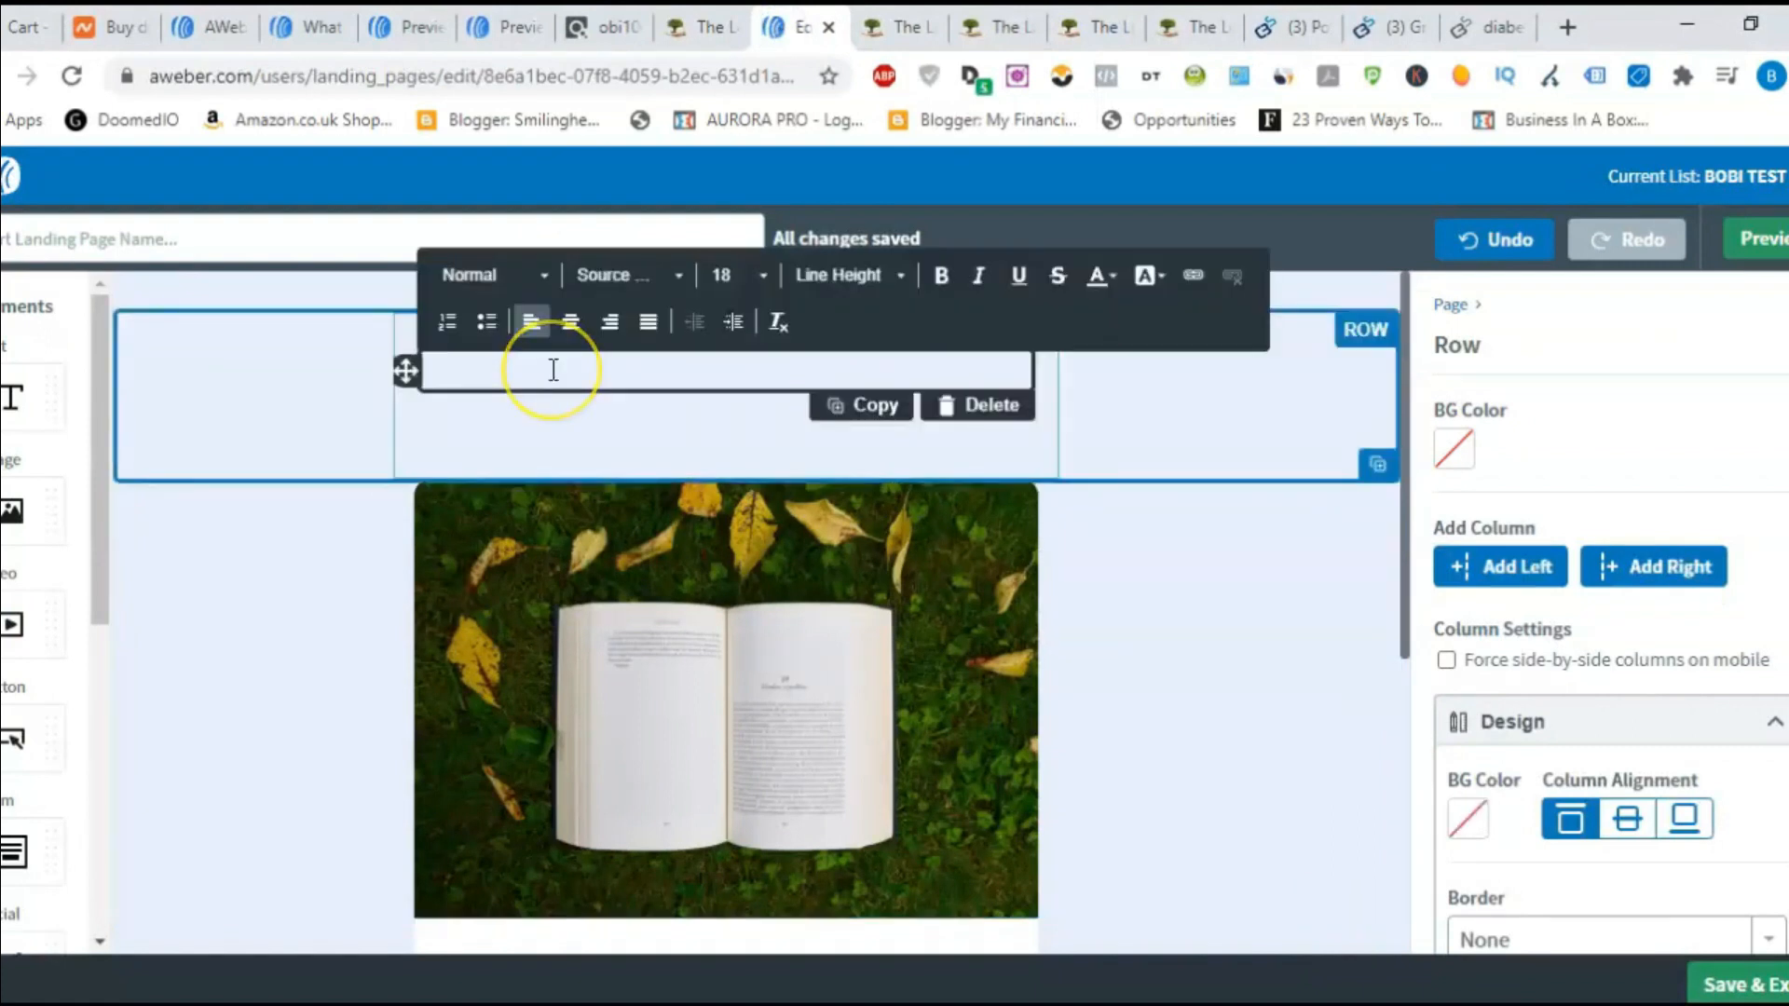
type("What Happens If You Put Salt into A Cabbage?")
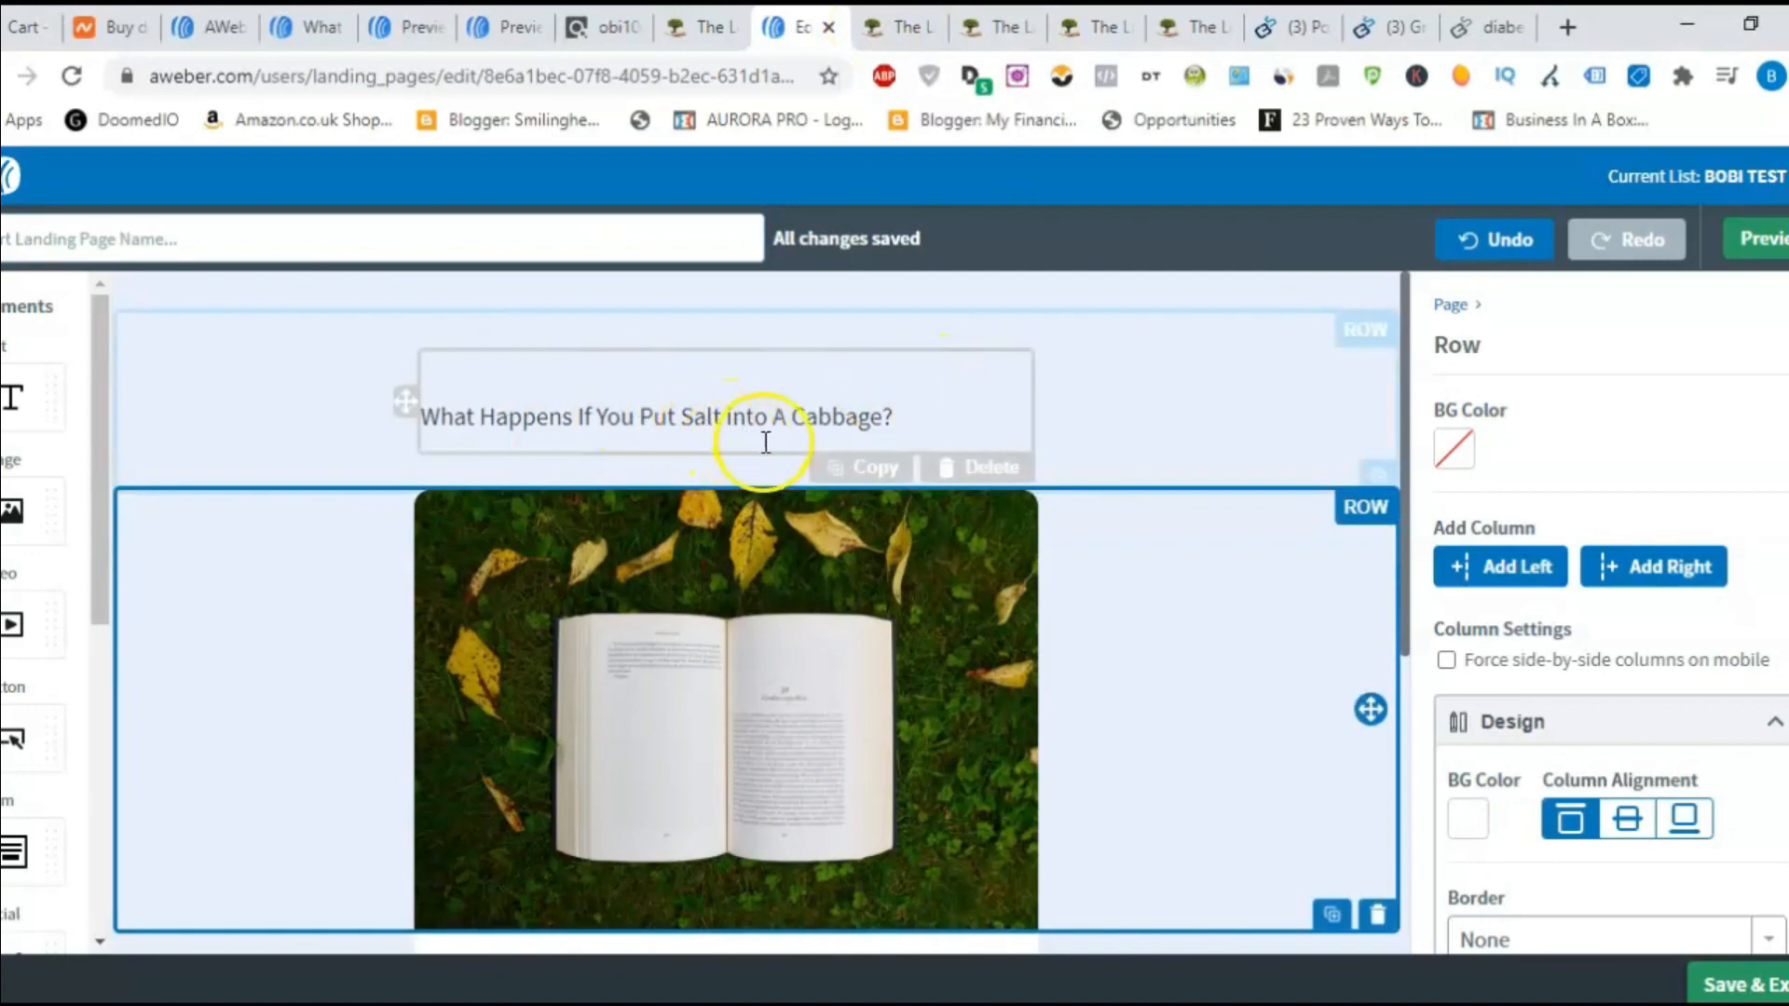
- Switch to the Lost Book of Remedies sales page, pause its video and examine the headline for wording ideas
left_click(871, 37)
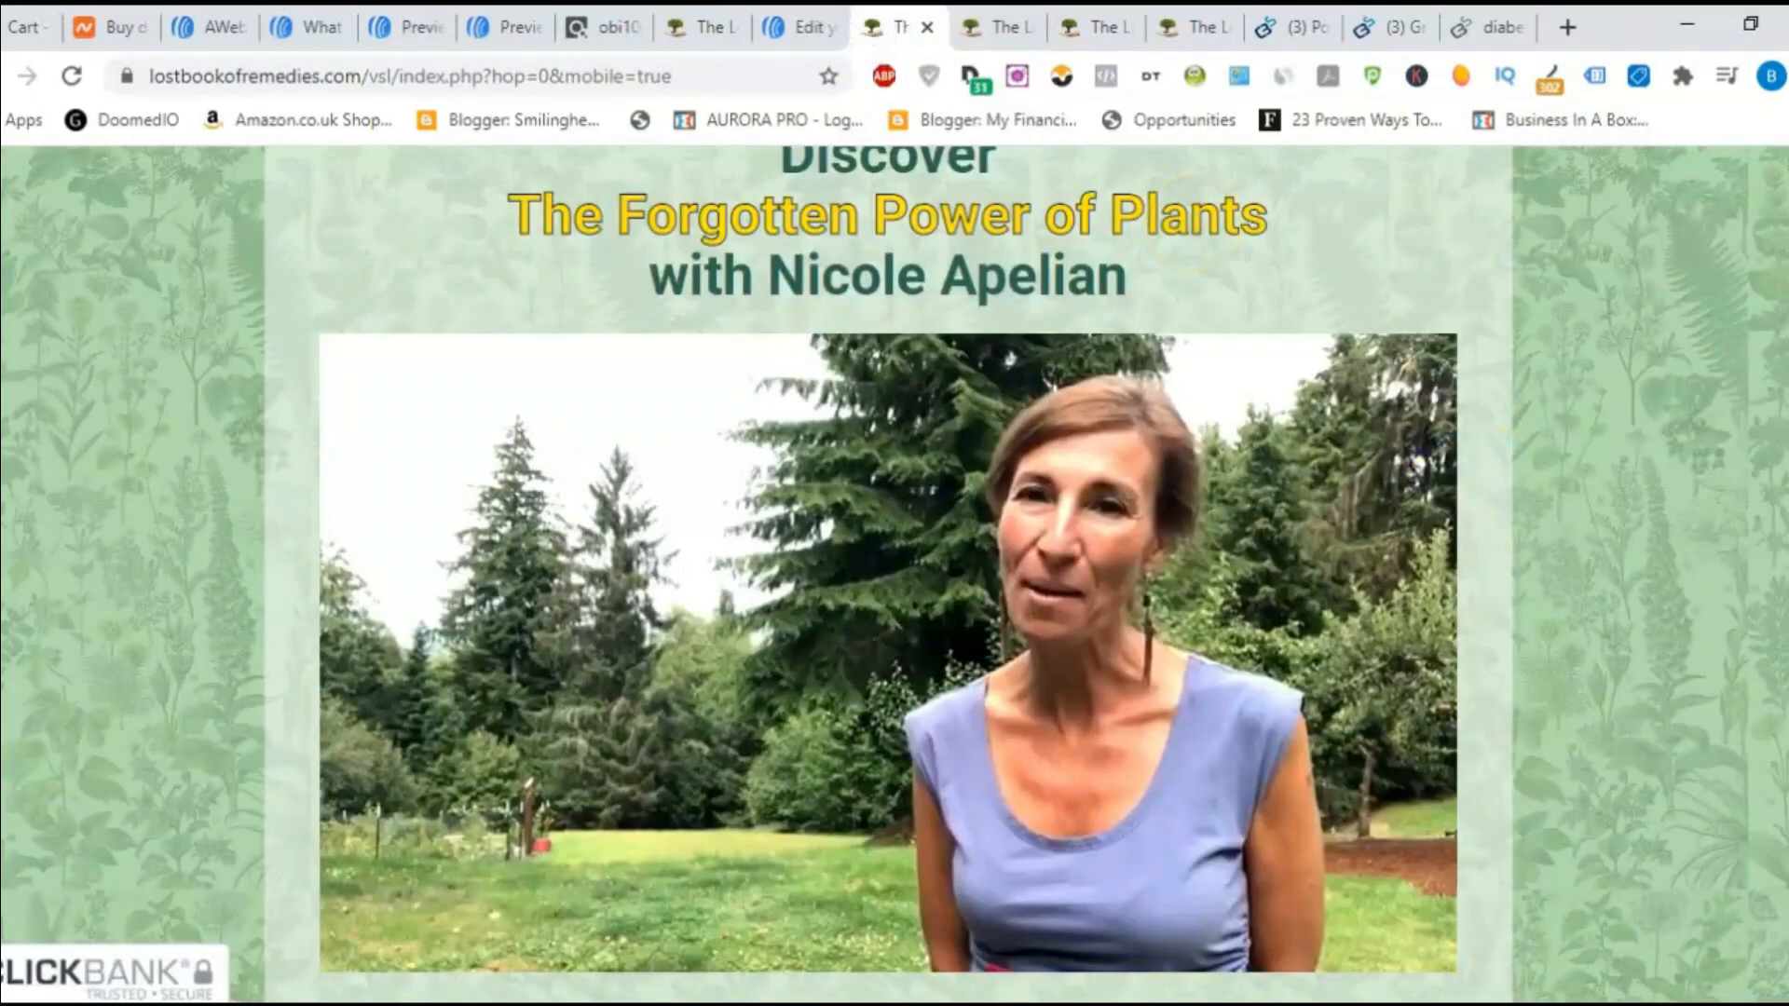
scroll(895, 574, "up", 1)
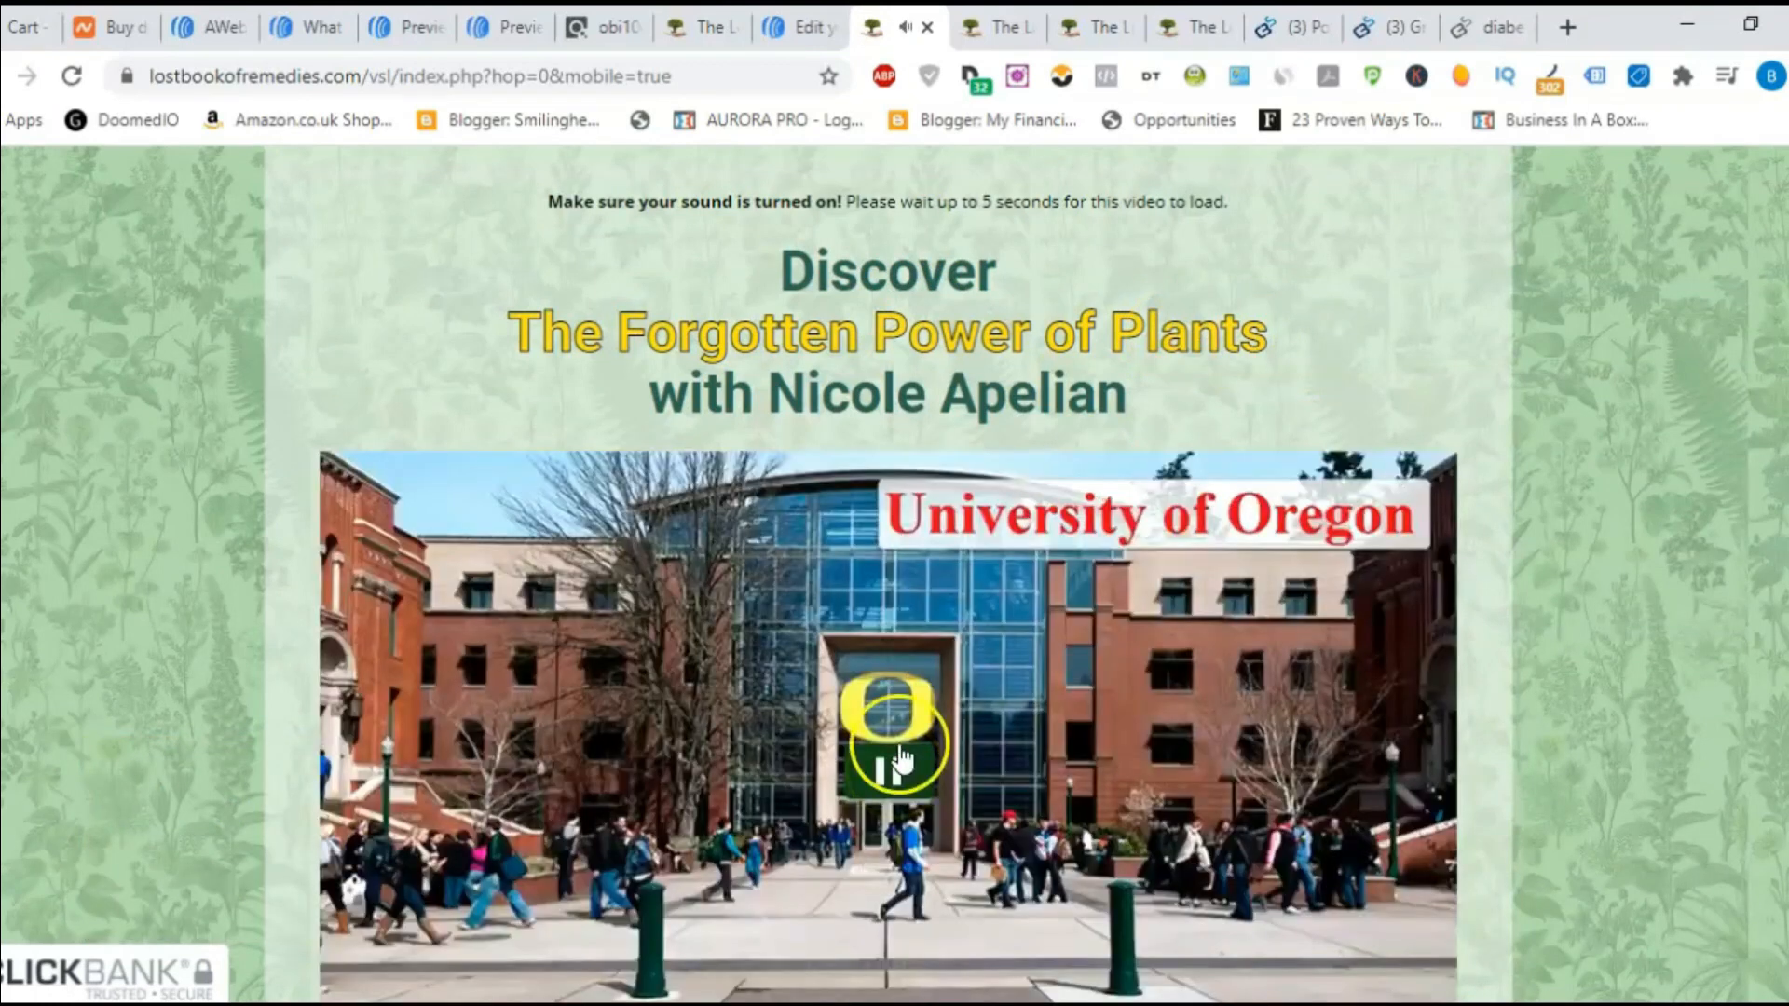
left_click(888, 786)
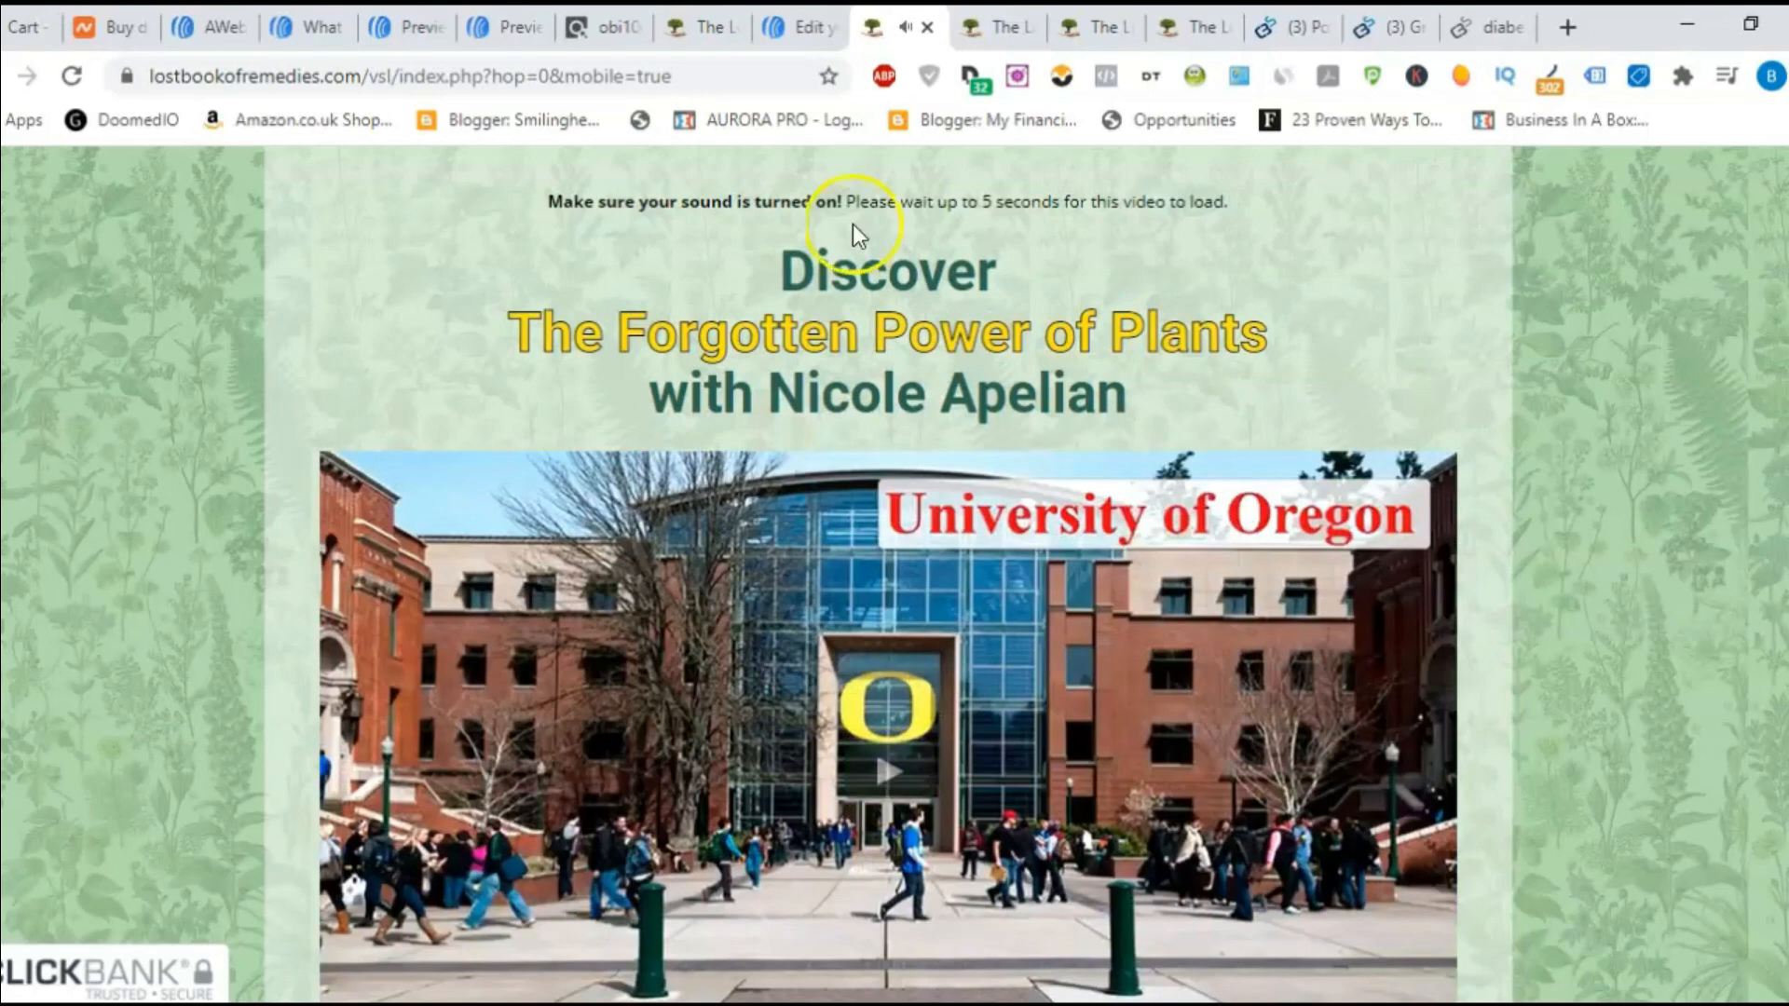
left_click(803, 36)
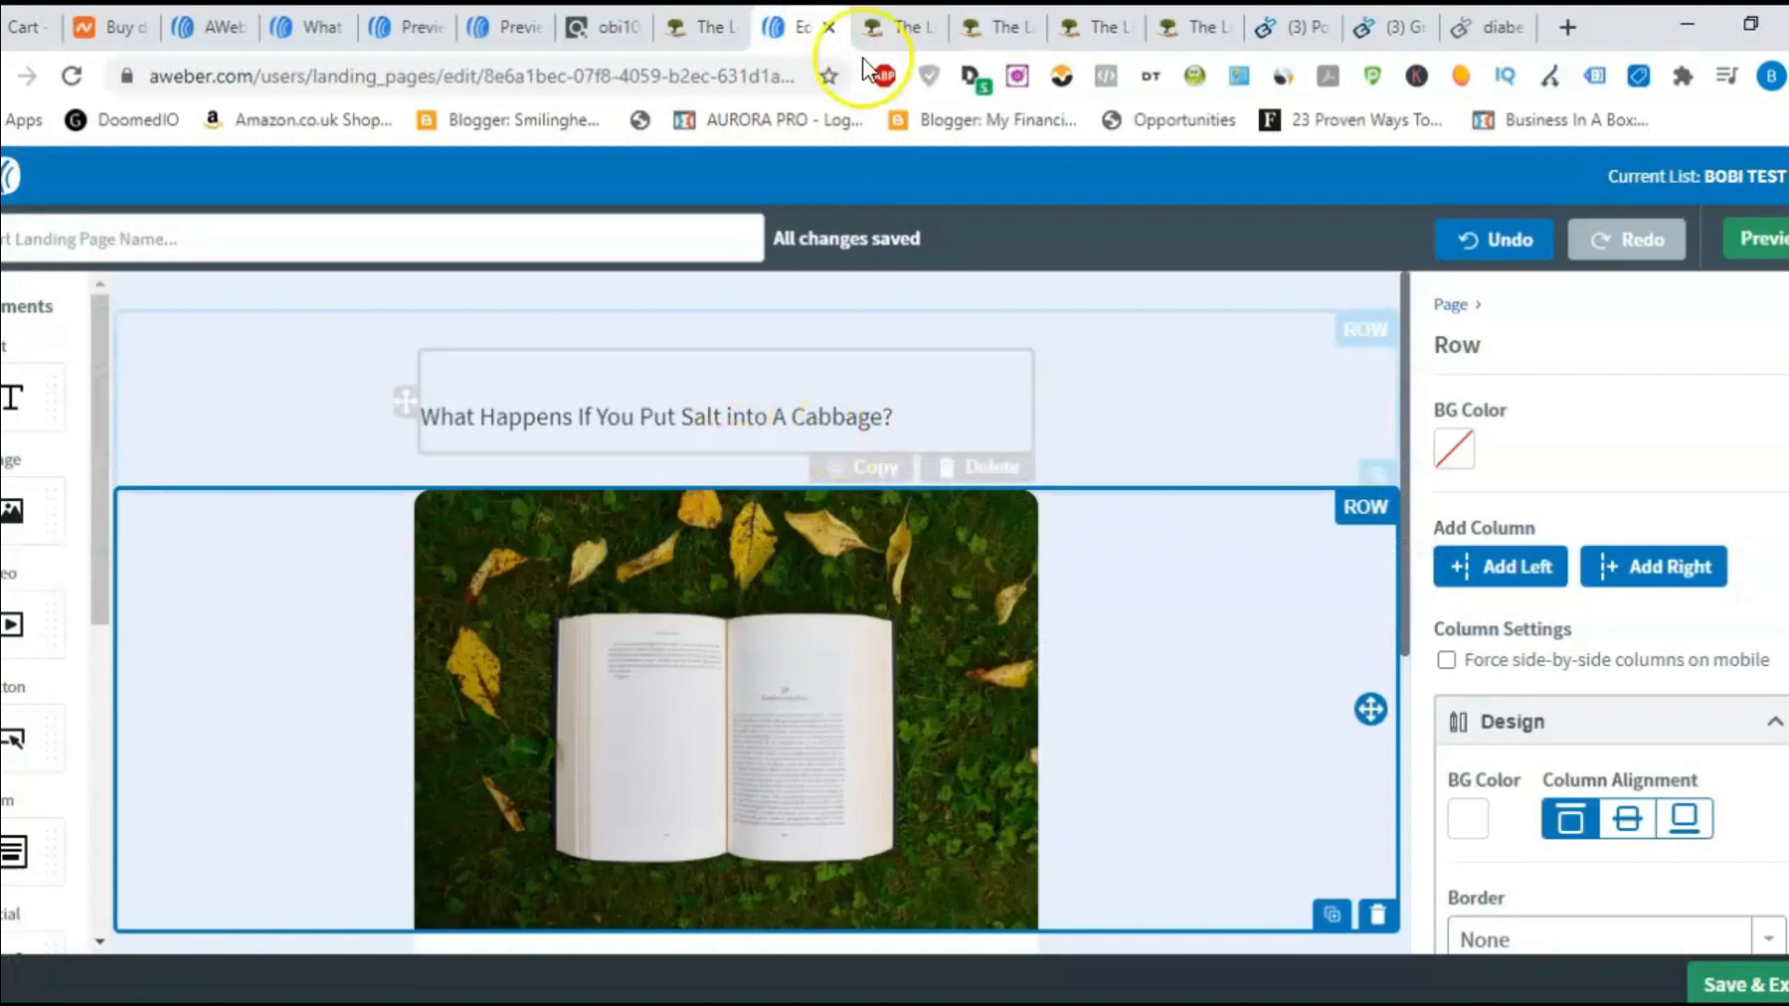
left_click(889, 23)
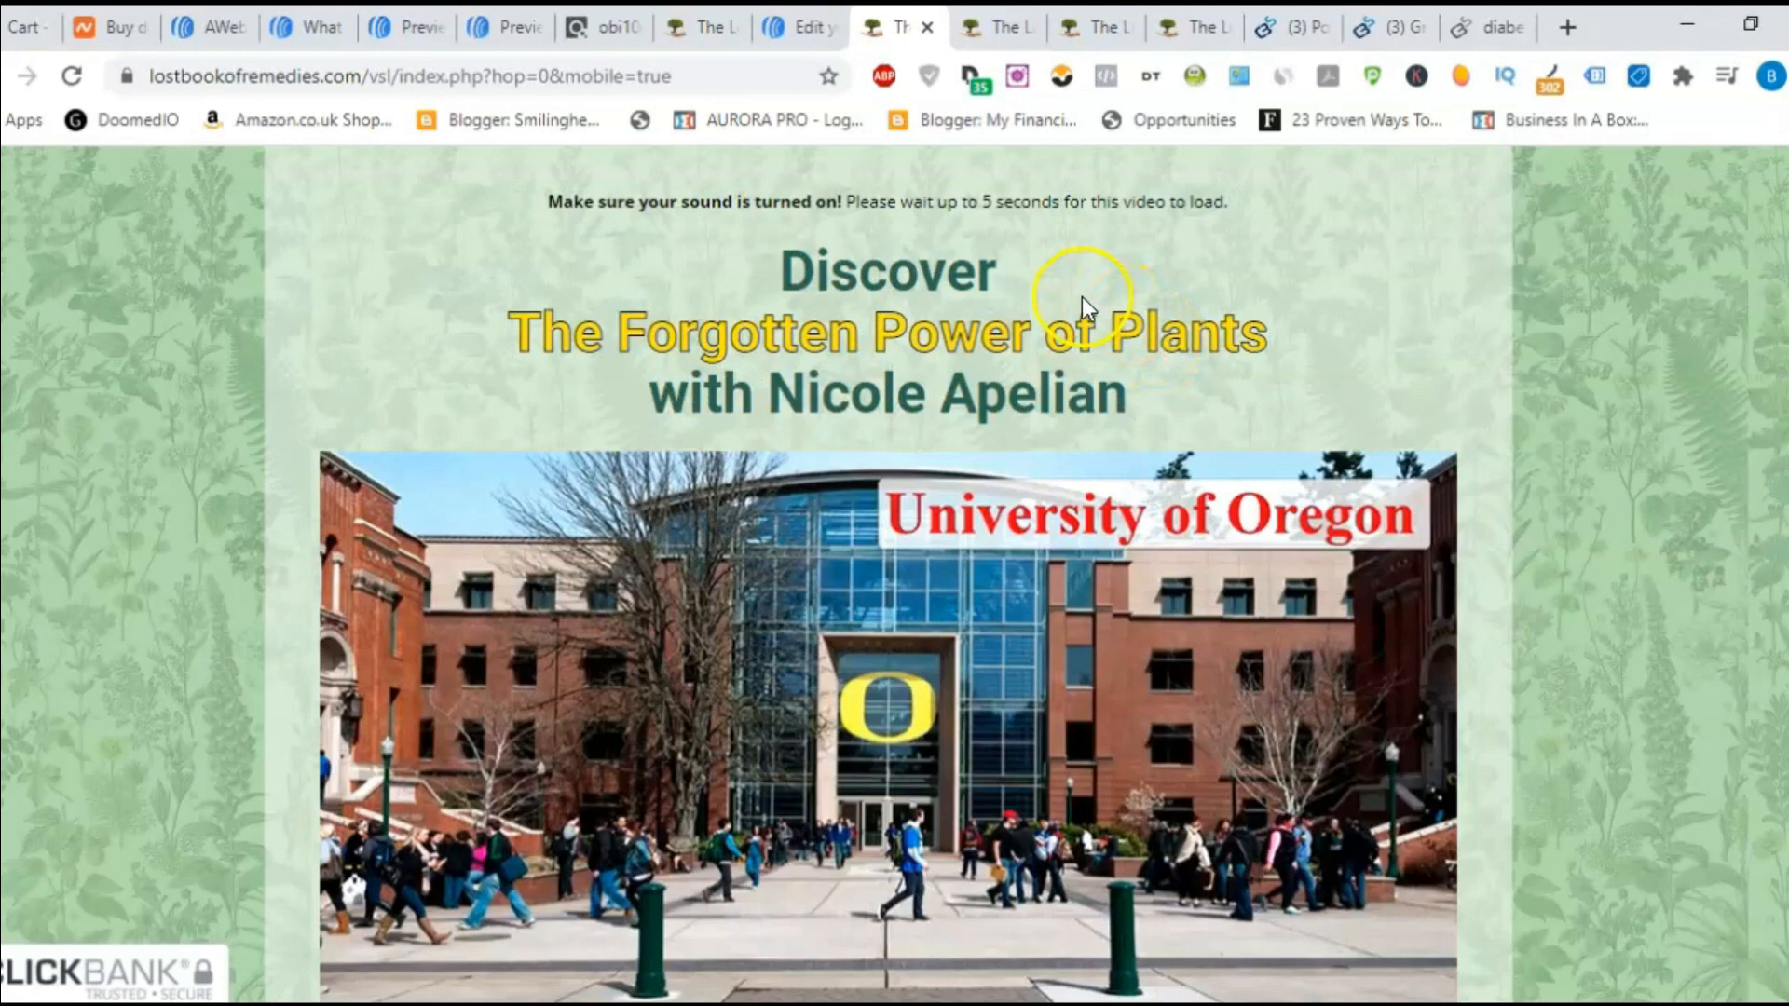
- Replace the header text on the AWeber landing page with "Have we forgotten the power of plants?"
left_click(796, 32)
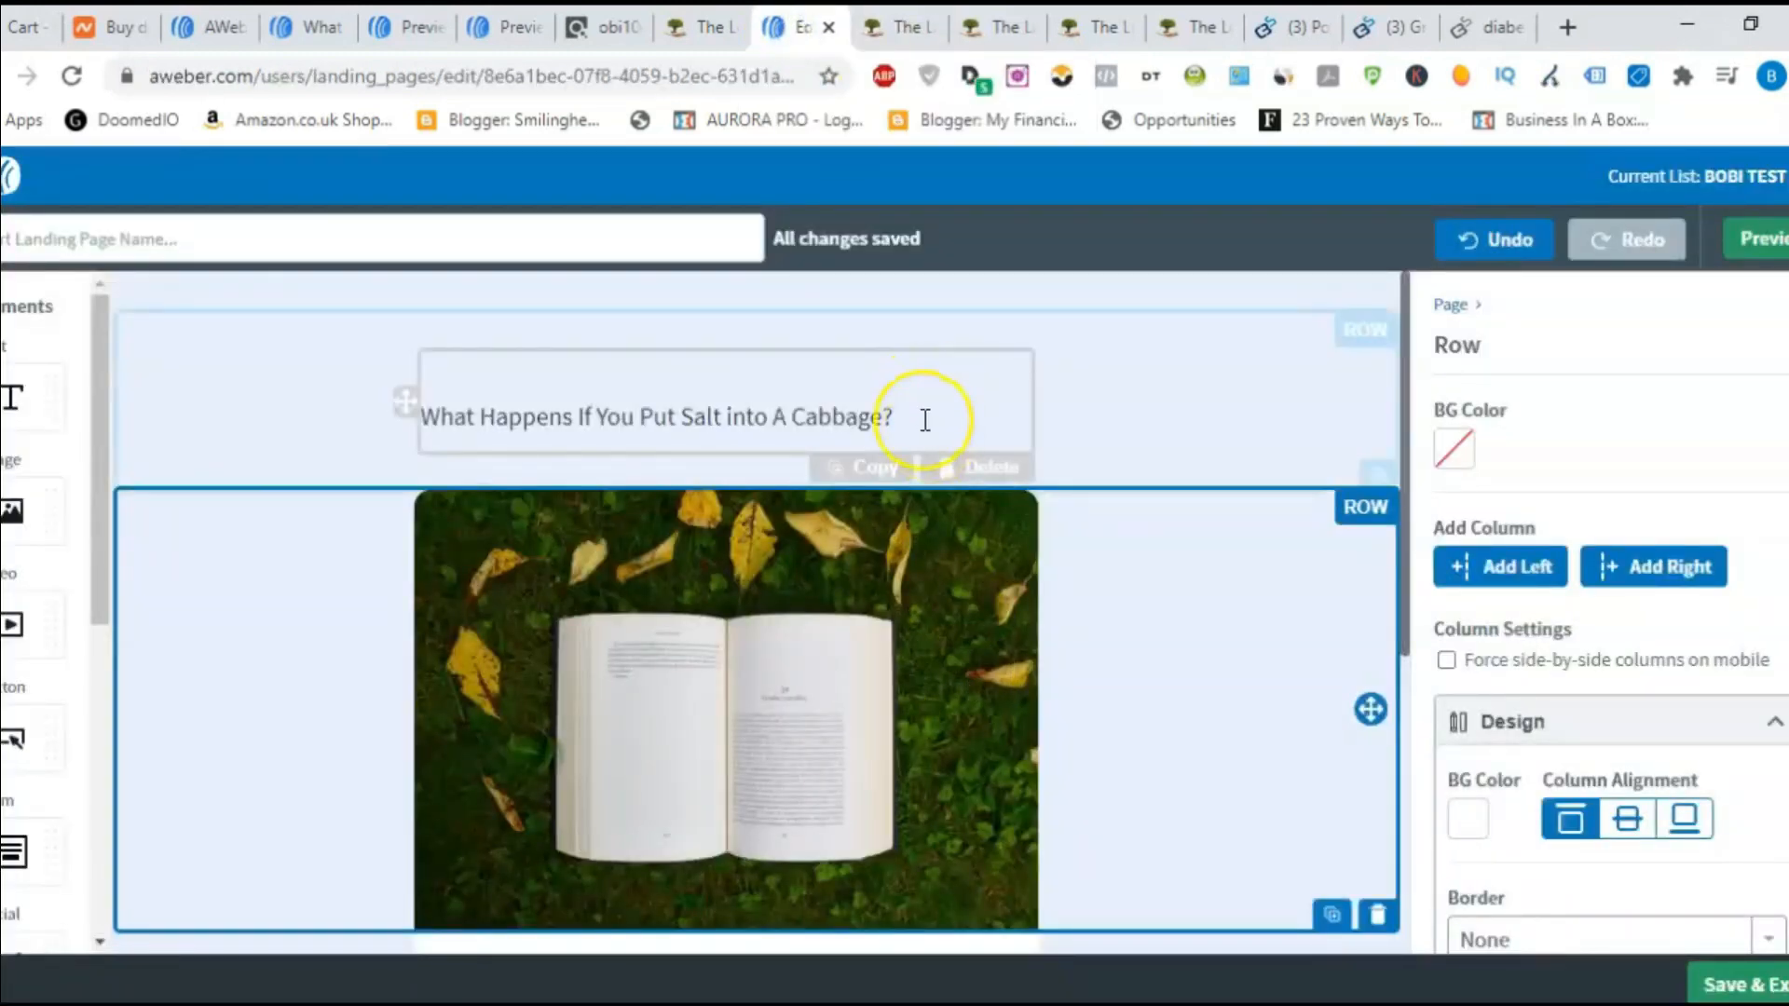
key("ctrl+a")
type("Have we forgotten the power of plants?")
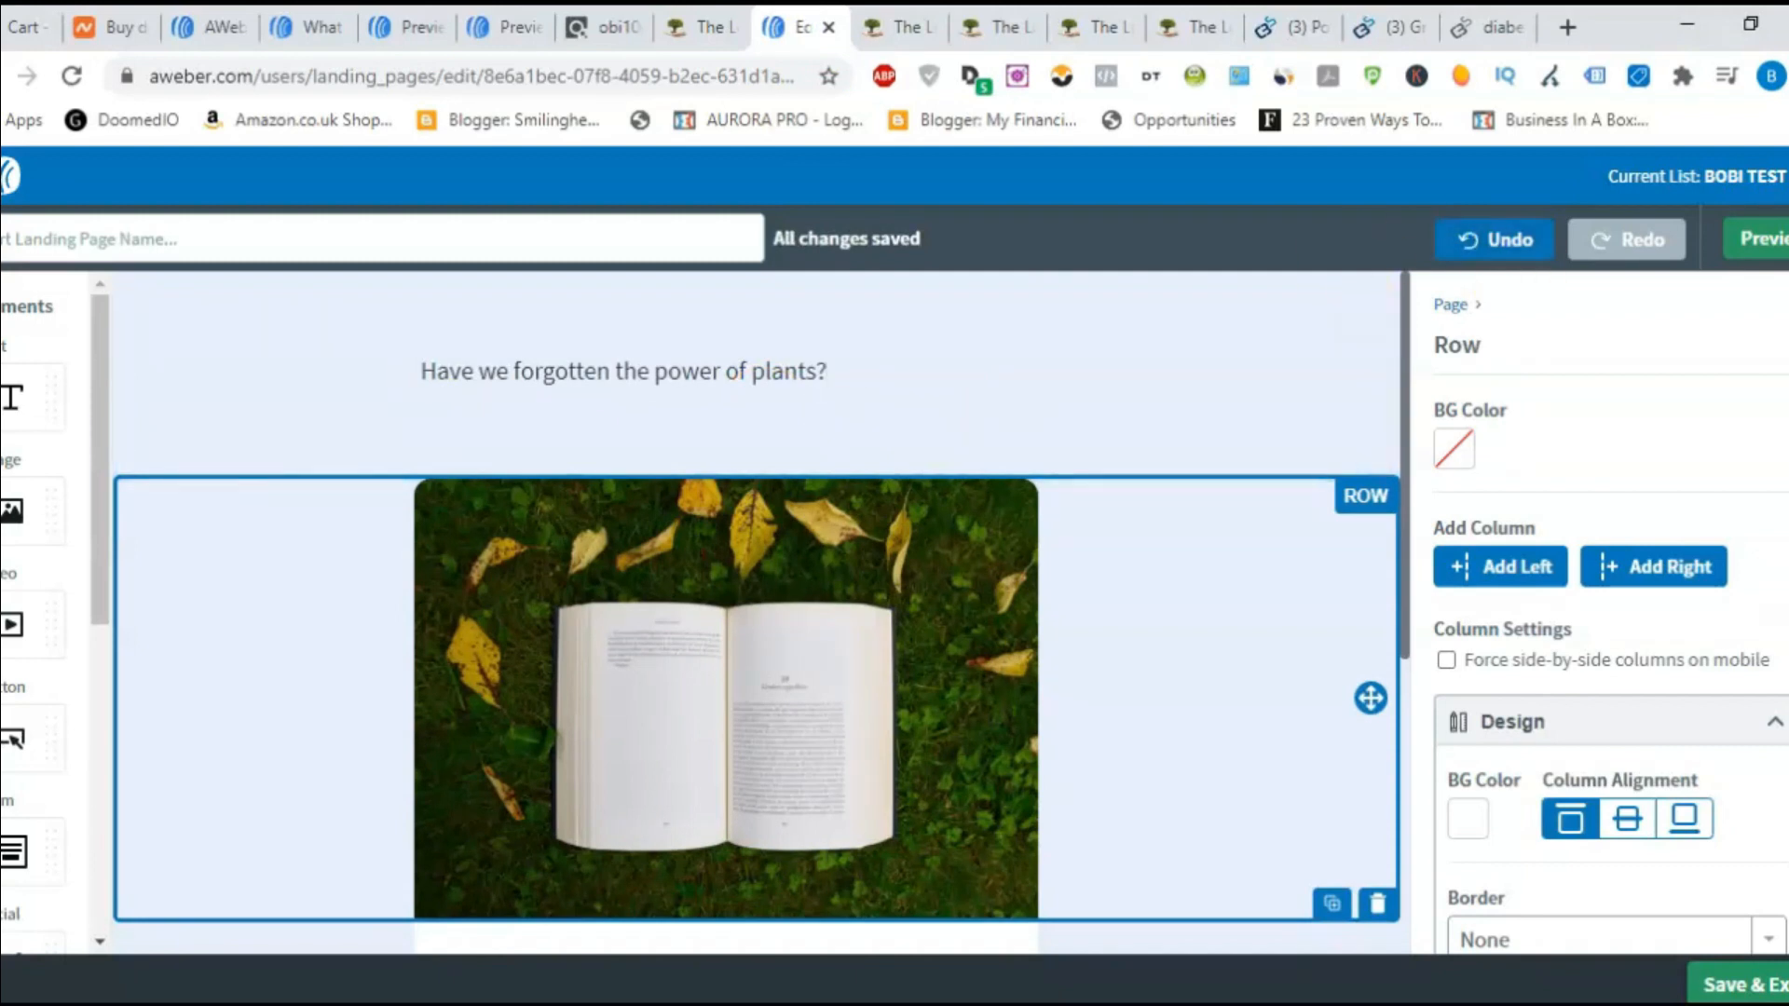
- Compare the landing page's header text with the headline and video on the Lost Book of Remedies sales page
scroll(1611, 606, "down", 3)
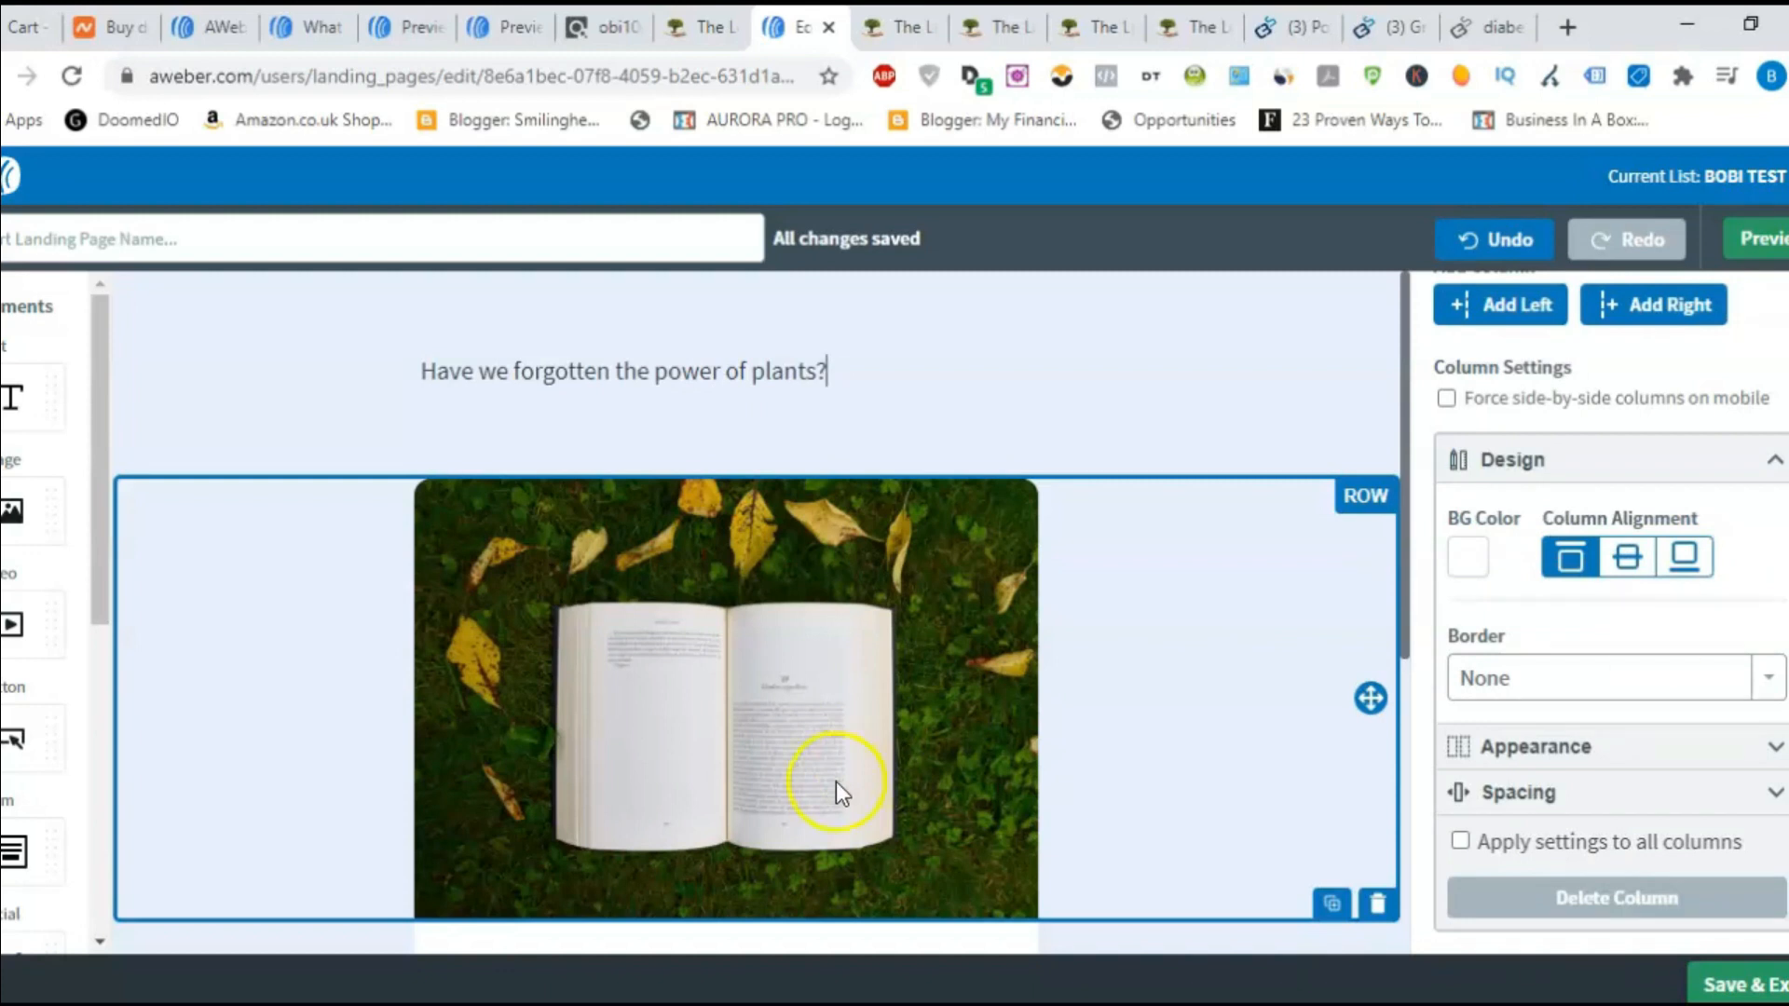
left_click(889, 27)
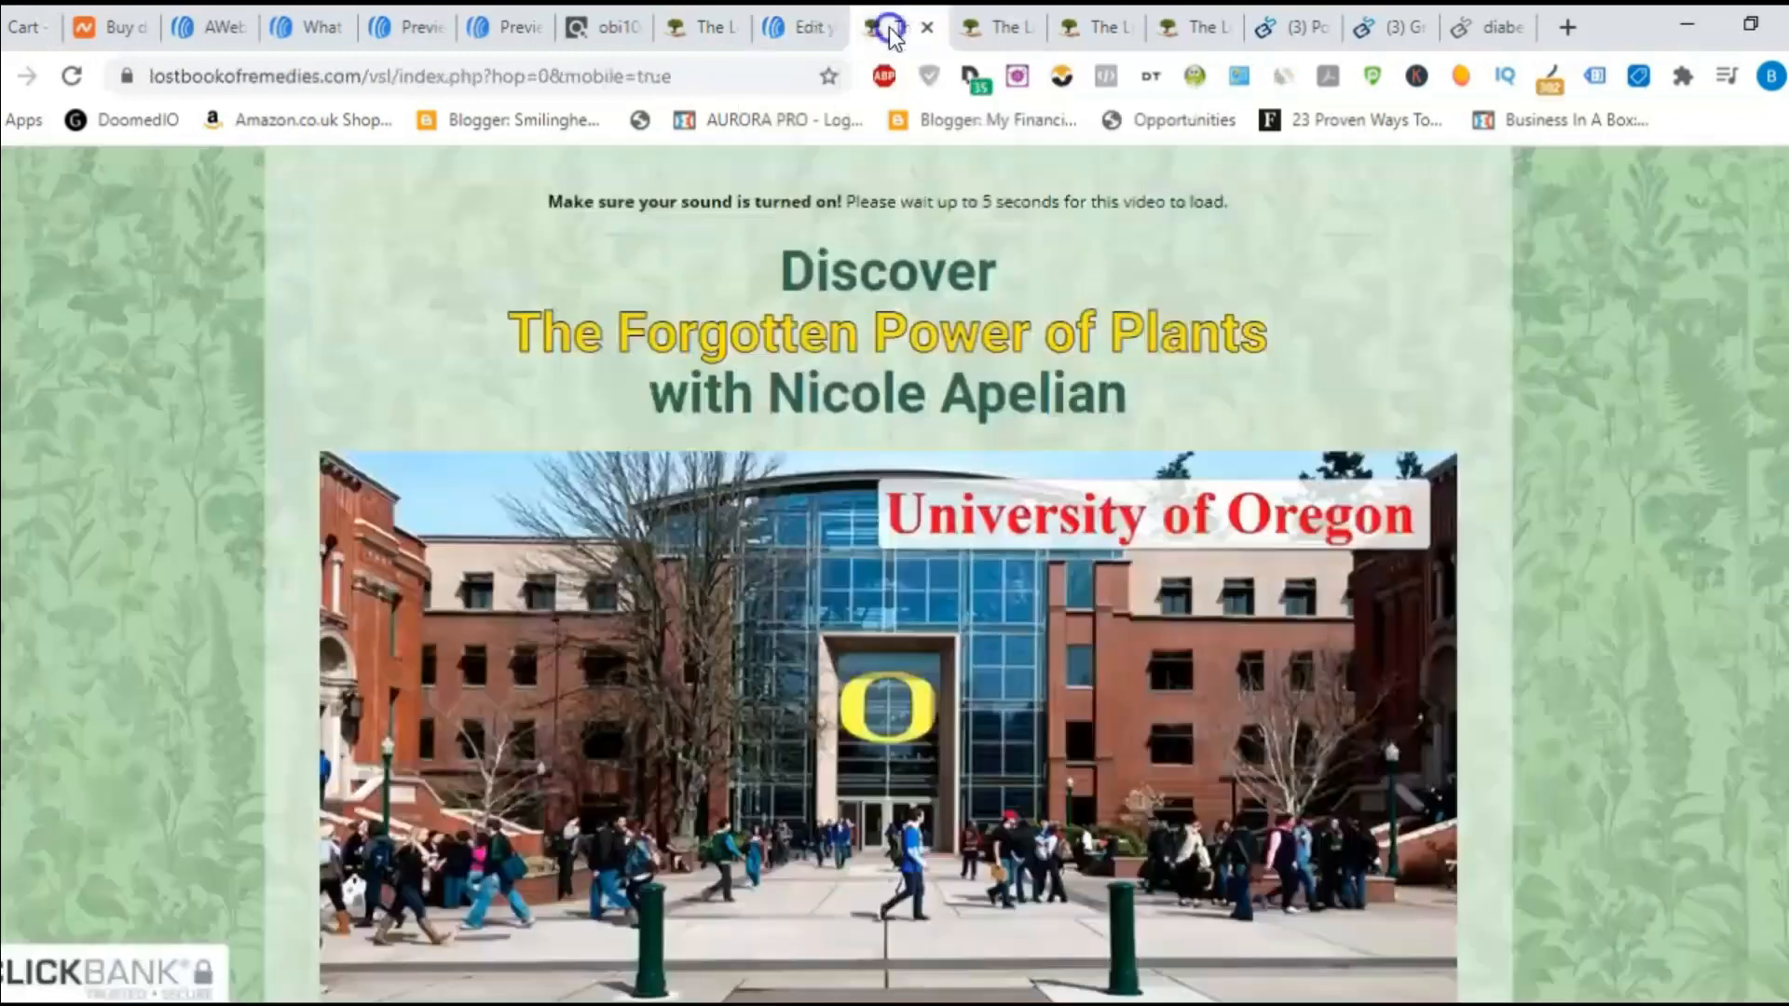
left_click(805, 35)
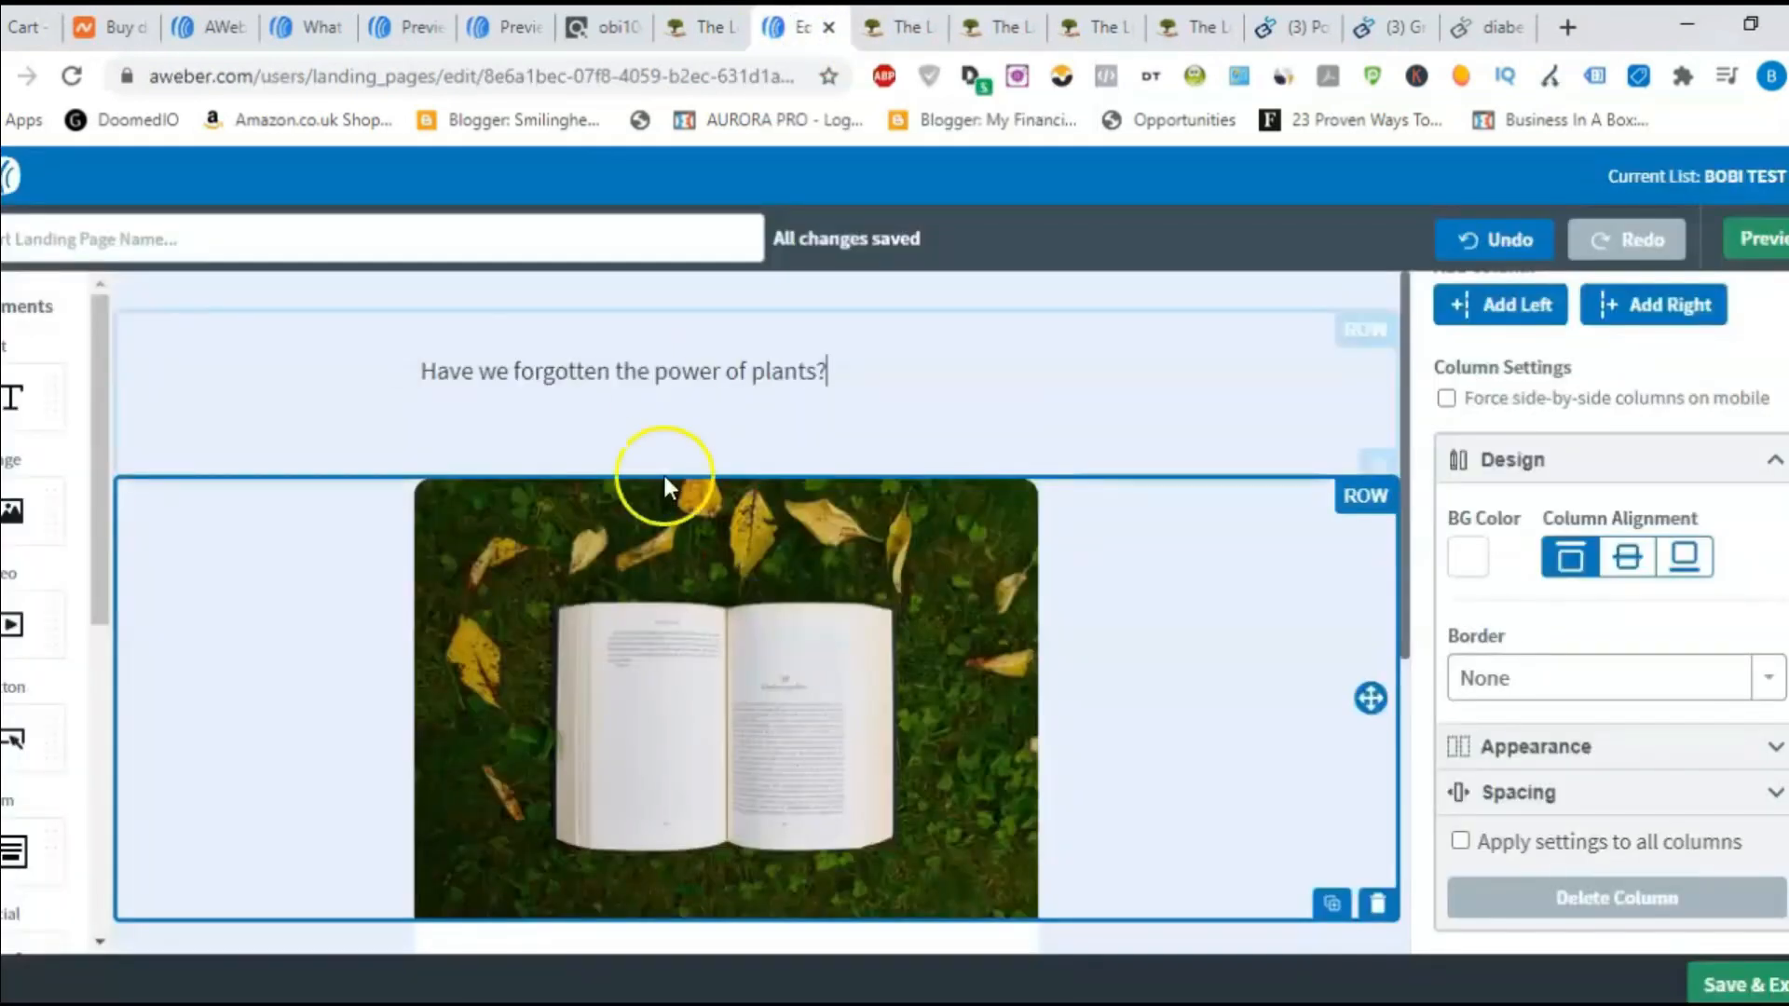
left_click(907, 26)
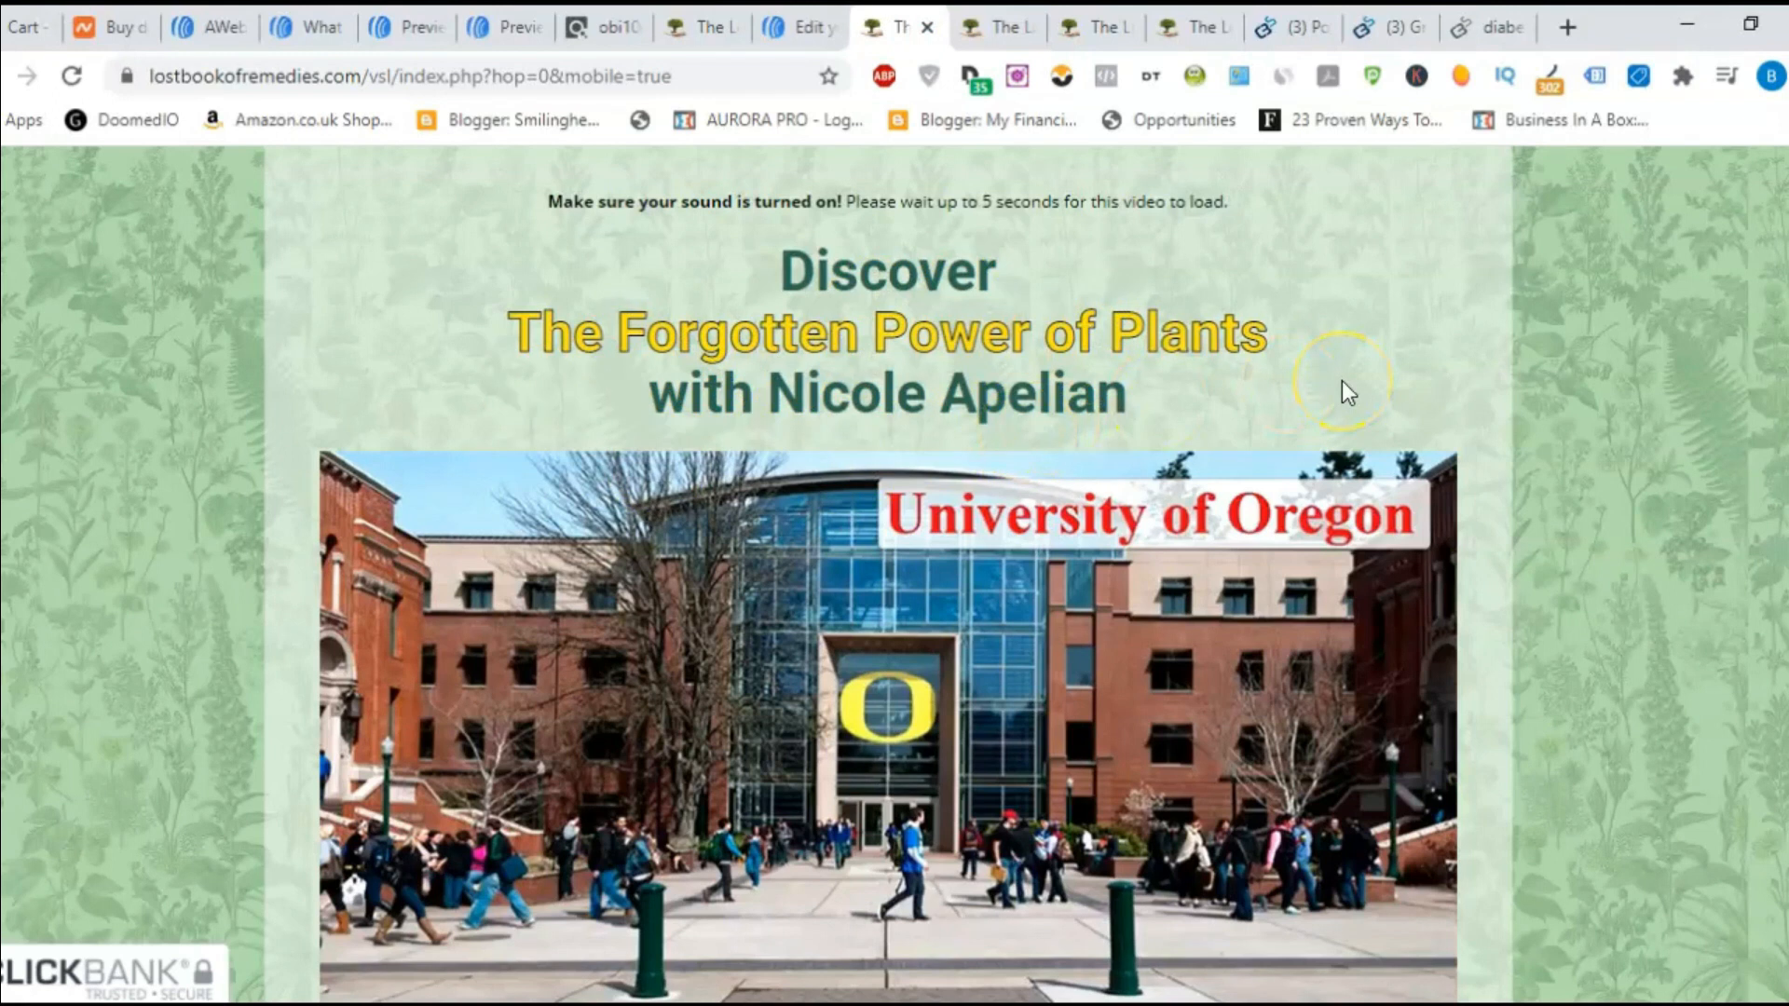
left_click(801, 27)
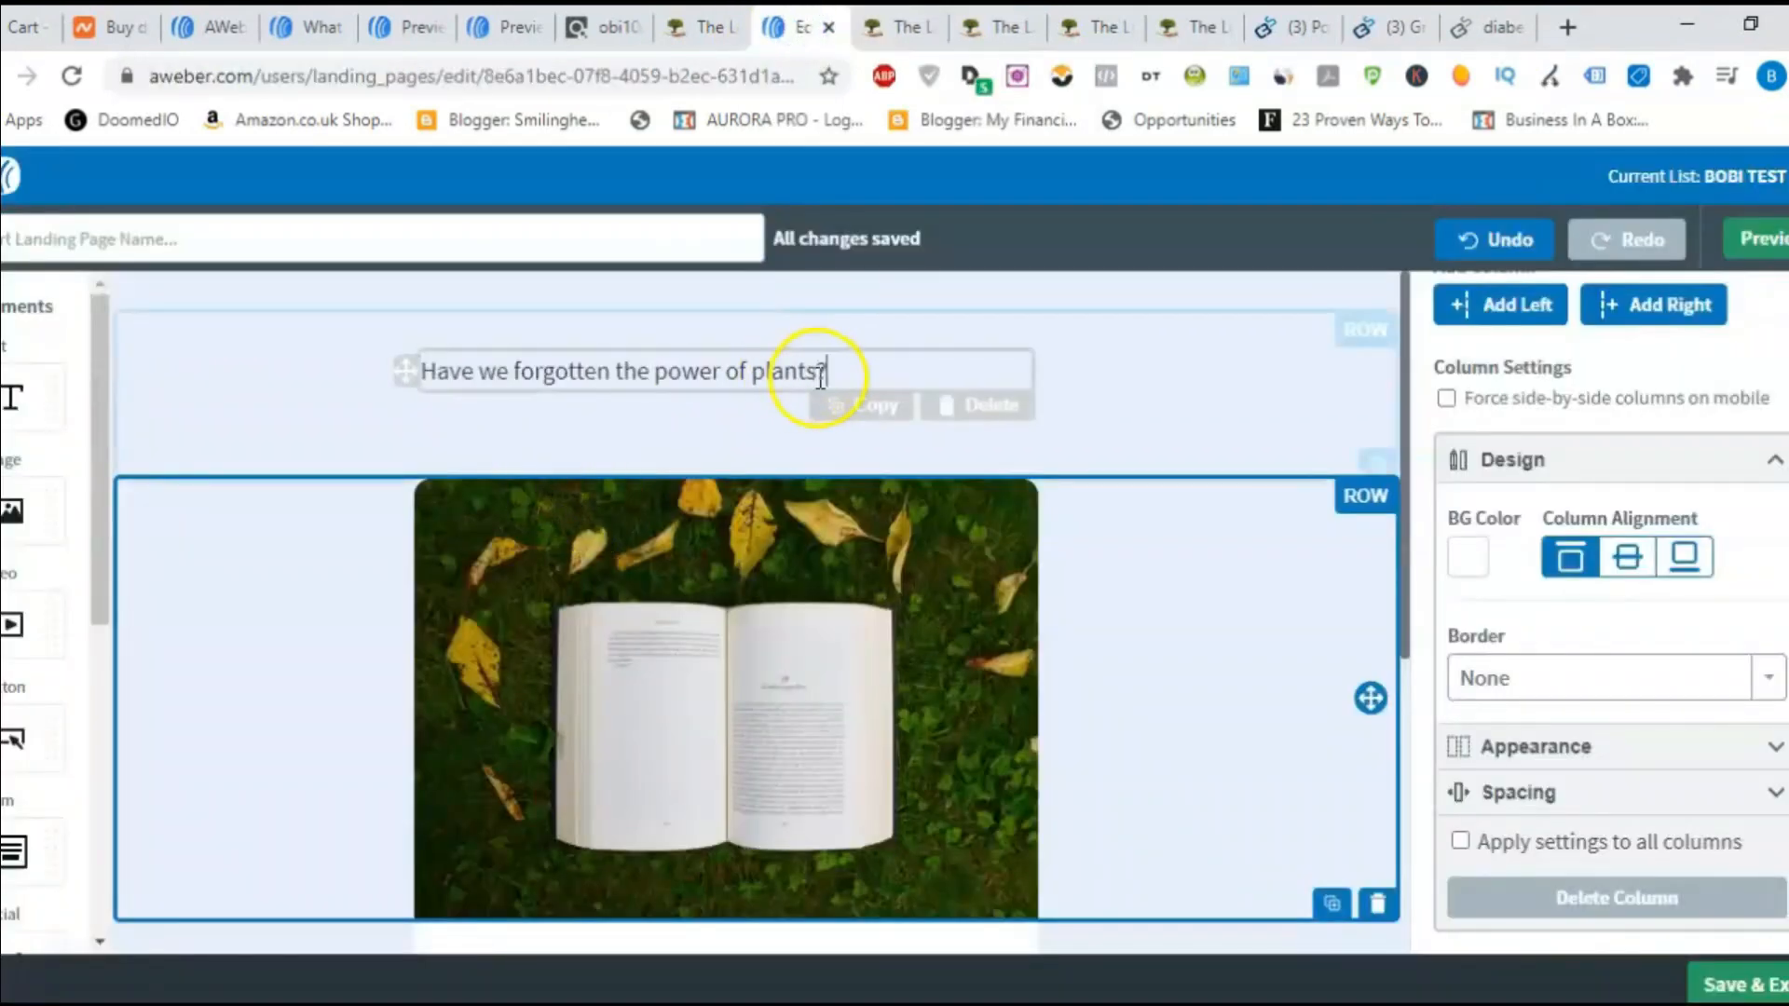
mouse_move(1404, 365)
left_mouse_down()
mouse_move(1403, 477)
mouse_move(1402, 332)
left_mouse_up()
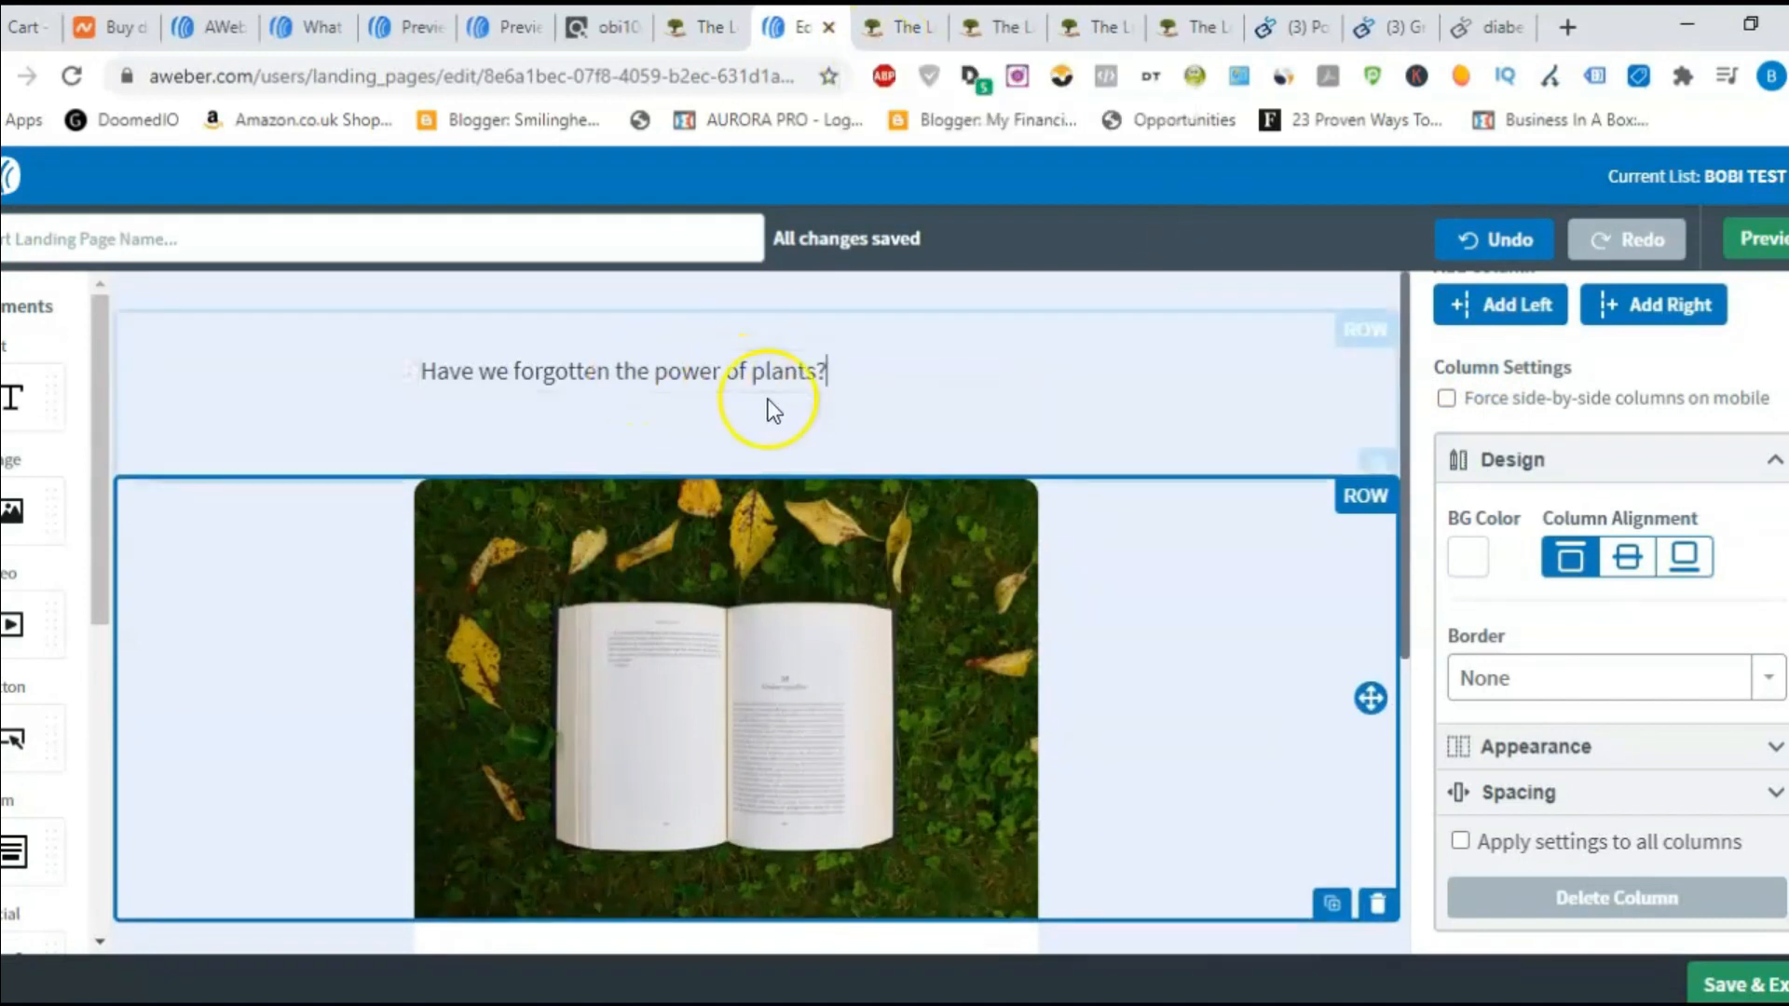
left_click(897, 32)
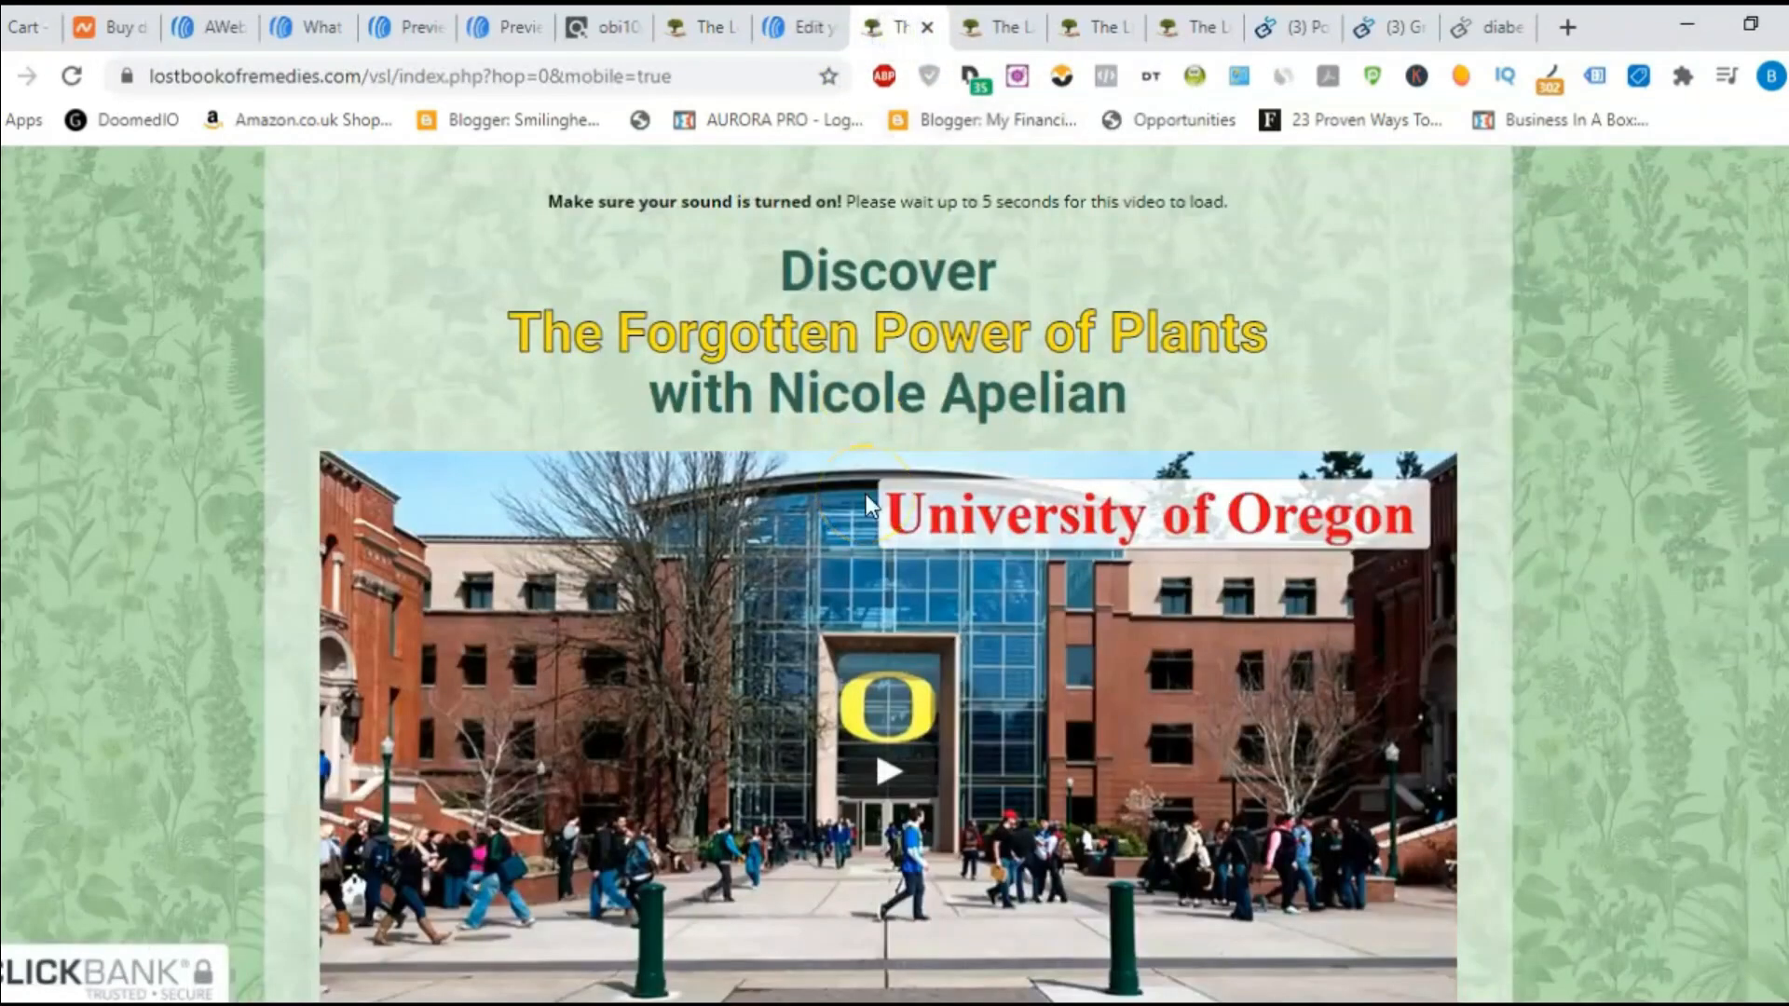
left_click(807, 25)
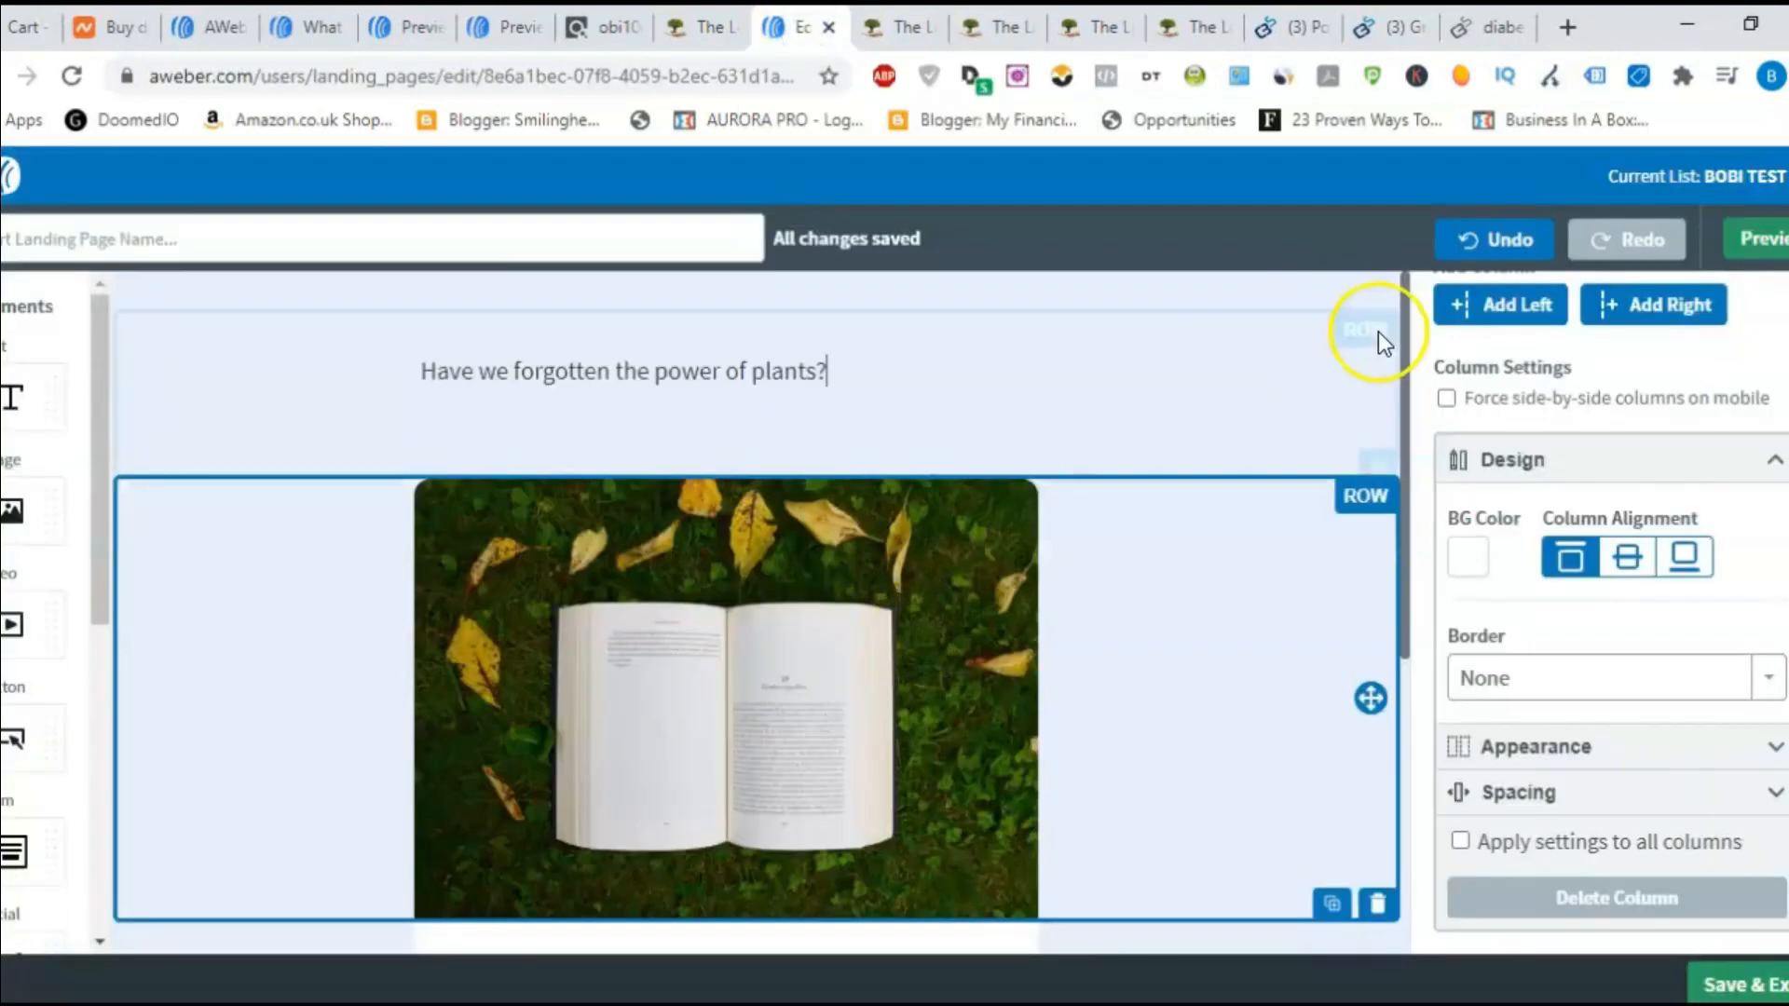
- Delete the "Buy now - $10" button below the product description
left_click_drag(1403, 352, 1403, 507)
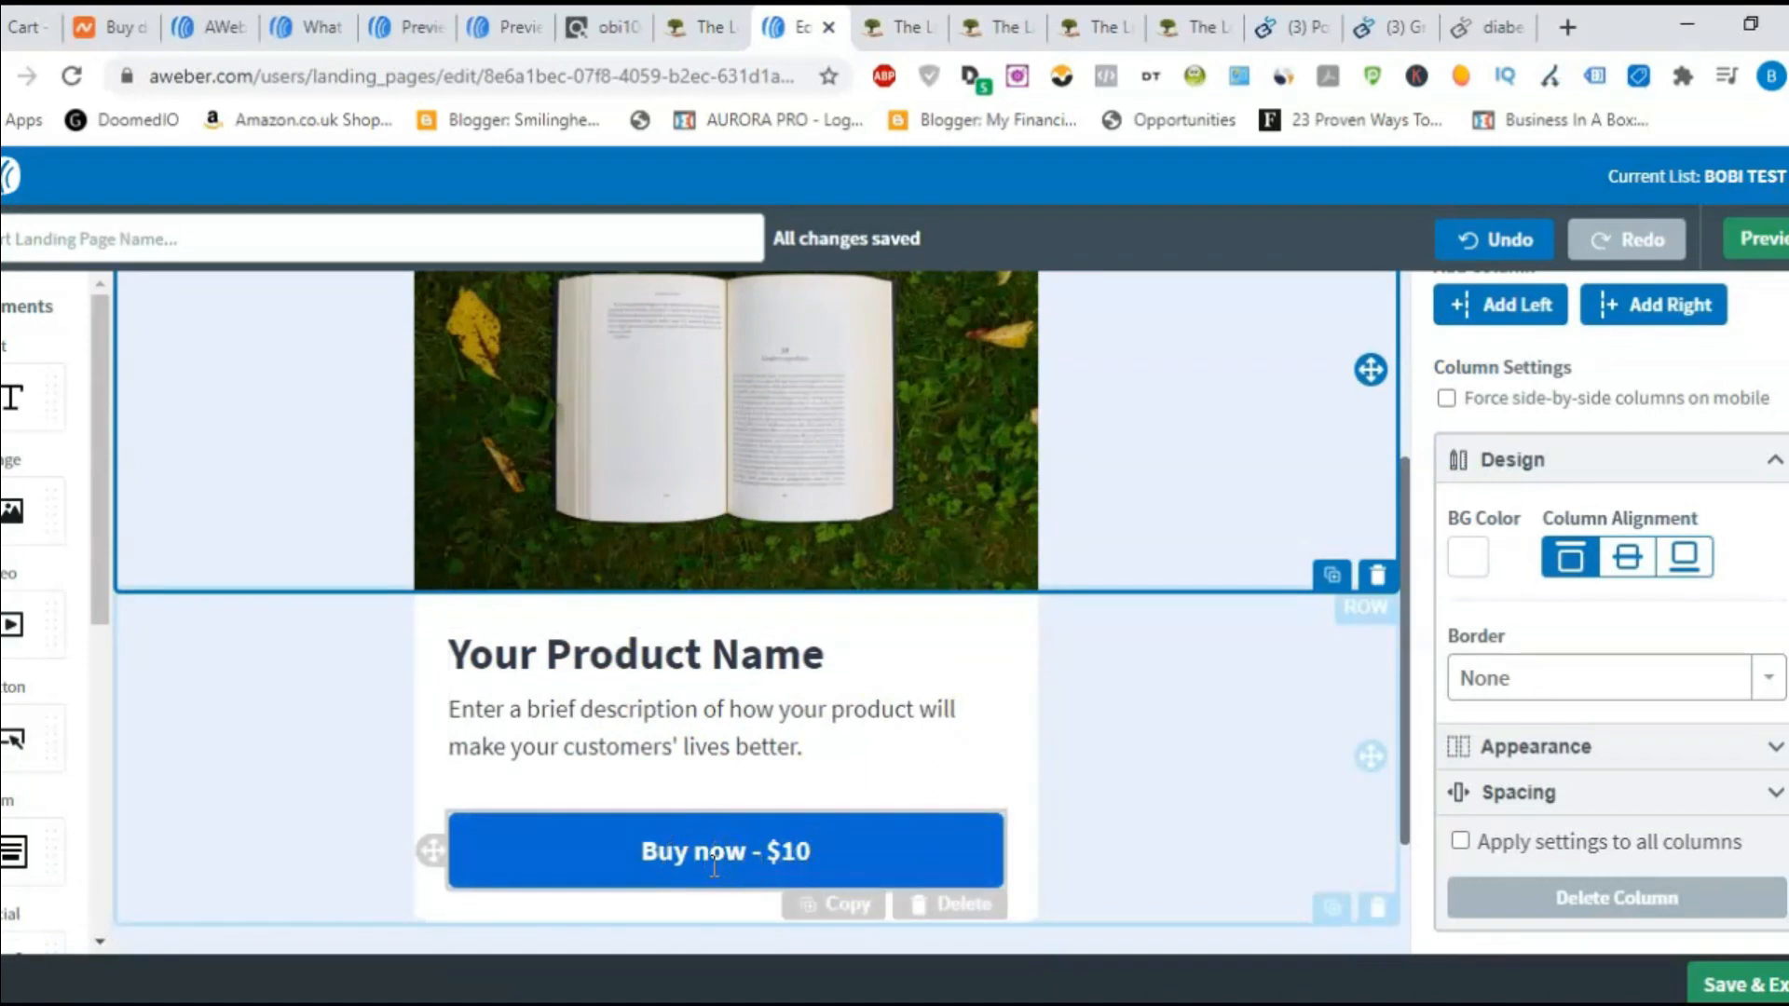
left_click(1168, 597)
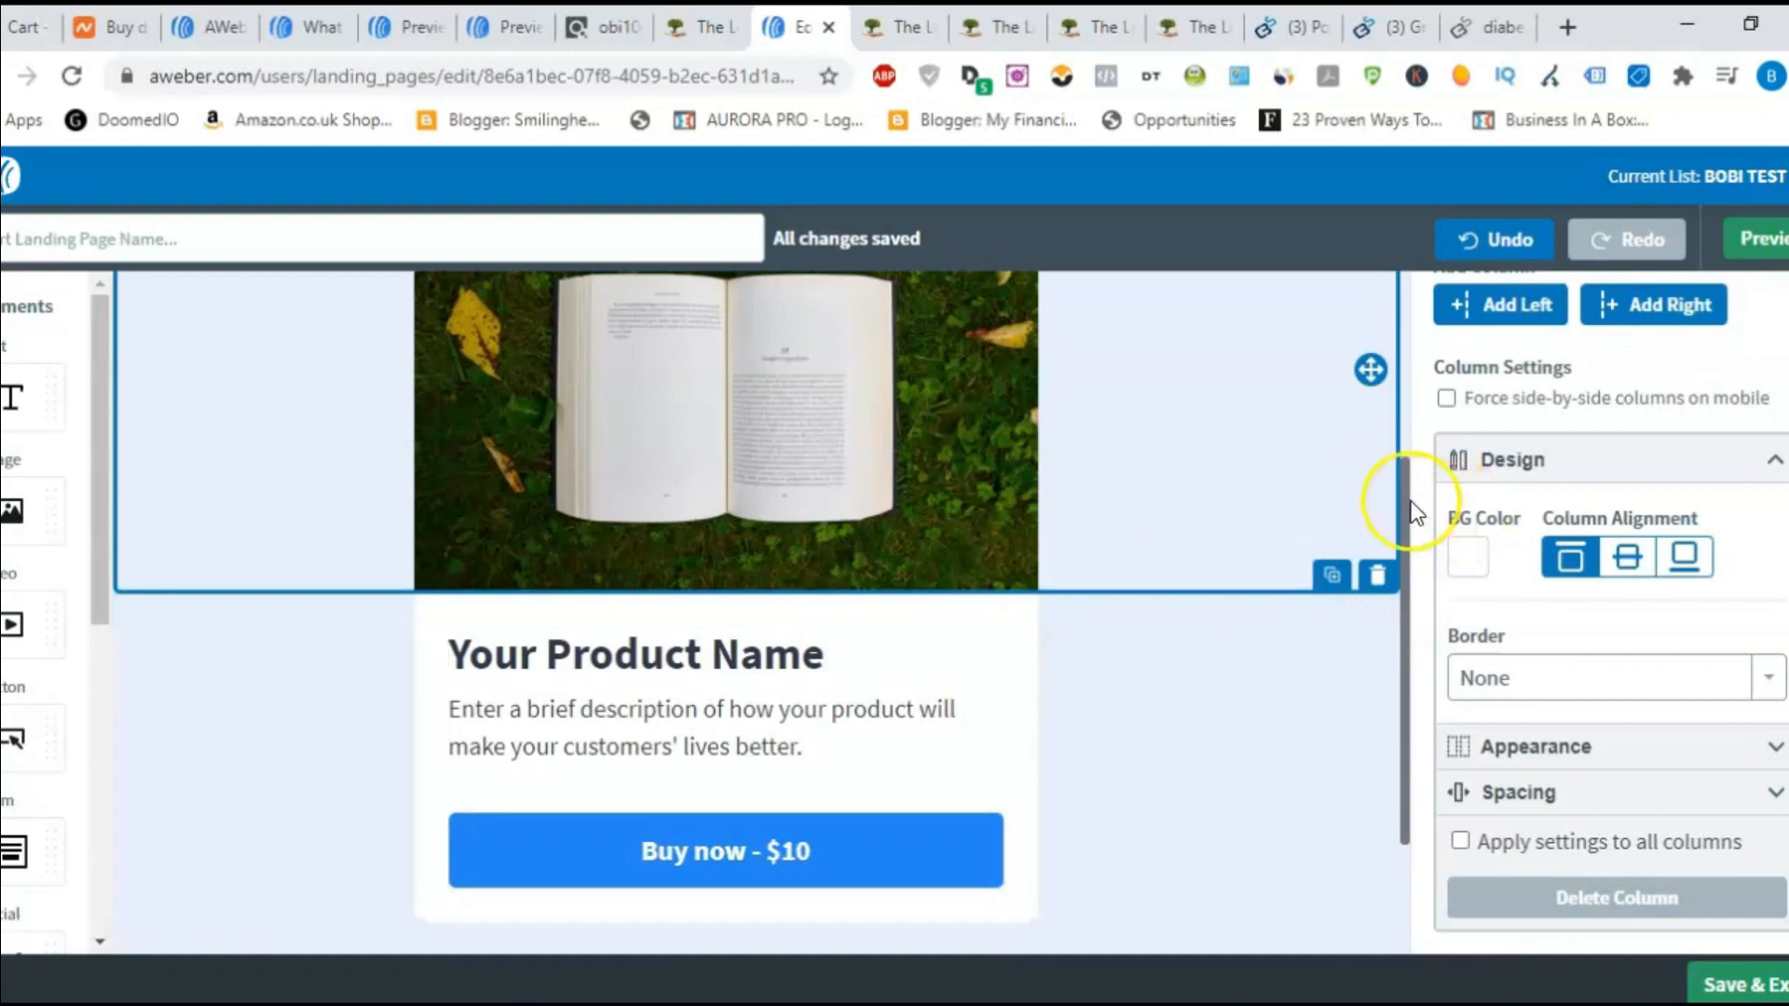
left_click_drag(1404, 499, 1412, 559)
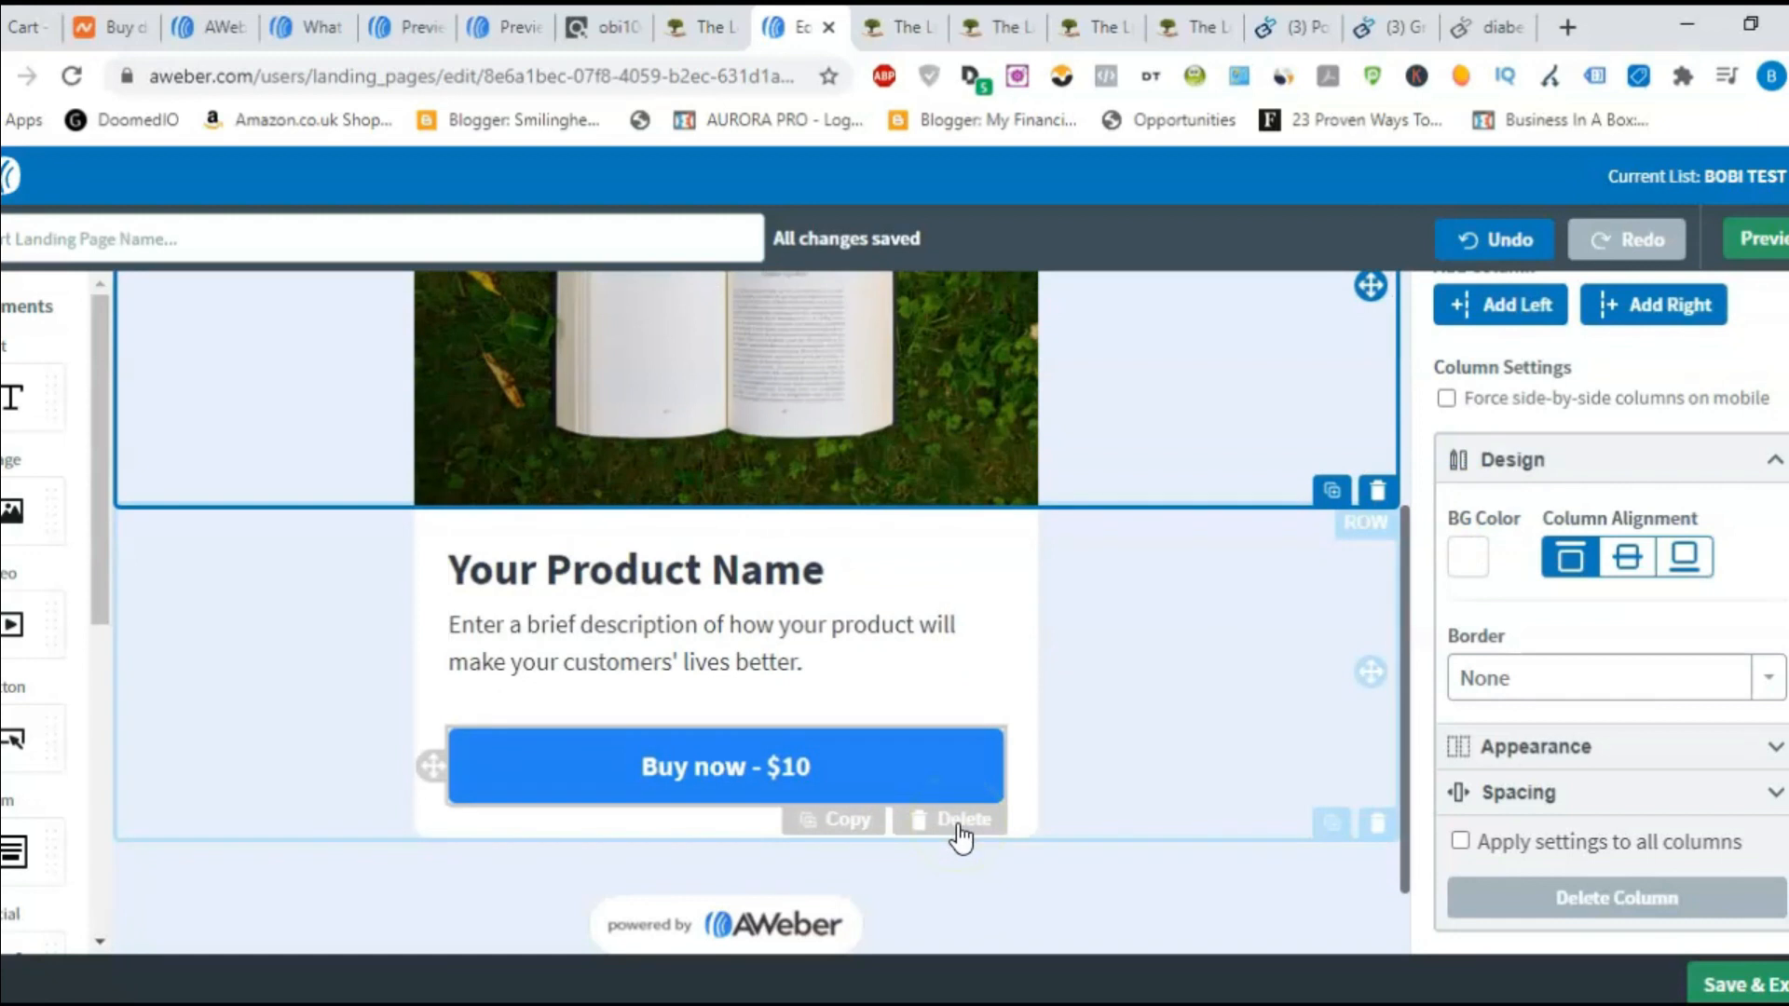
left_click(961, 821)
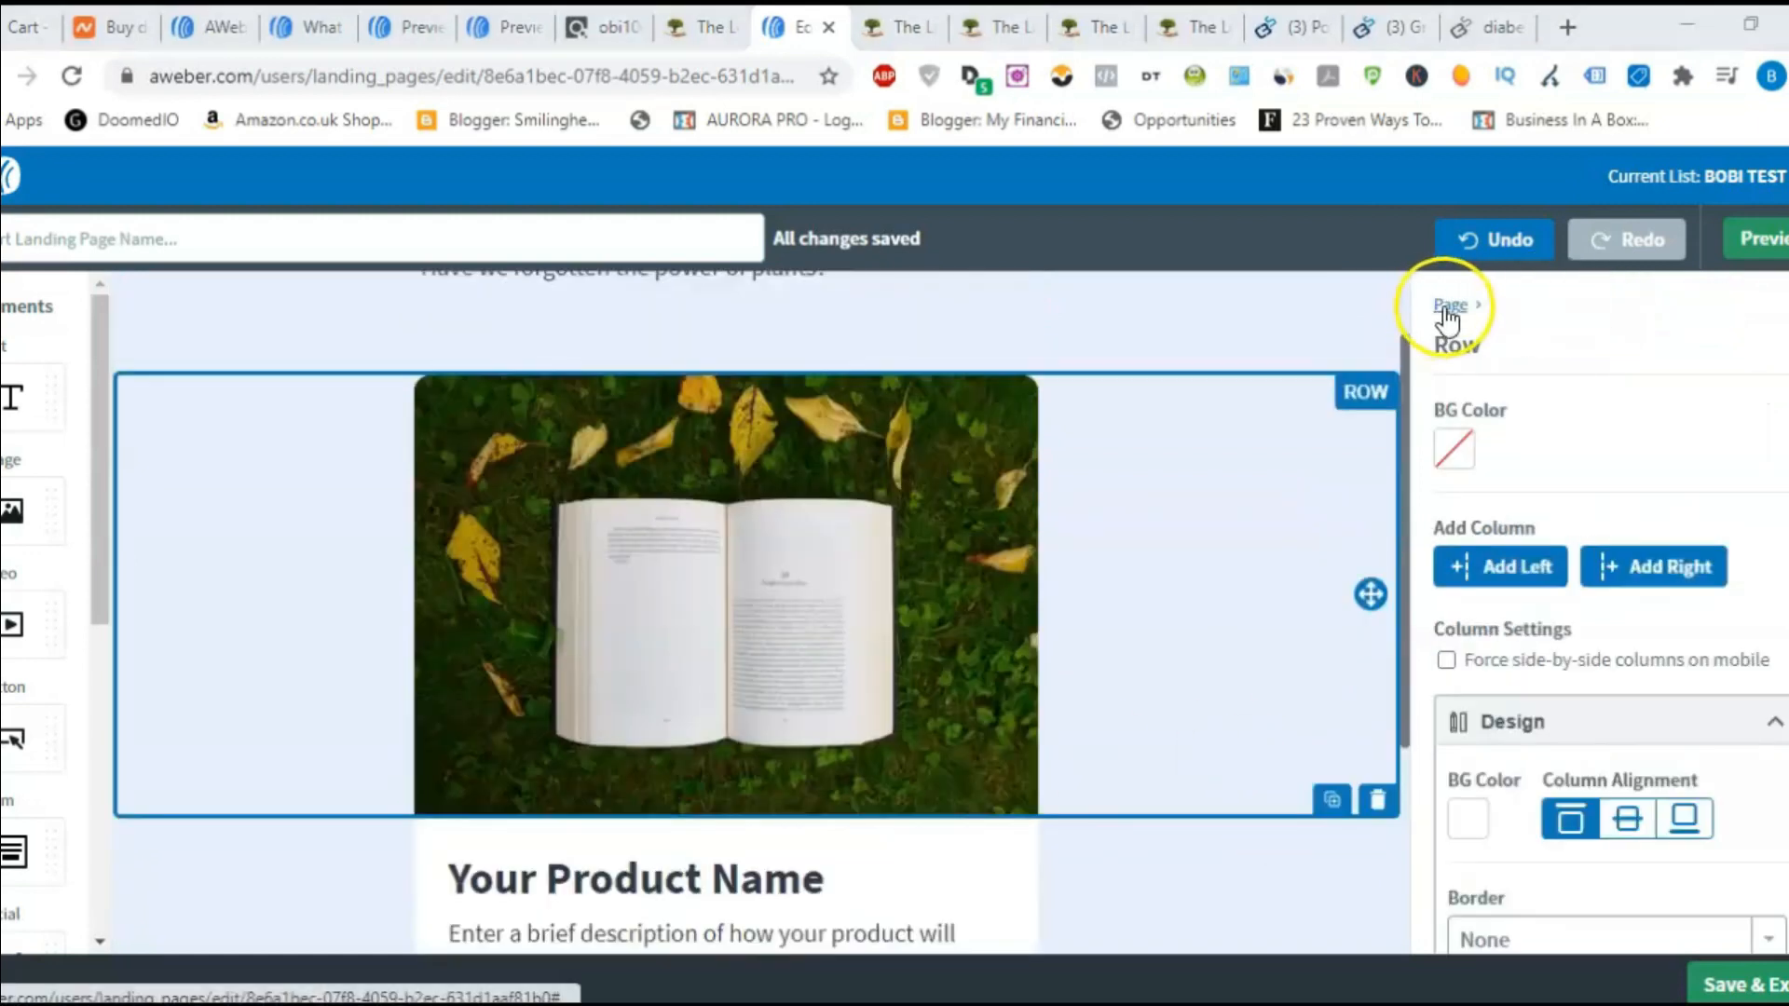
- Set the landing page's overall background color to the dark yellow-green #979800
left_click(1449, 308)
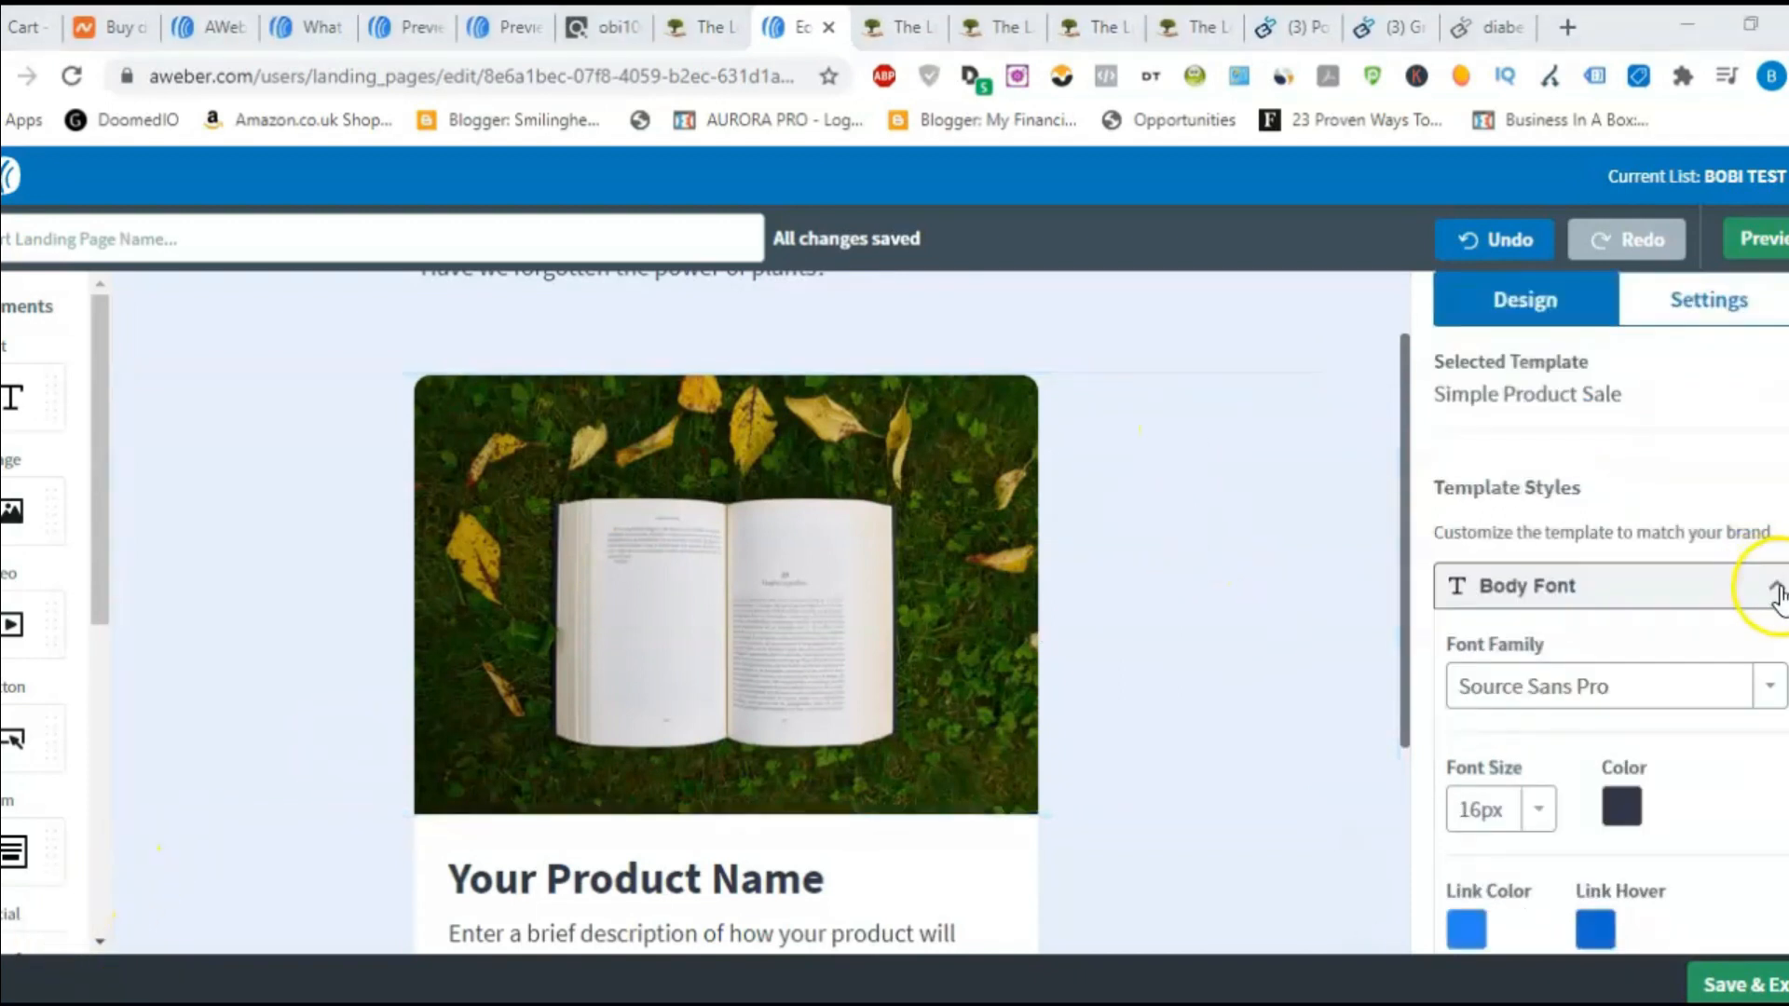
left_click(1777, 593)
left_click(1589, 823)
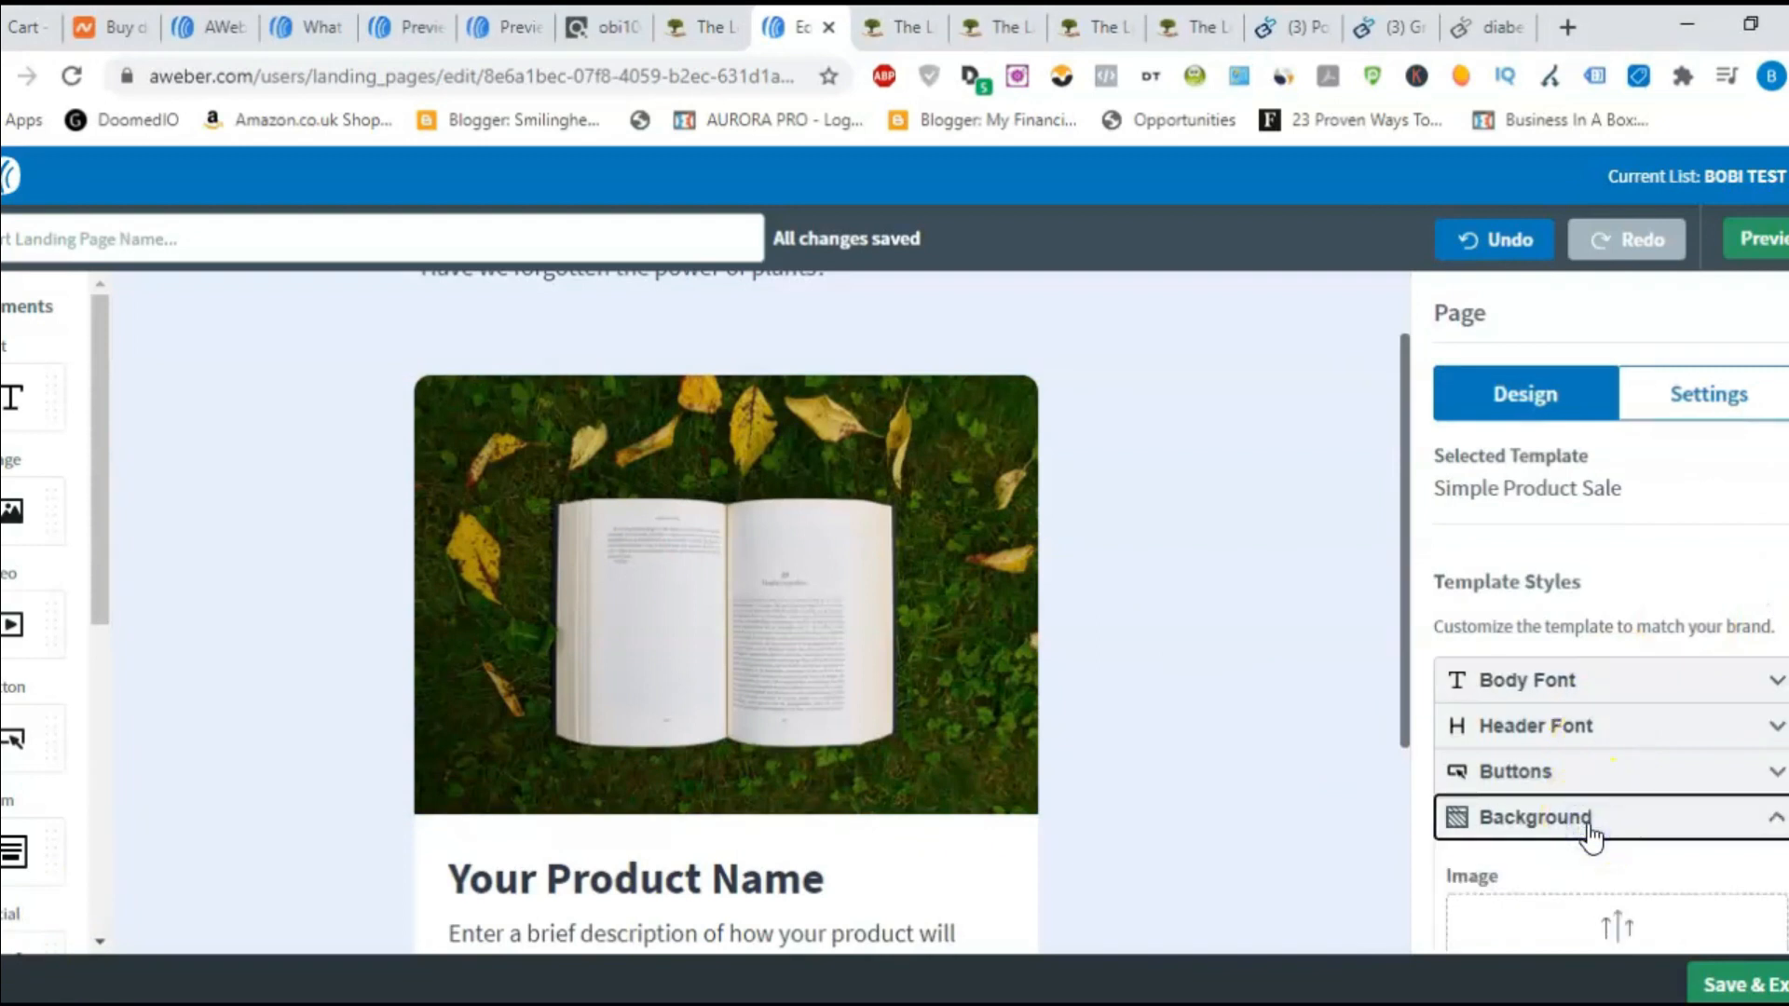
scroll(1491, 894, "down", 5)
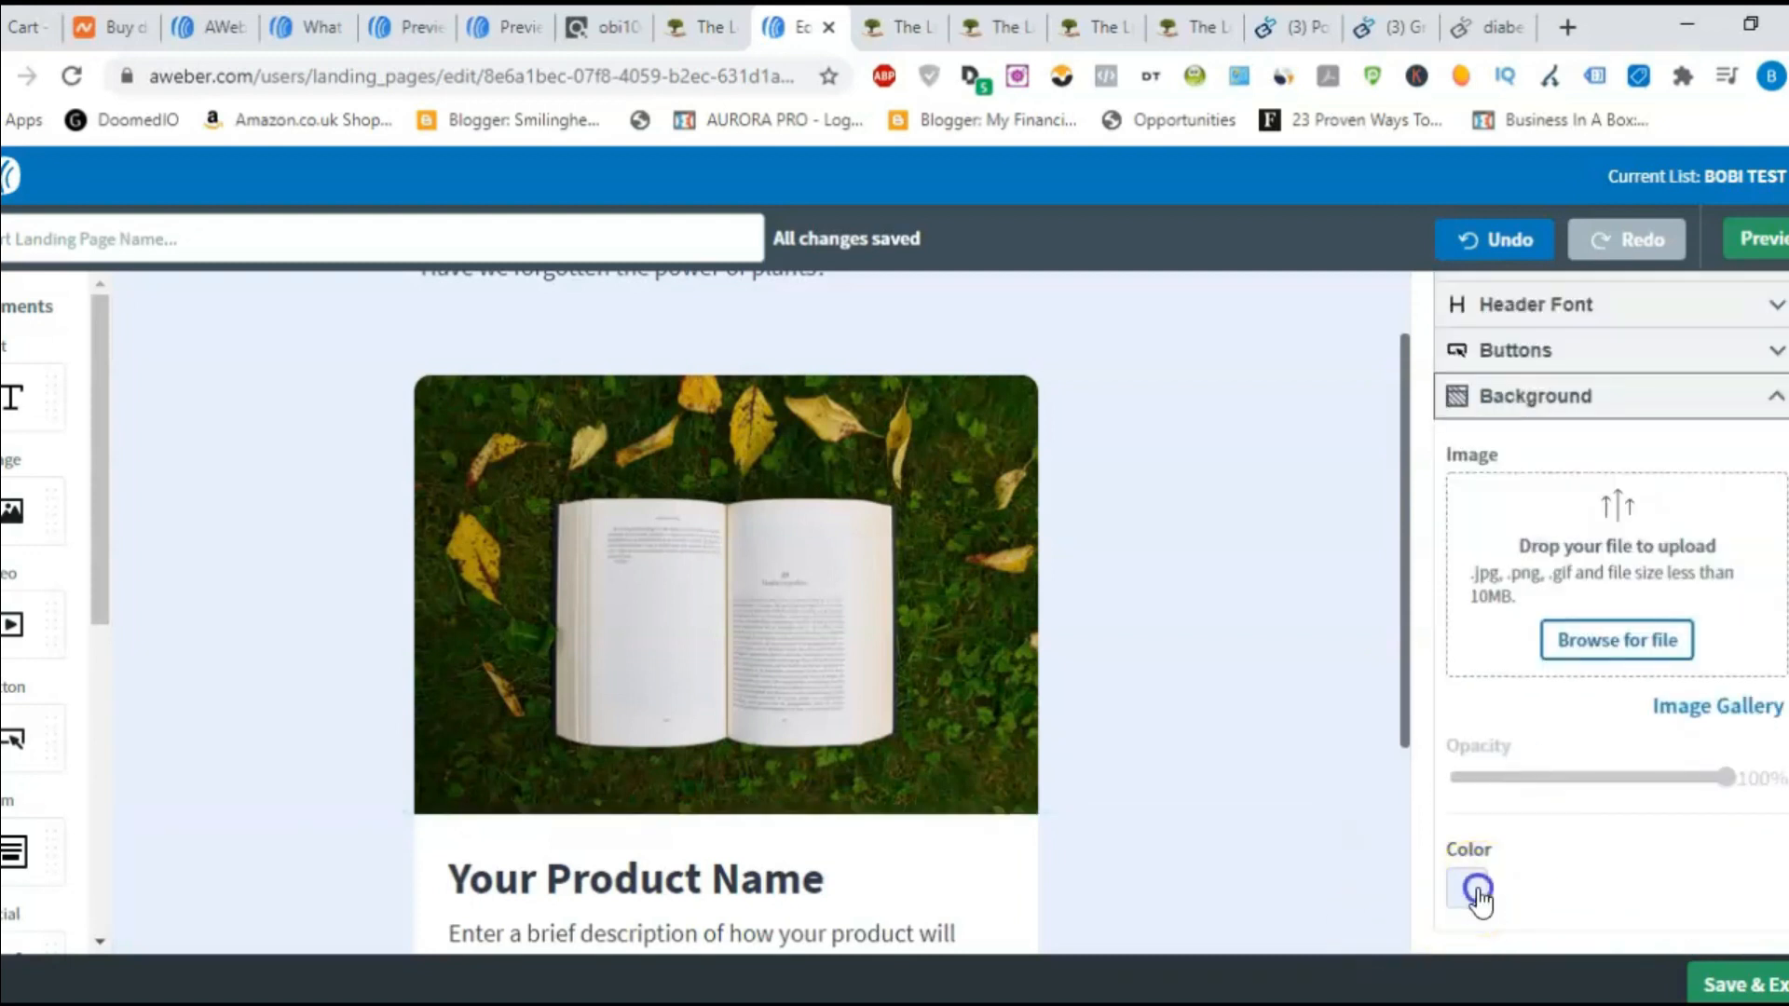
left_click(1469, 890)
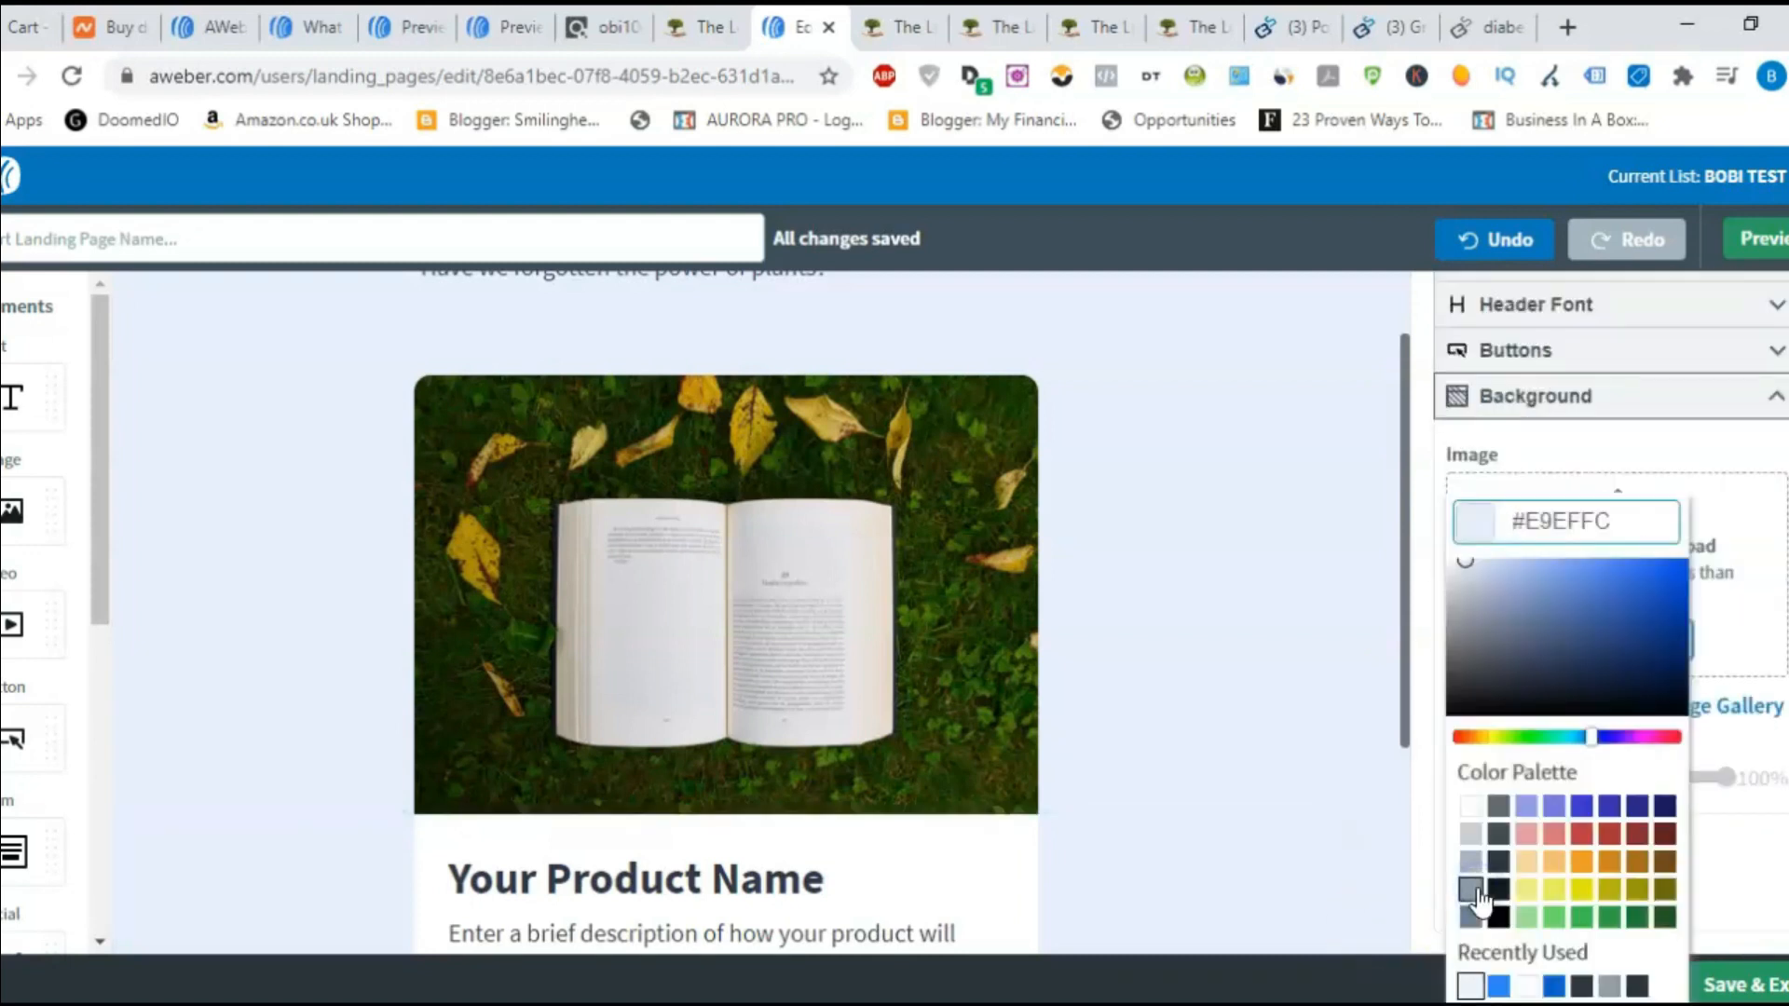
left_click(1637, 889)
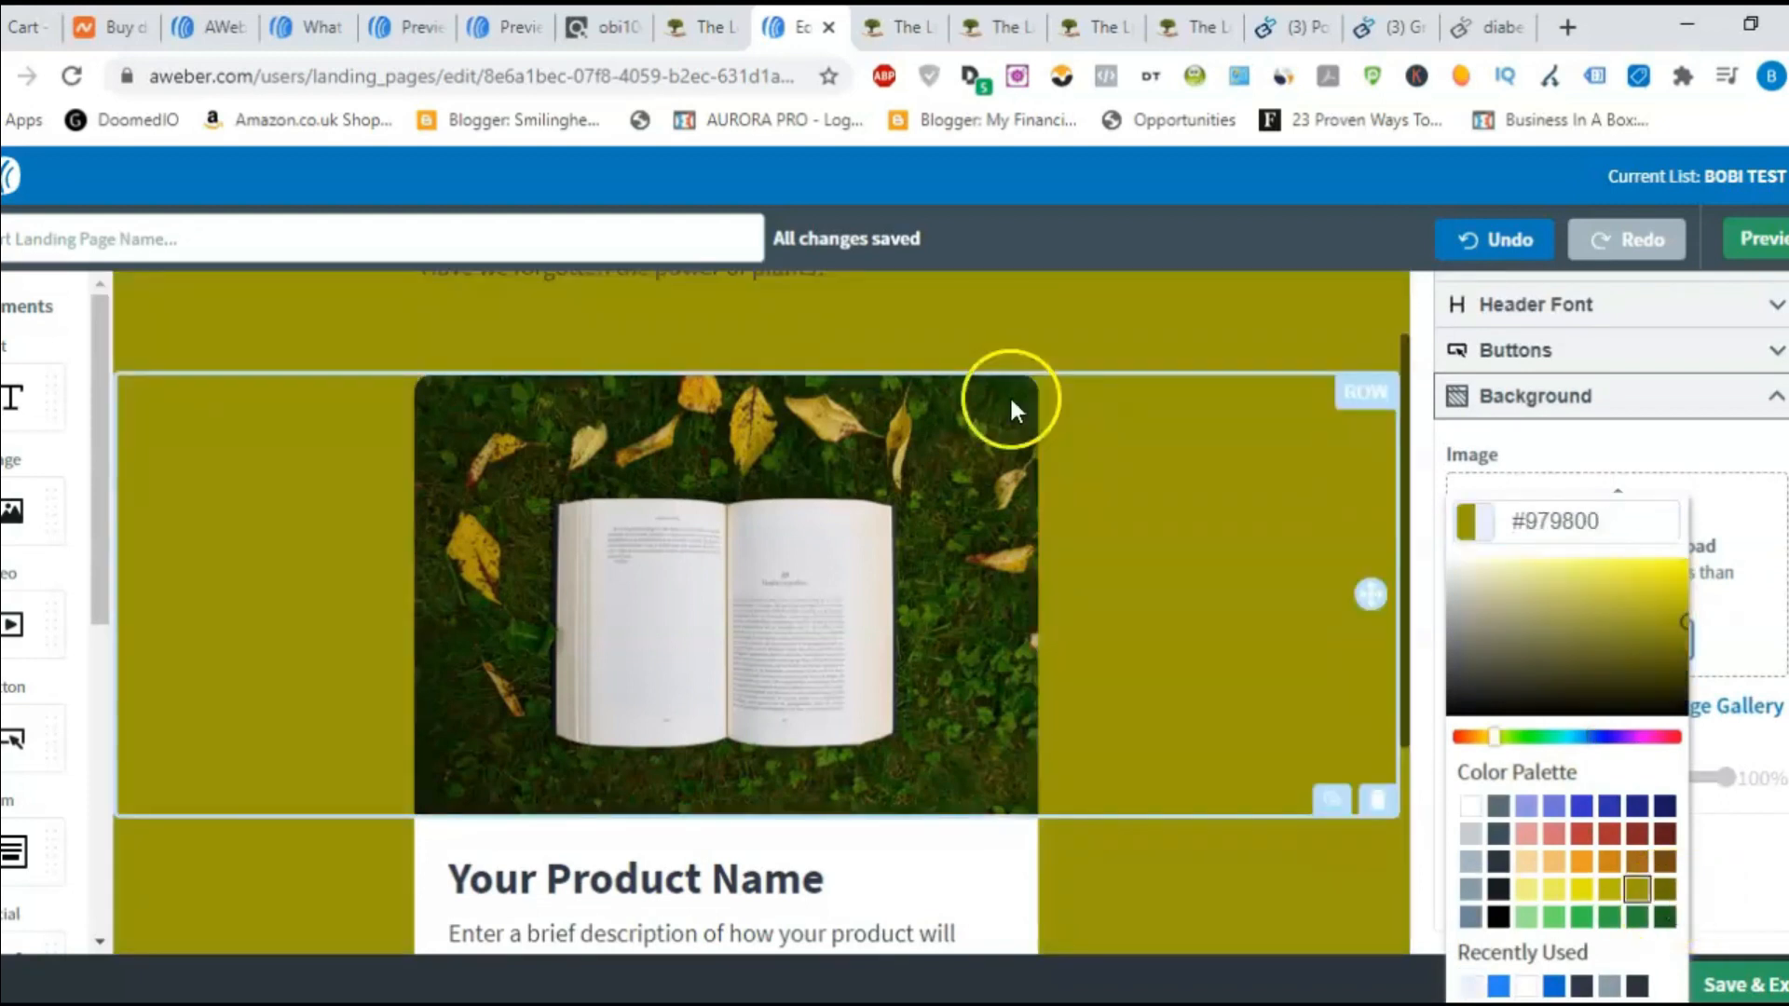
- Check the sales page's colors and soften the landing page background to a lighter, muted olive
left_click(914, 35)
left_click(810, 33)
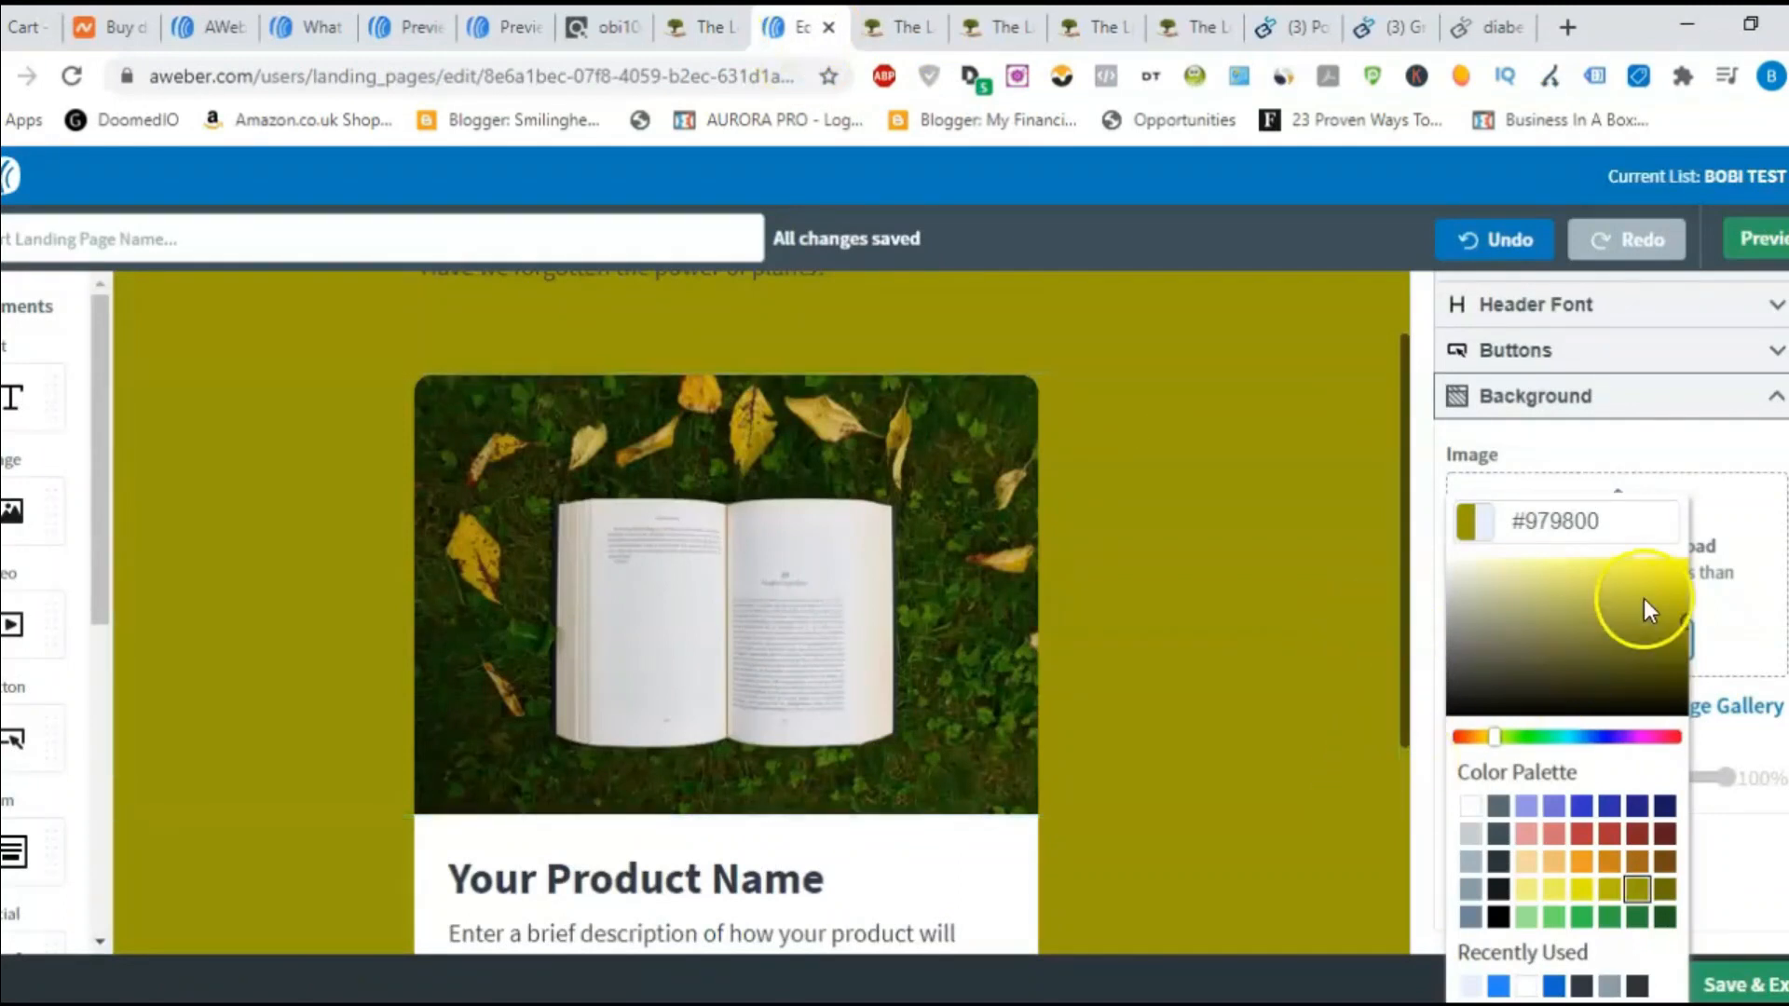
left_click(1574, 607)
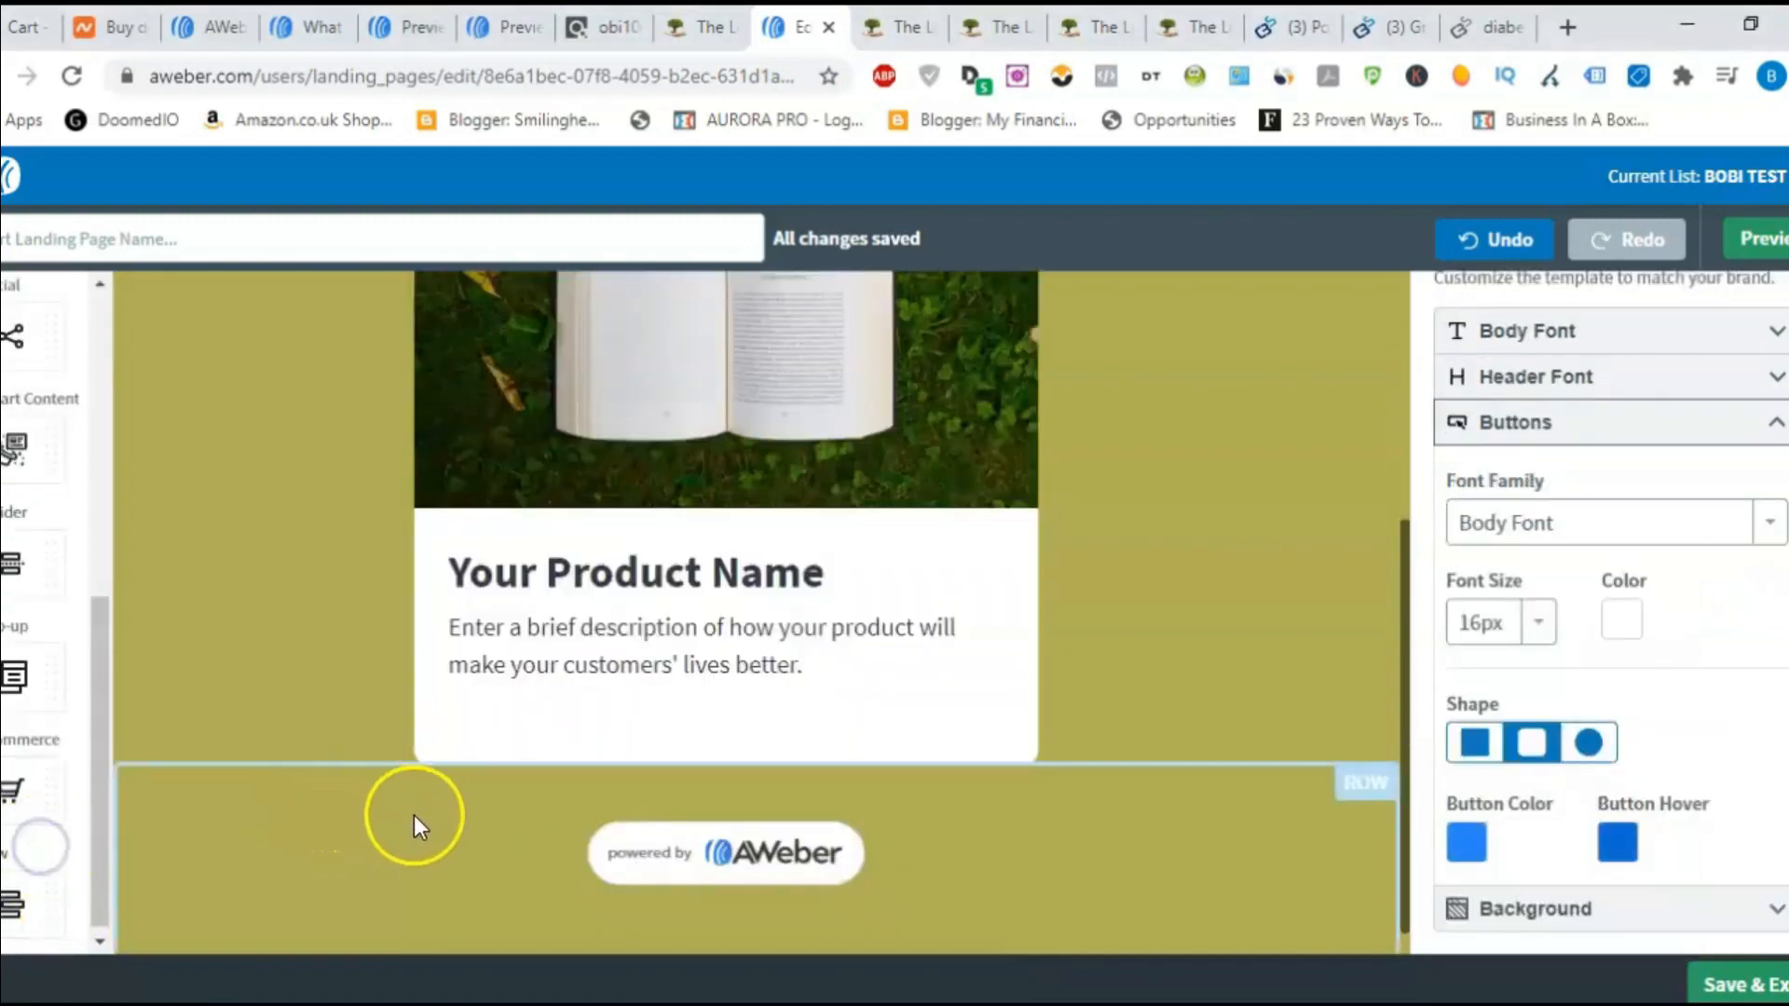
- Add an empty row between the book image and the product text, and another directly beneath the product text
left_click_drag(462, 786, 368, 778)
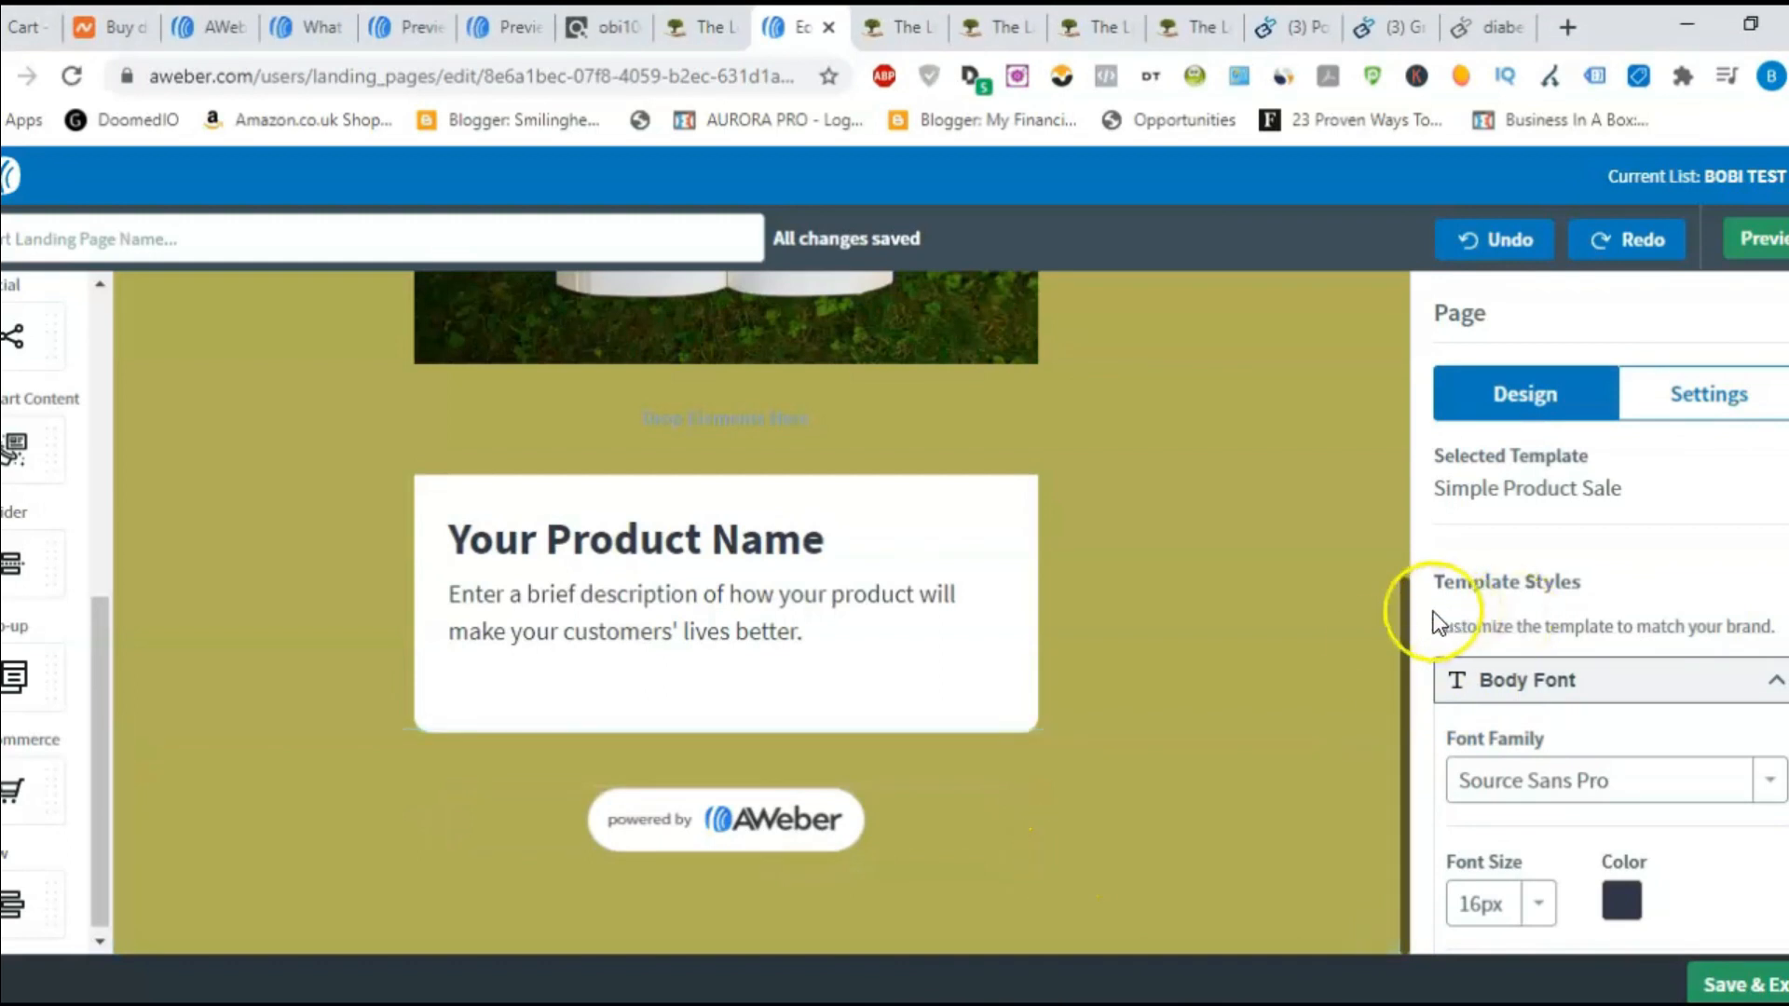
mouse_move(1409, 615)
left_mouse_down()
mouse_move(1401, 416)
mouse_move(1417, 626)
left_mouse_up()
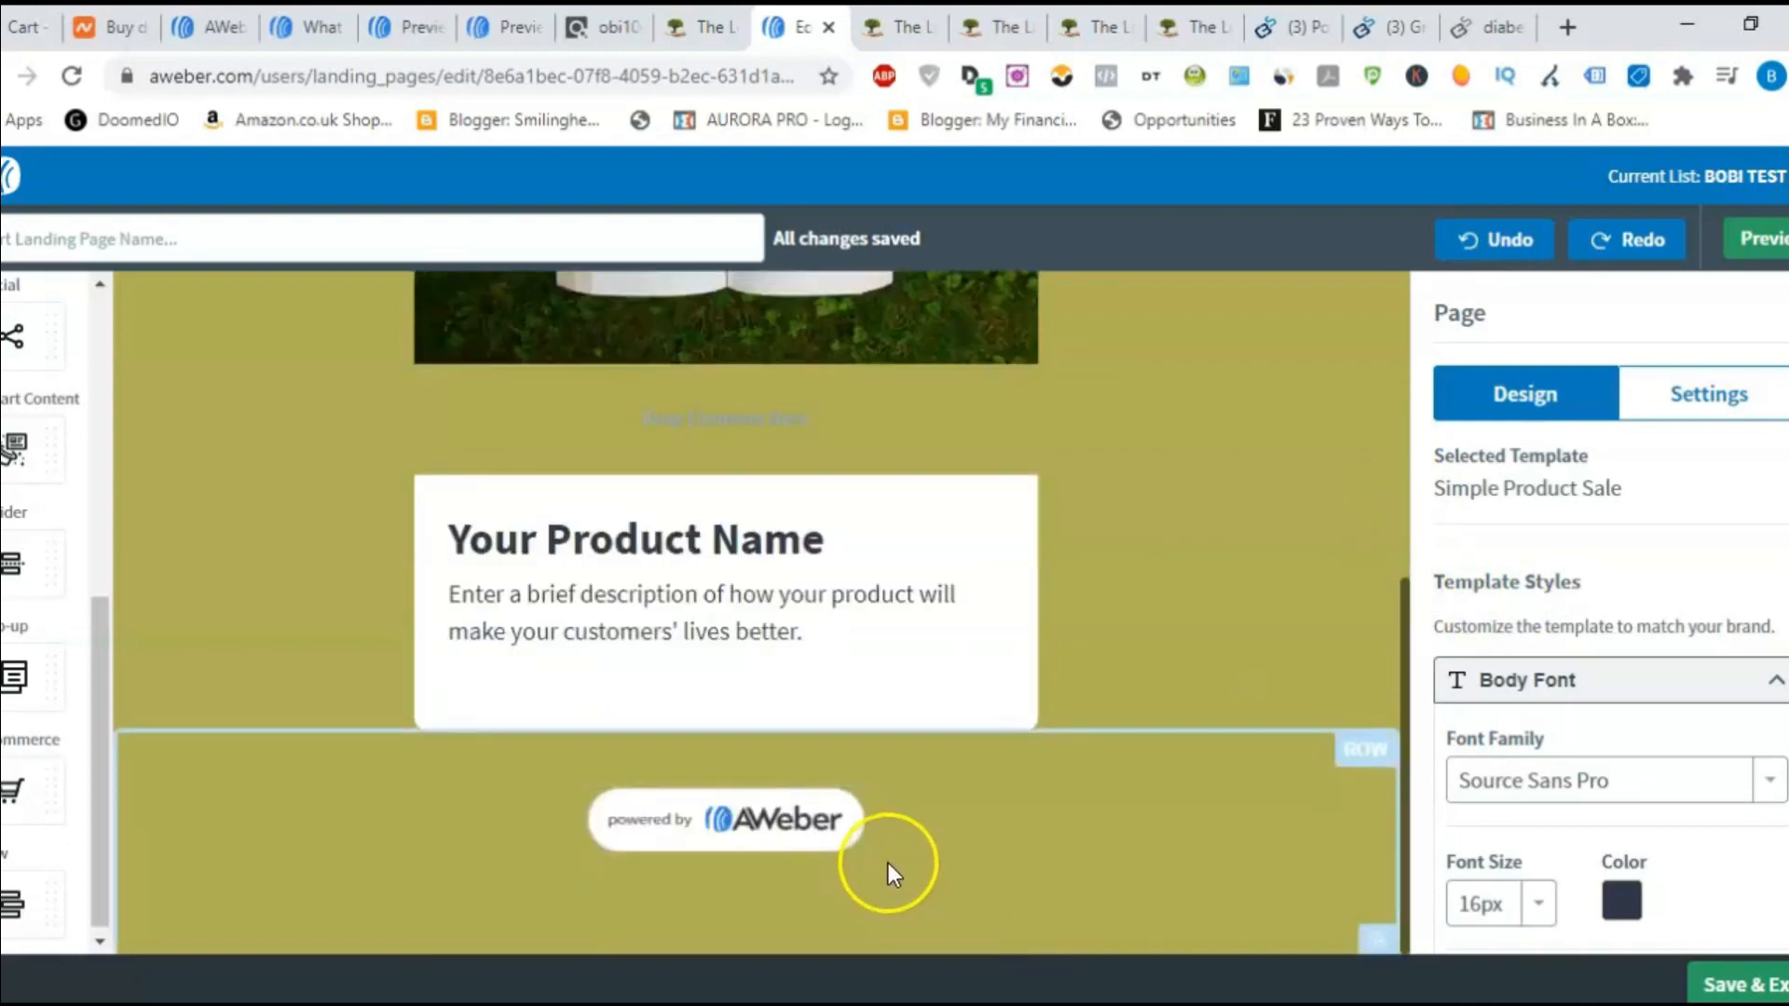
left_click(968, 876)
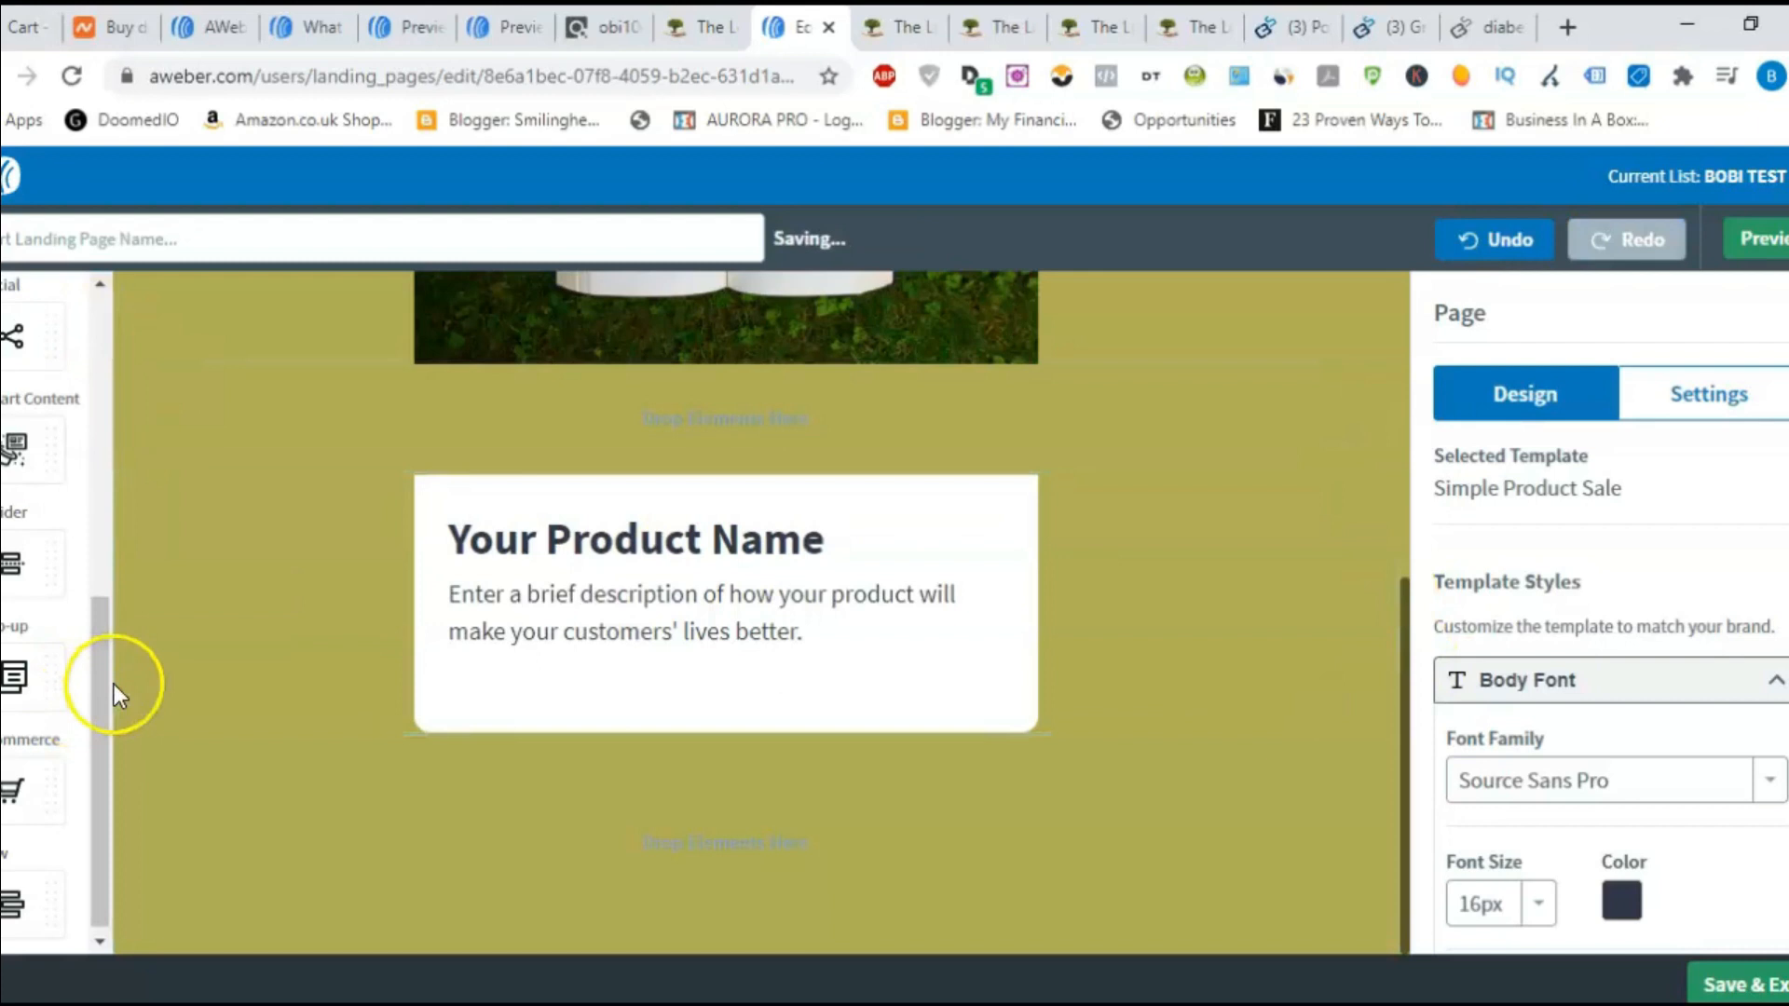
- Place a button element in the empty row beneath the product text and center it
scroll(103, 539, "up", 4)
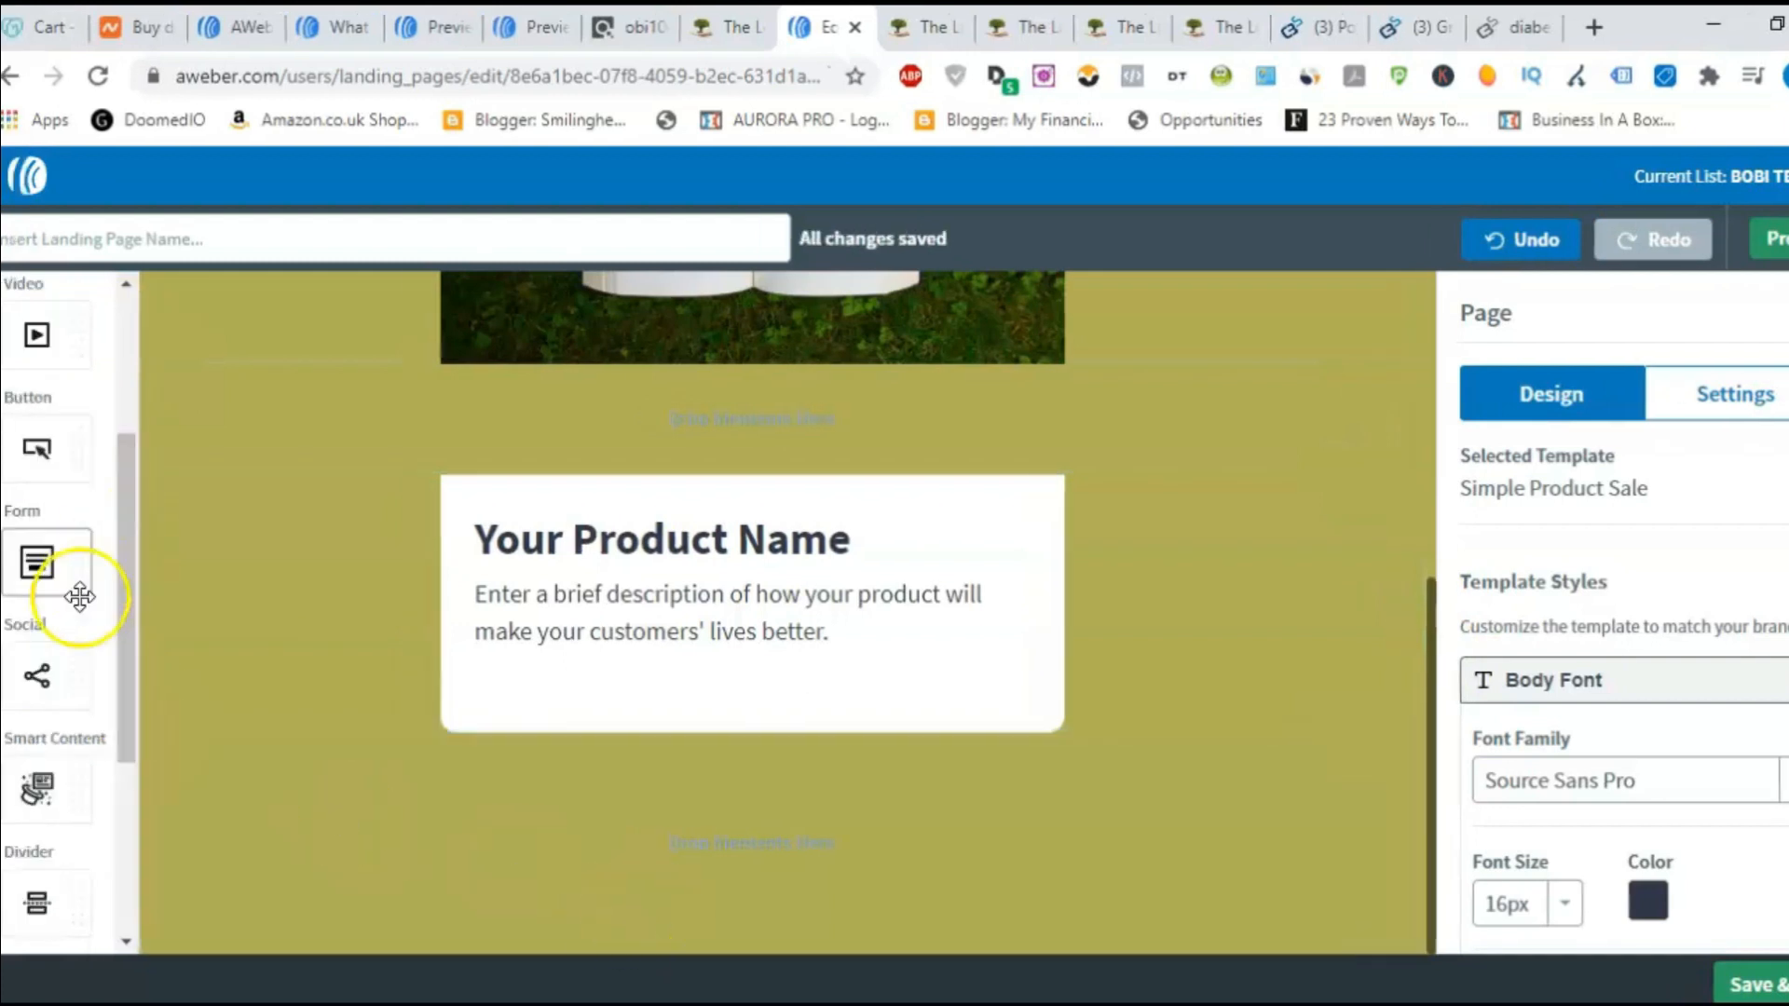
left_click_drag(124, 537, 127, 494)
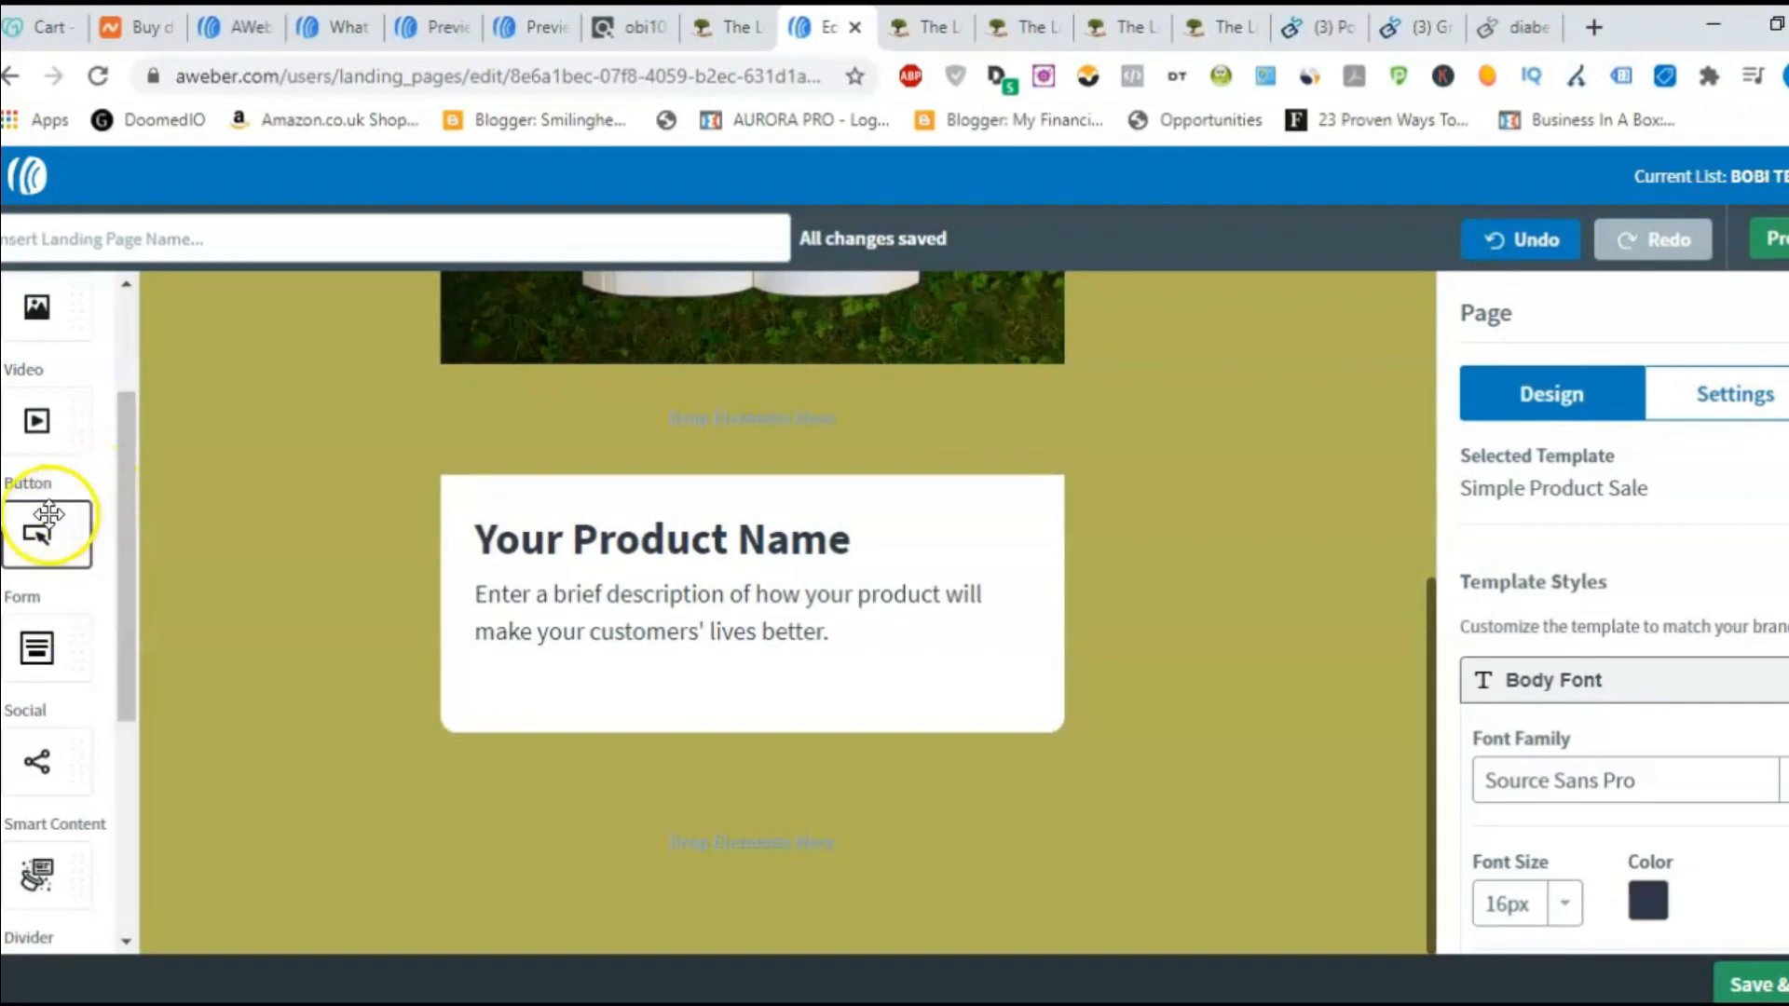
left_click_drag(44, 526, 671, 948)
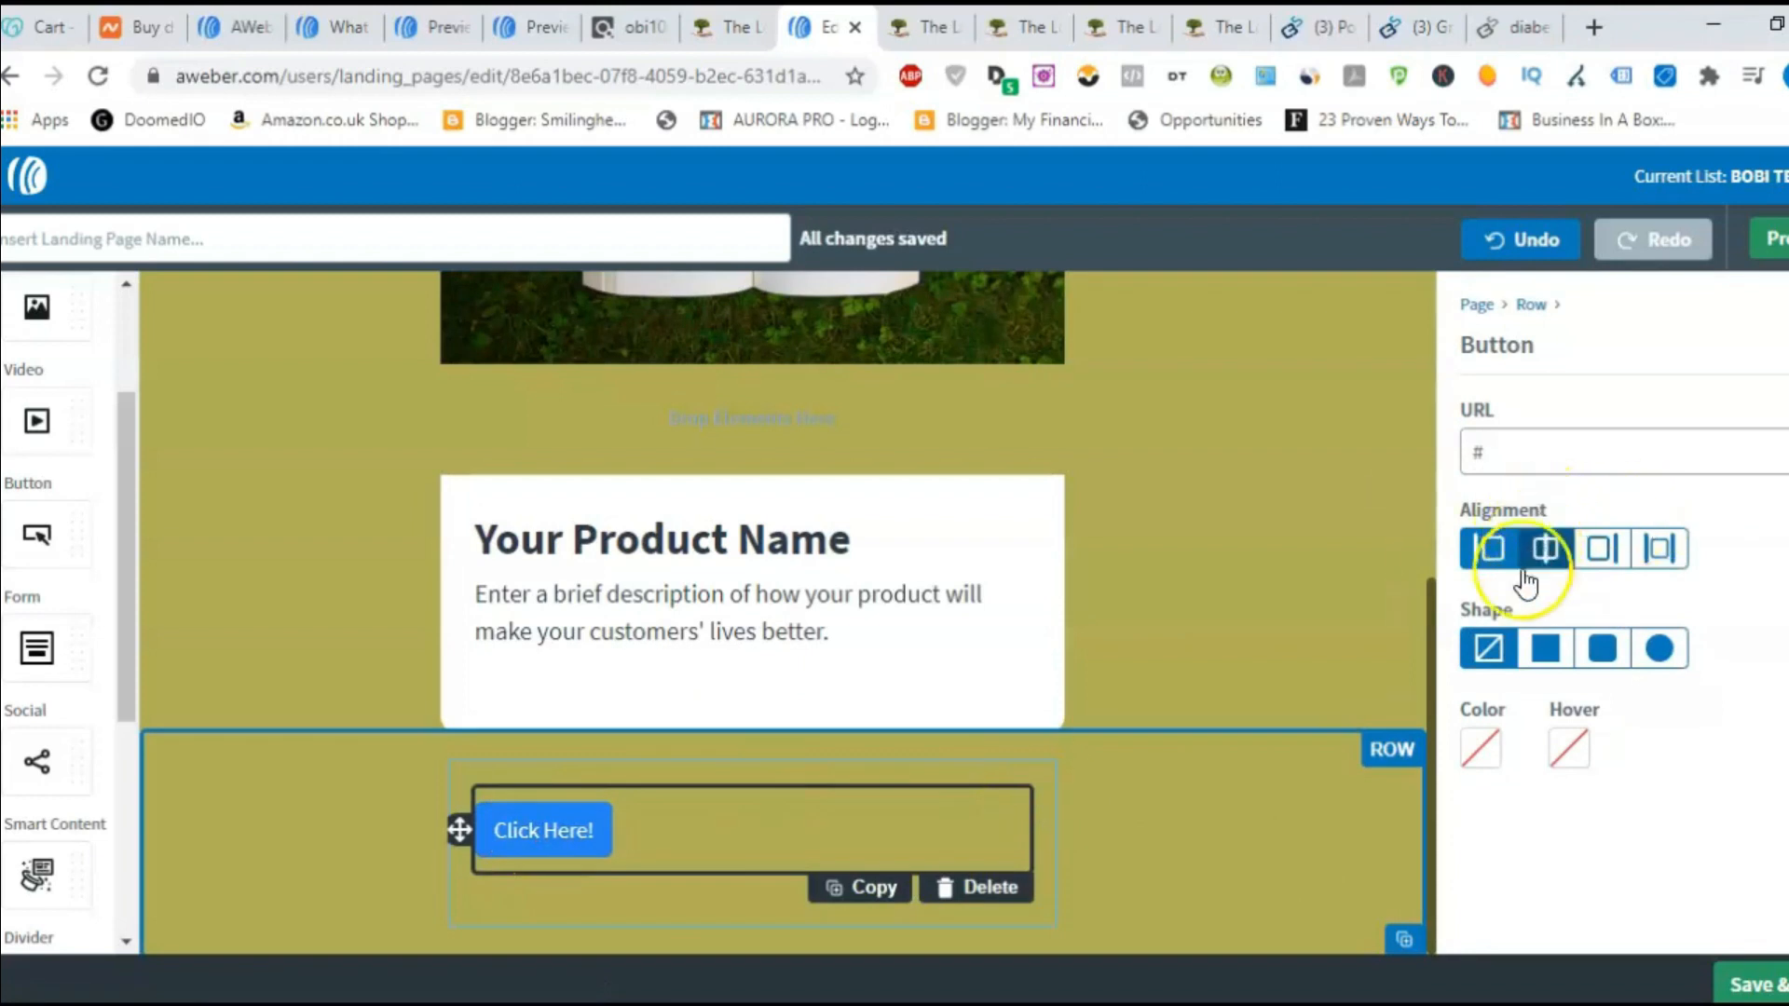
left_click(1547, 554)
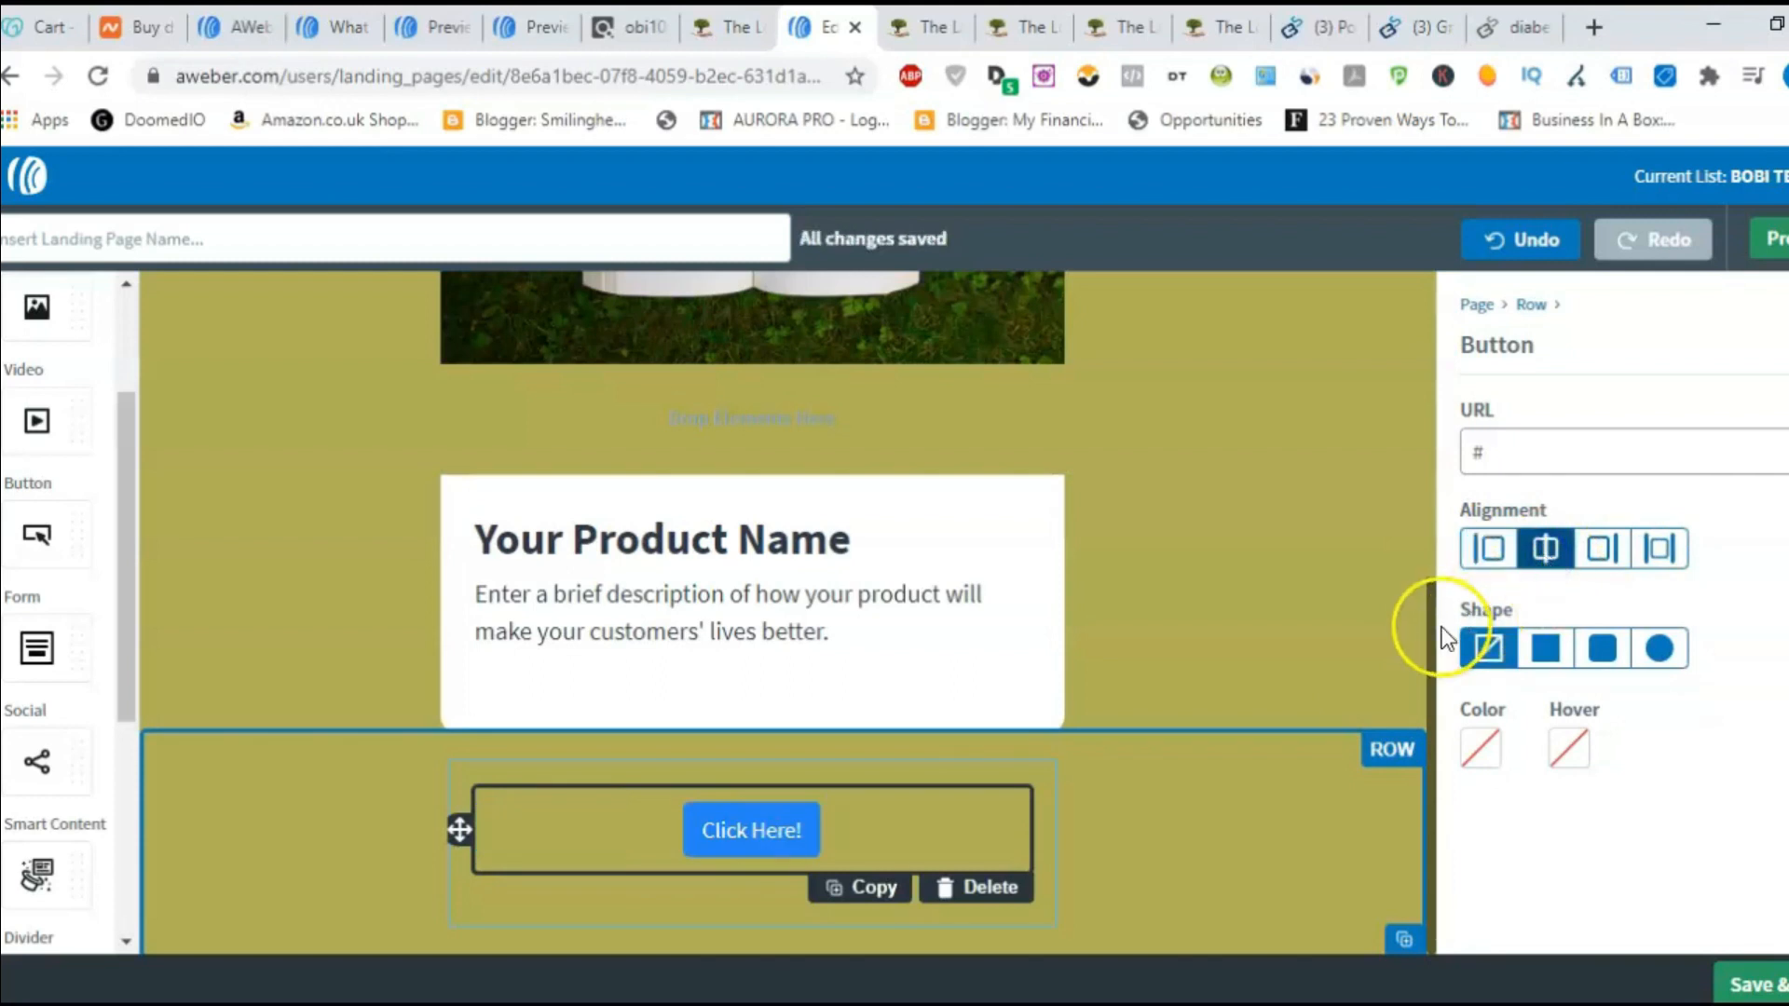
- Compare the square, rounded and pill shapes on the "Click Here!" button and give it square corners
left_click(1552, 650)
left_click(1594, 655)
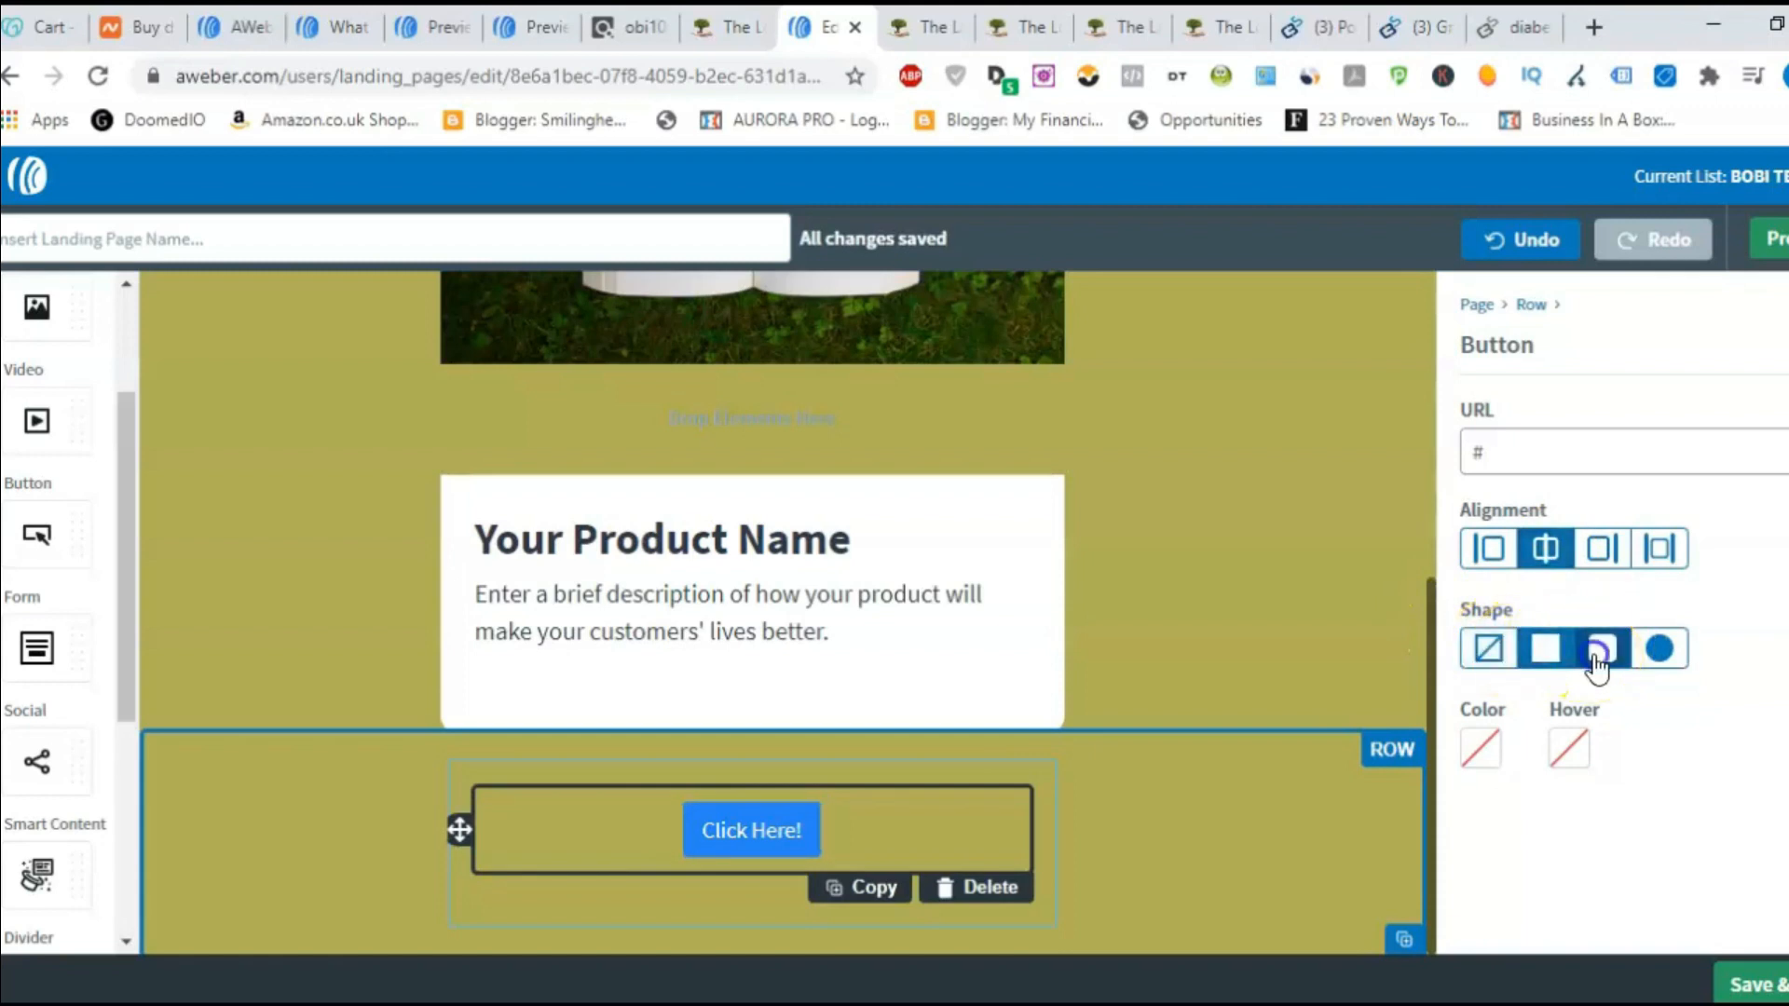
left_click(1663, 652)
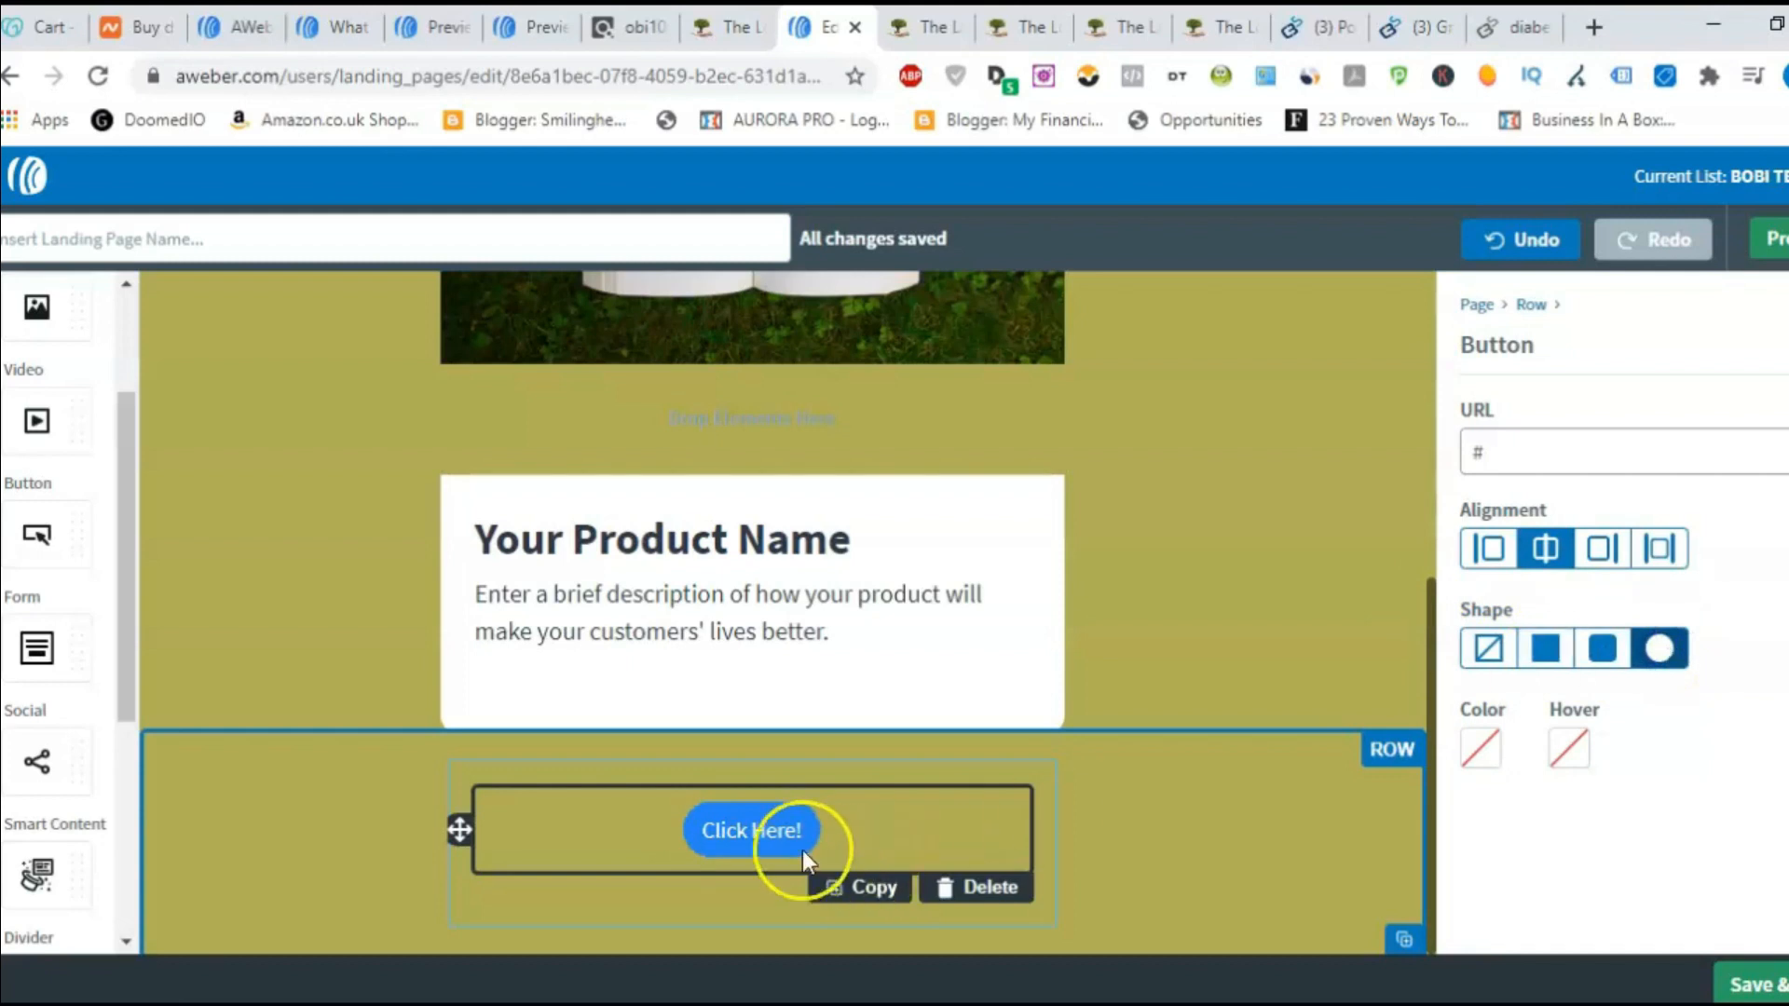
left_click(1609, 657)
left_click(1542, 653)
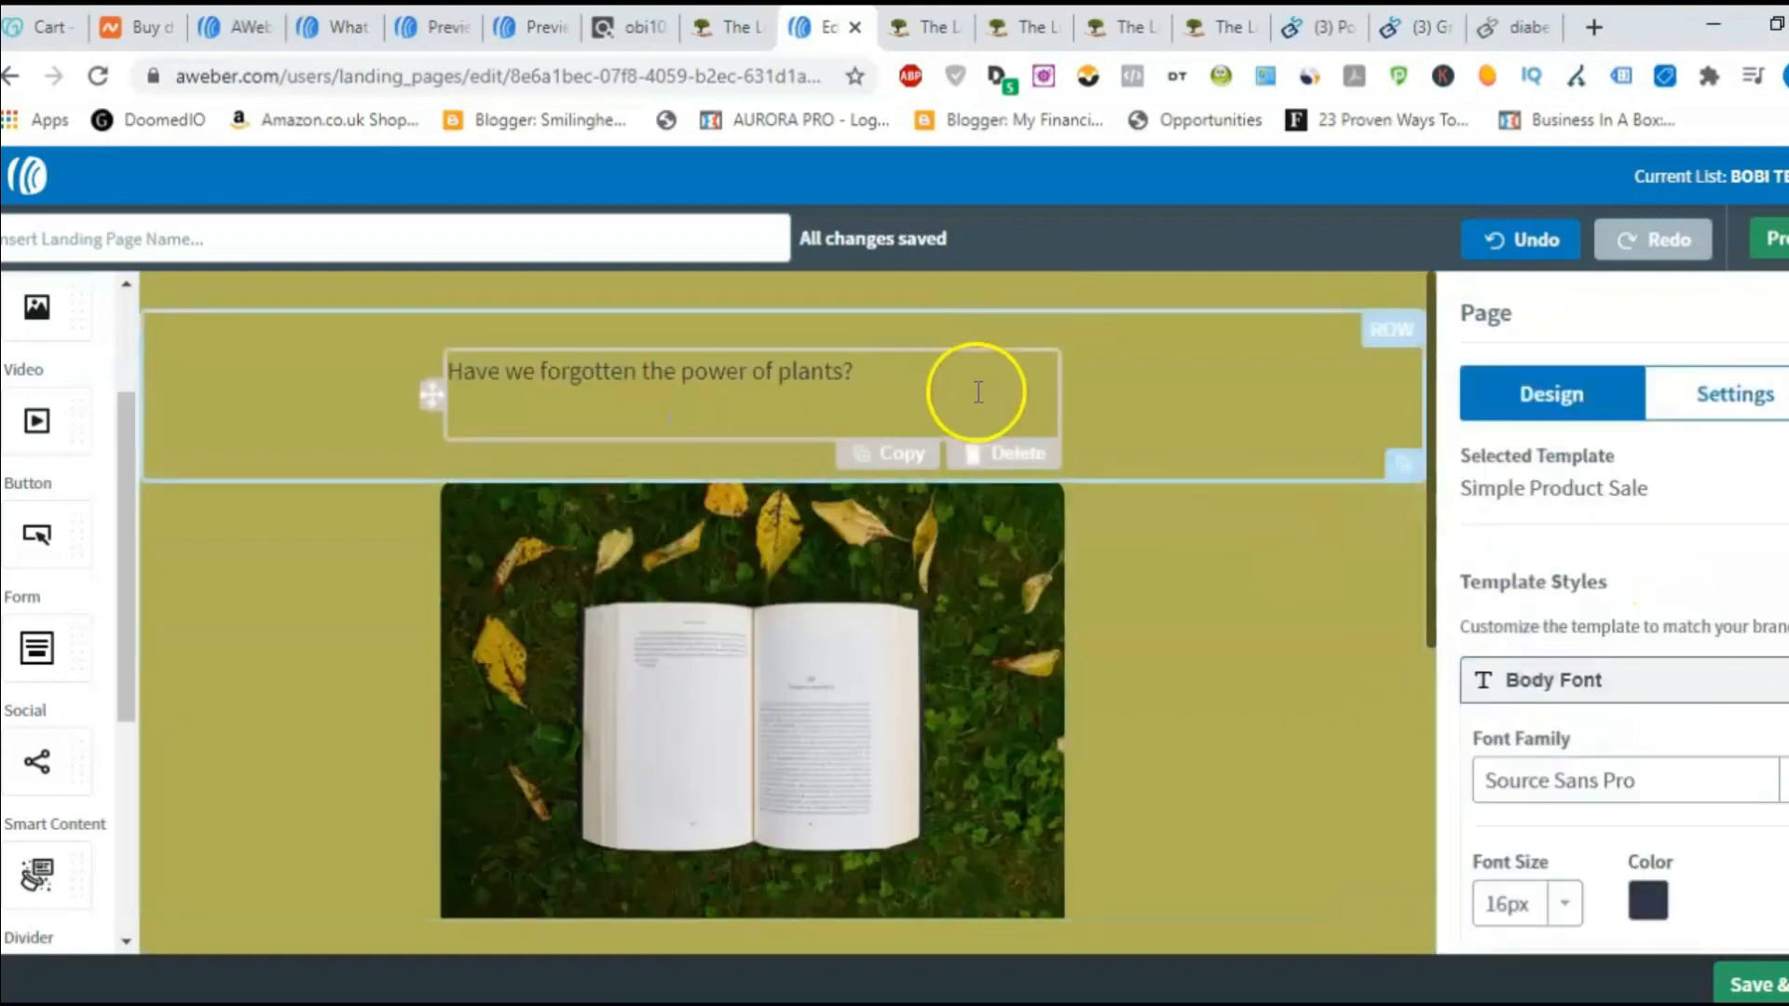
- Set the Heading 3 size to 64px in the template's header font styles
left_click(978, 392)
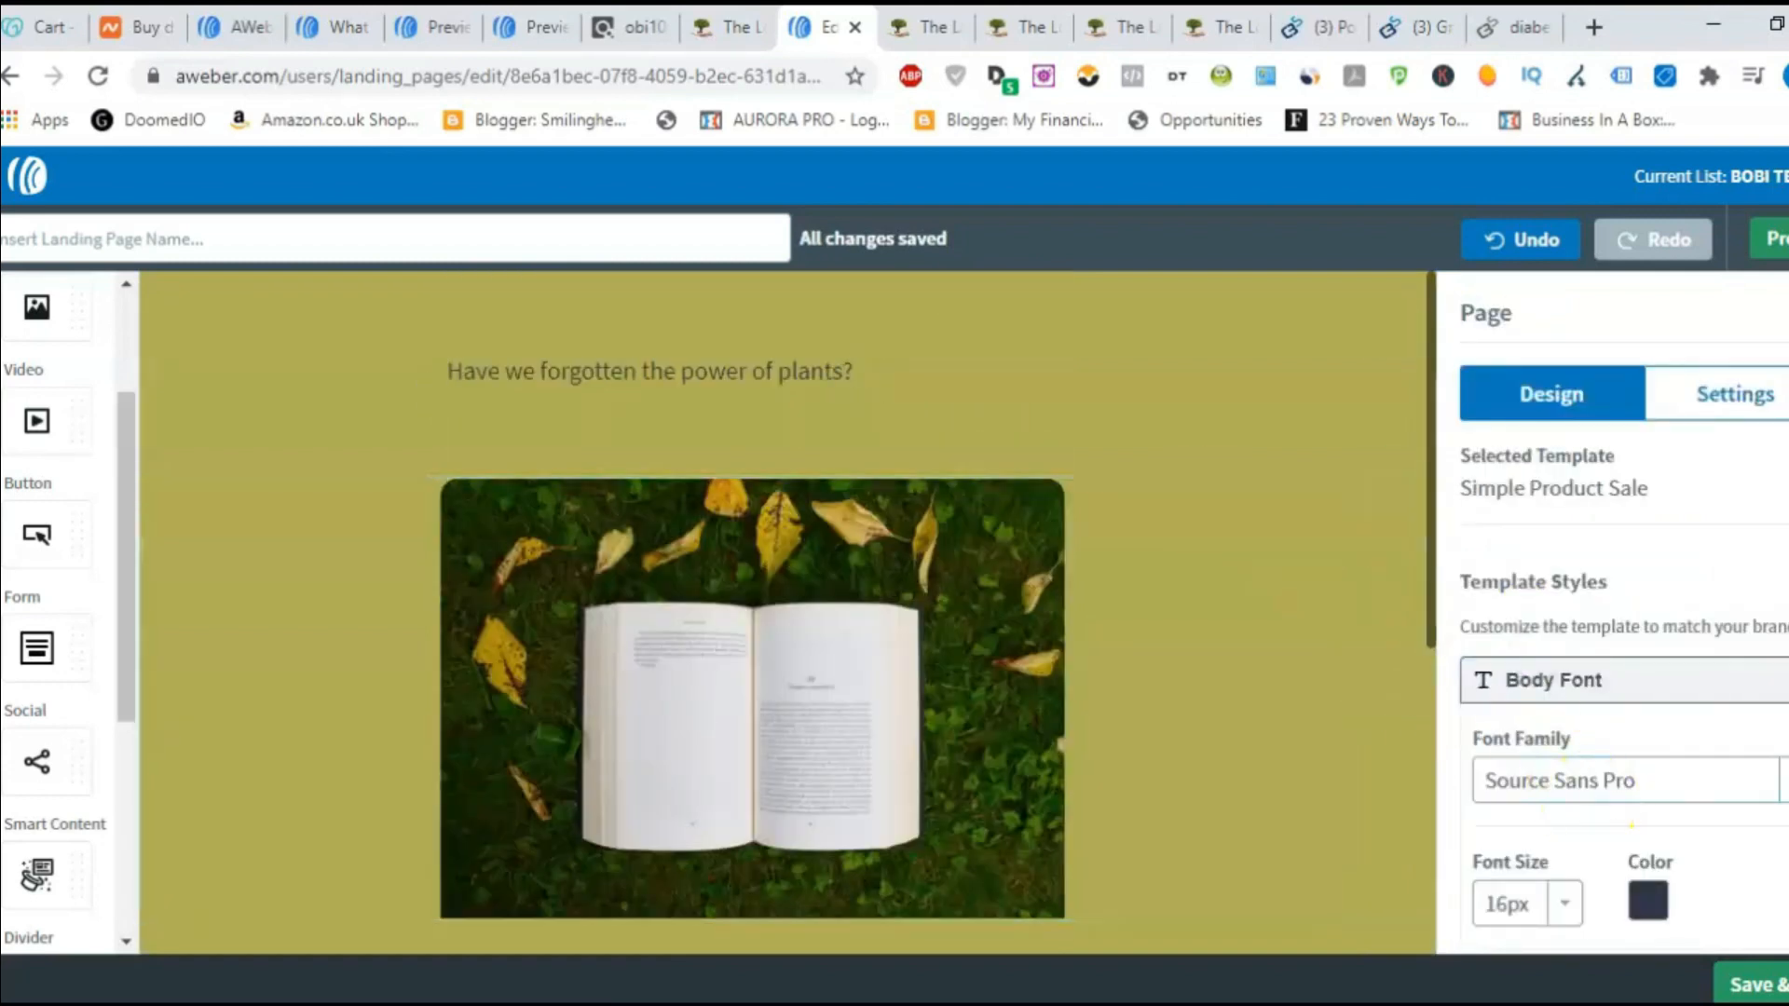
left_click(1775, 680)
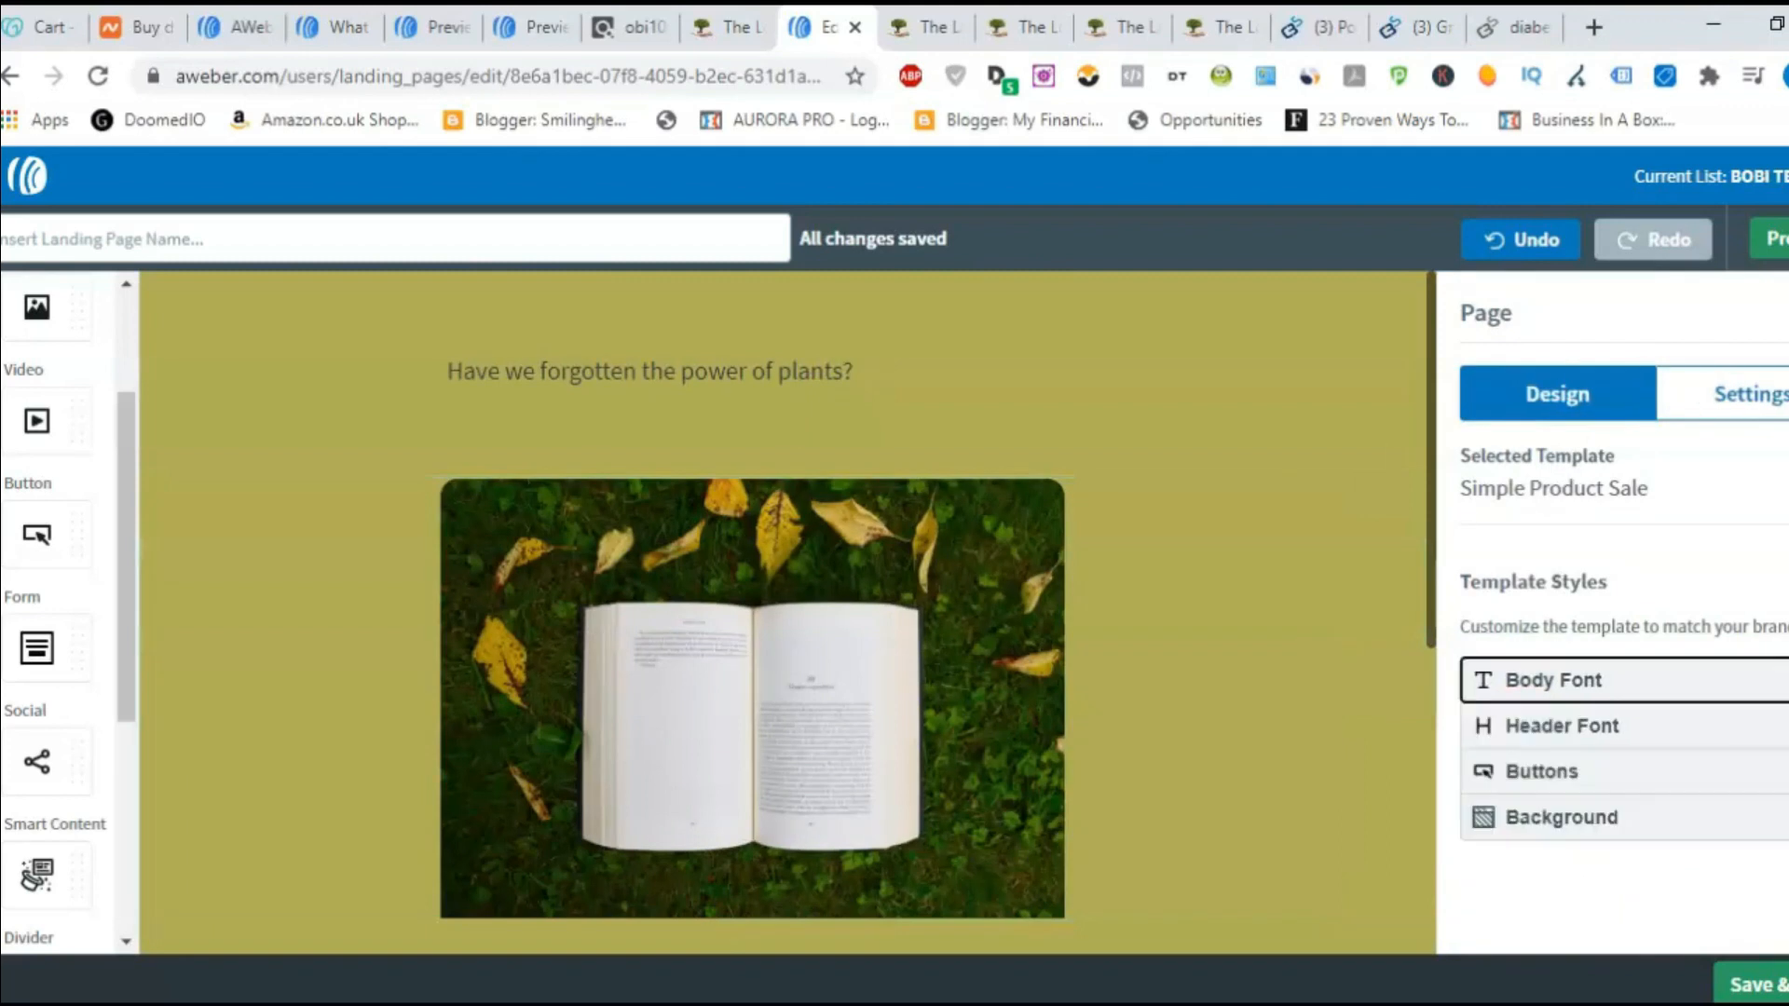
left_click(1770, 726)
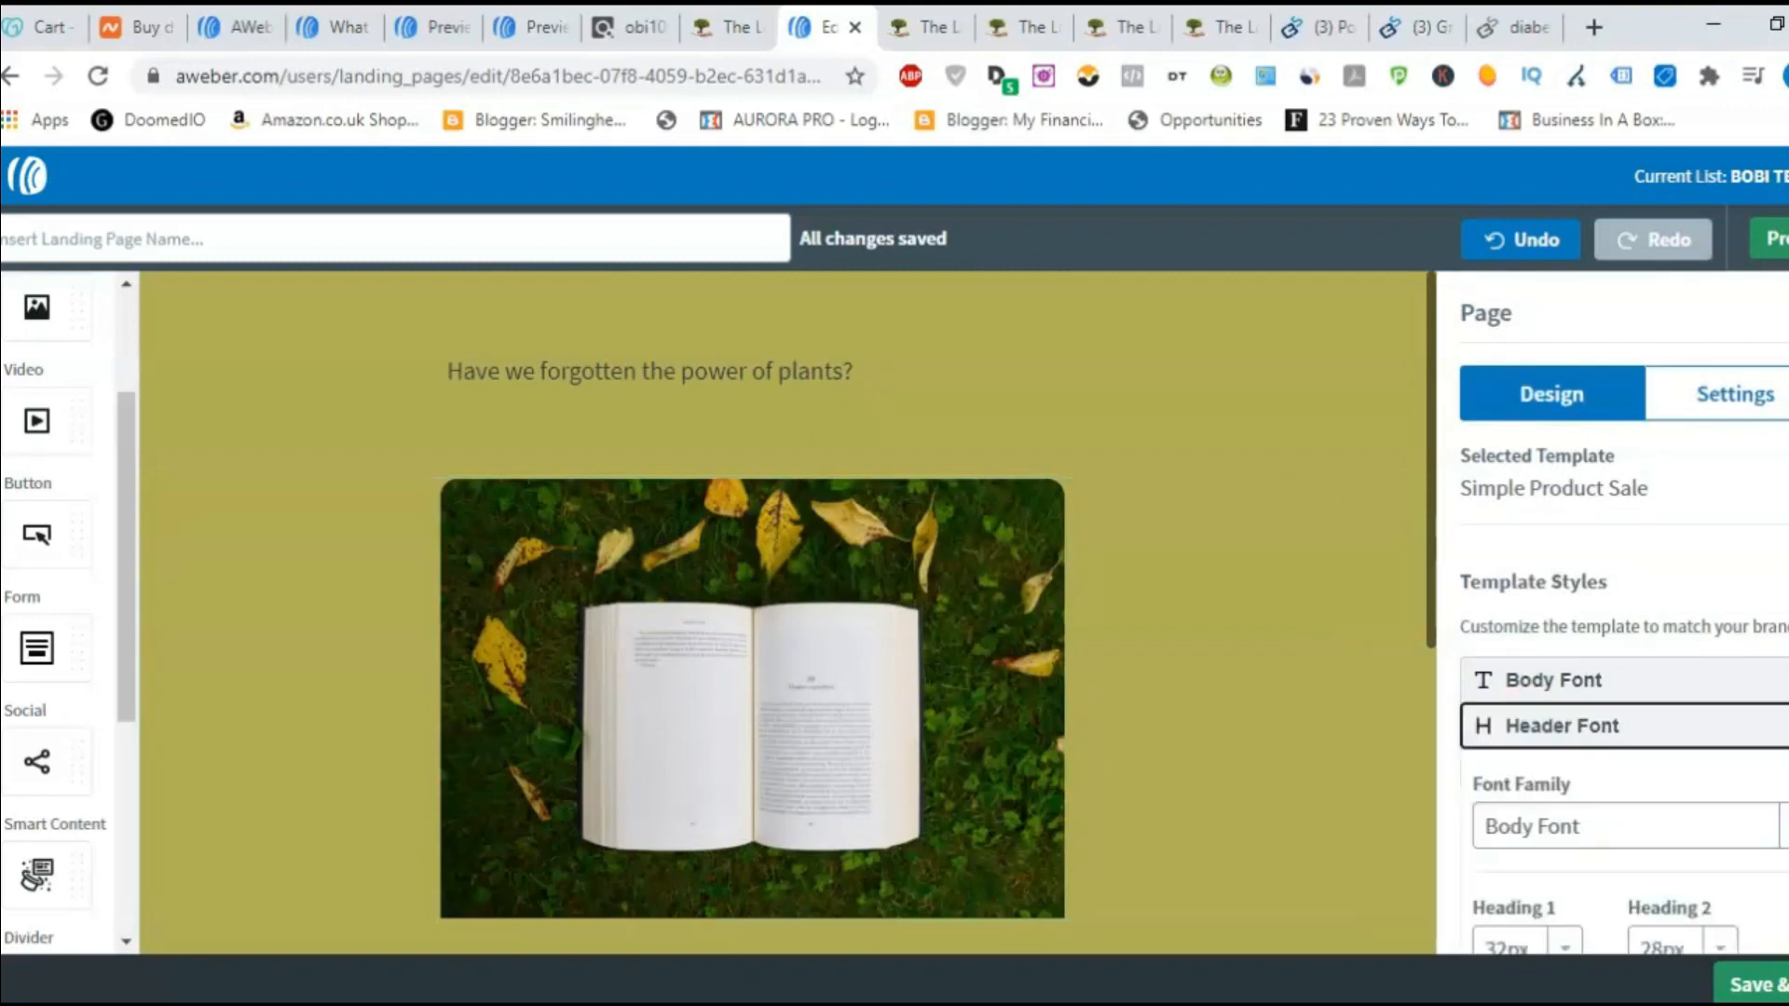
scroll(1621, 606, "down", 3)
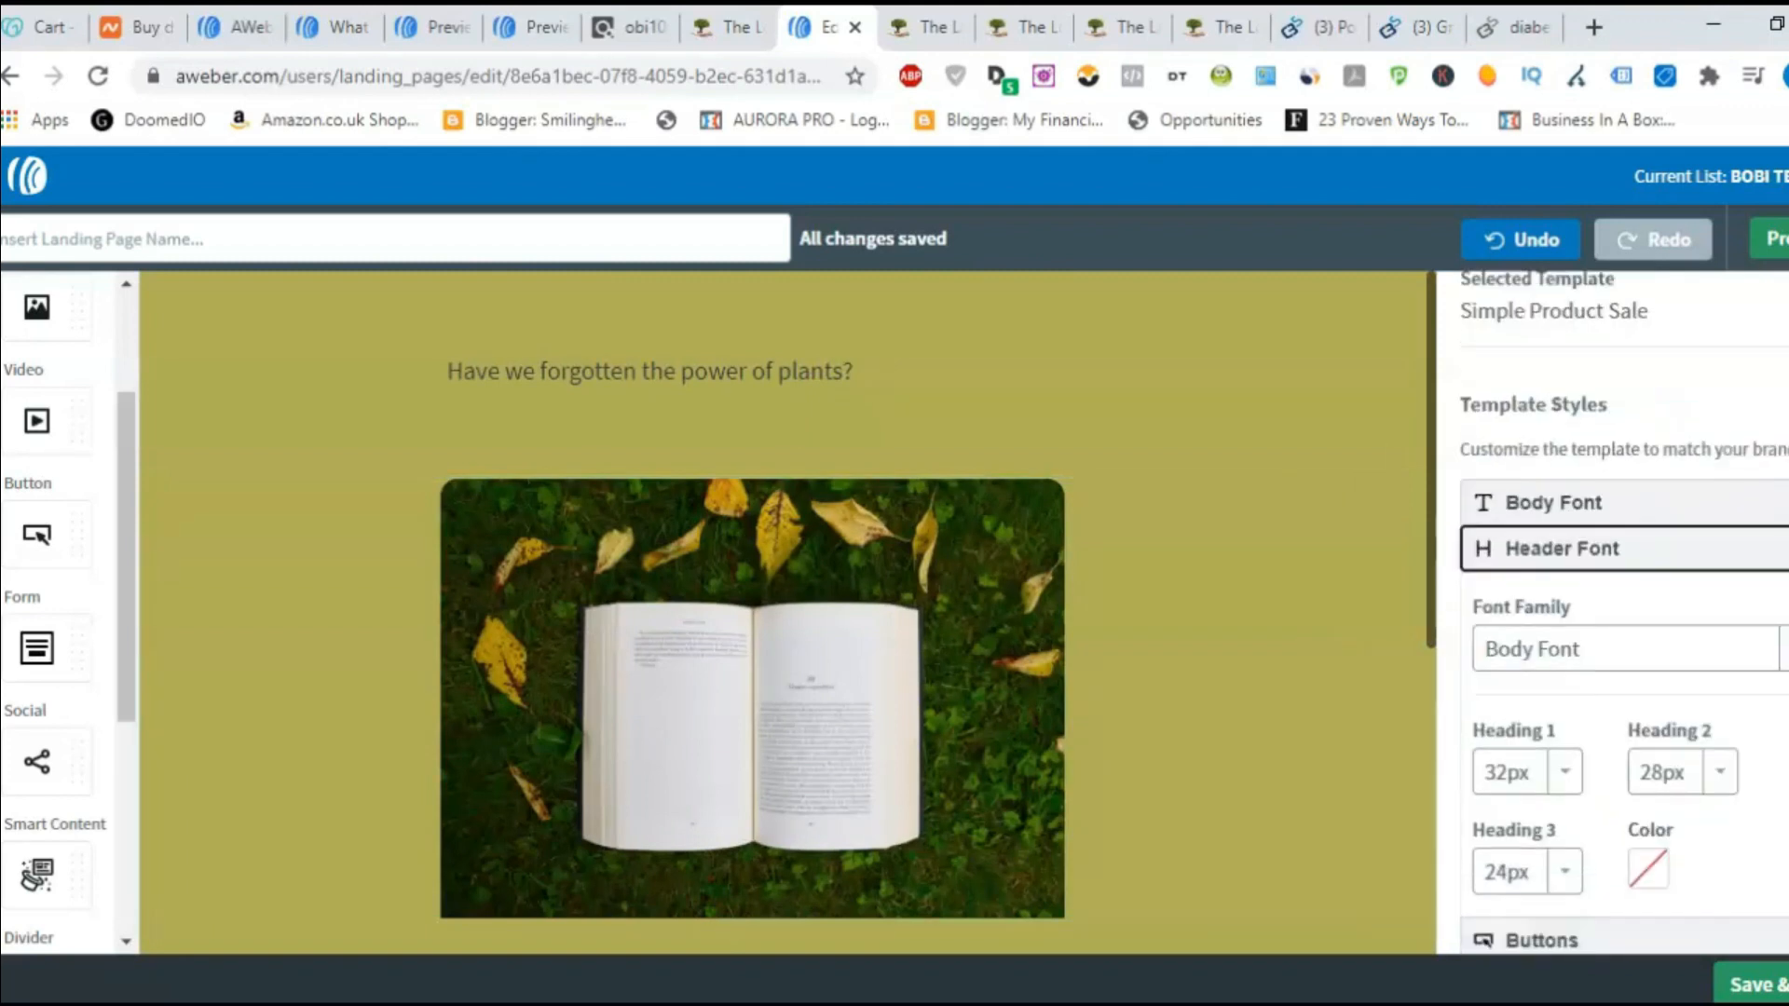
left_click(1565, 796)
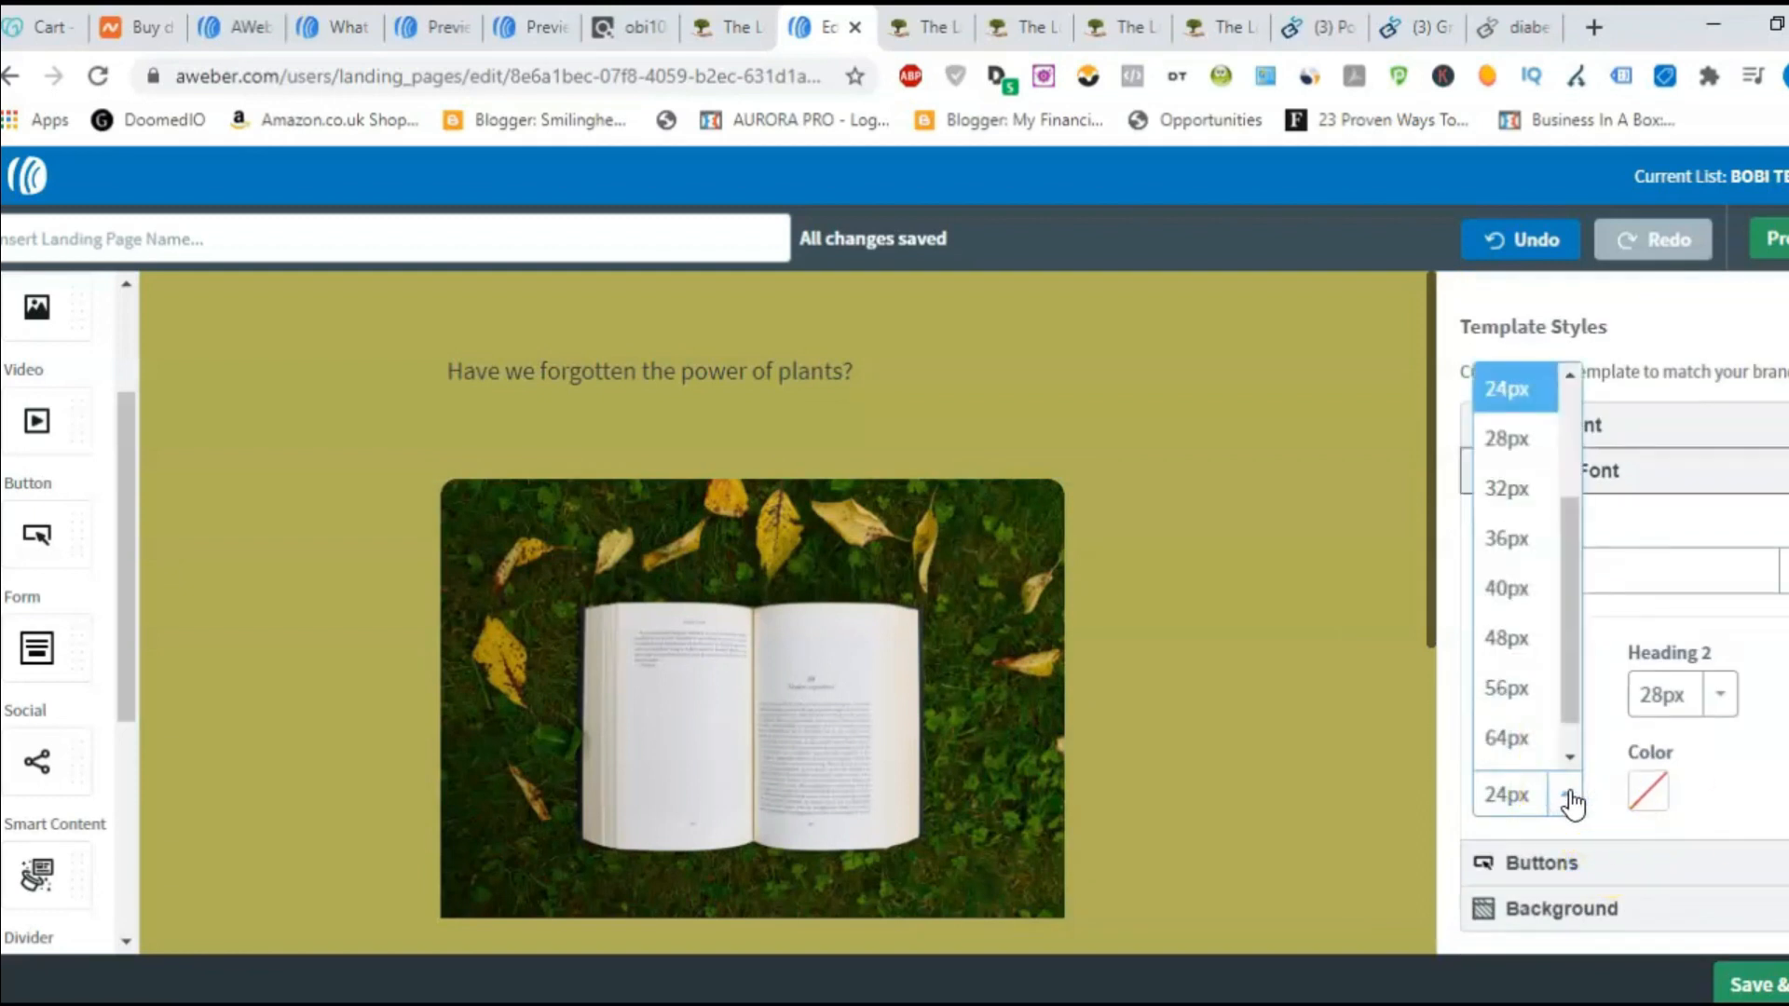
left_click(1517, 743)
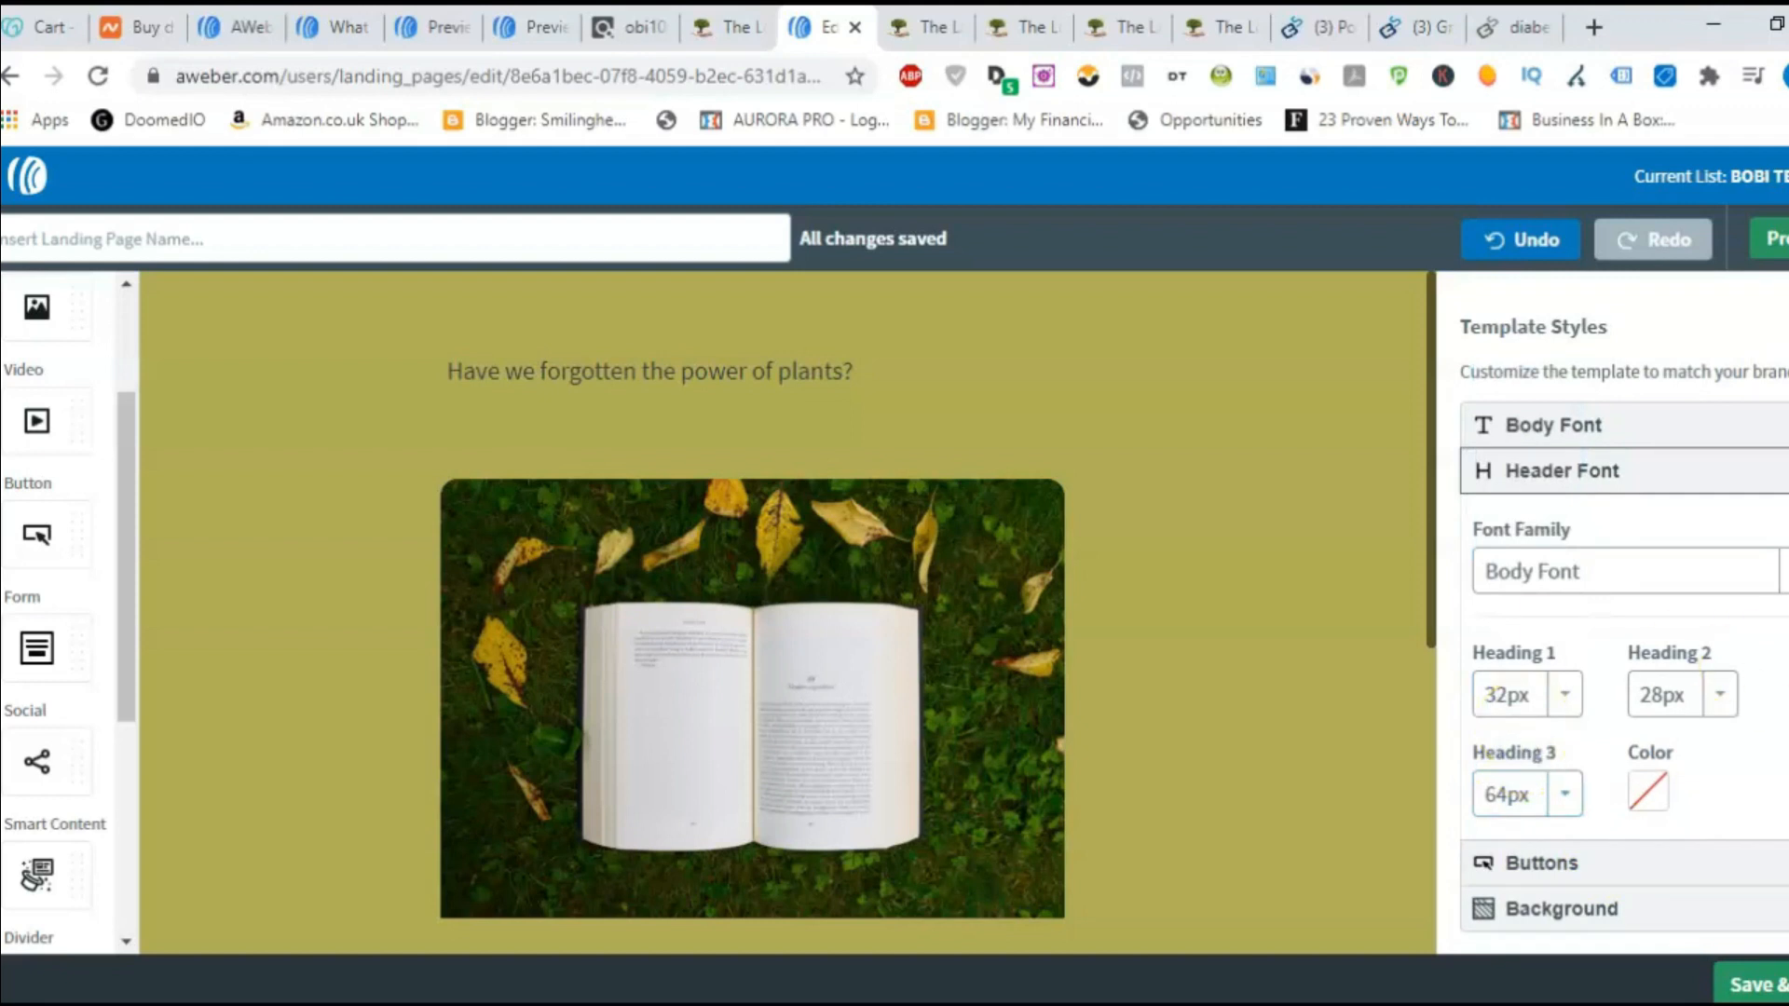
scroll(1622, 606, "up", 3)
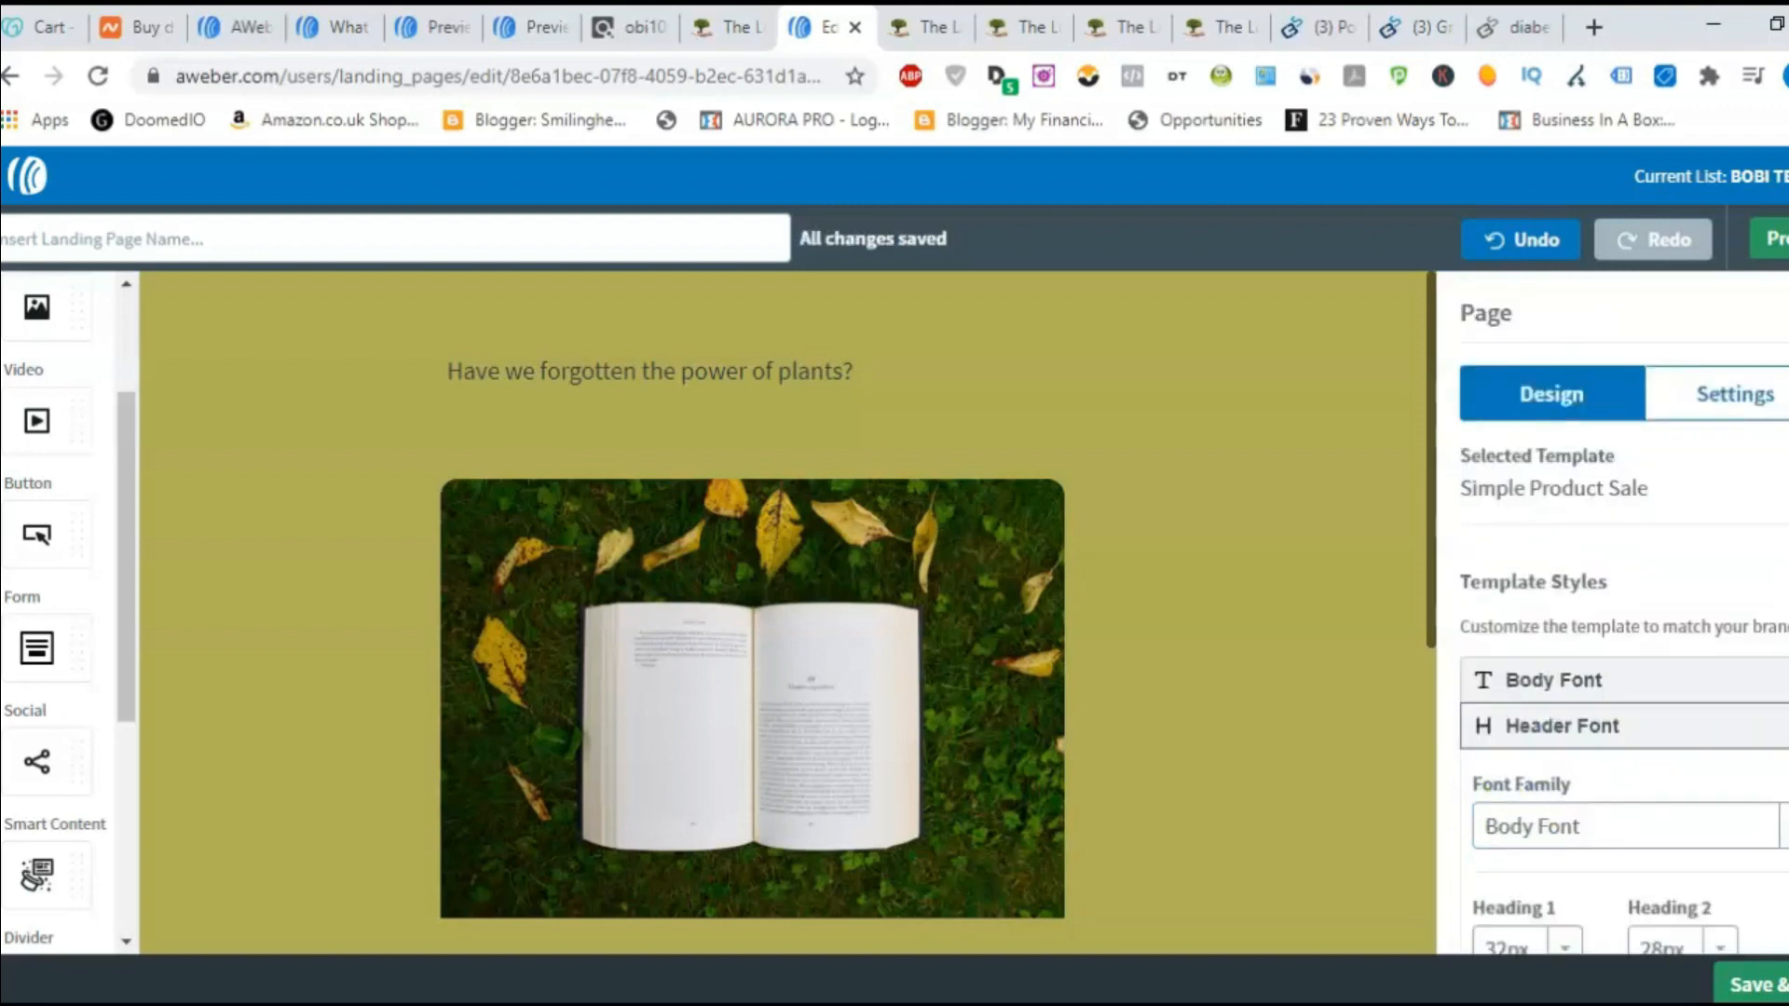
- Try a body font size of 48px in the template styles and settle on 36px
left_click(1623, 681)
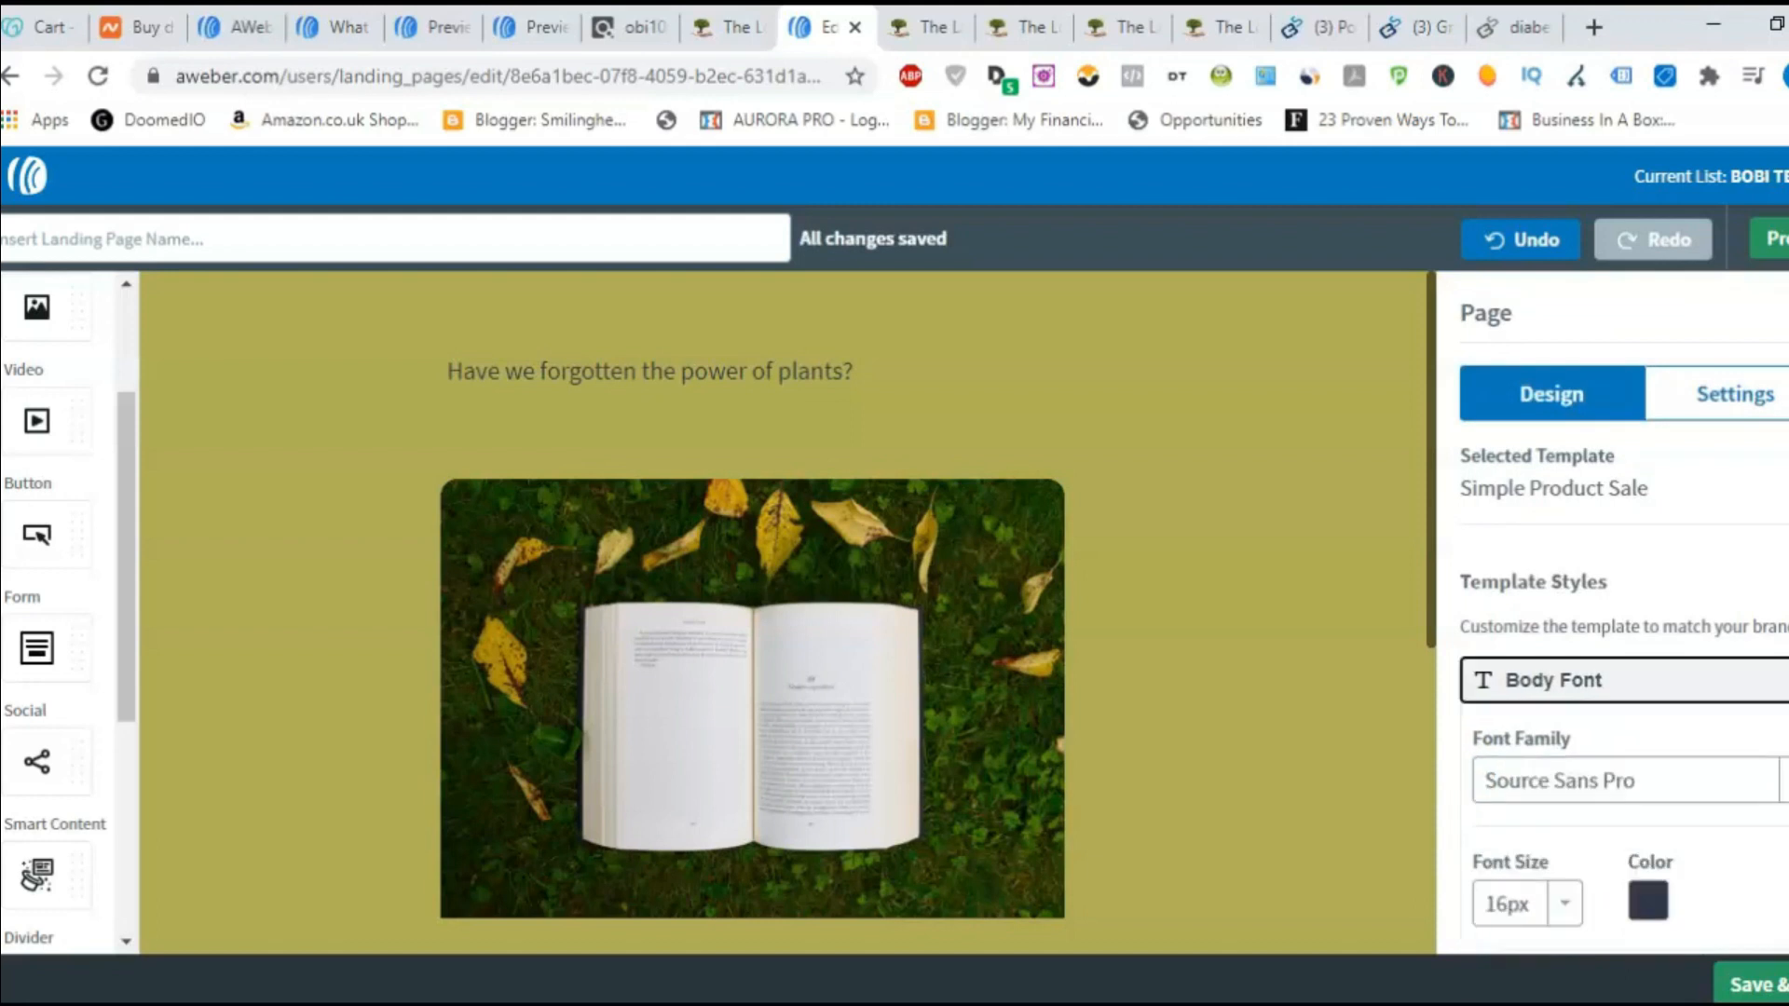
scroll(1622, 615, "down", 3)
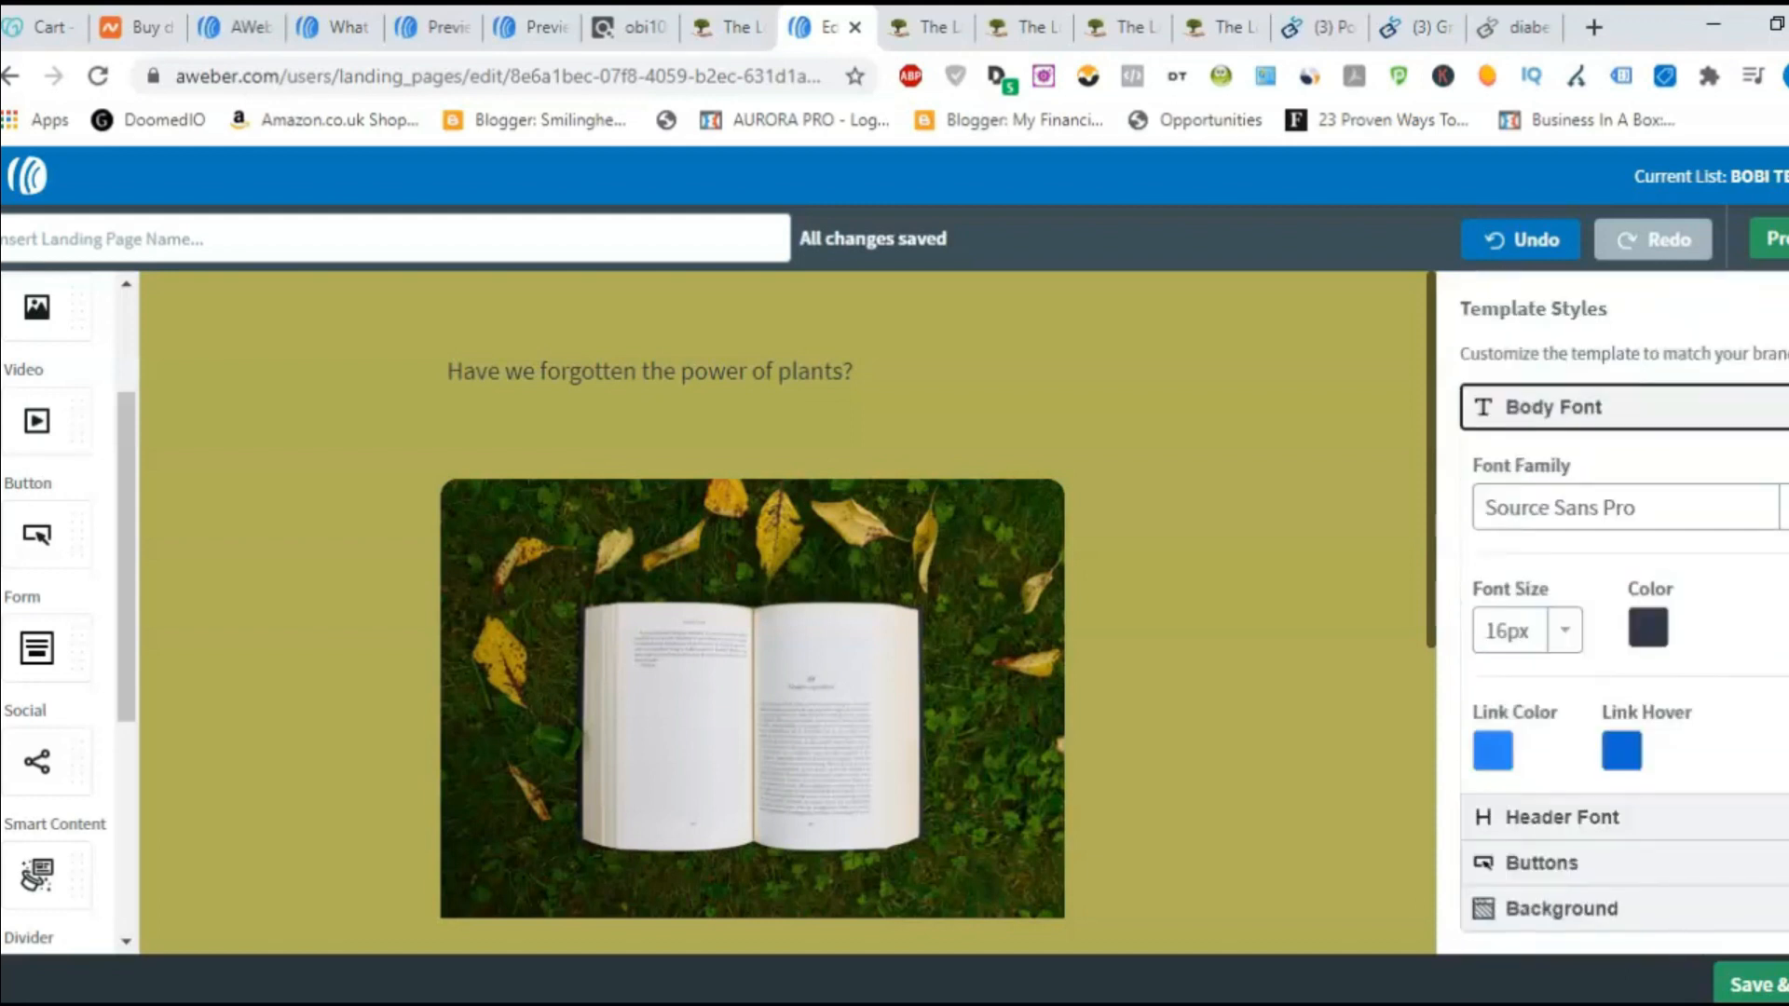
left_click(1568, 631)
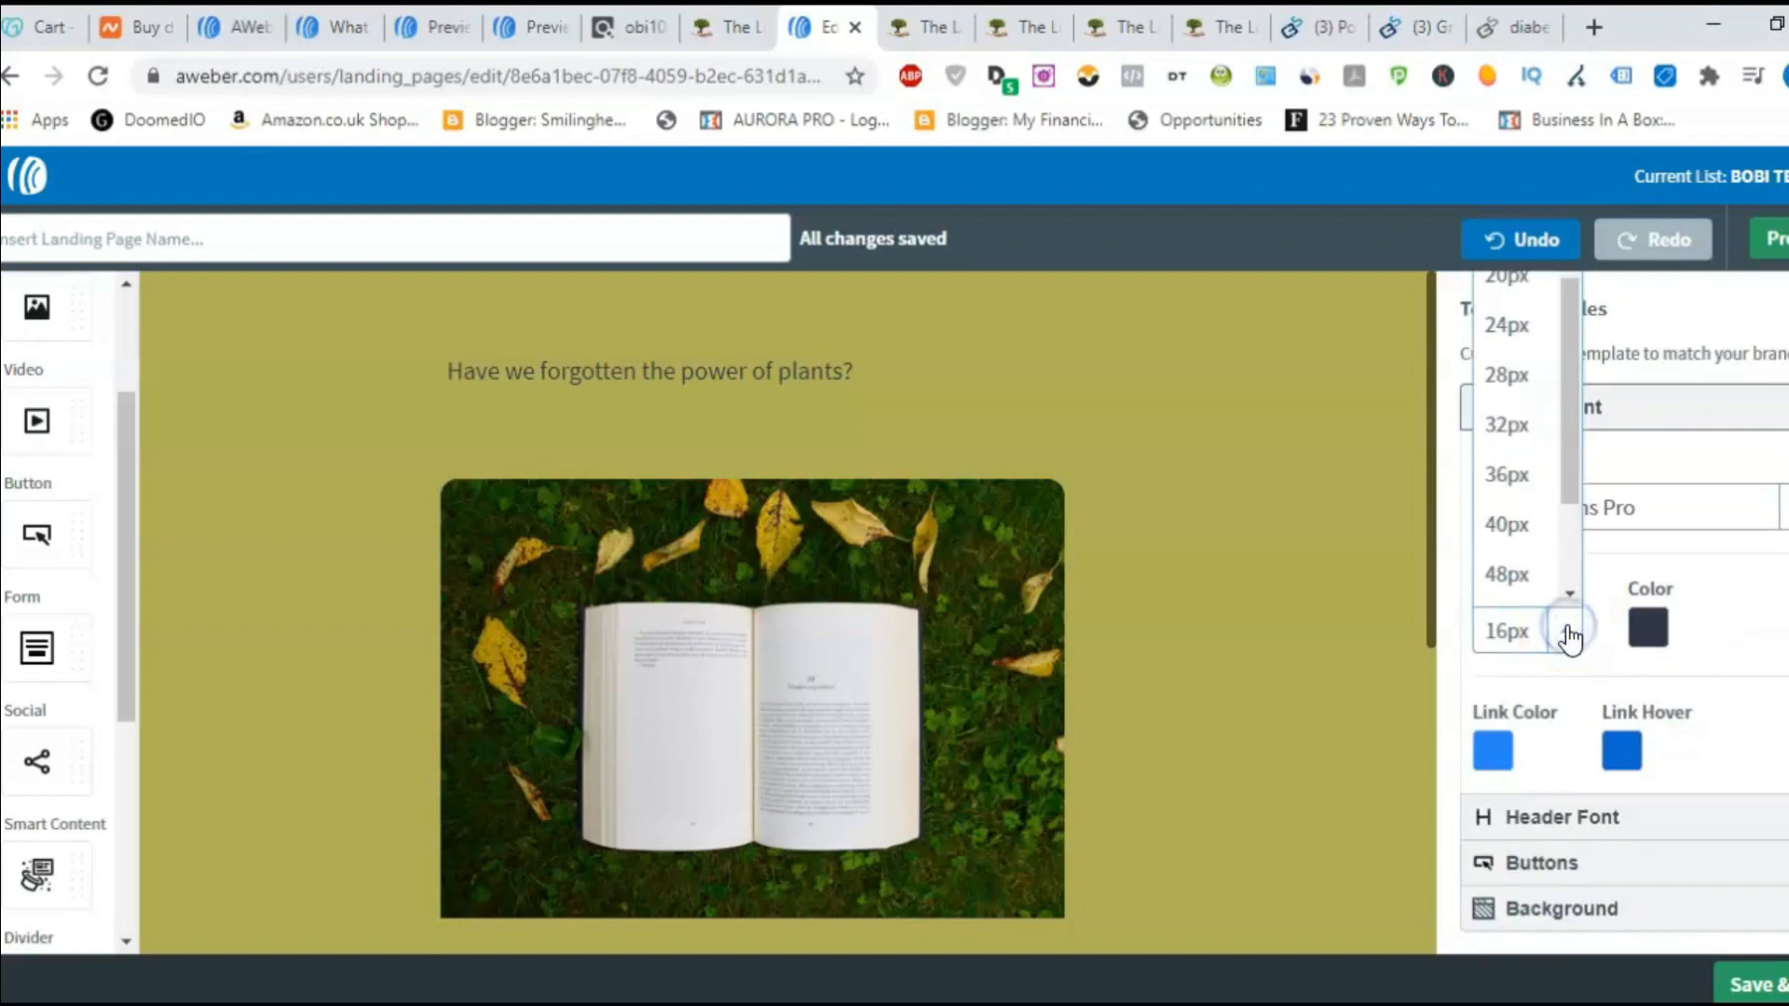
left_click(1523, 576)
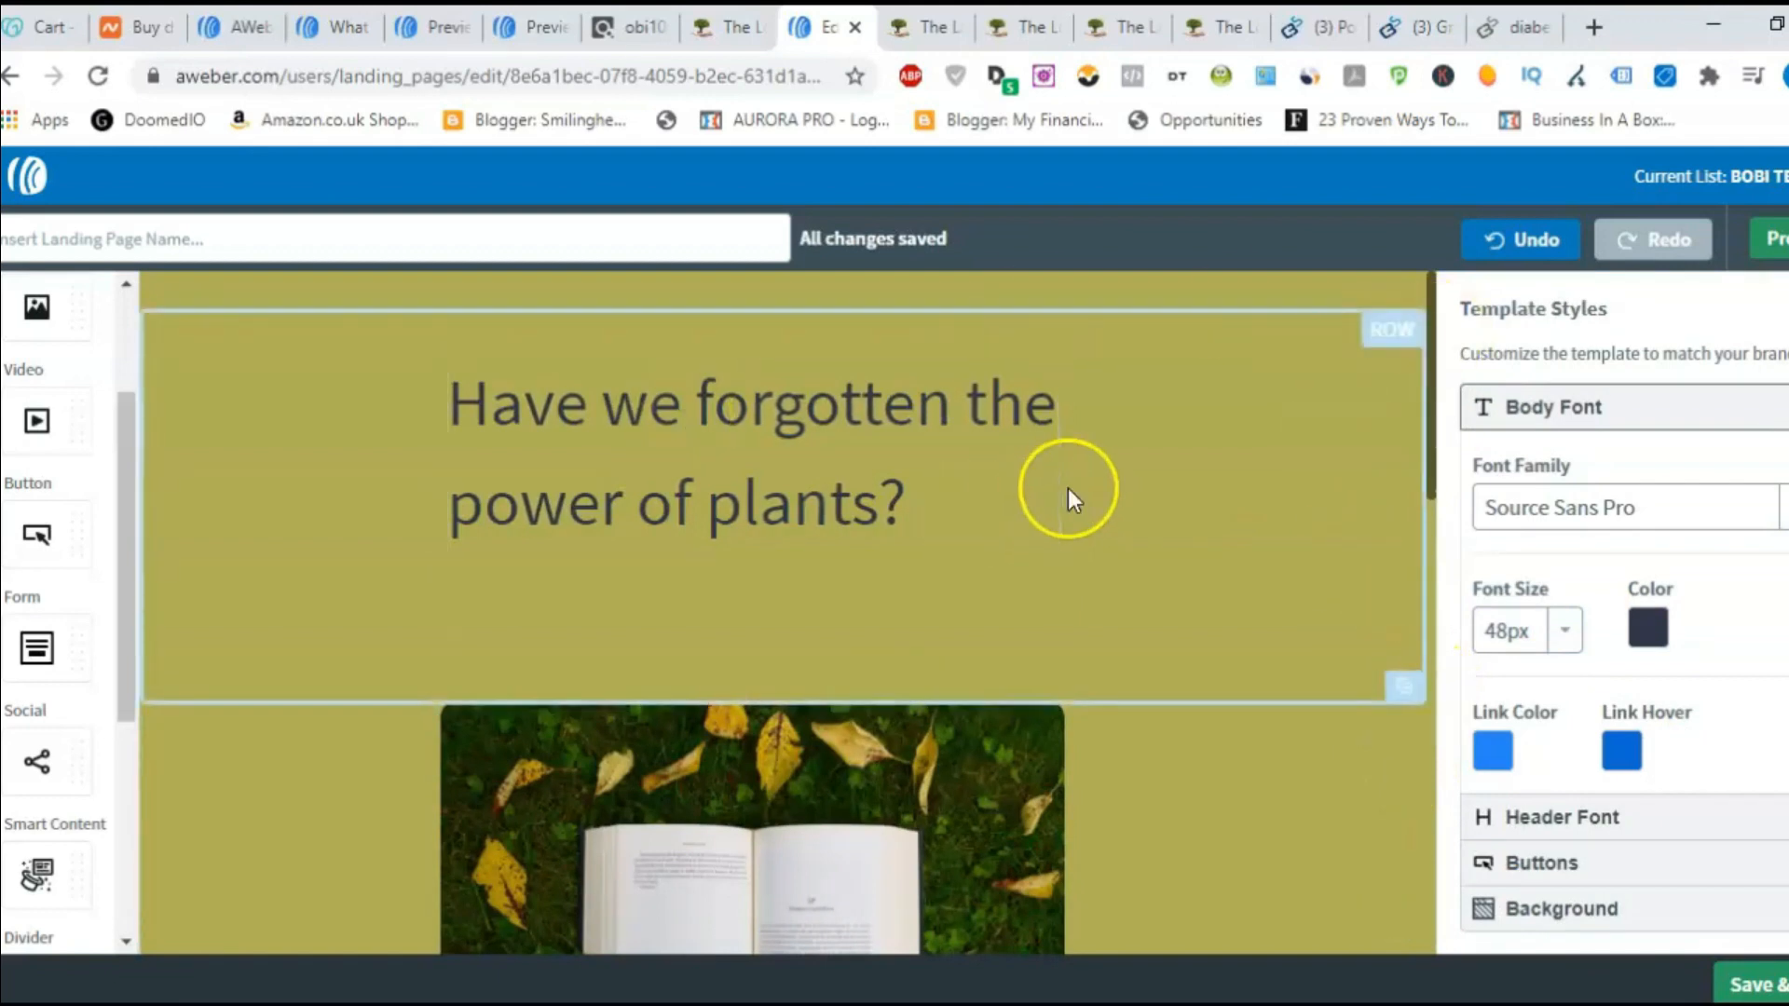
left_click_drag(1434, 287, 1433, 556)
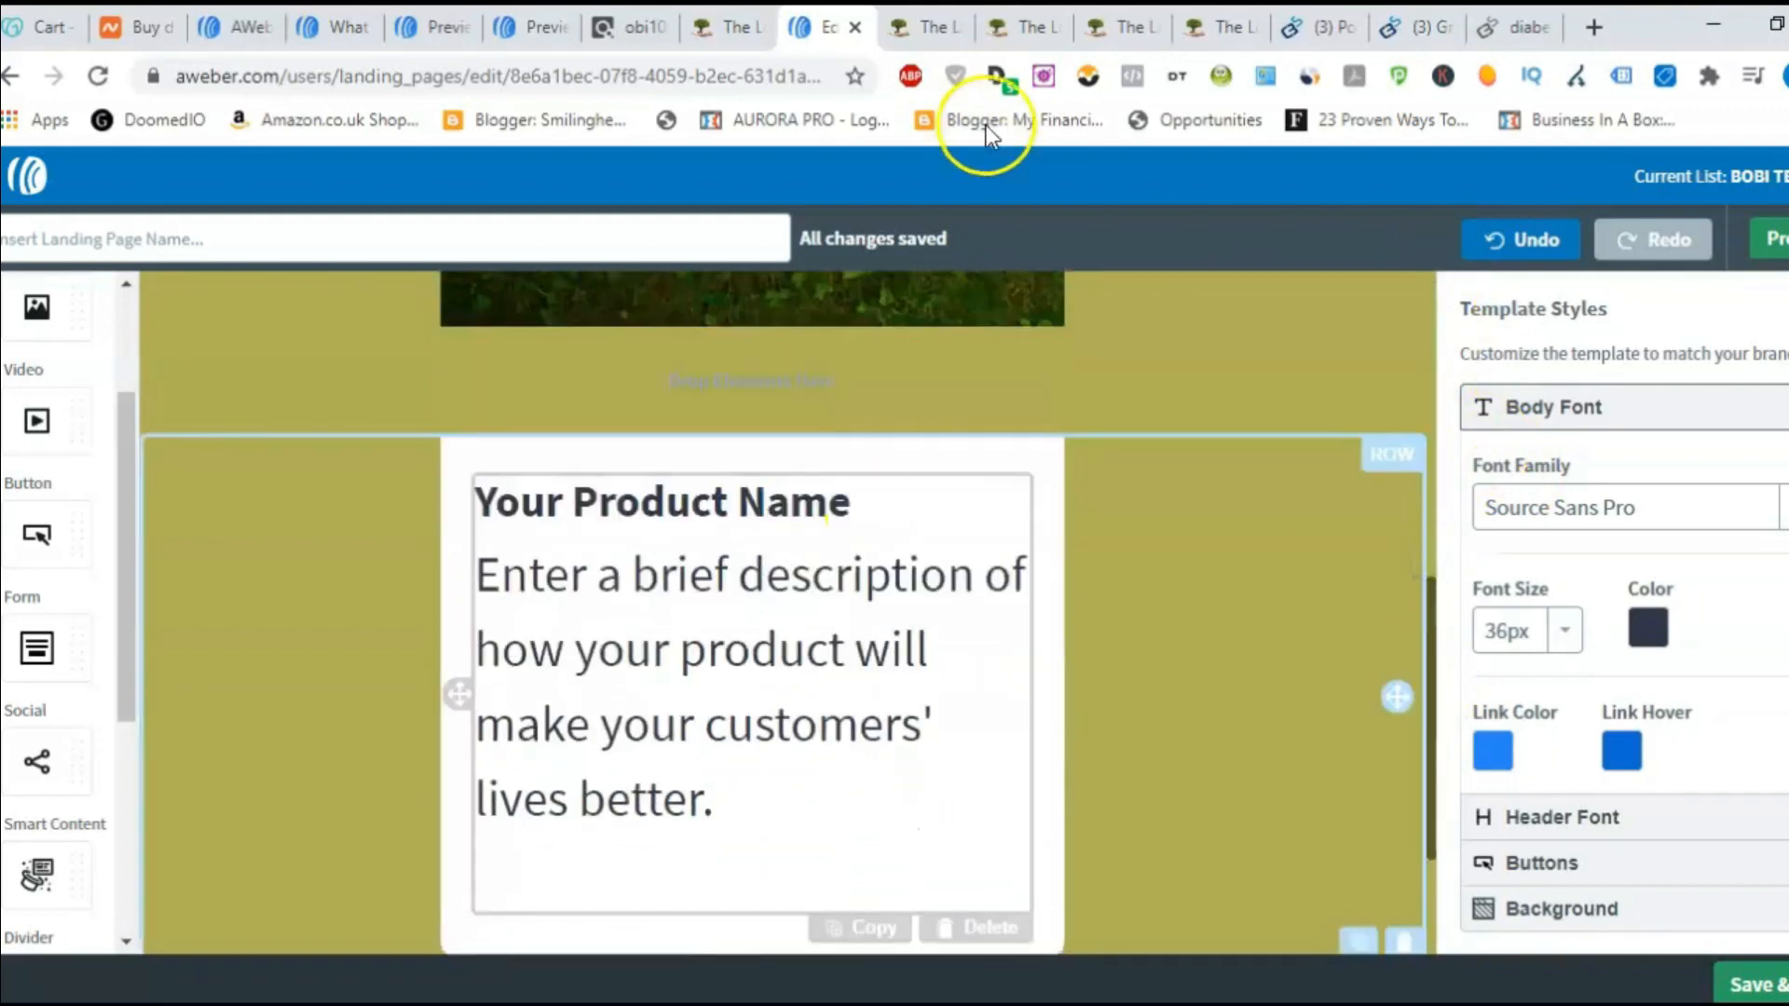
- Look through the Lost Book of Remedies sales pages and affiliate center for product wording, pausing the sales video
left_click(917, 32)
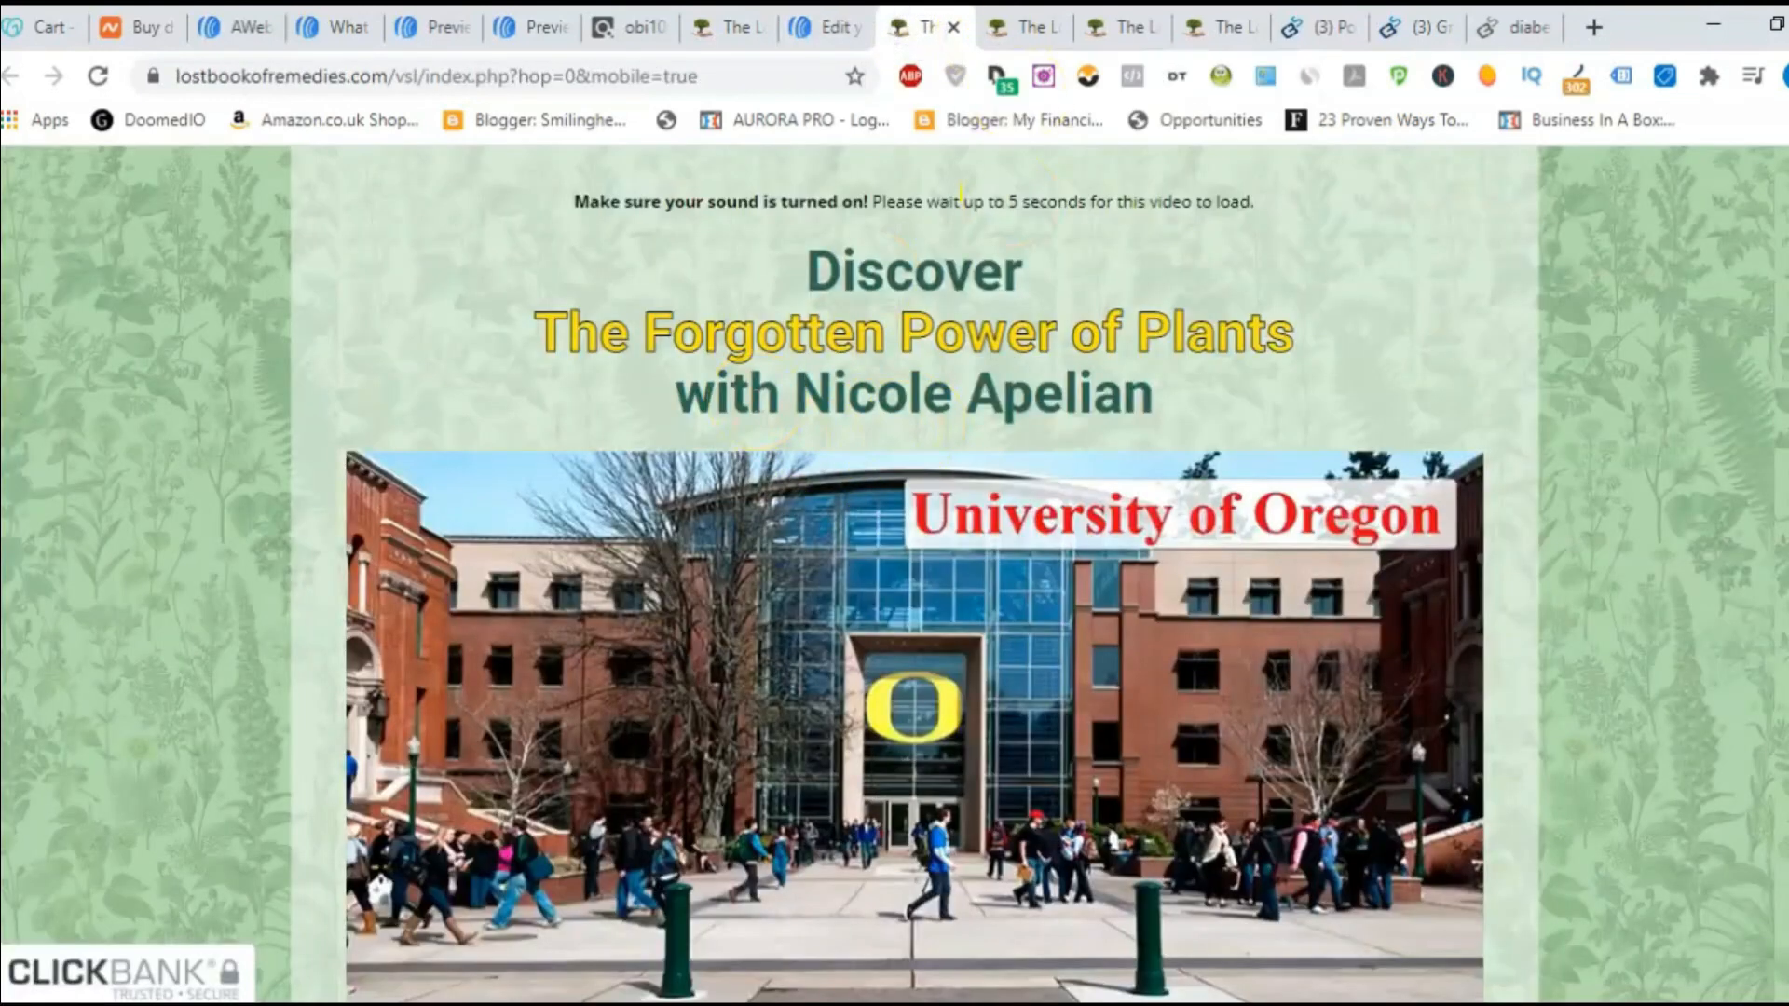
left_click(994, 32)
left_click(935, 615)
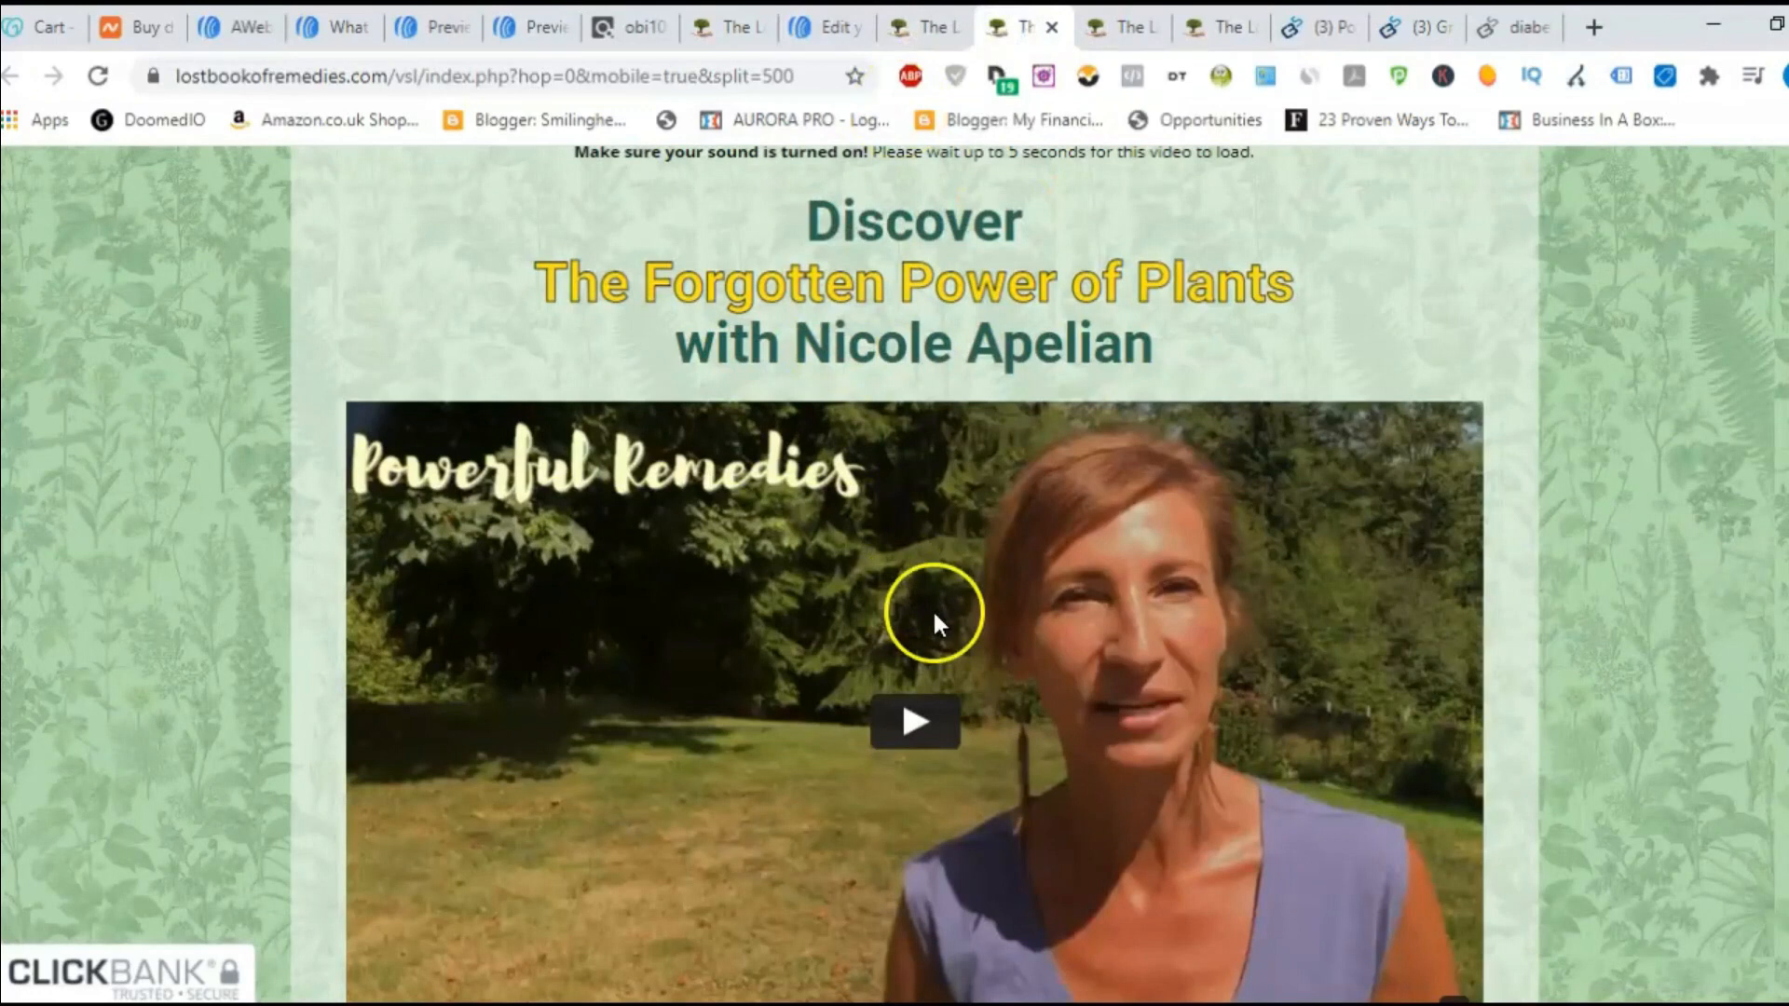
left_click(1118, 24)
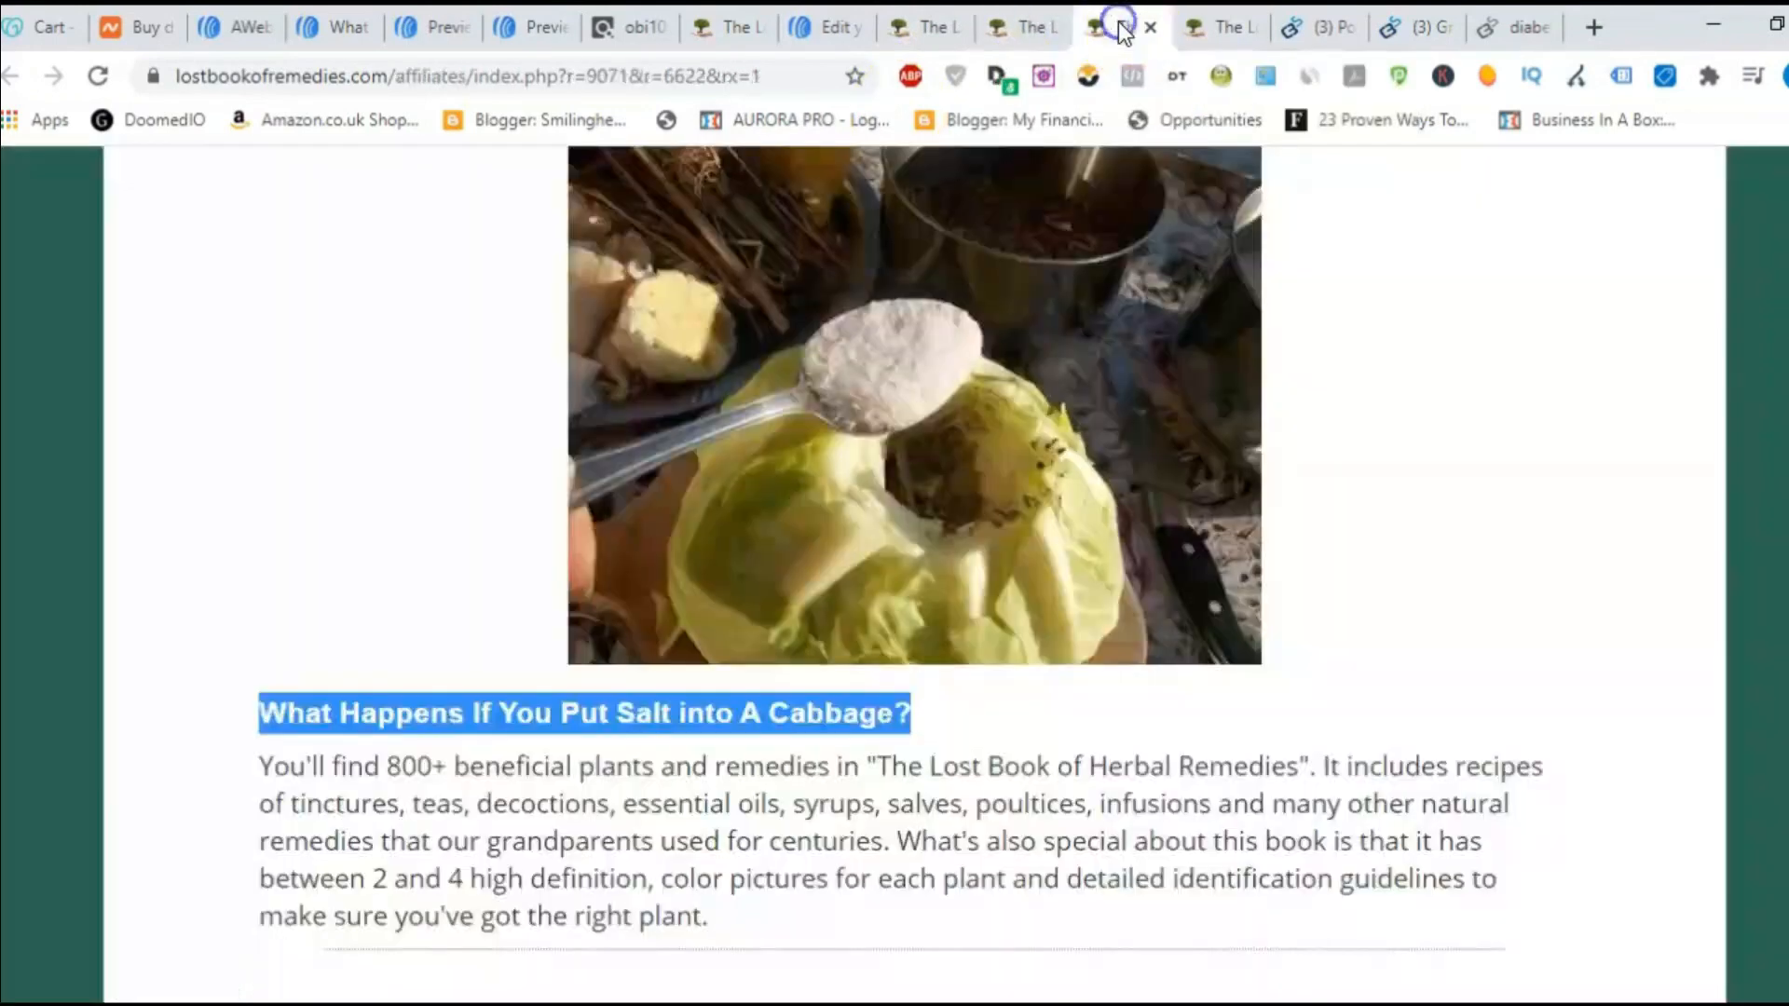
left_click(1228, 27)
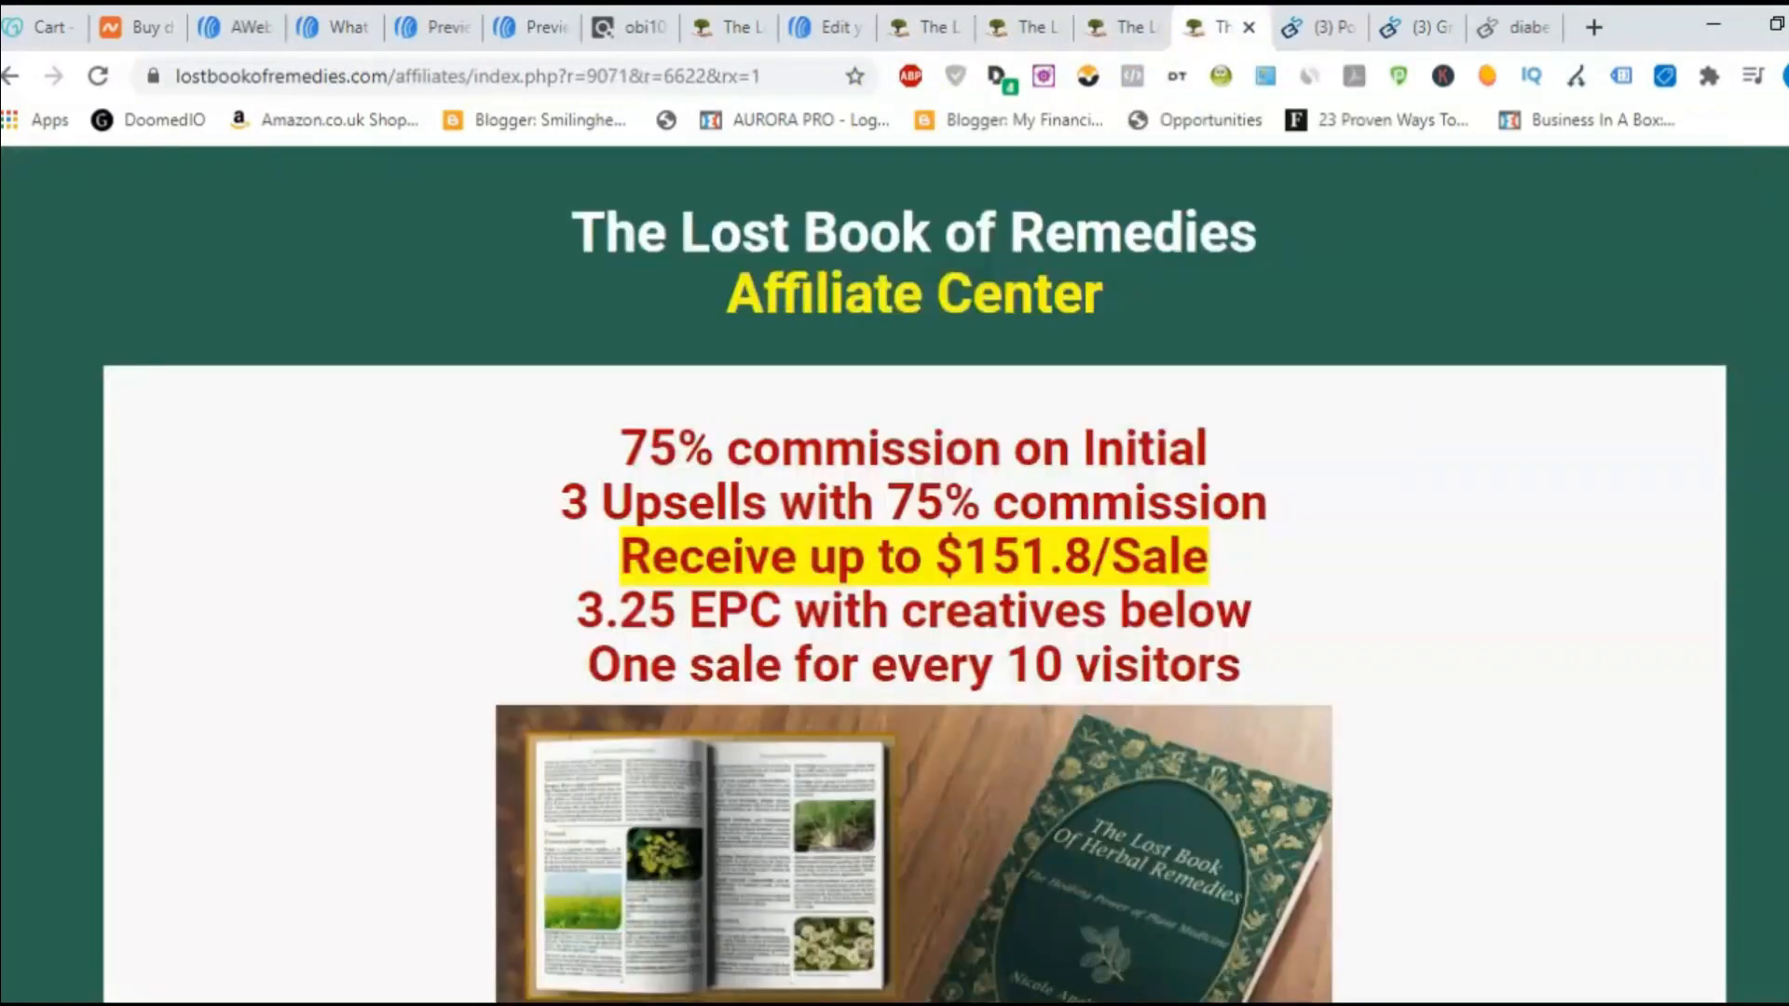
- Return to the AWeber landing page and replace the product name and description with "Doctor reveals ancient secresy"
left_click(837, 26)
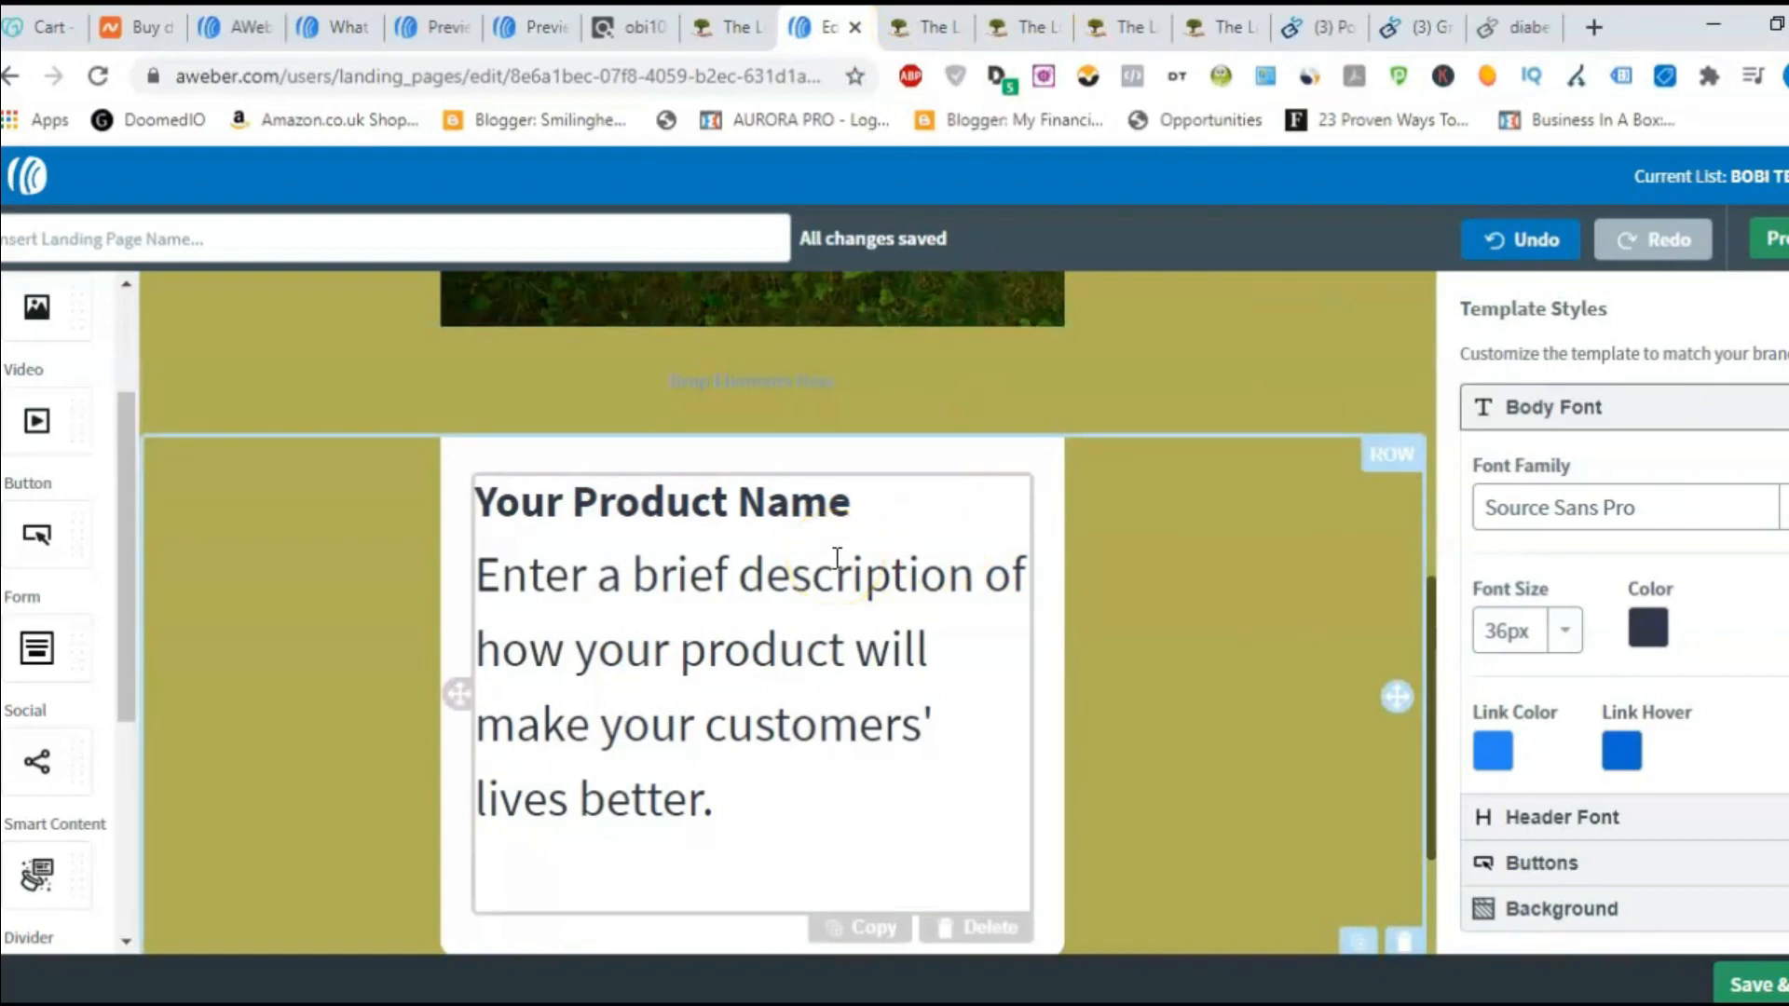
left_click(834, 527)
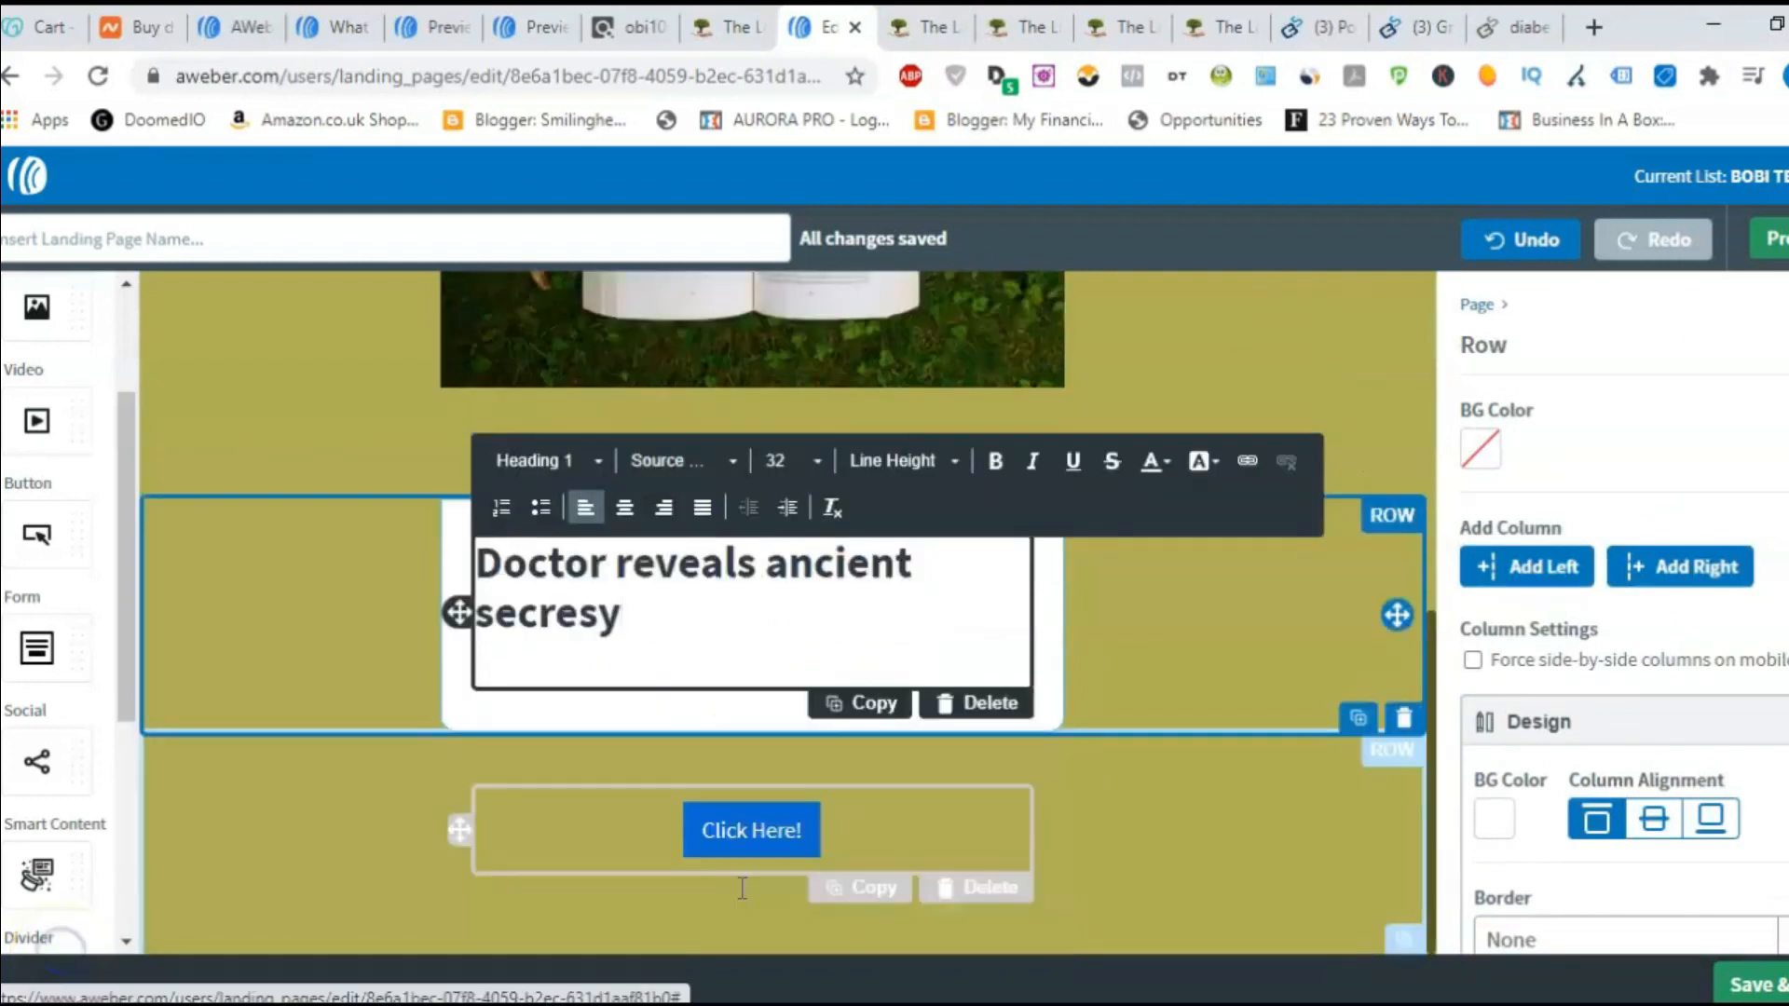
- Correct and complete the text block under the book image as "Doctor reveals ancient secrets of plants."
key("BackSpace")
key("BackSpace")
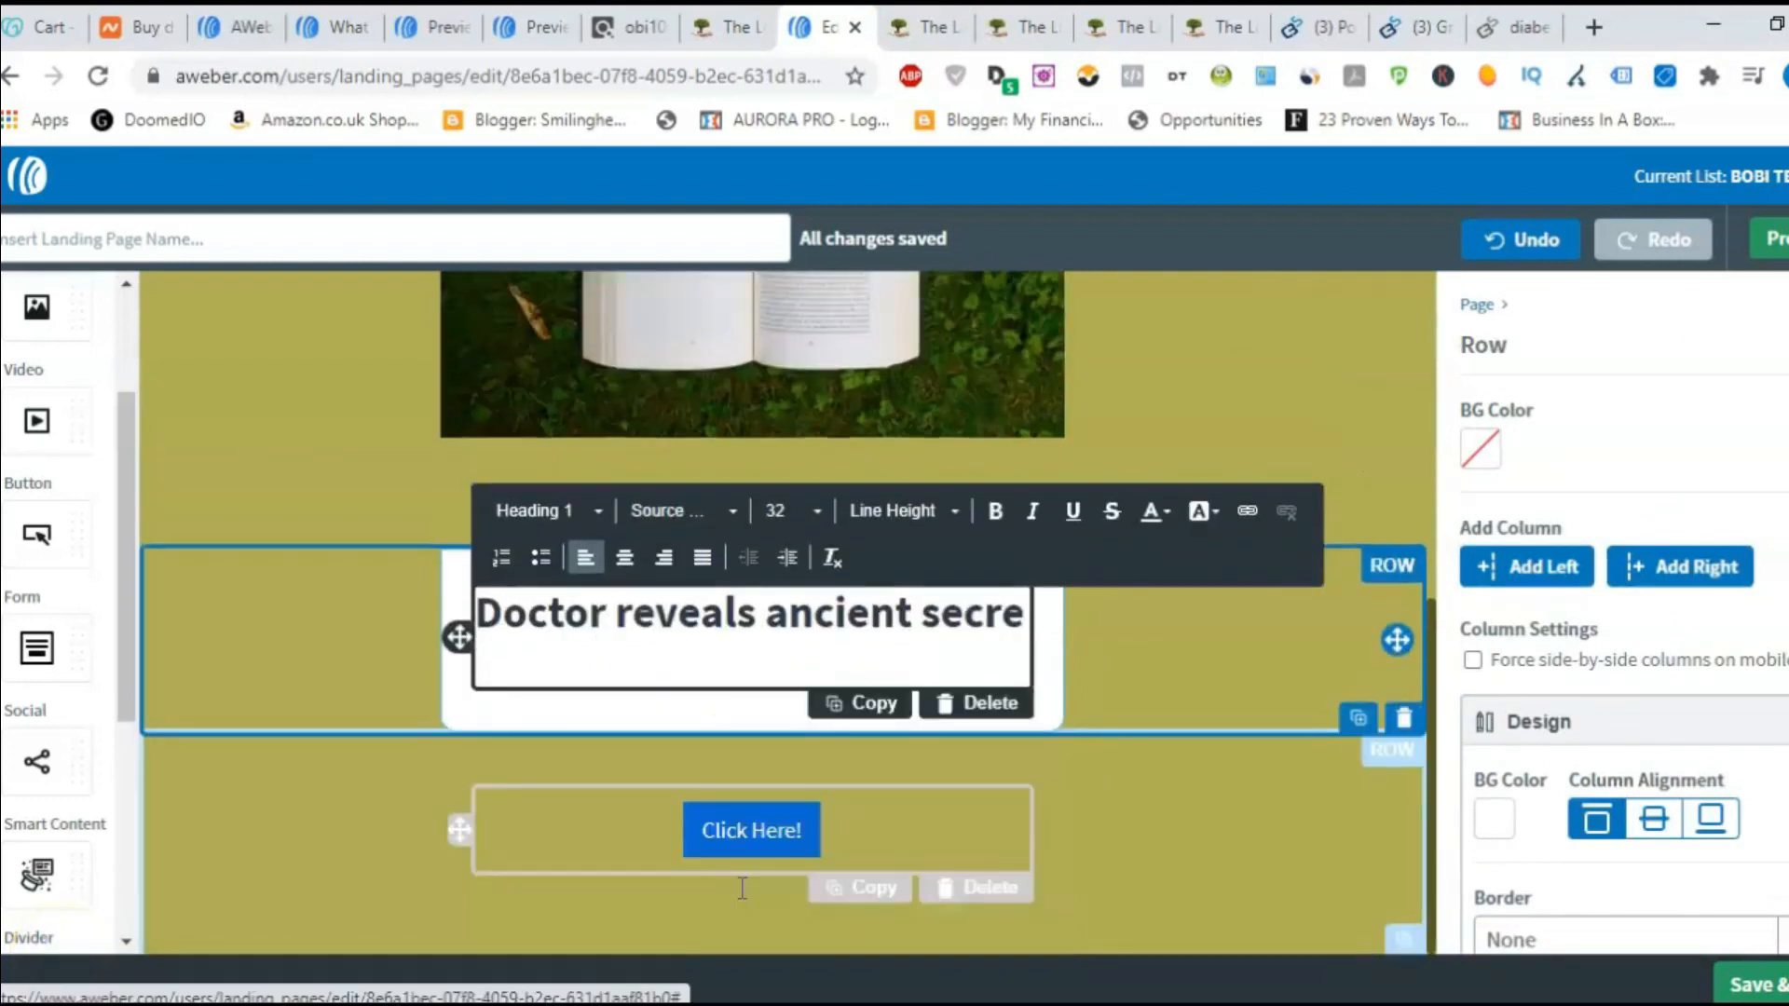
type("t")
type("s o")
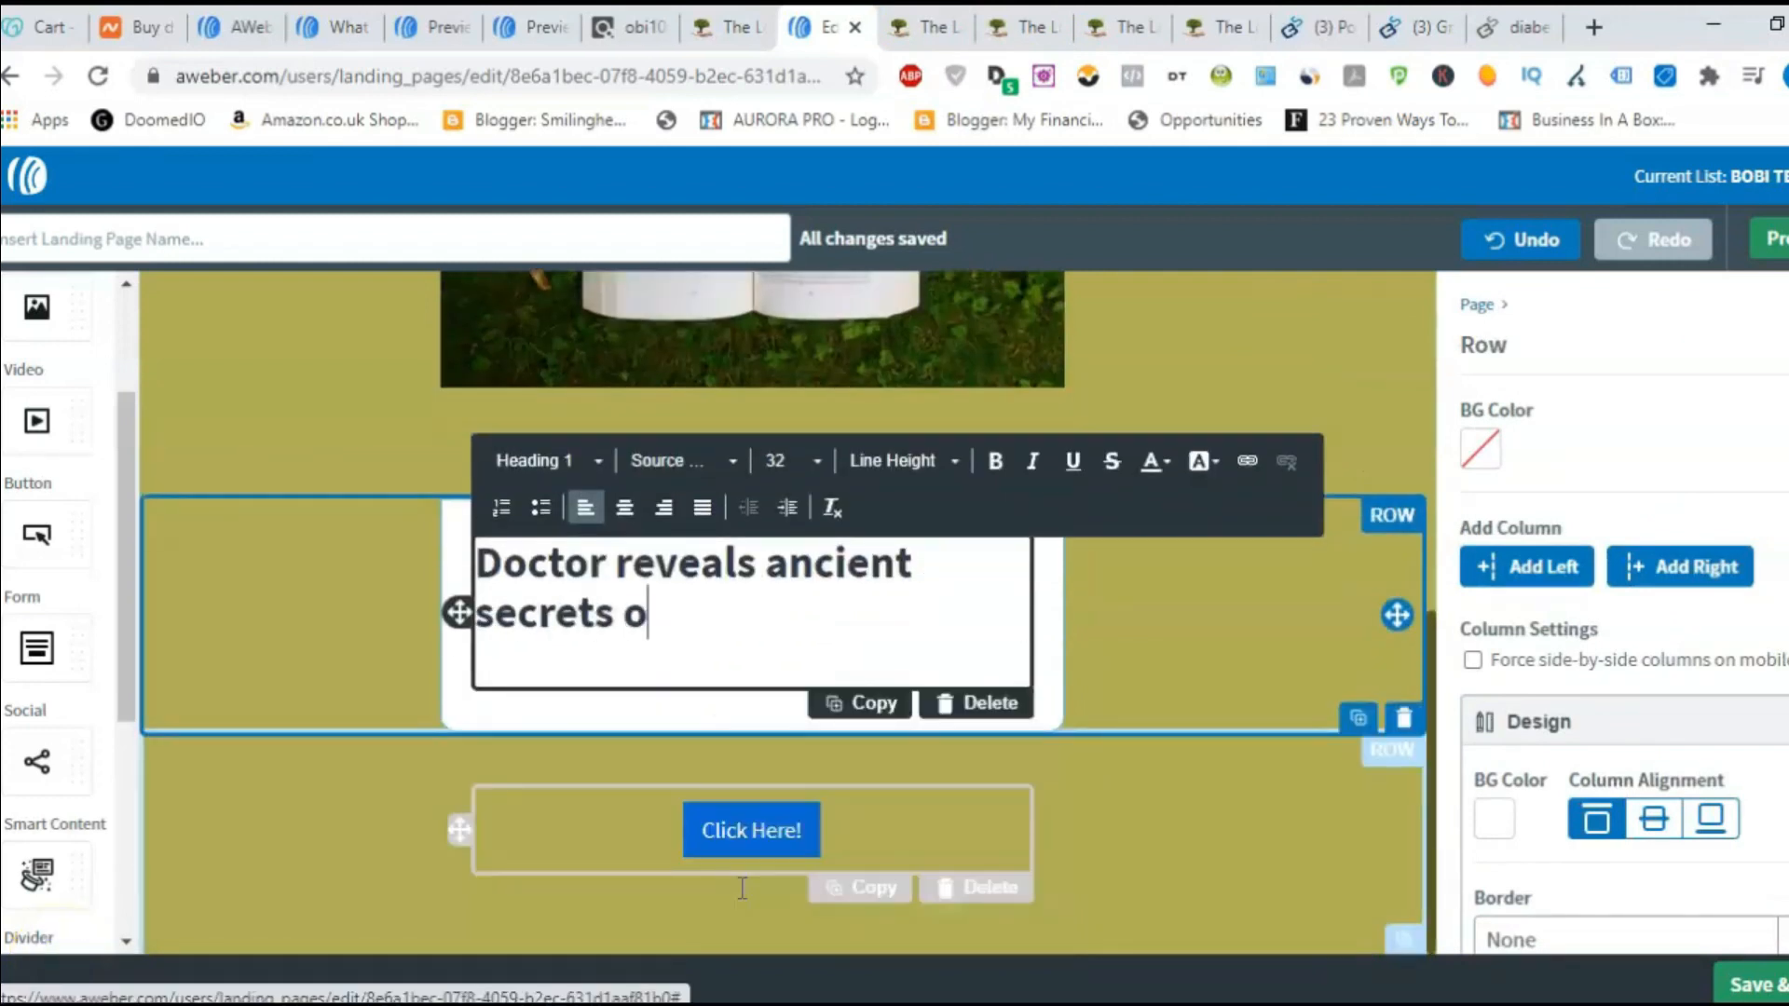
type("f plants.")
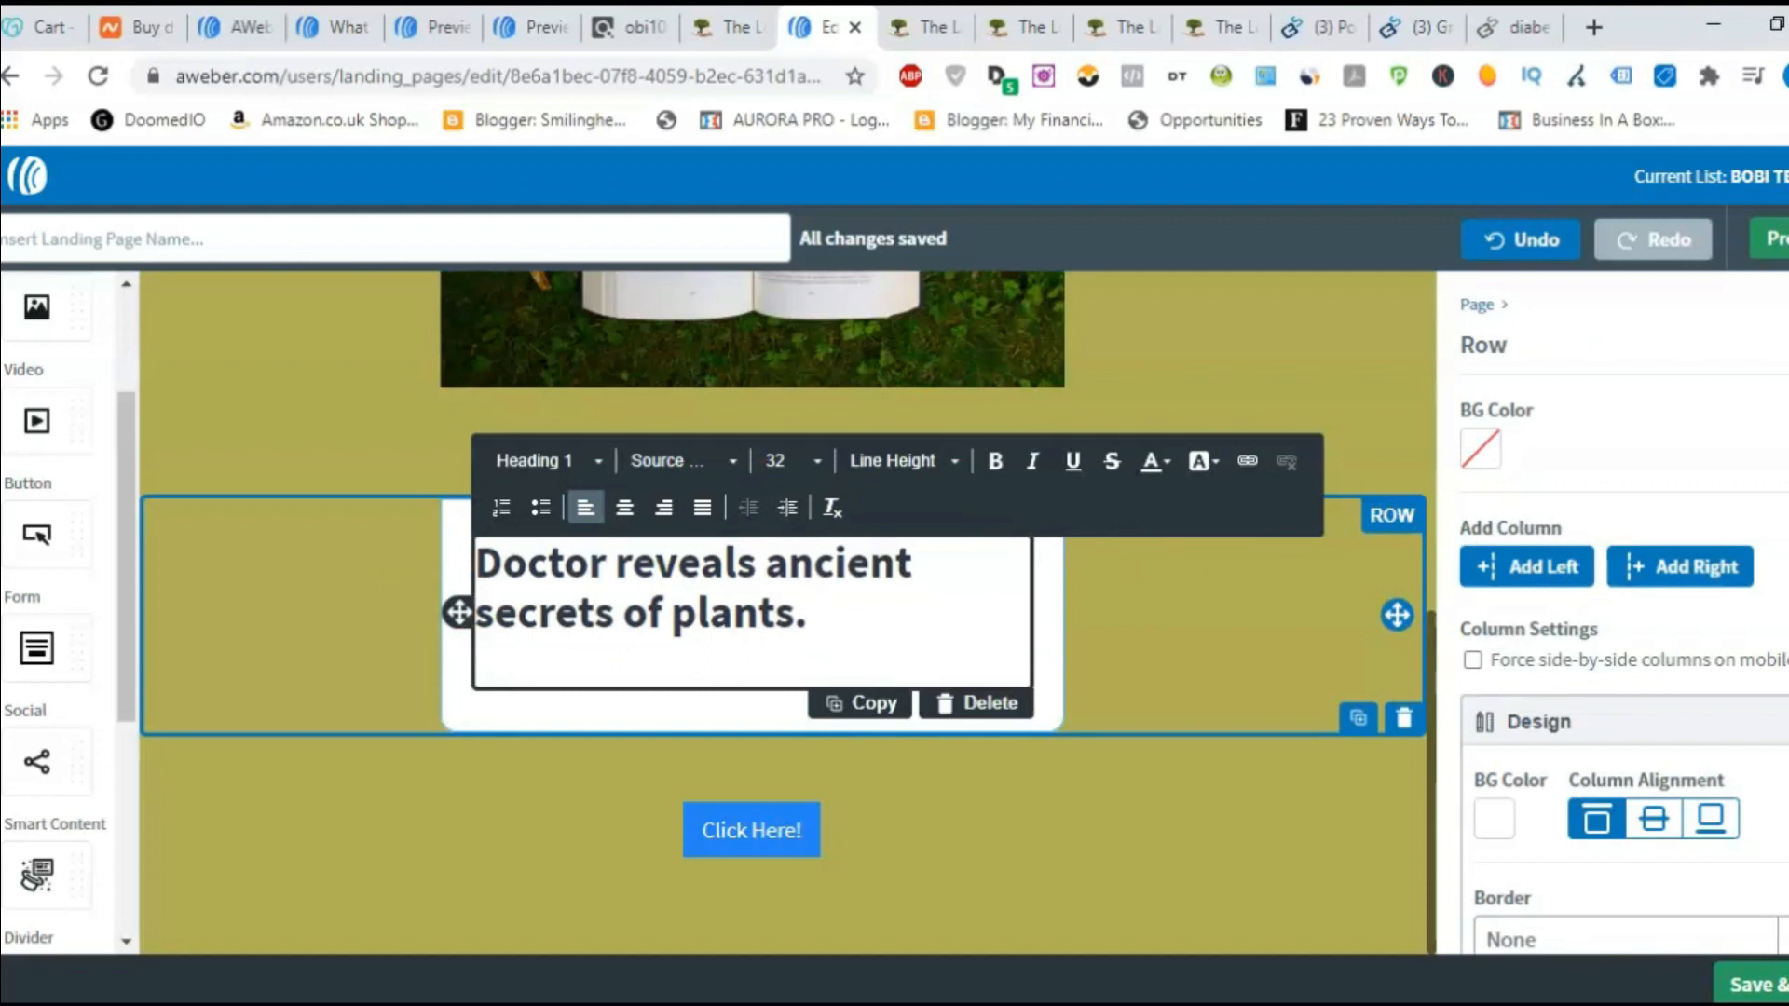
- Check the sales page briefly and set the button font size to 32px in the landing page's template styles
left_click(918, 27)
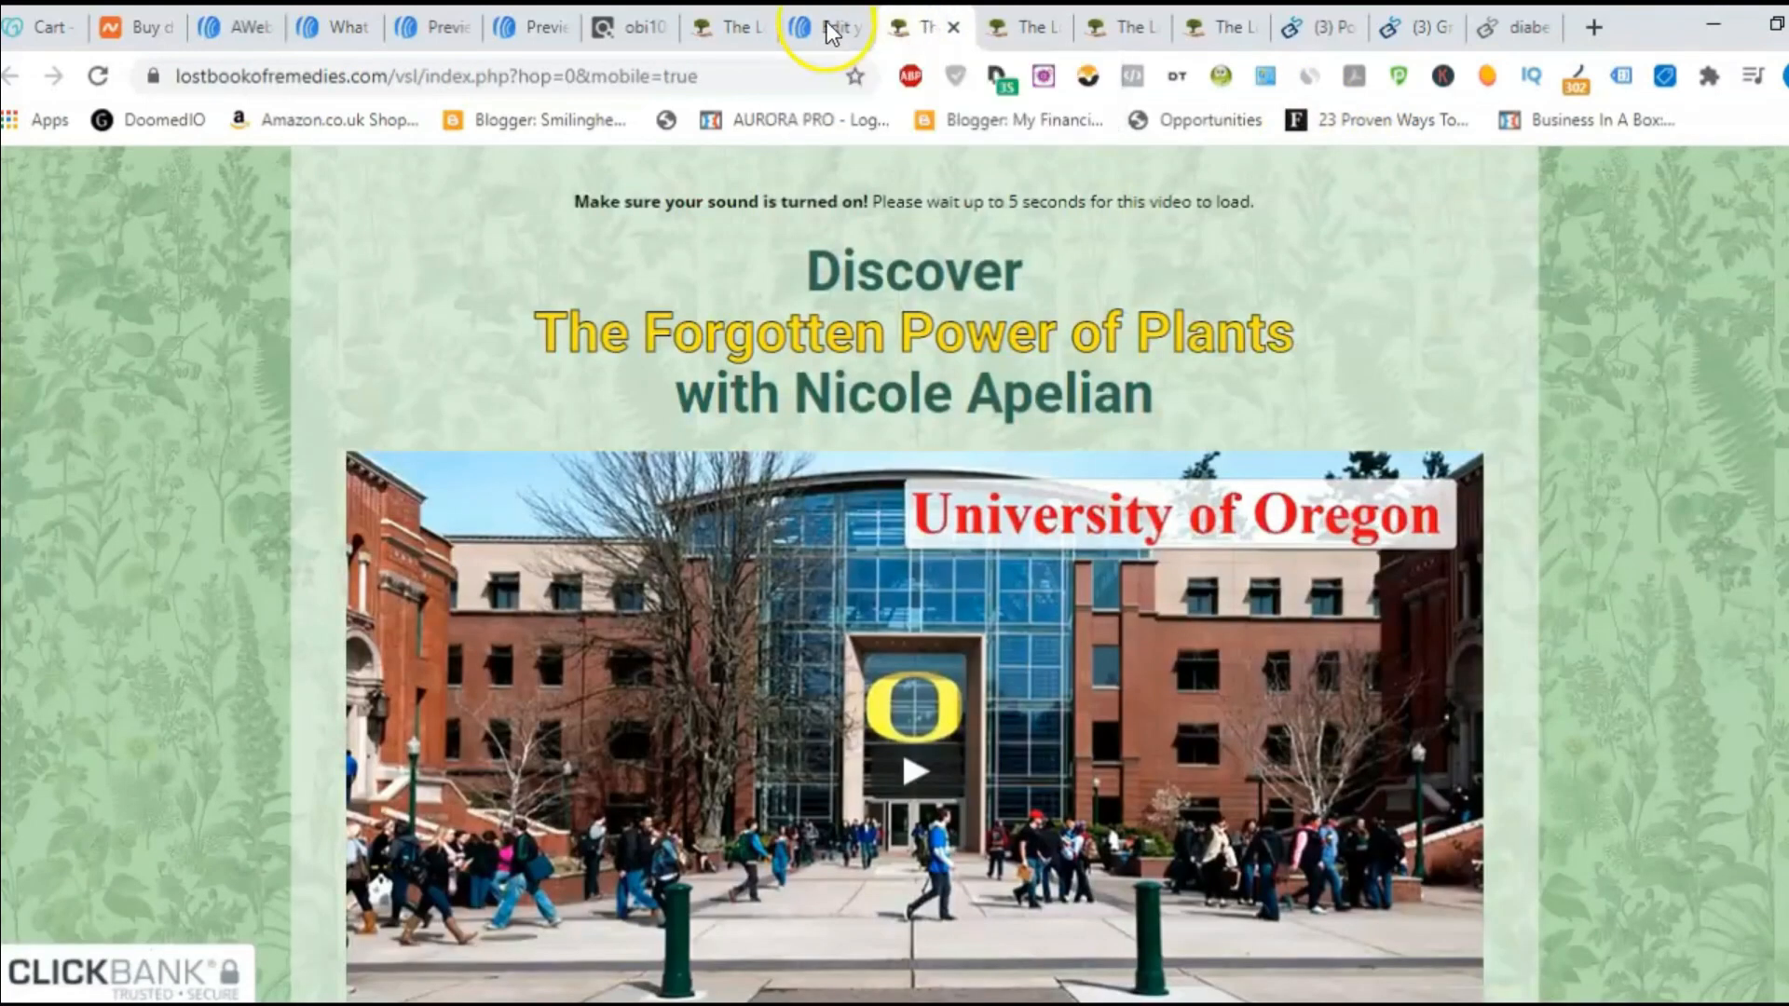
left_click(827, 26)
left_click(56, 935)
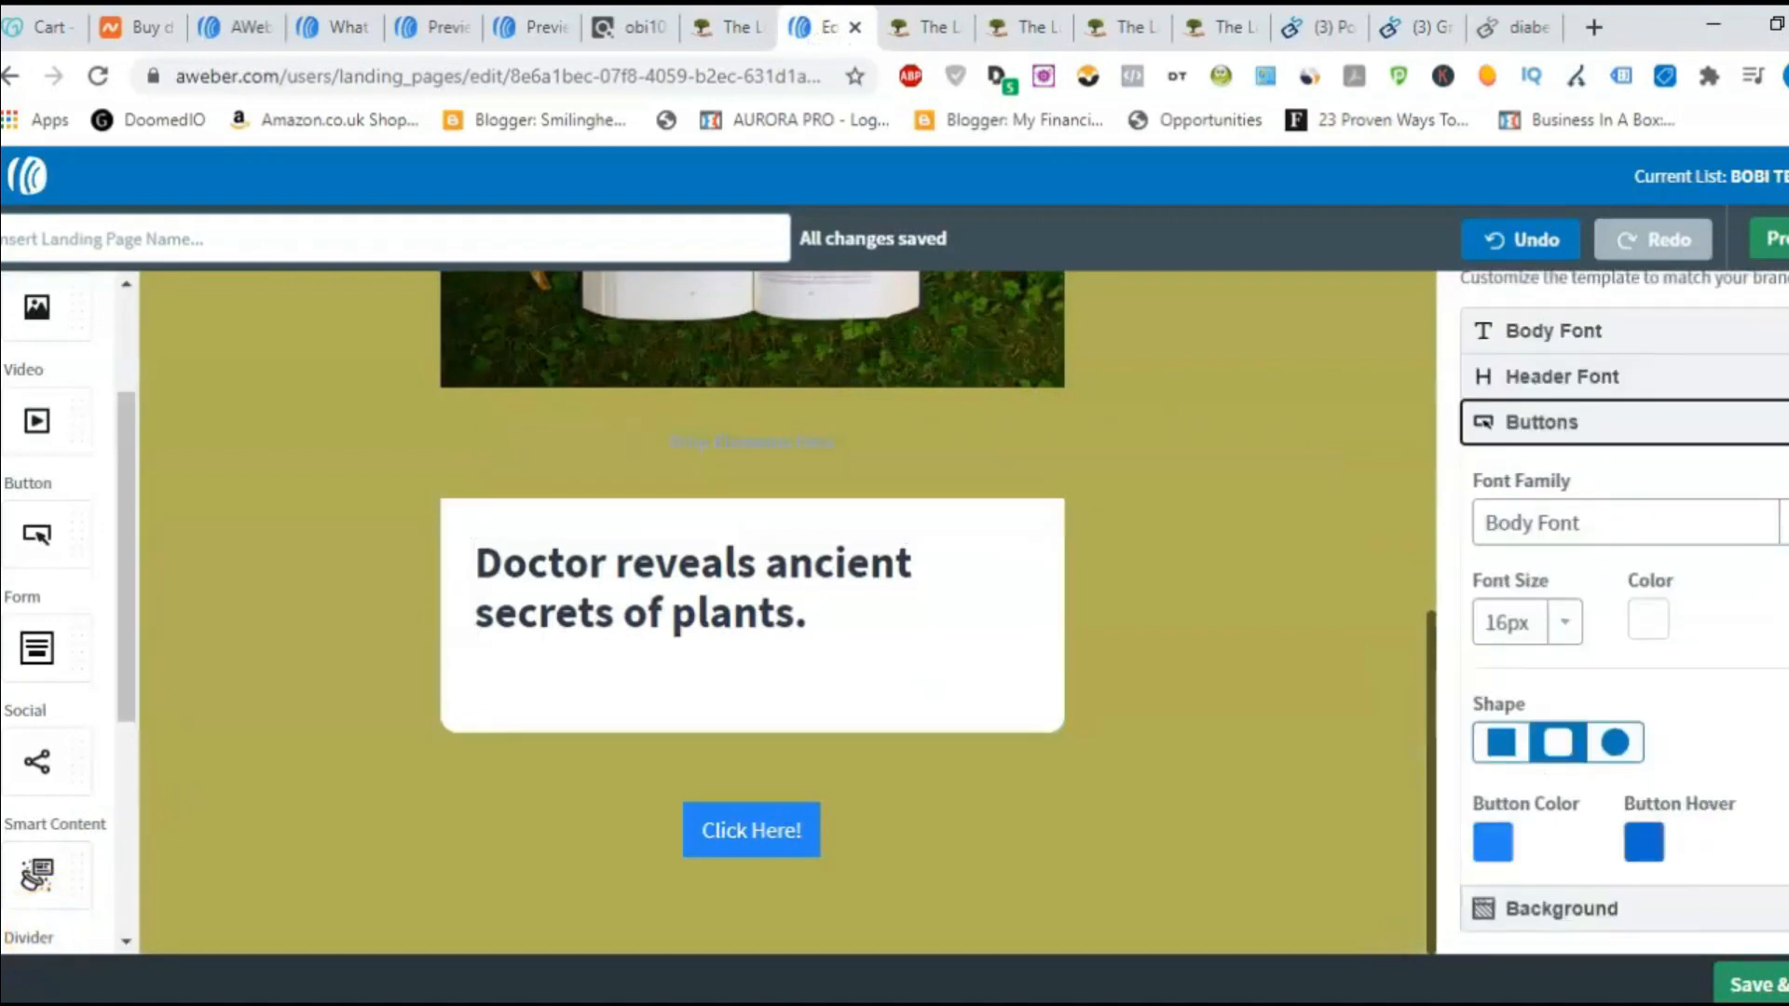
scroll(1622, 612, "up", 3)
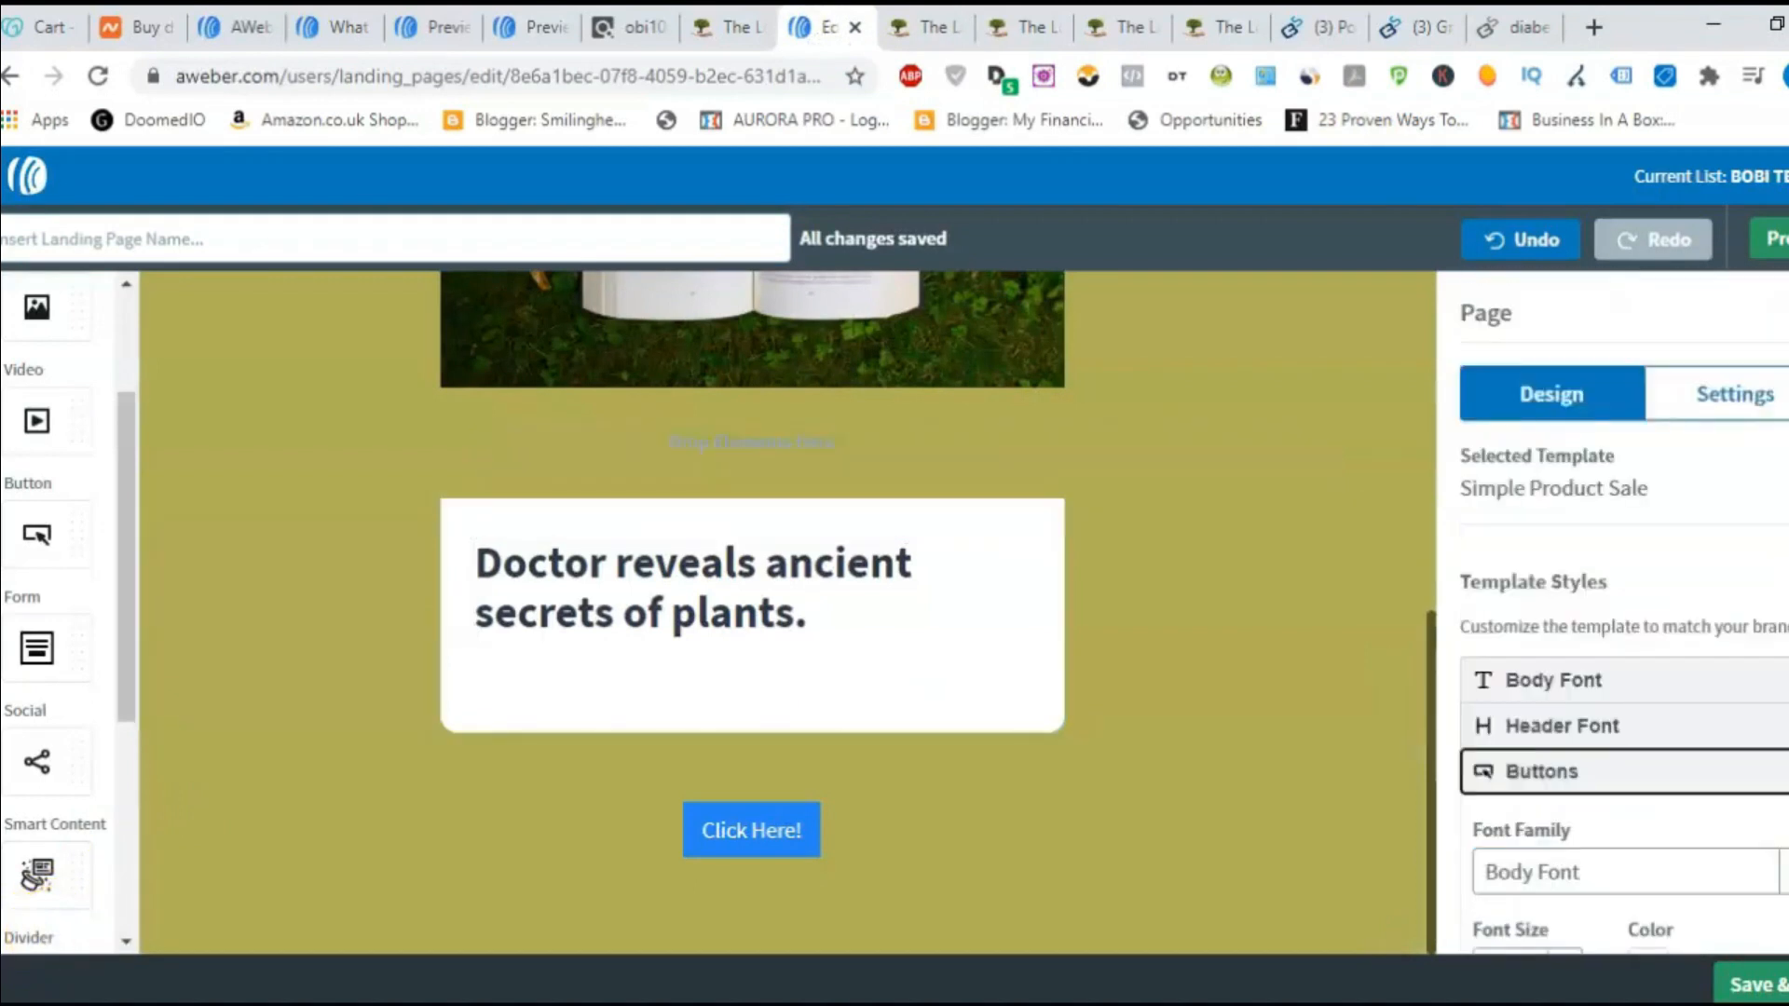
scroll(1622, 610, "down", 2)
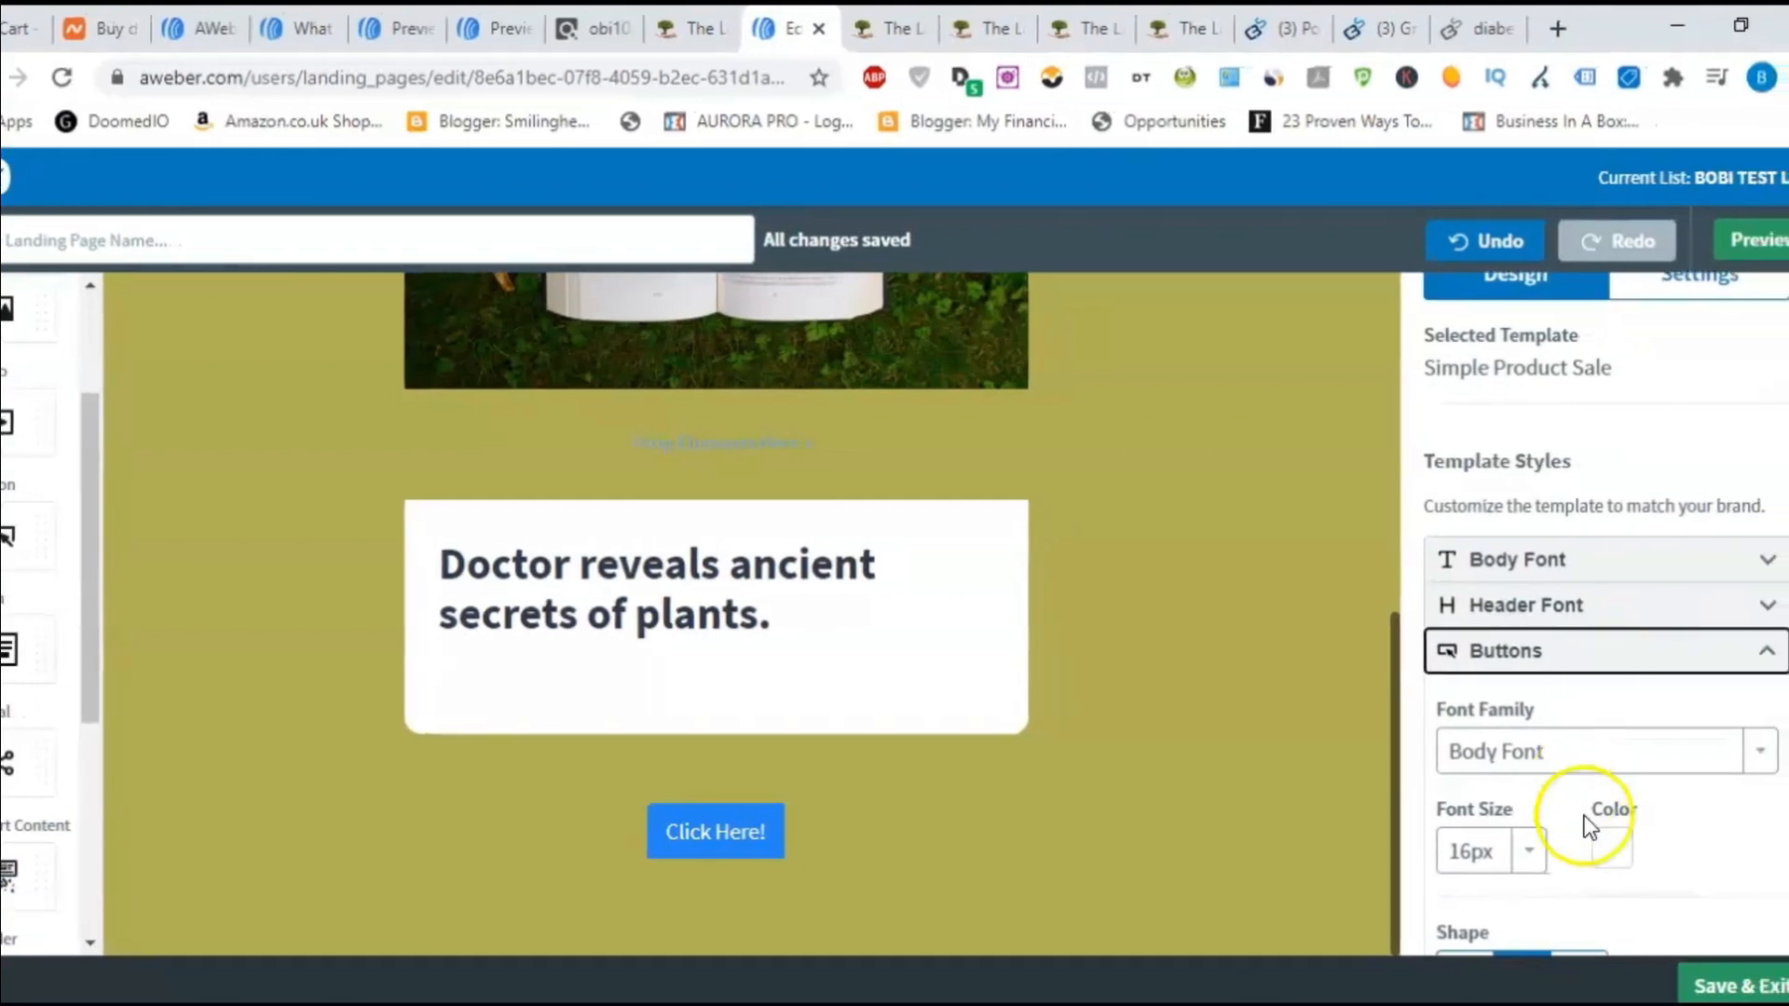
left_click(1528, 851)
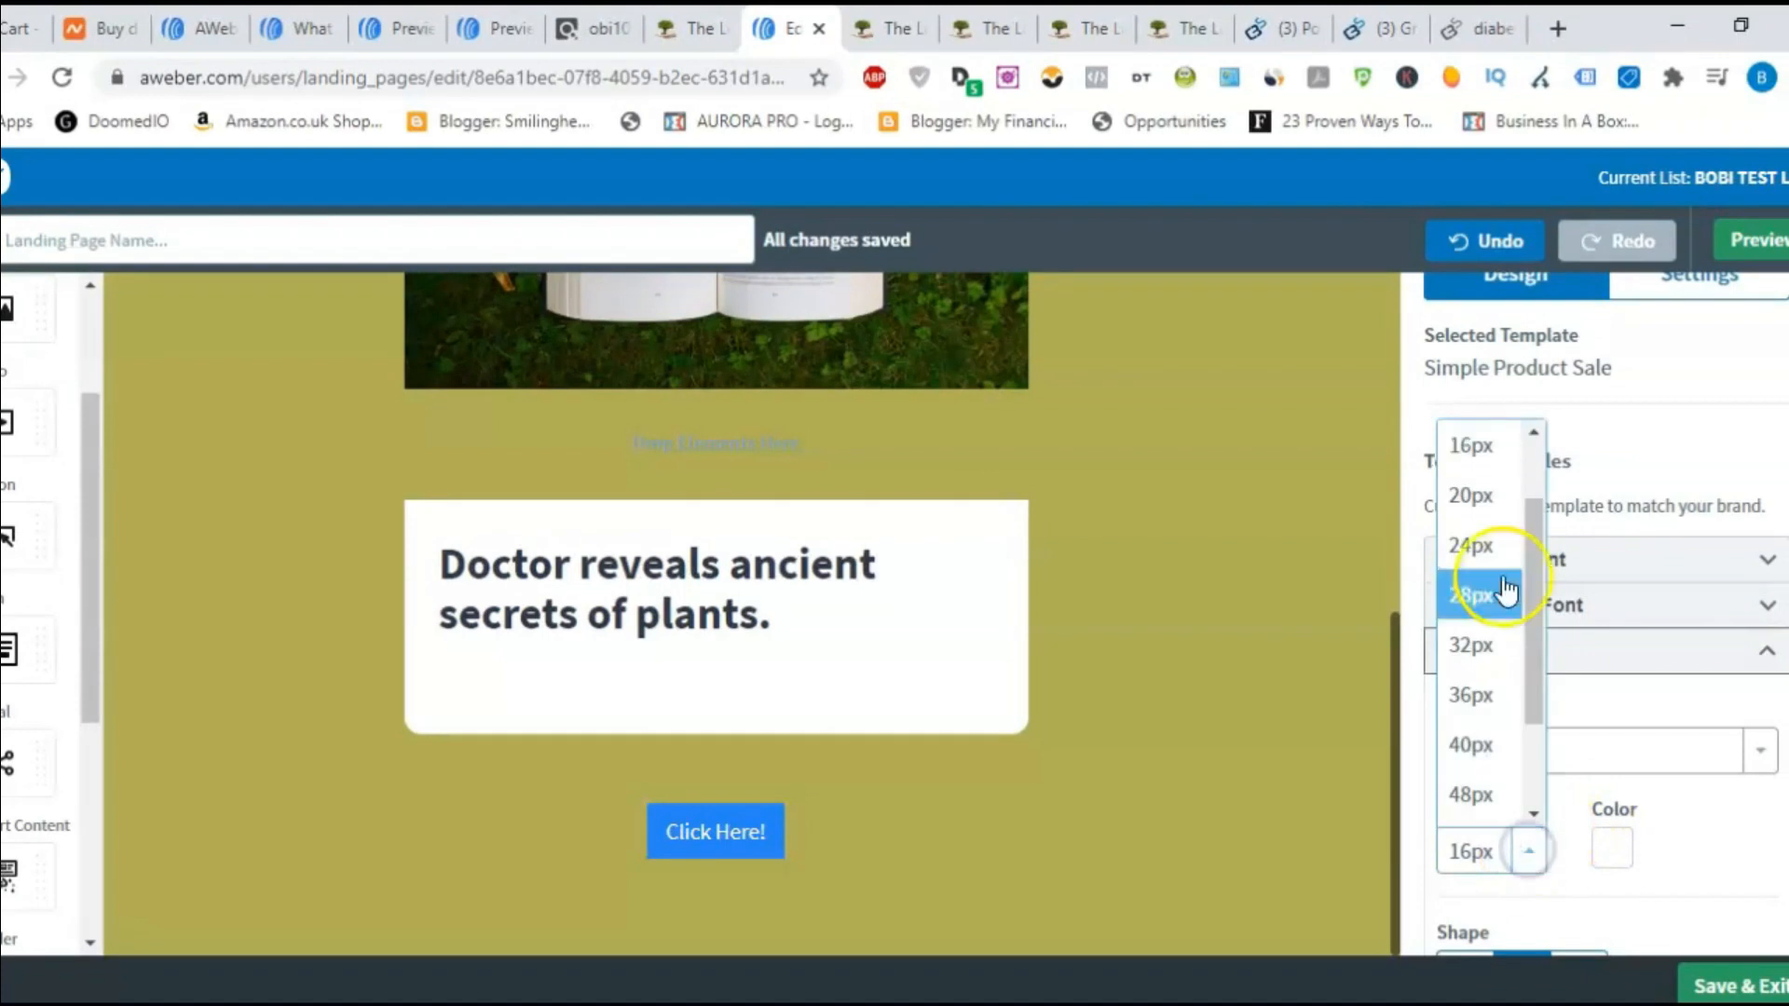
left_click(1491, 643)
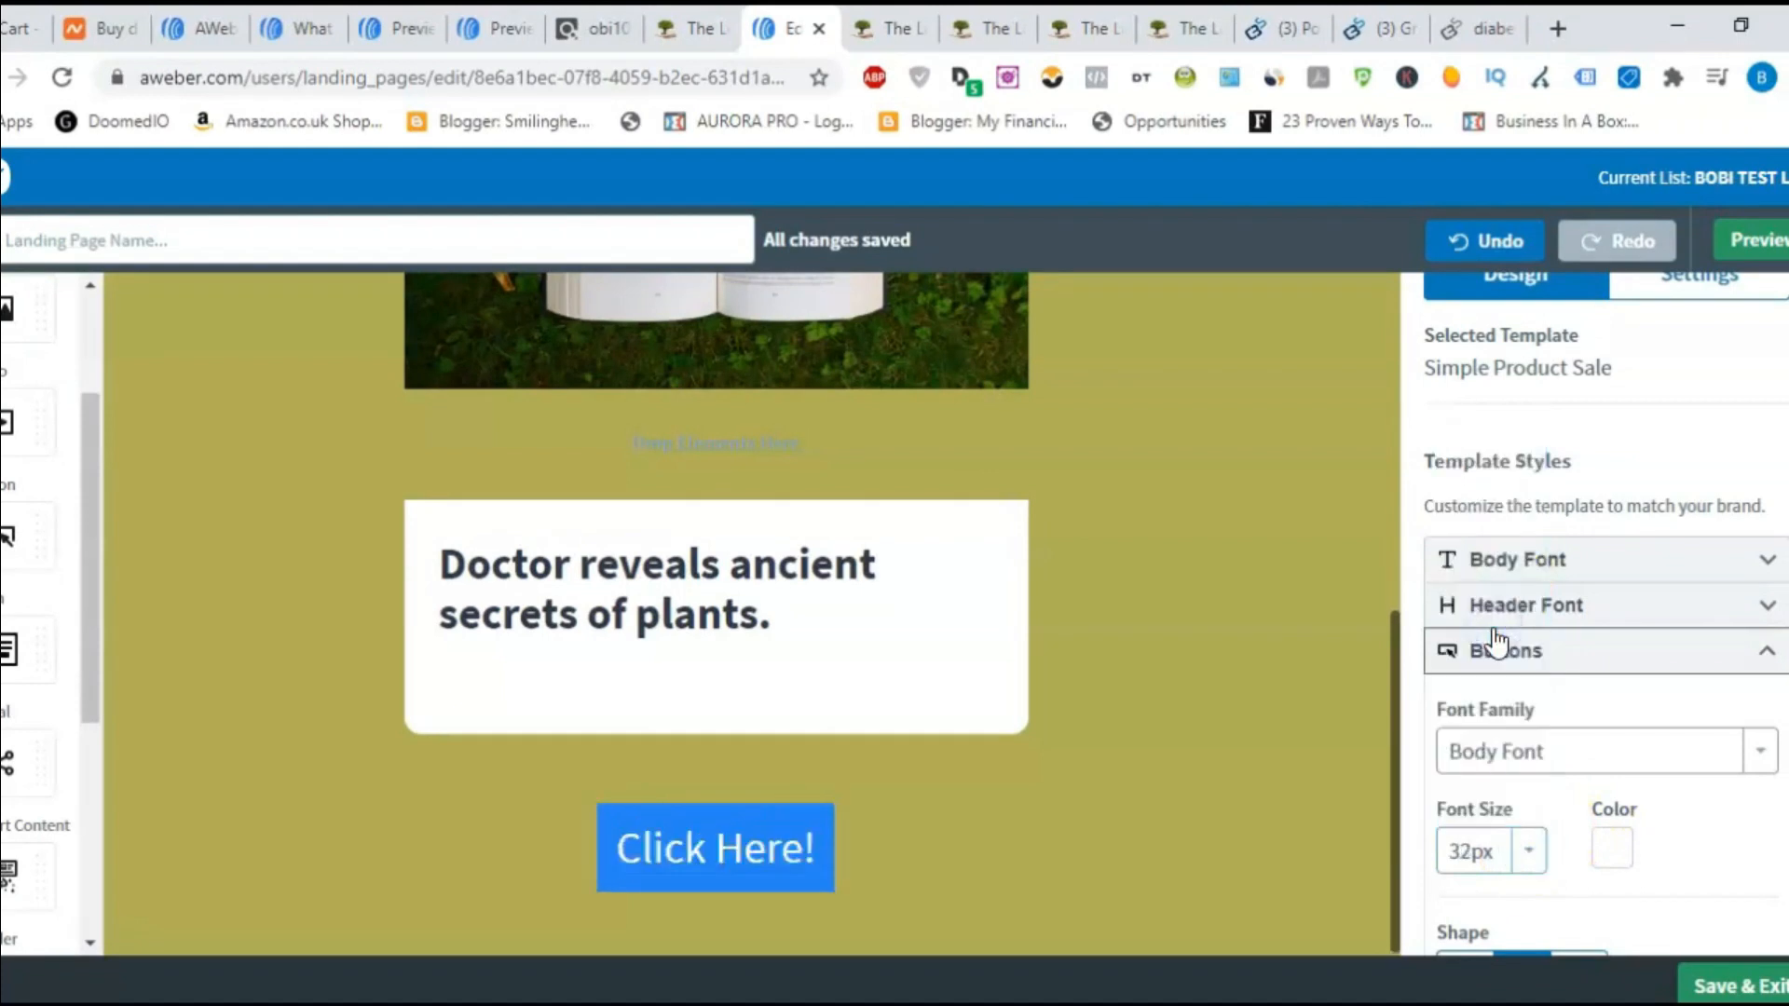
- Replace the "Click Here!" button label with "Watch video now"
left_click(807, 879)
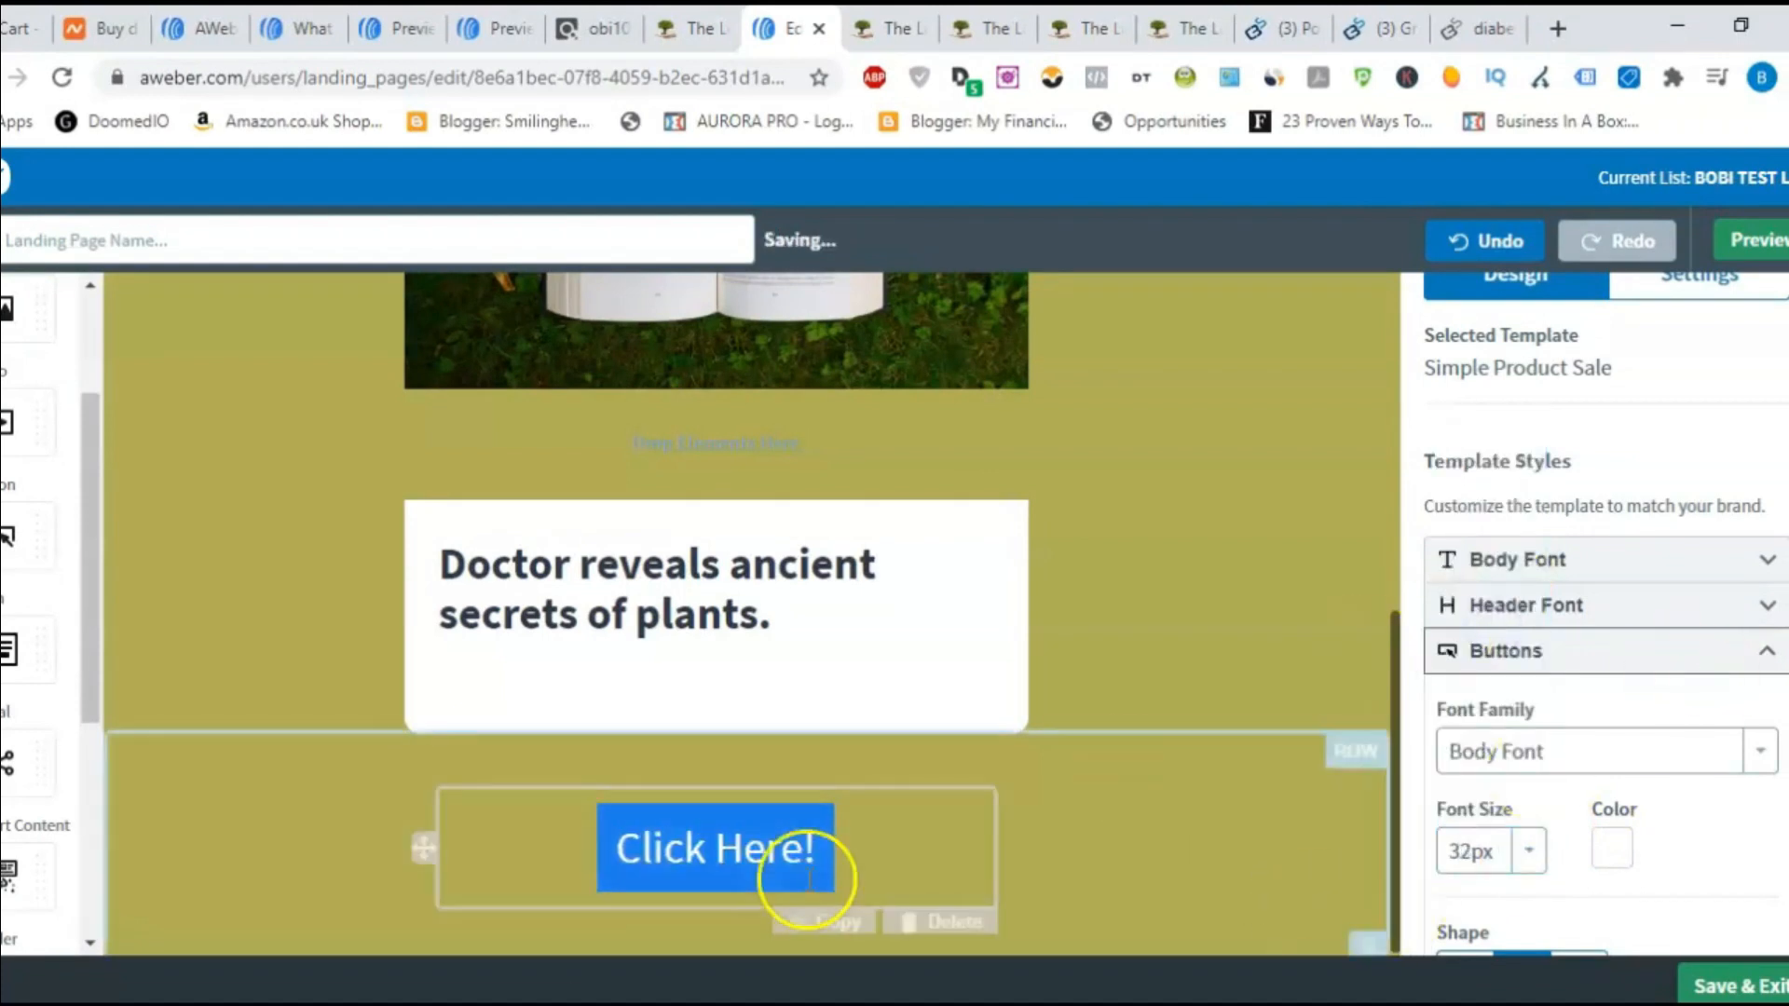
left_click(817, 855)
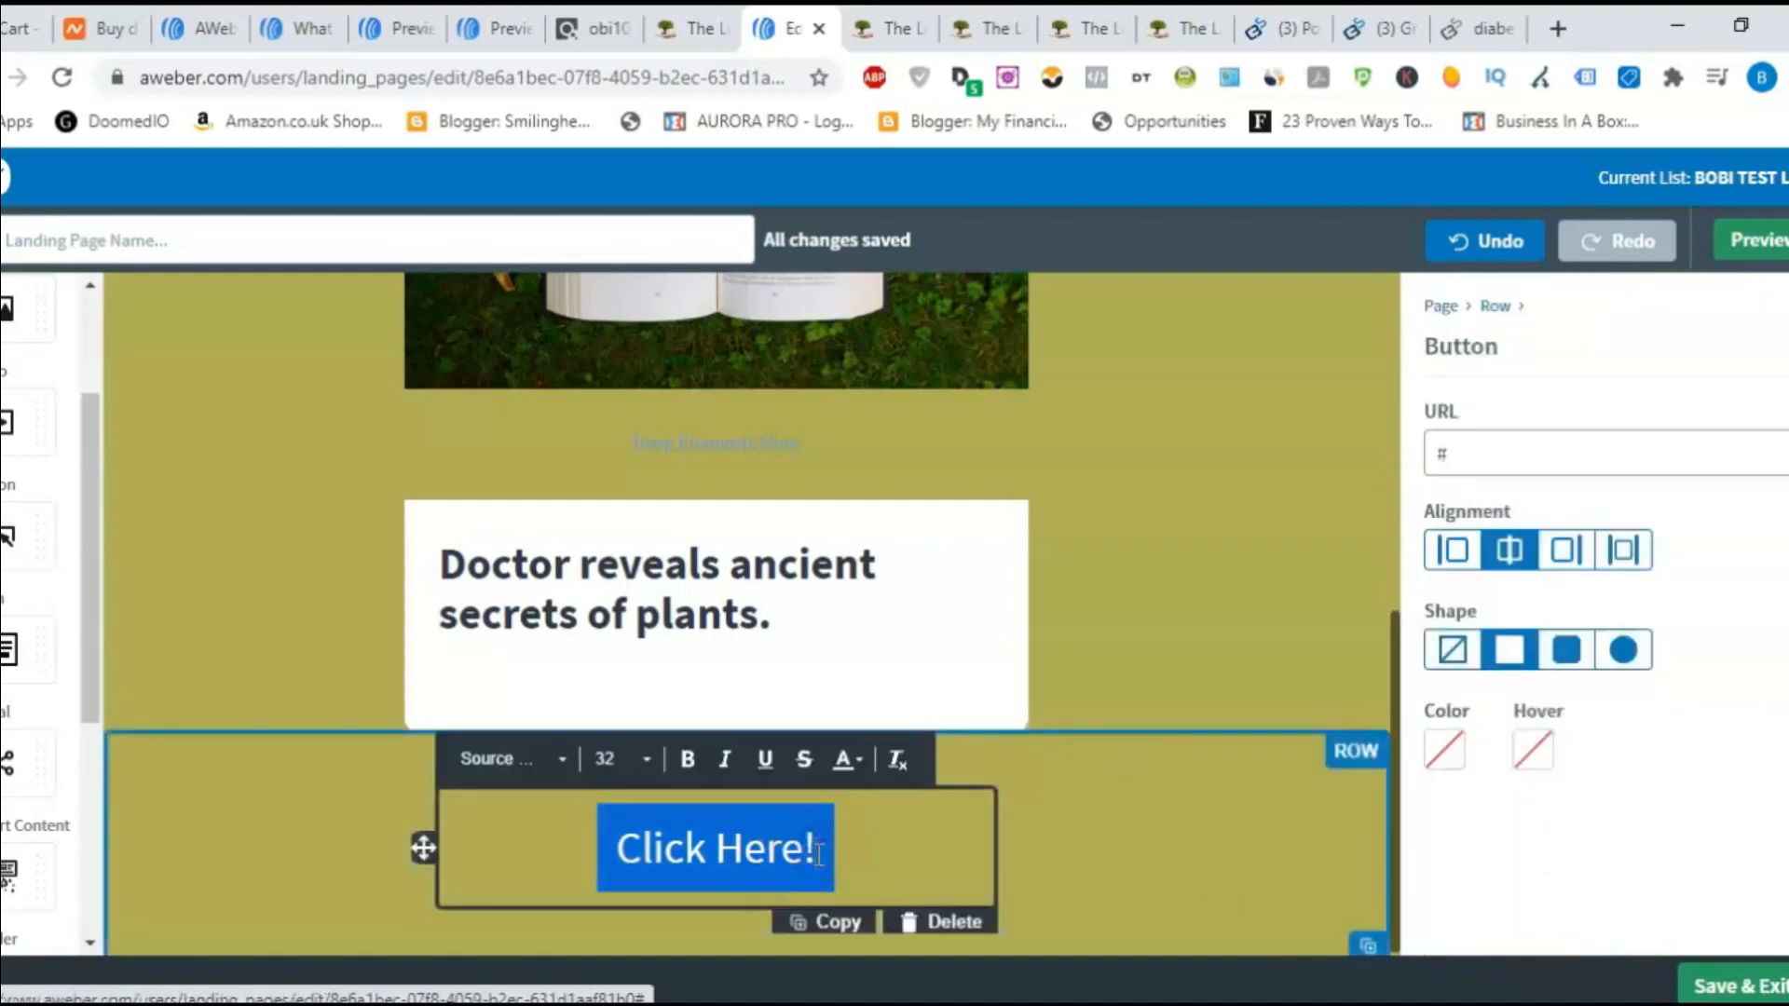
key("BackSpace")
key("BackSpace")
key("BackSpace")
key("BackSpace")
key("BackSpace")
key("BackSpace")
key("BackSpace")
key("BackSpace")
key("BackSpace")
key("BackSpace")
key("BackSpace")
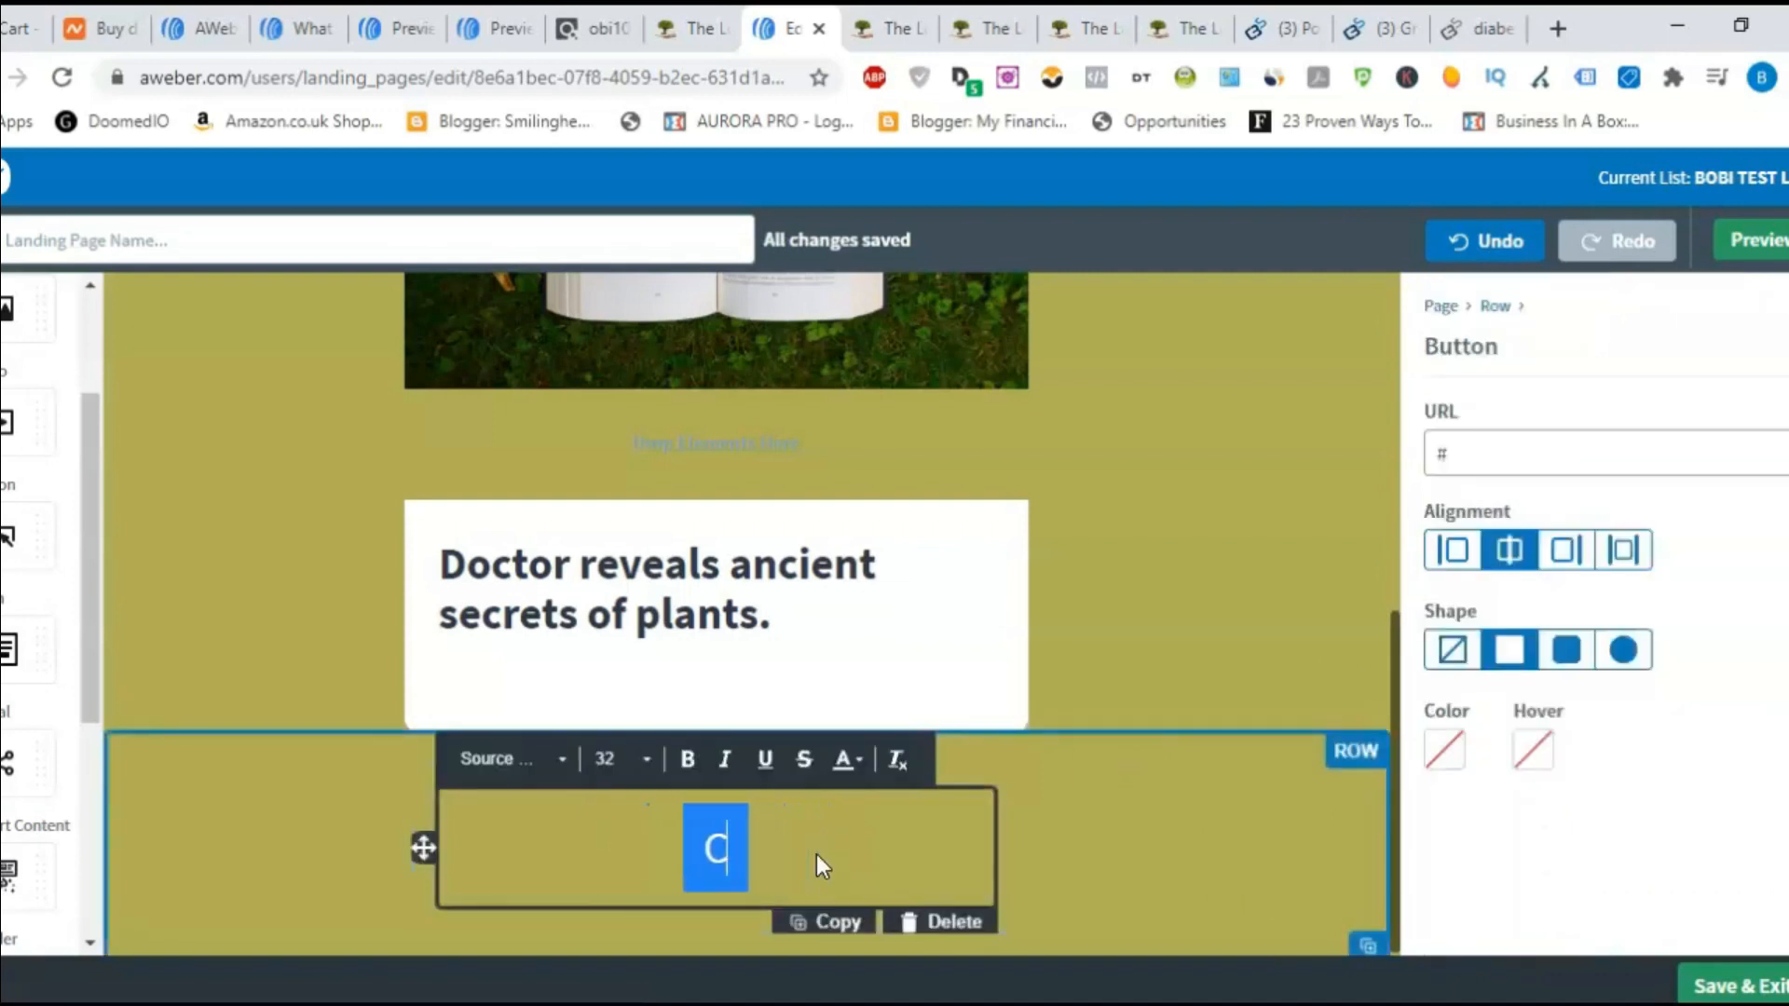
type("Watch video now")
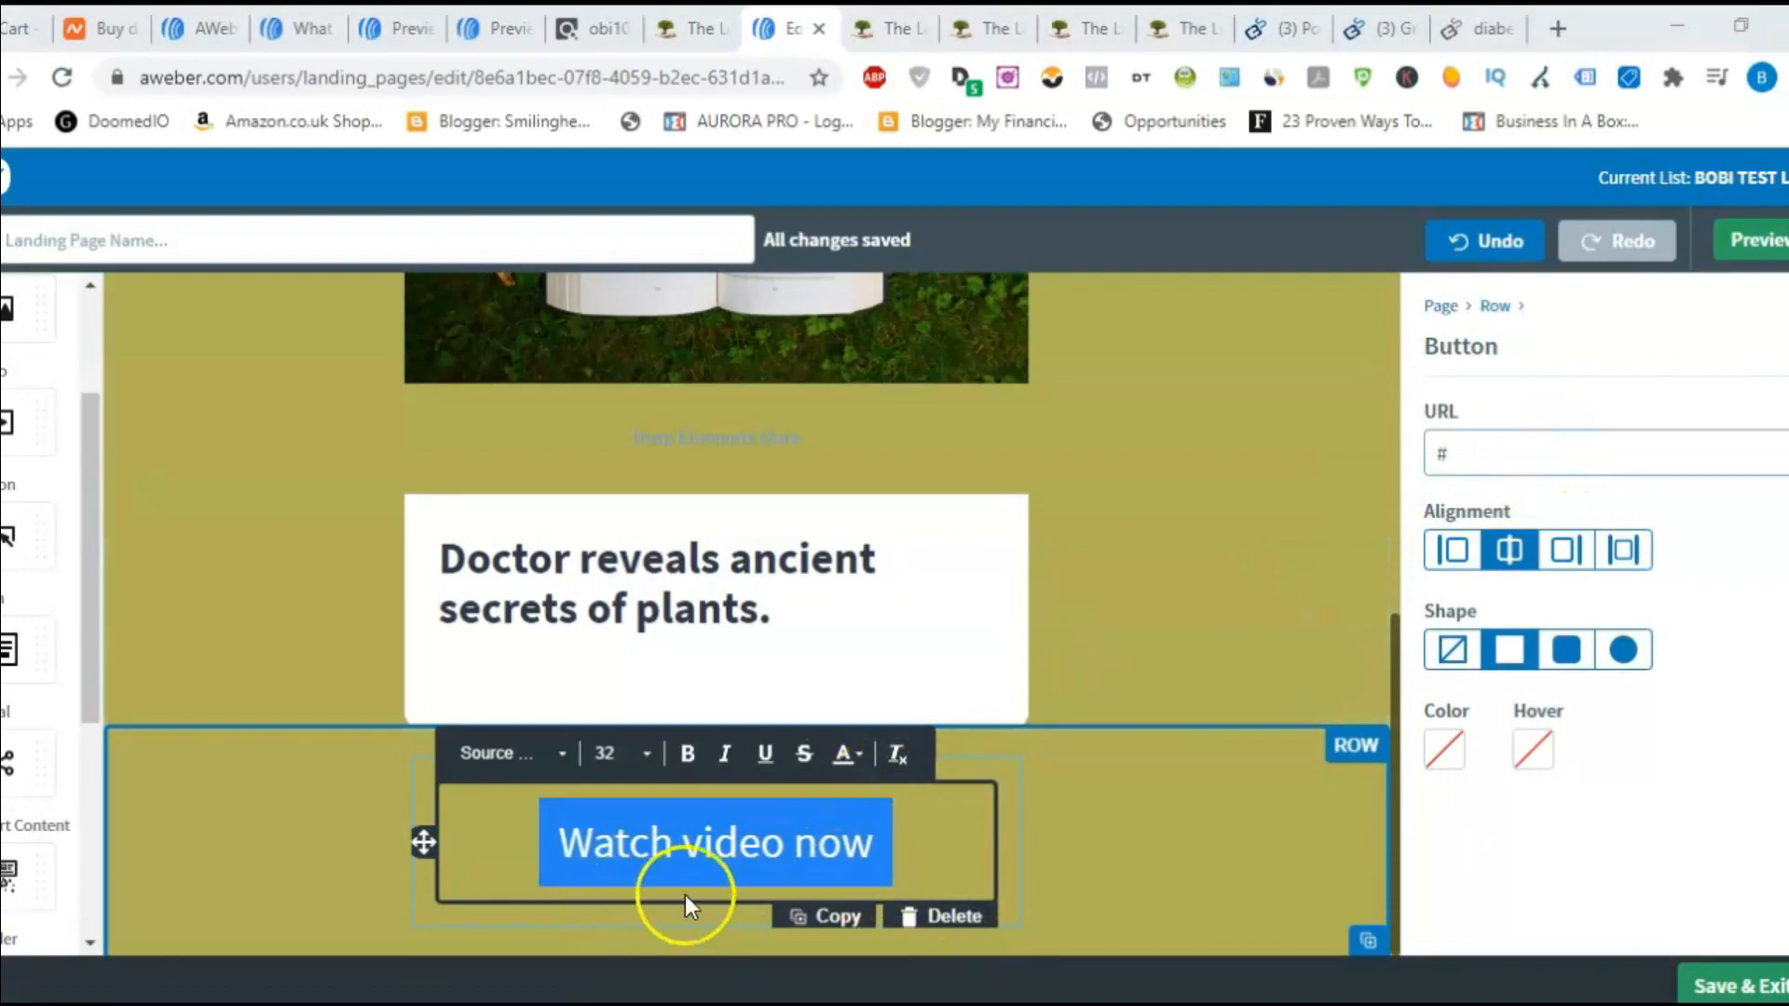
- Link the "Watch video now" button to the sales page address, lostbookofremedies.com/vsl/index.php?hop=0&mobile=true, copied from its browser tab
double_click(1488, 454)
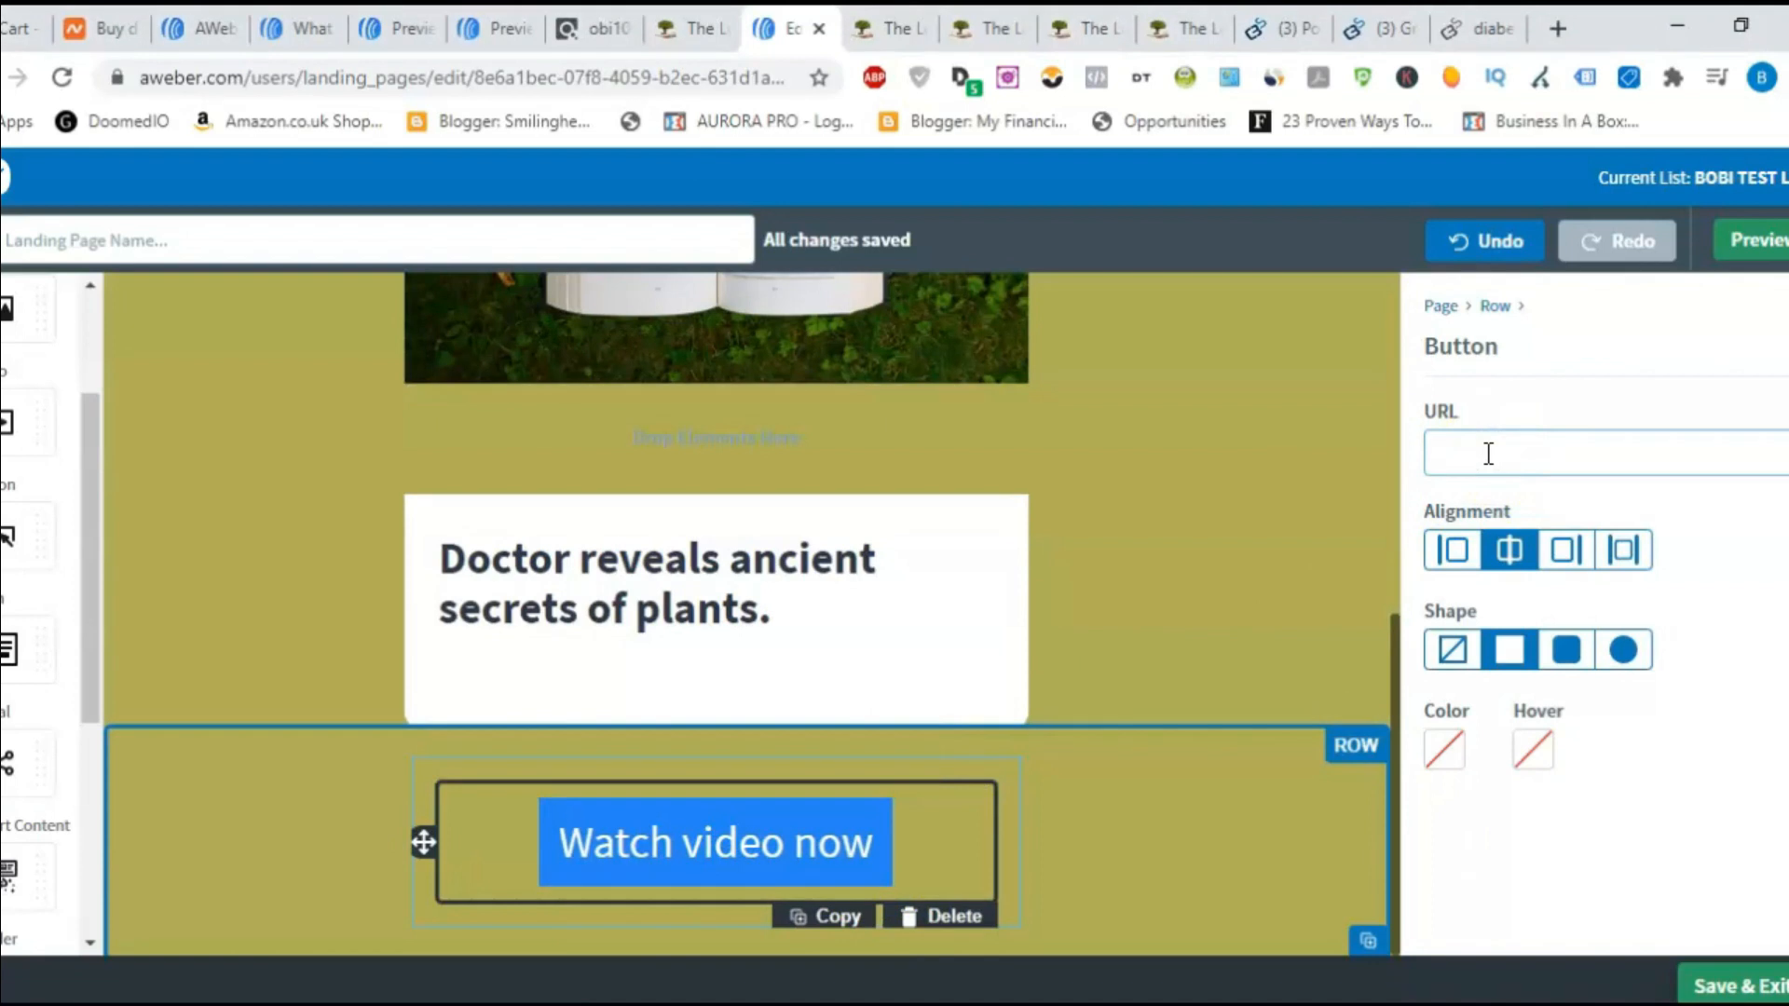
left_click(742, 832)
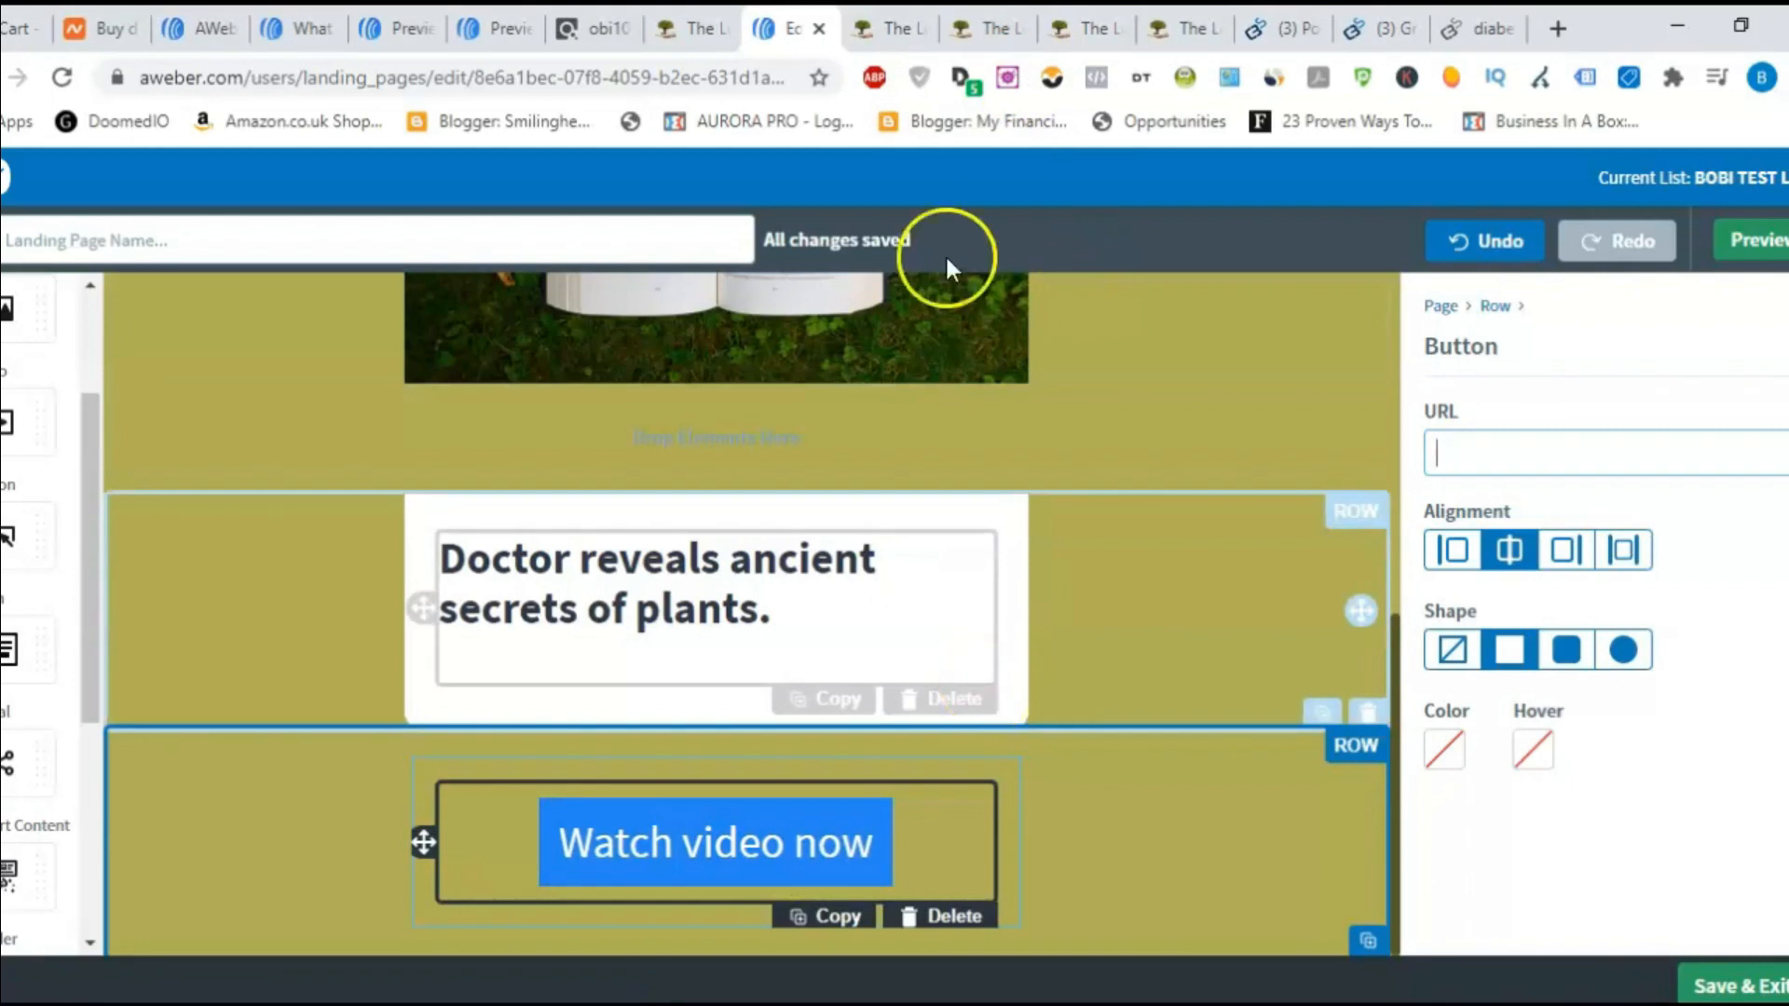
left_click(887, 26)
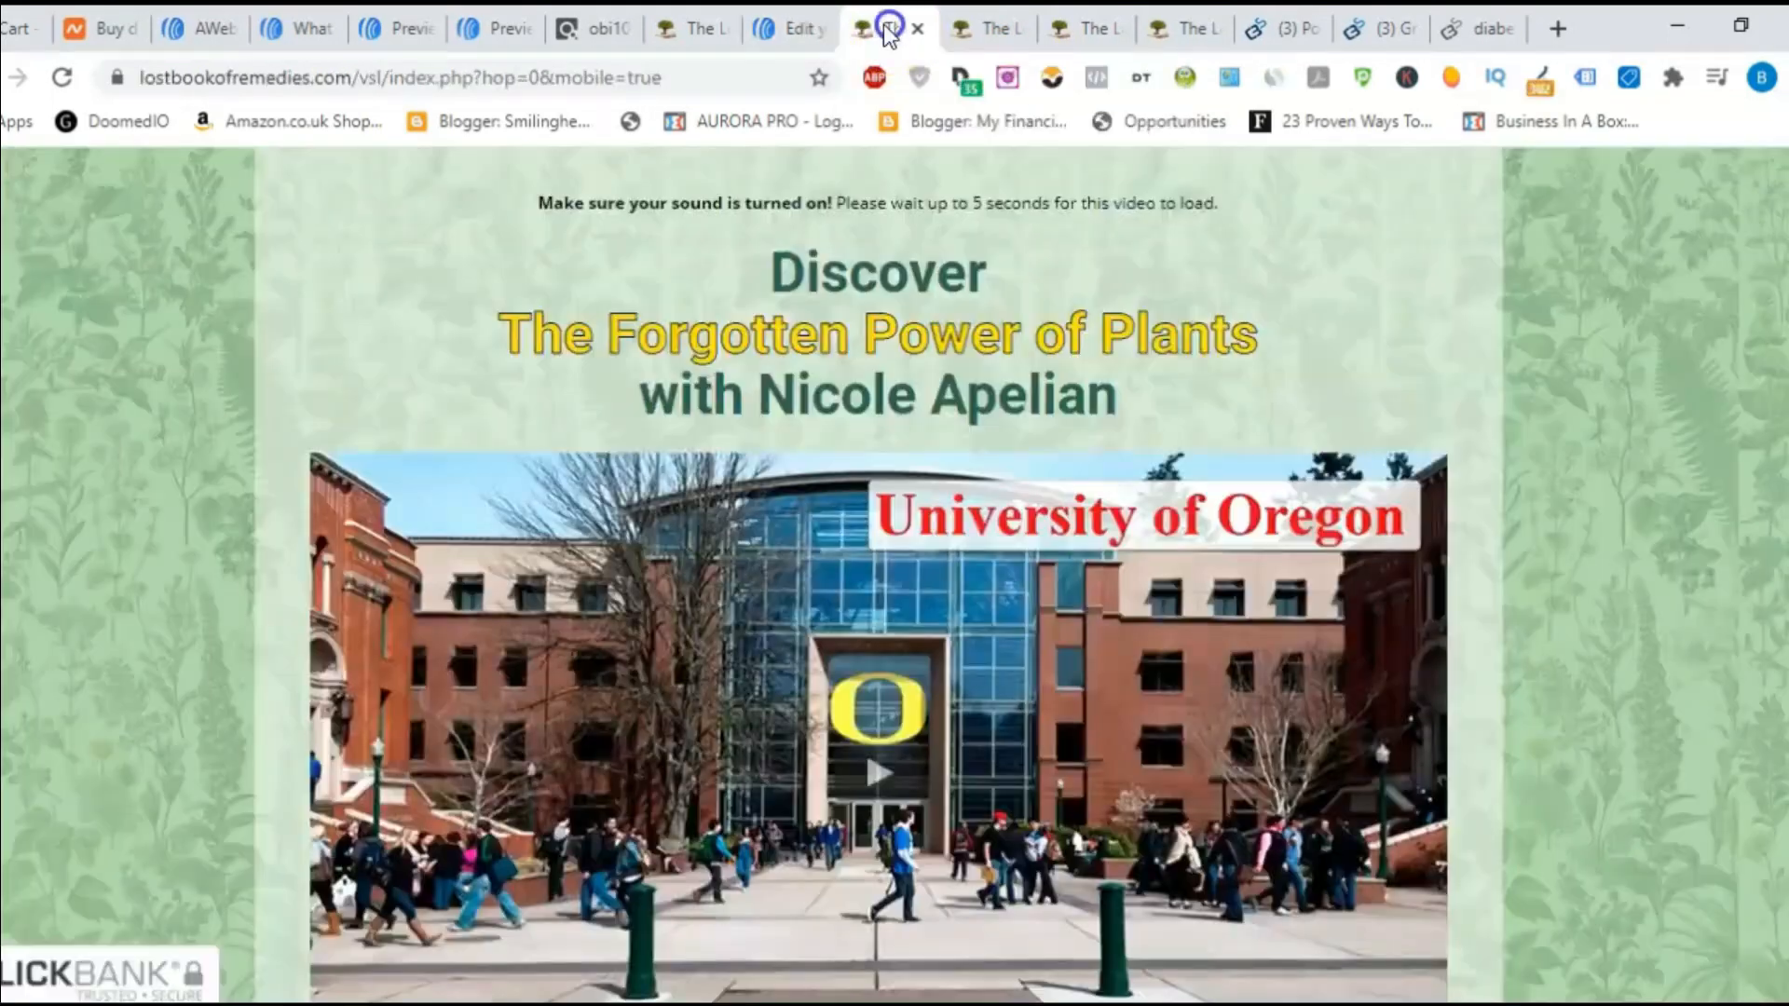
left_click(725, 76)
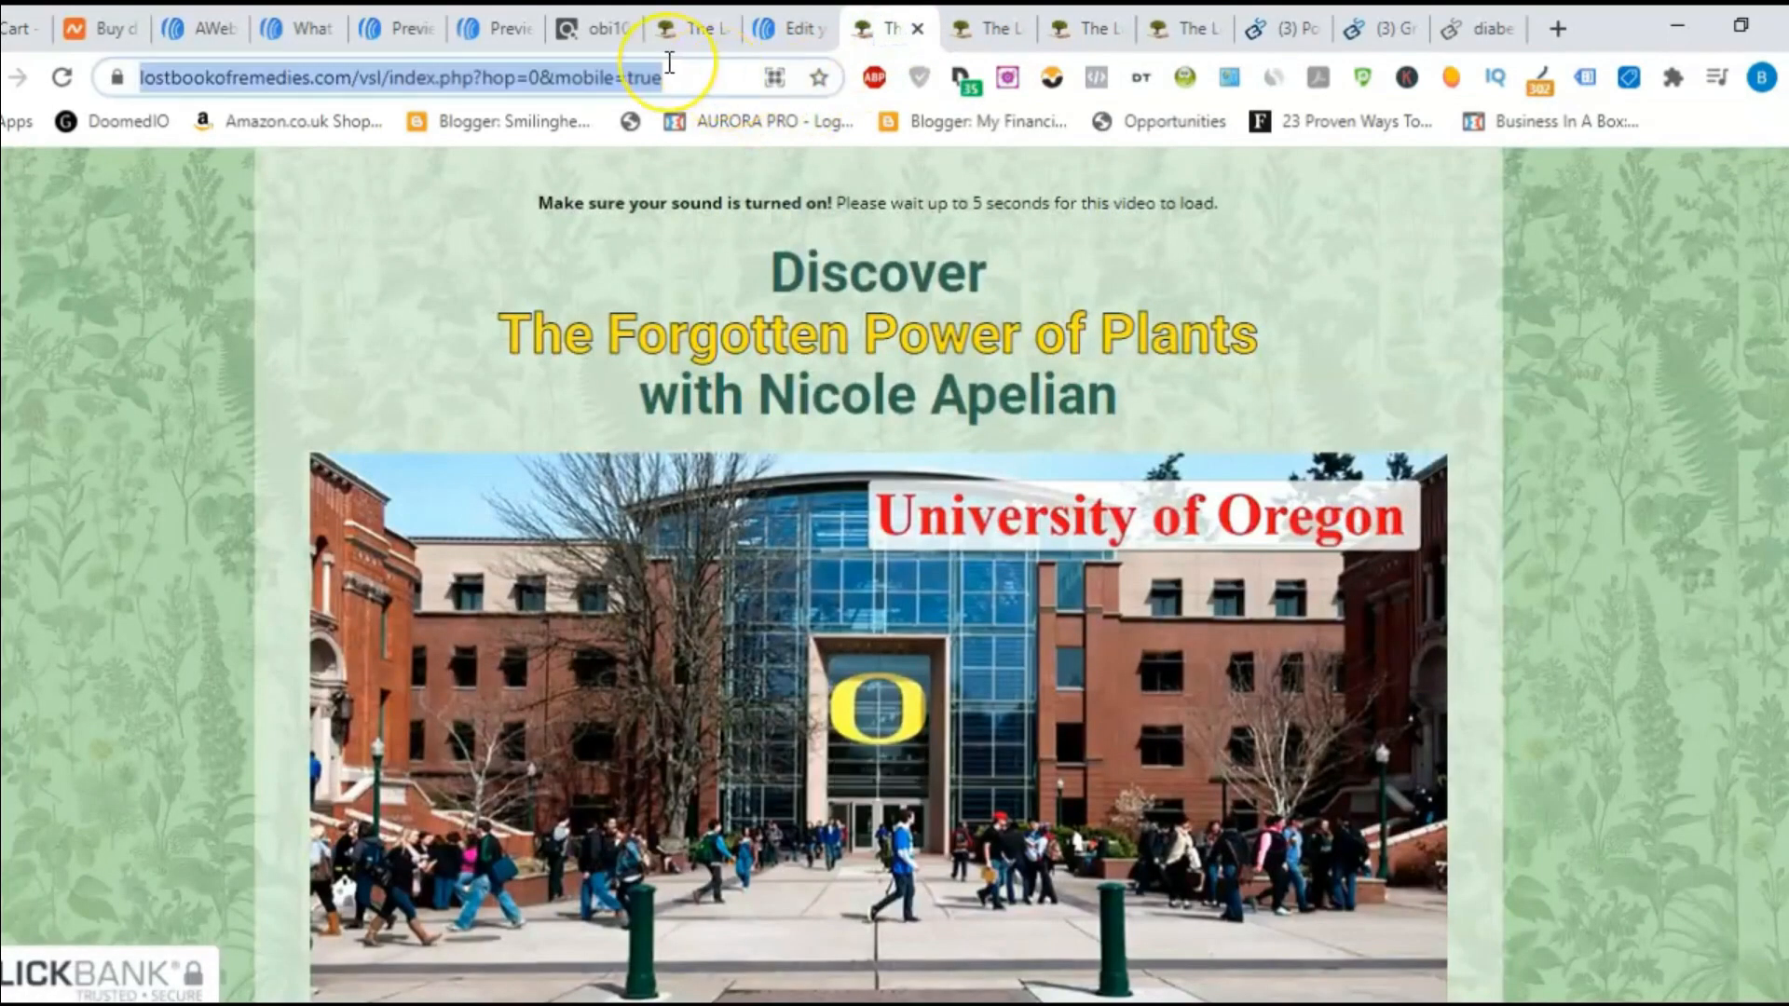
right_click(650, 89)
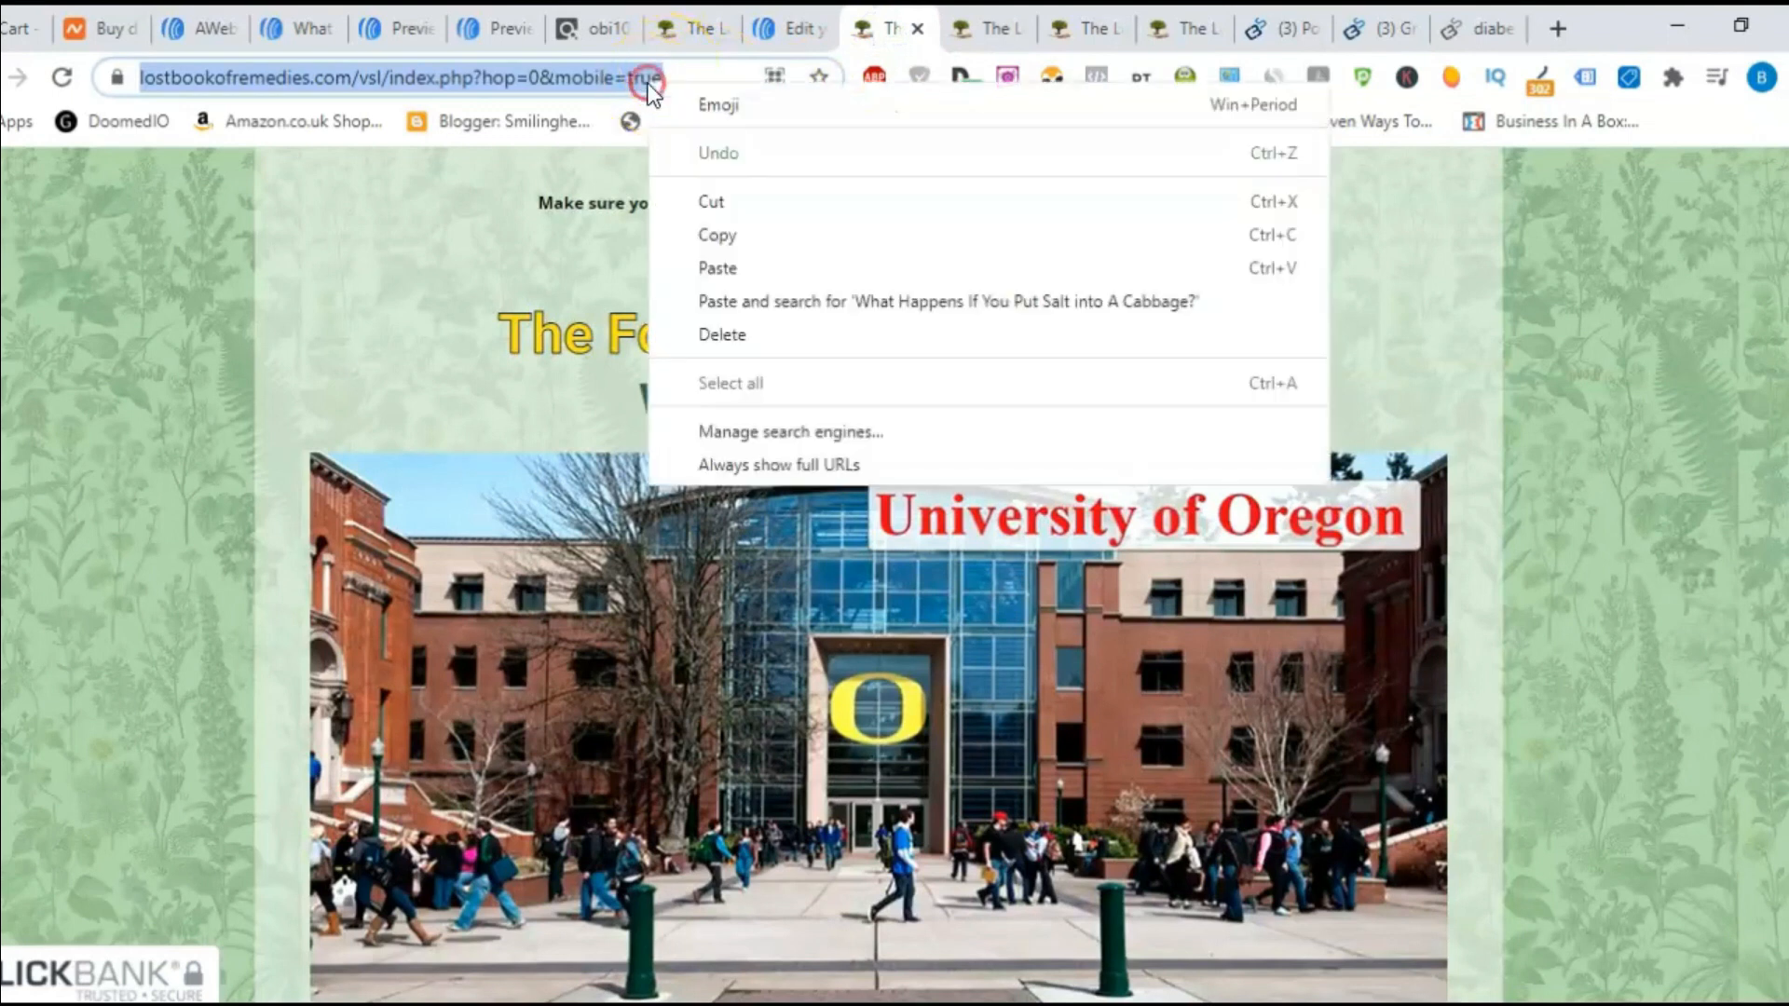
left_click(797, 227)
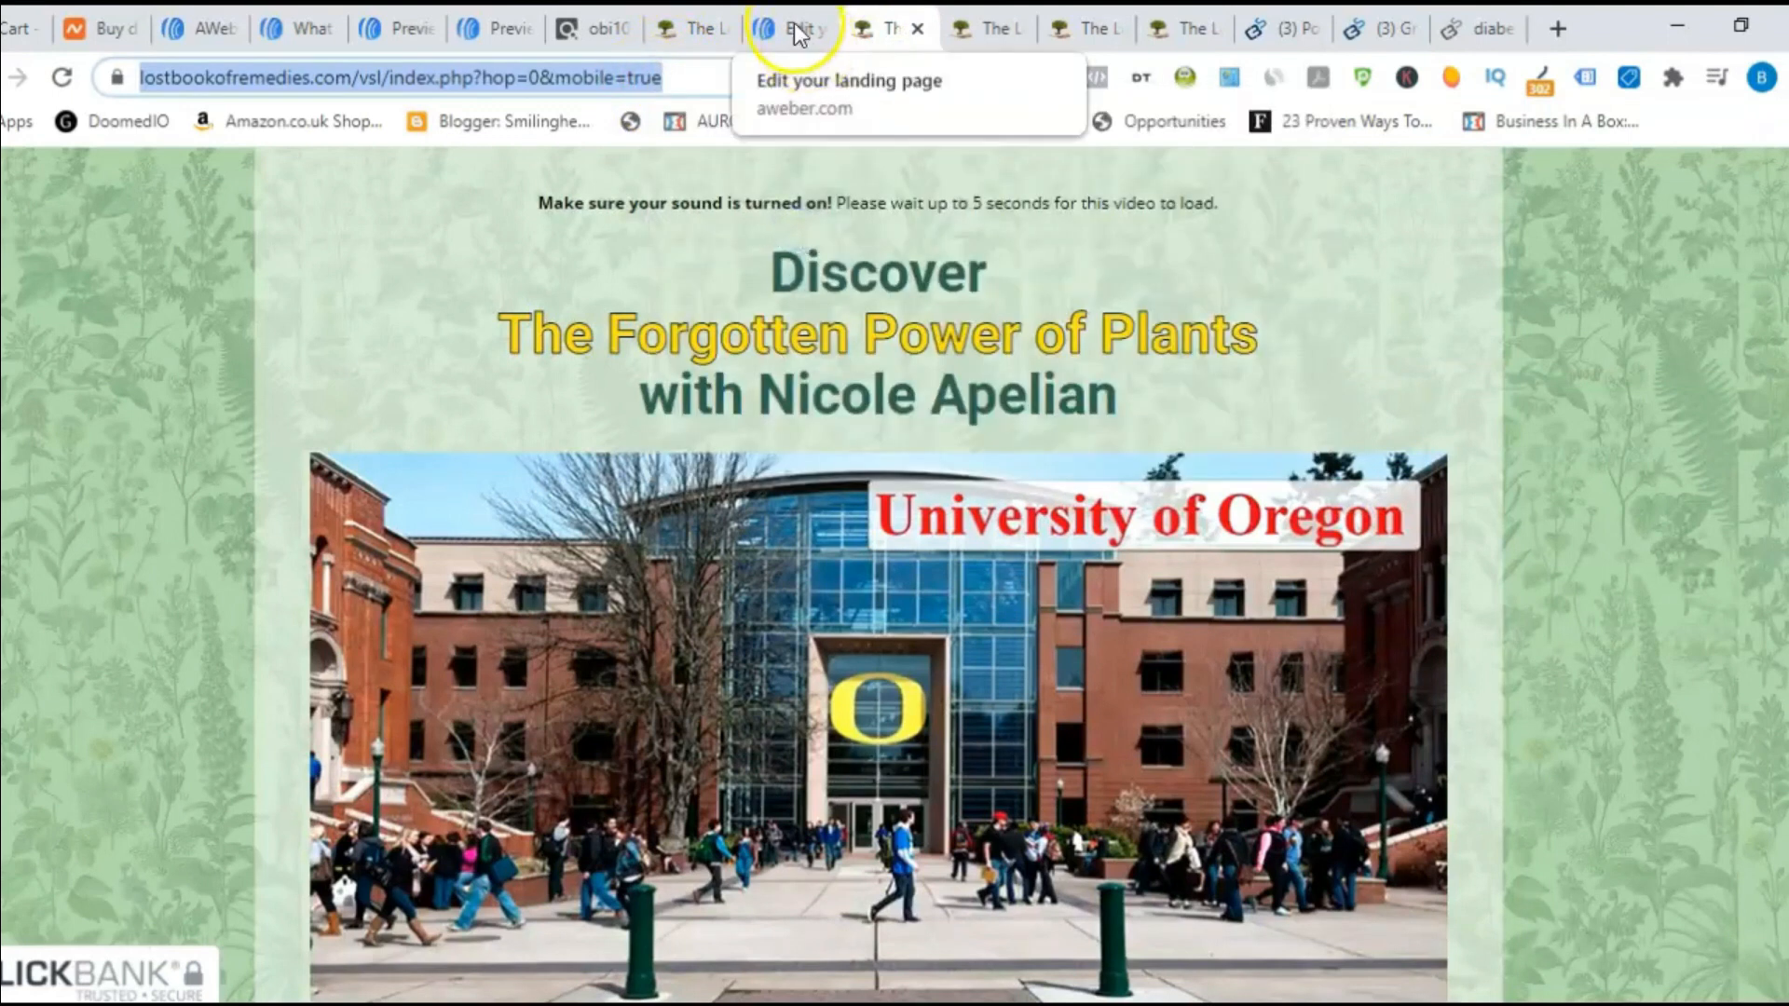
left_click(797, 28)
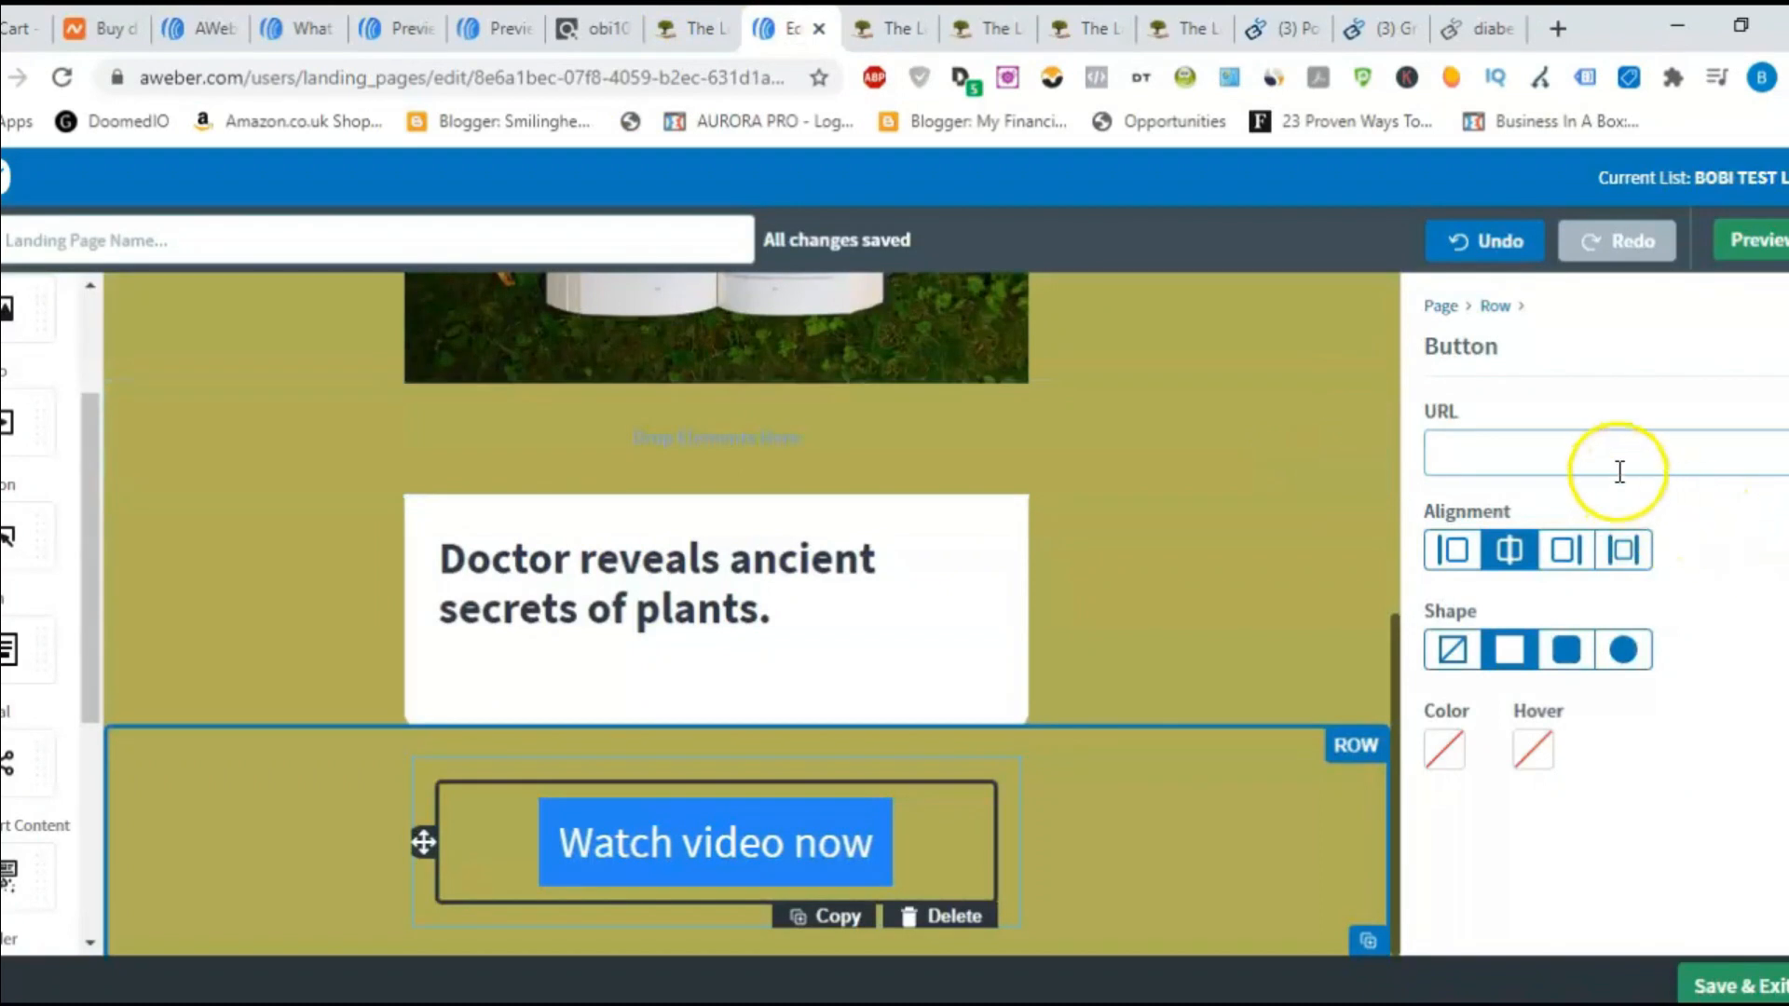
key("ctrl+v")
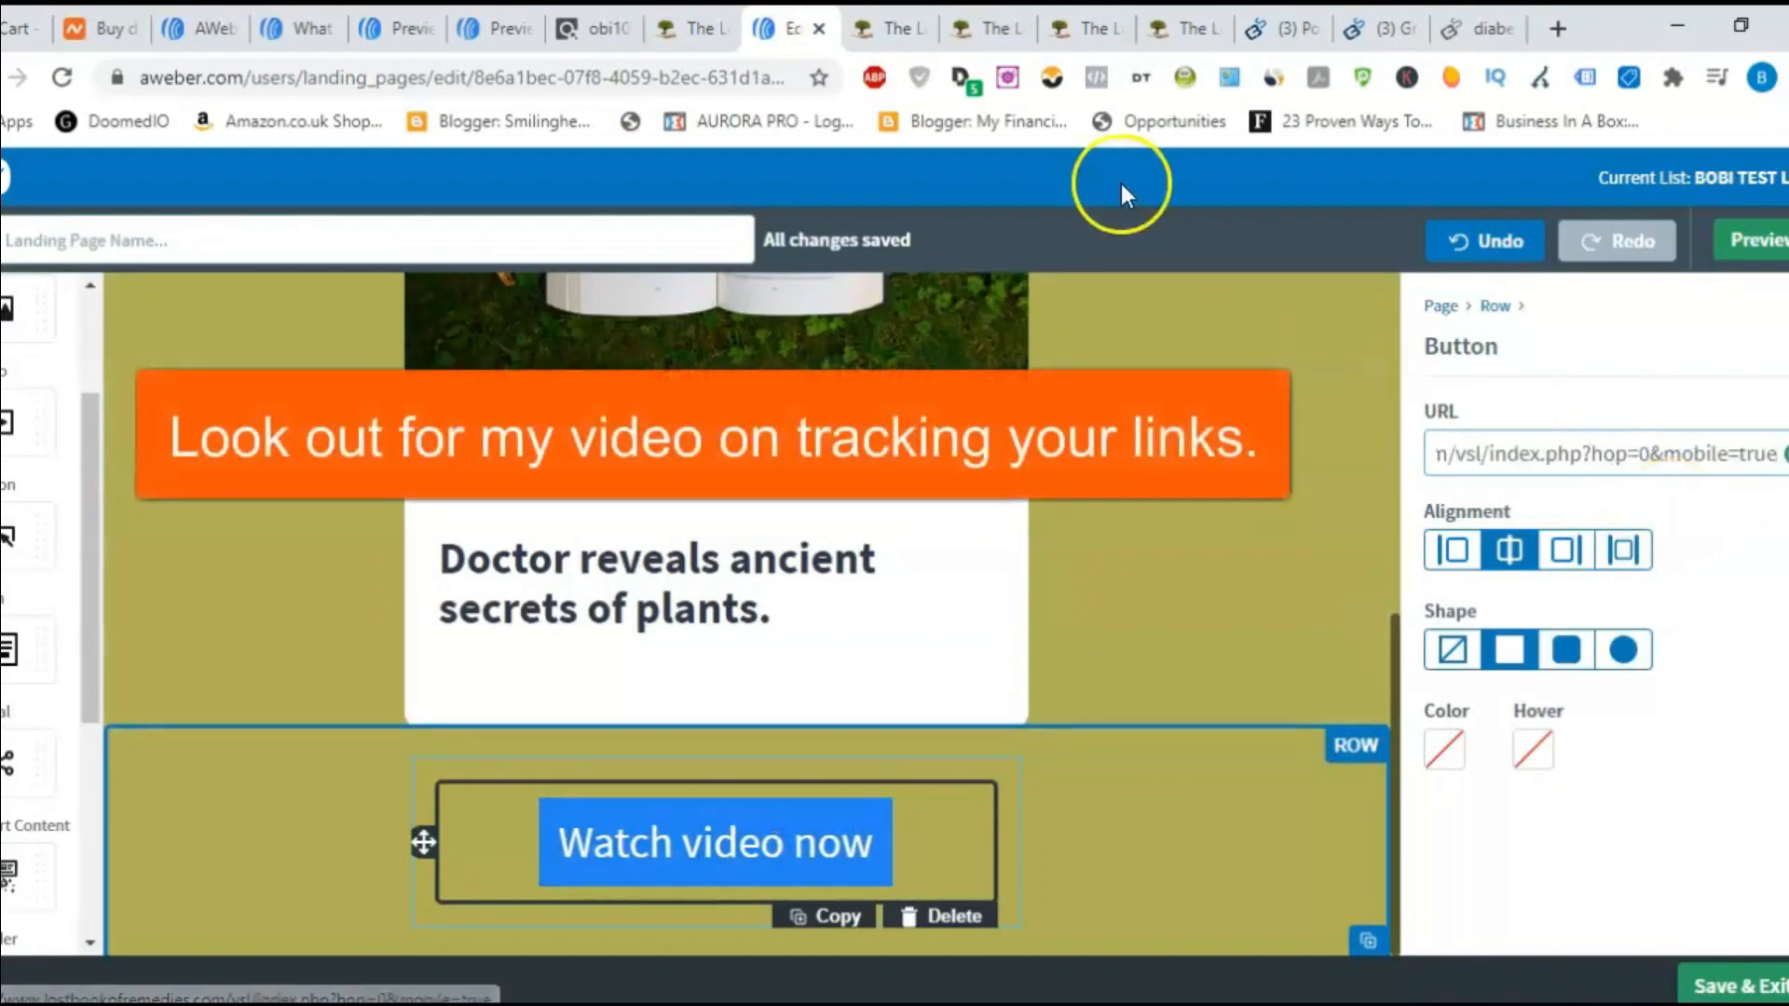
- Compare the sales page's headline, video and book offers with the landing page's headline, image, text and button
left_click(900, 30)
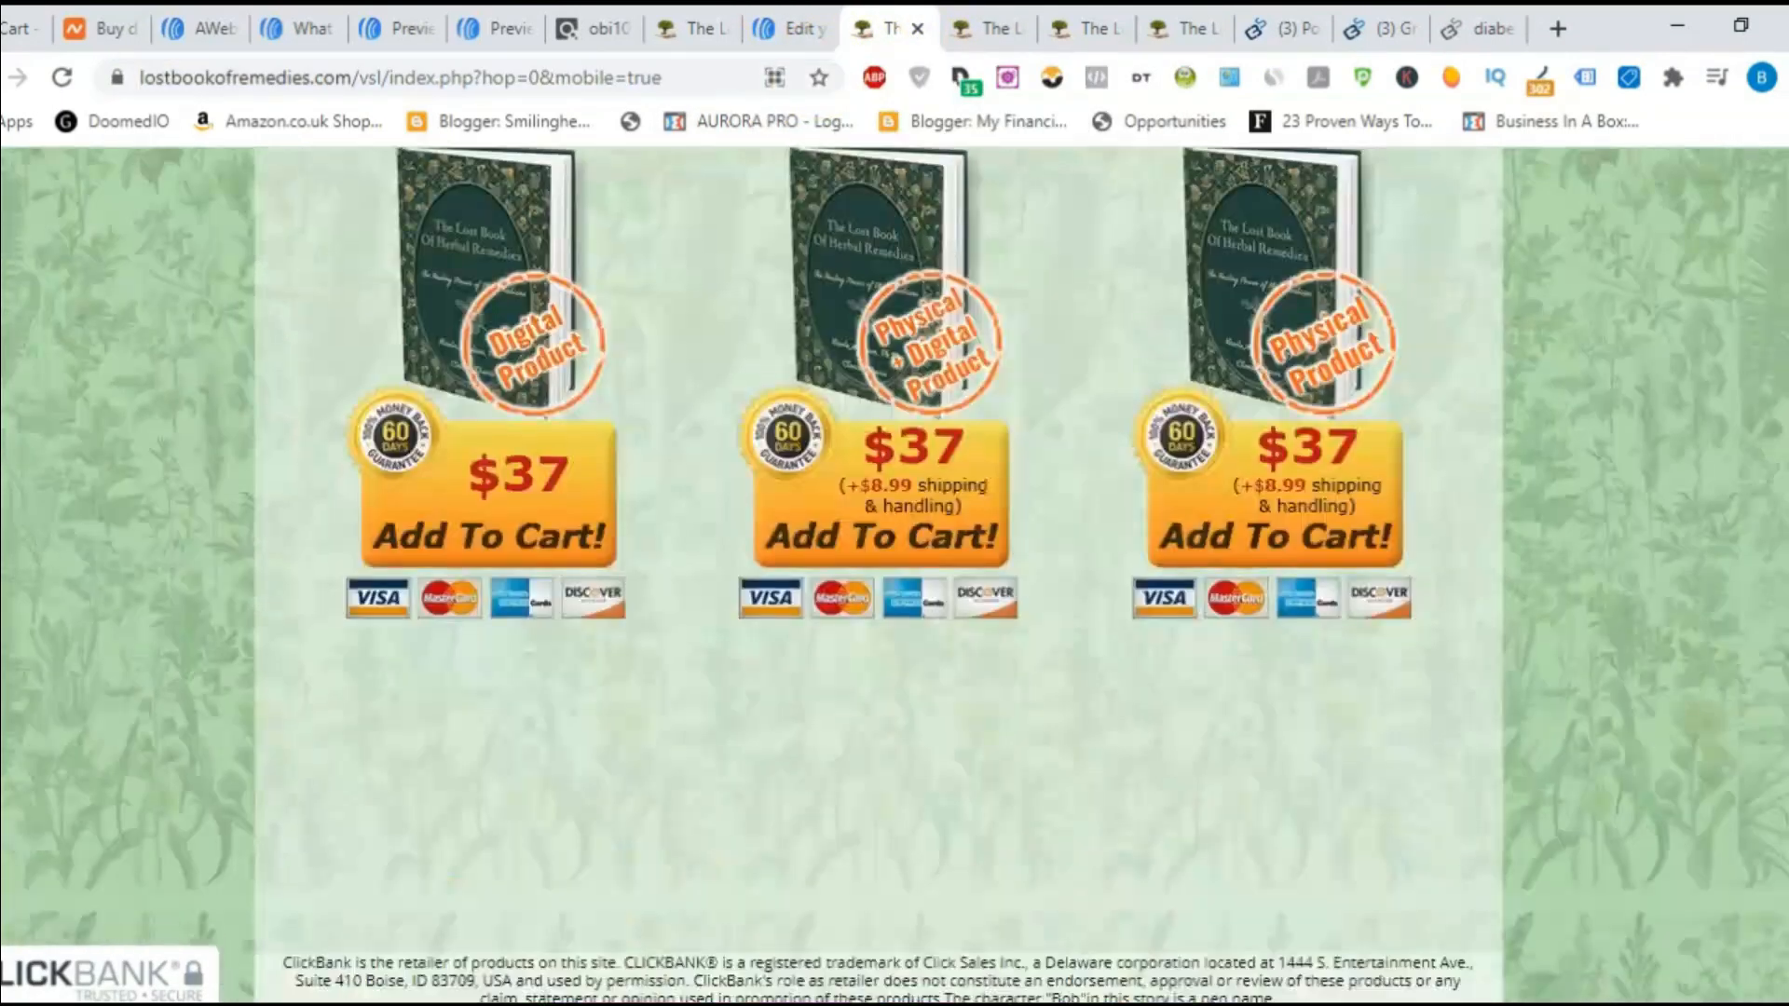
scroll(895, 575, "down", 2)
scroll(895, 575, "up", 10)
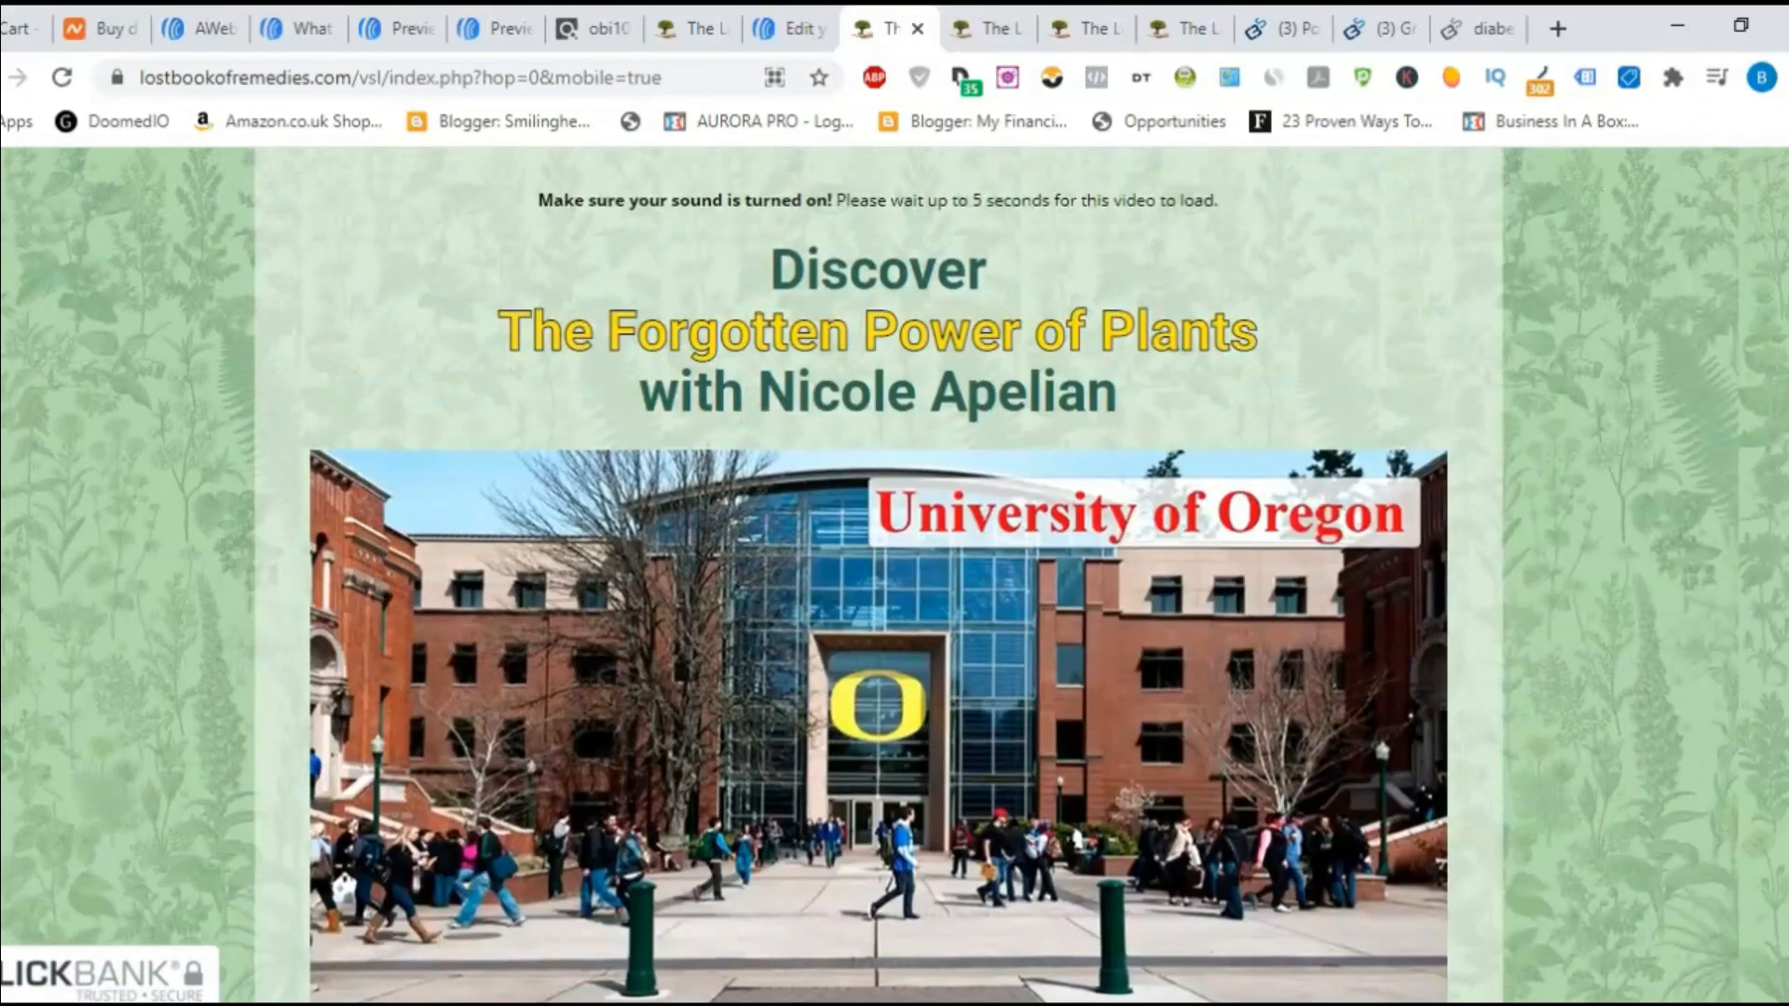
left_click(797, 32)
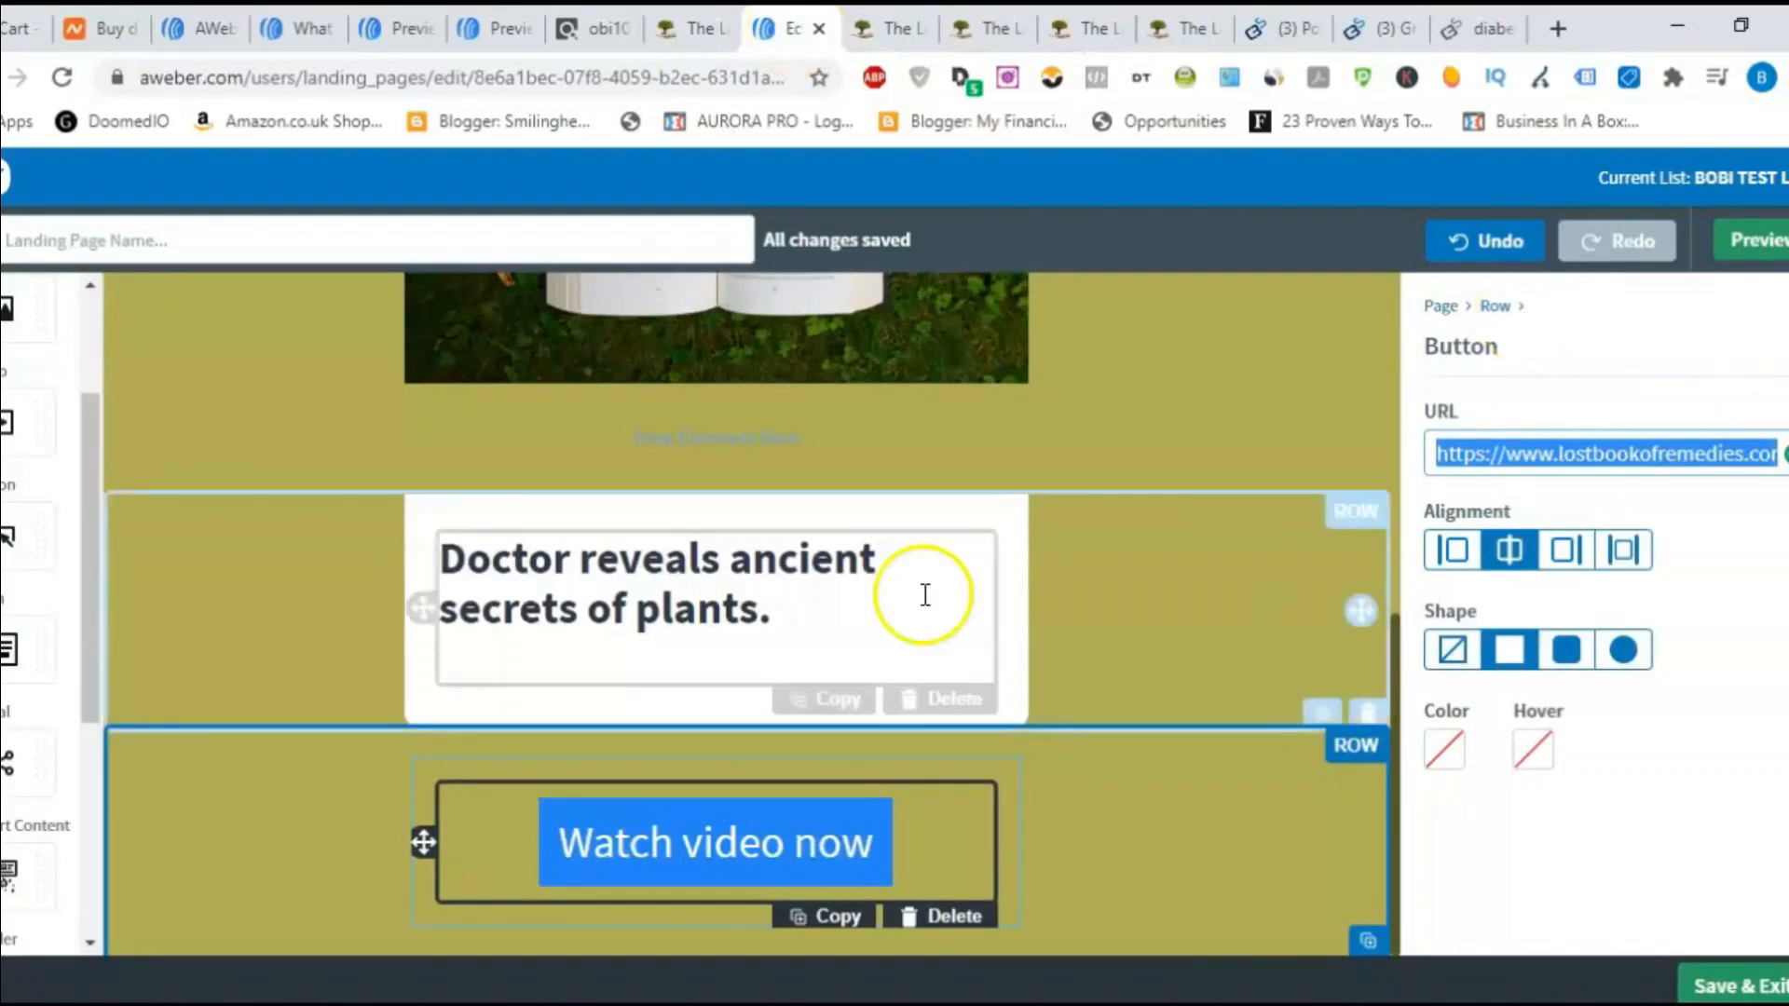
left_click_drag(1395, 783, 1418, 451)
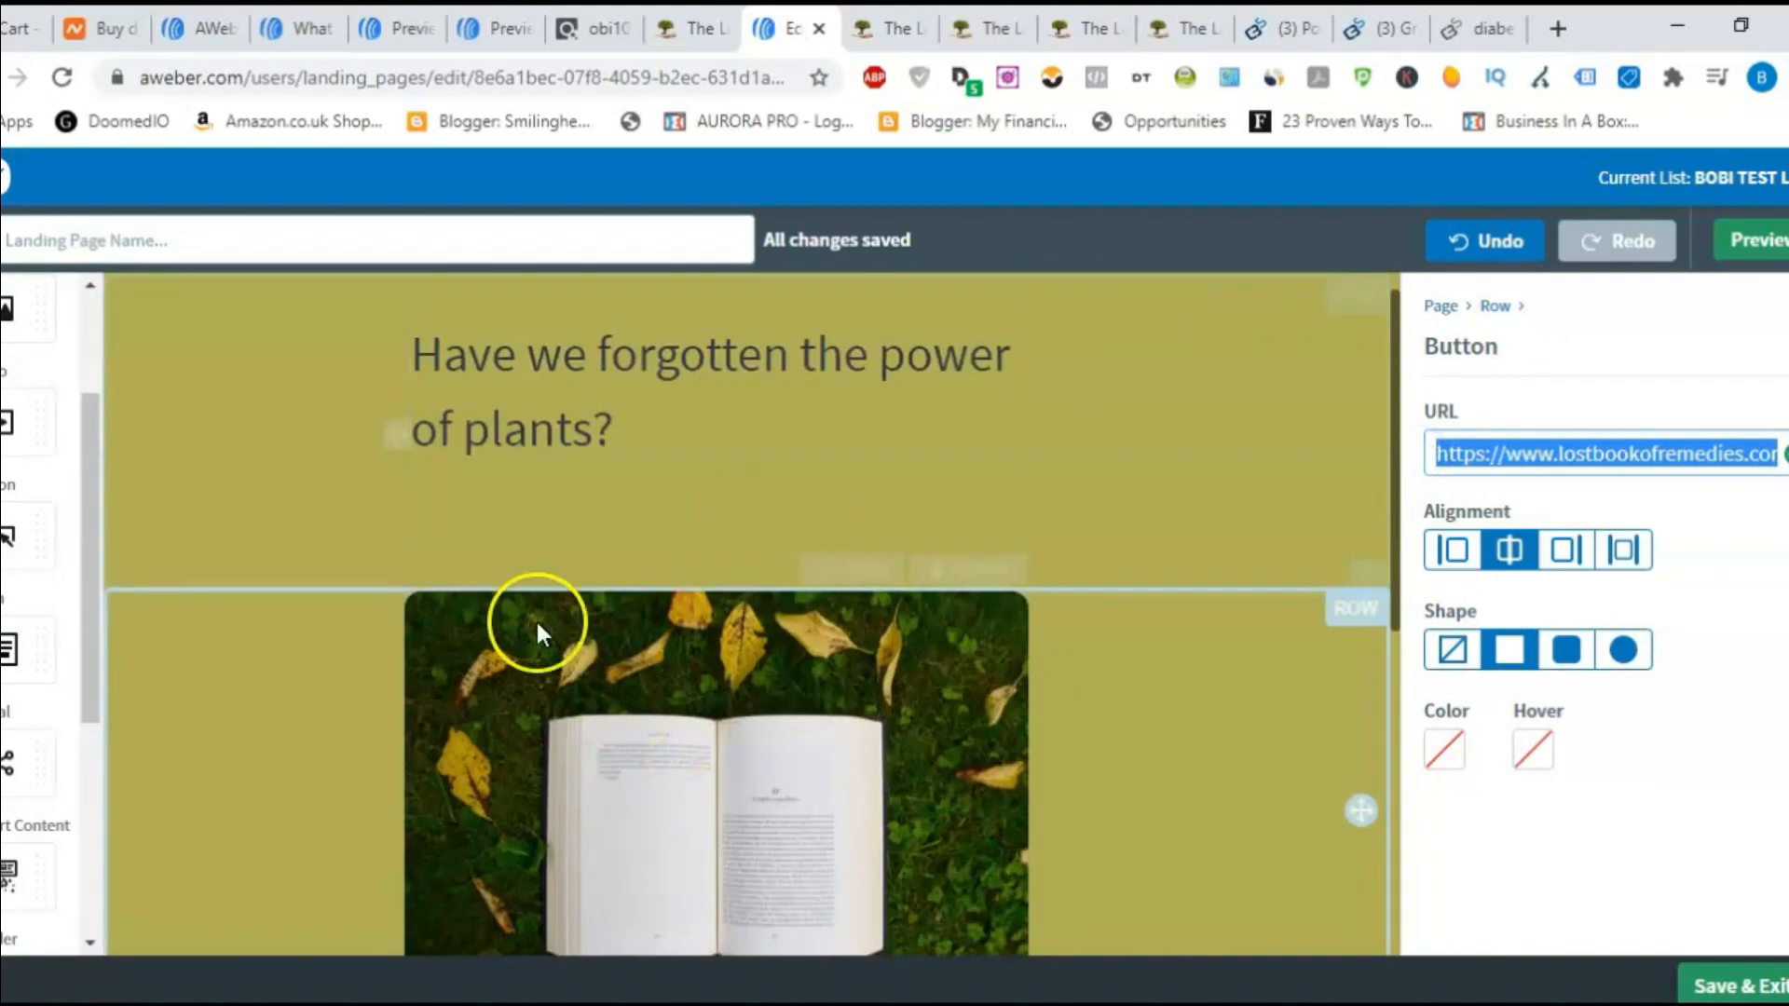
left_click(883, 36)
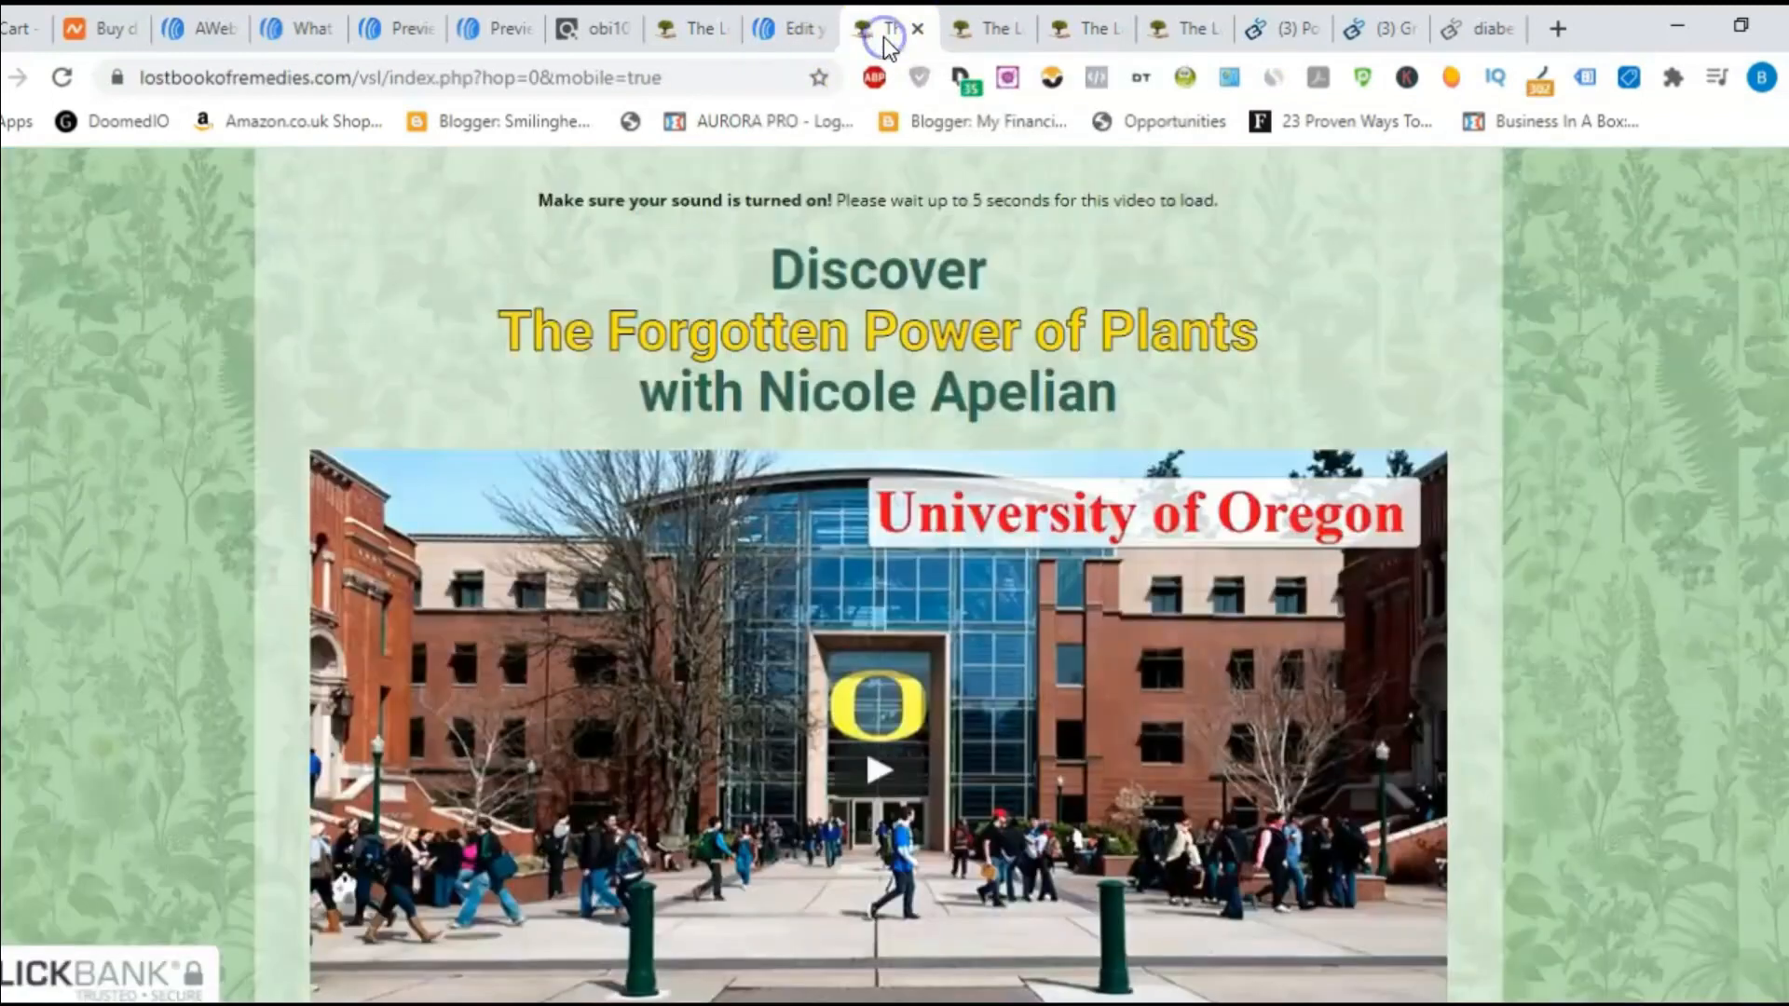
left_click(786, 37)
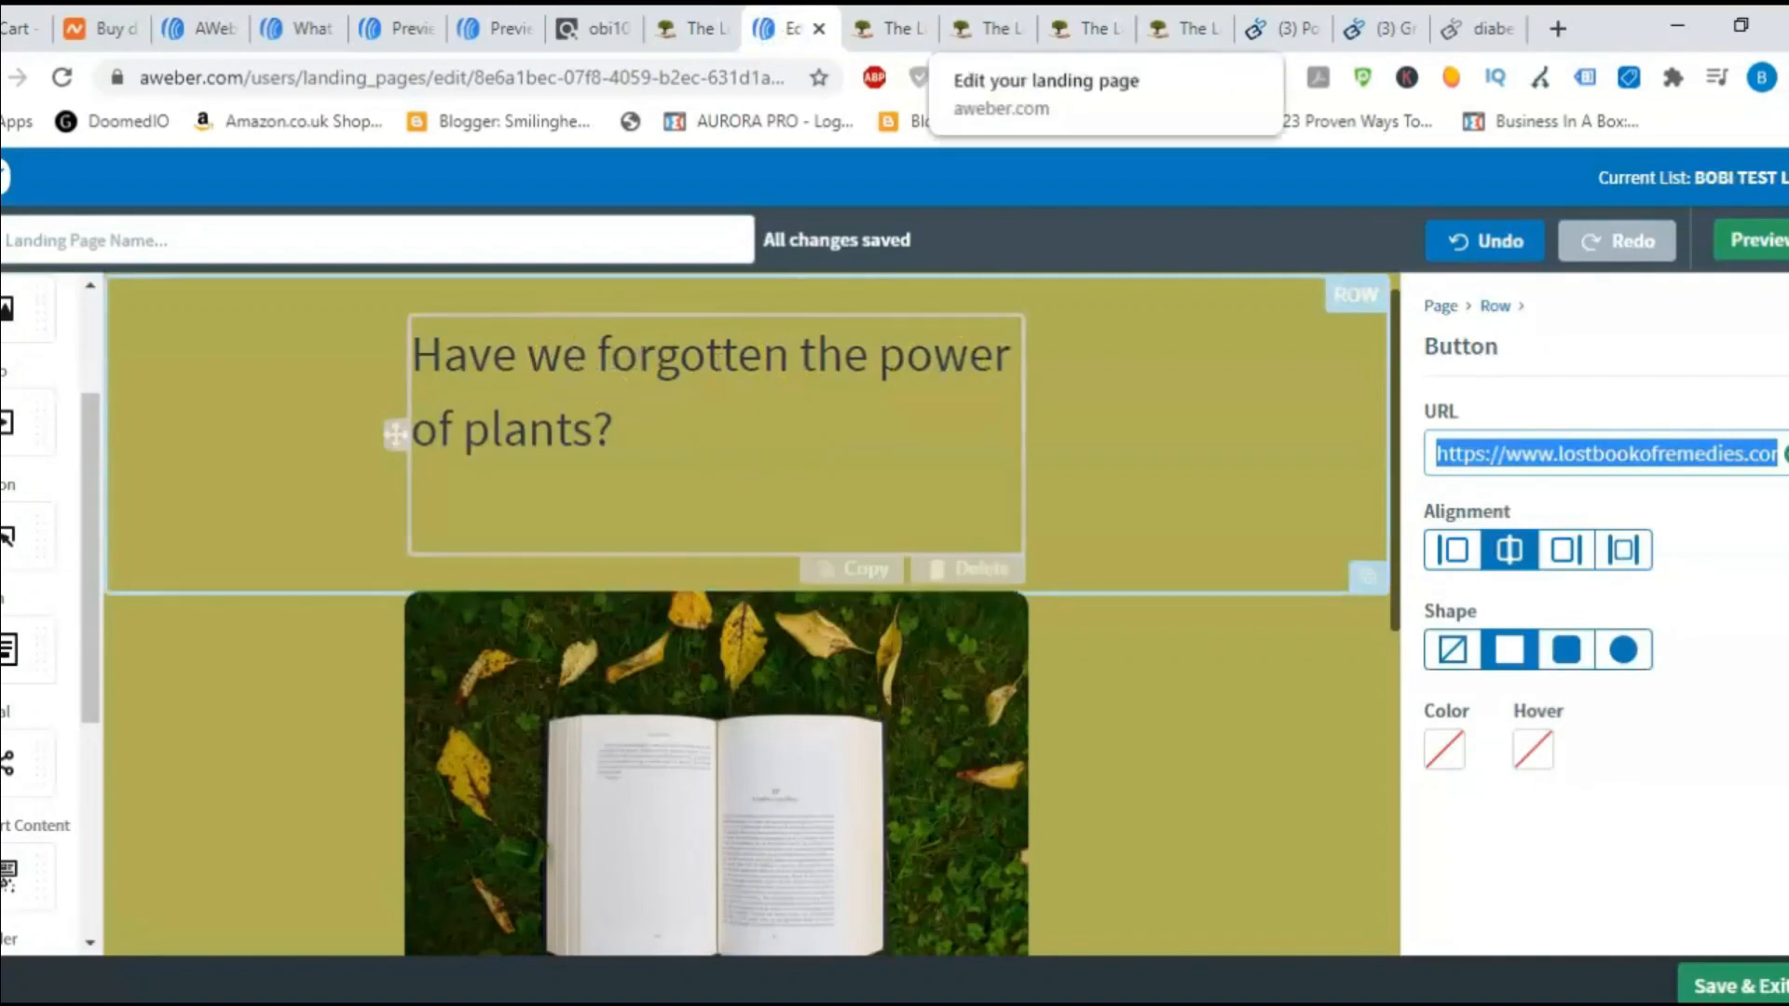
left_click(886, 23)
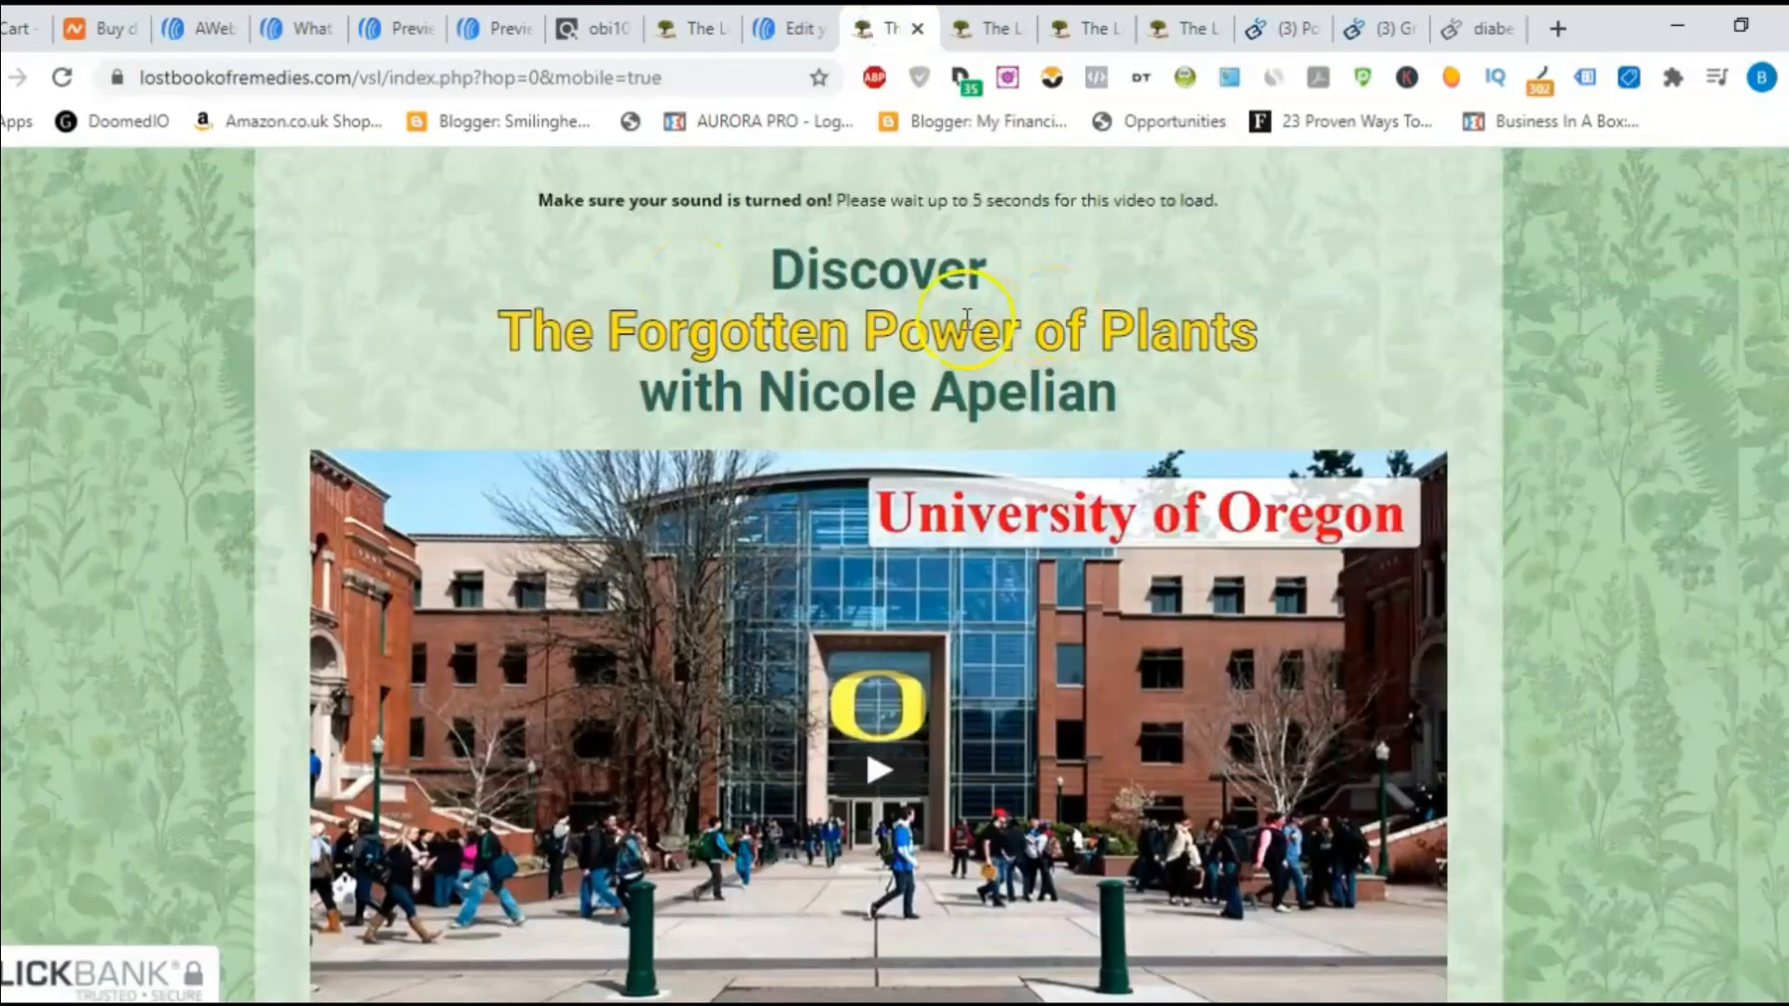
scroll(879, 575, "down", 10)
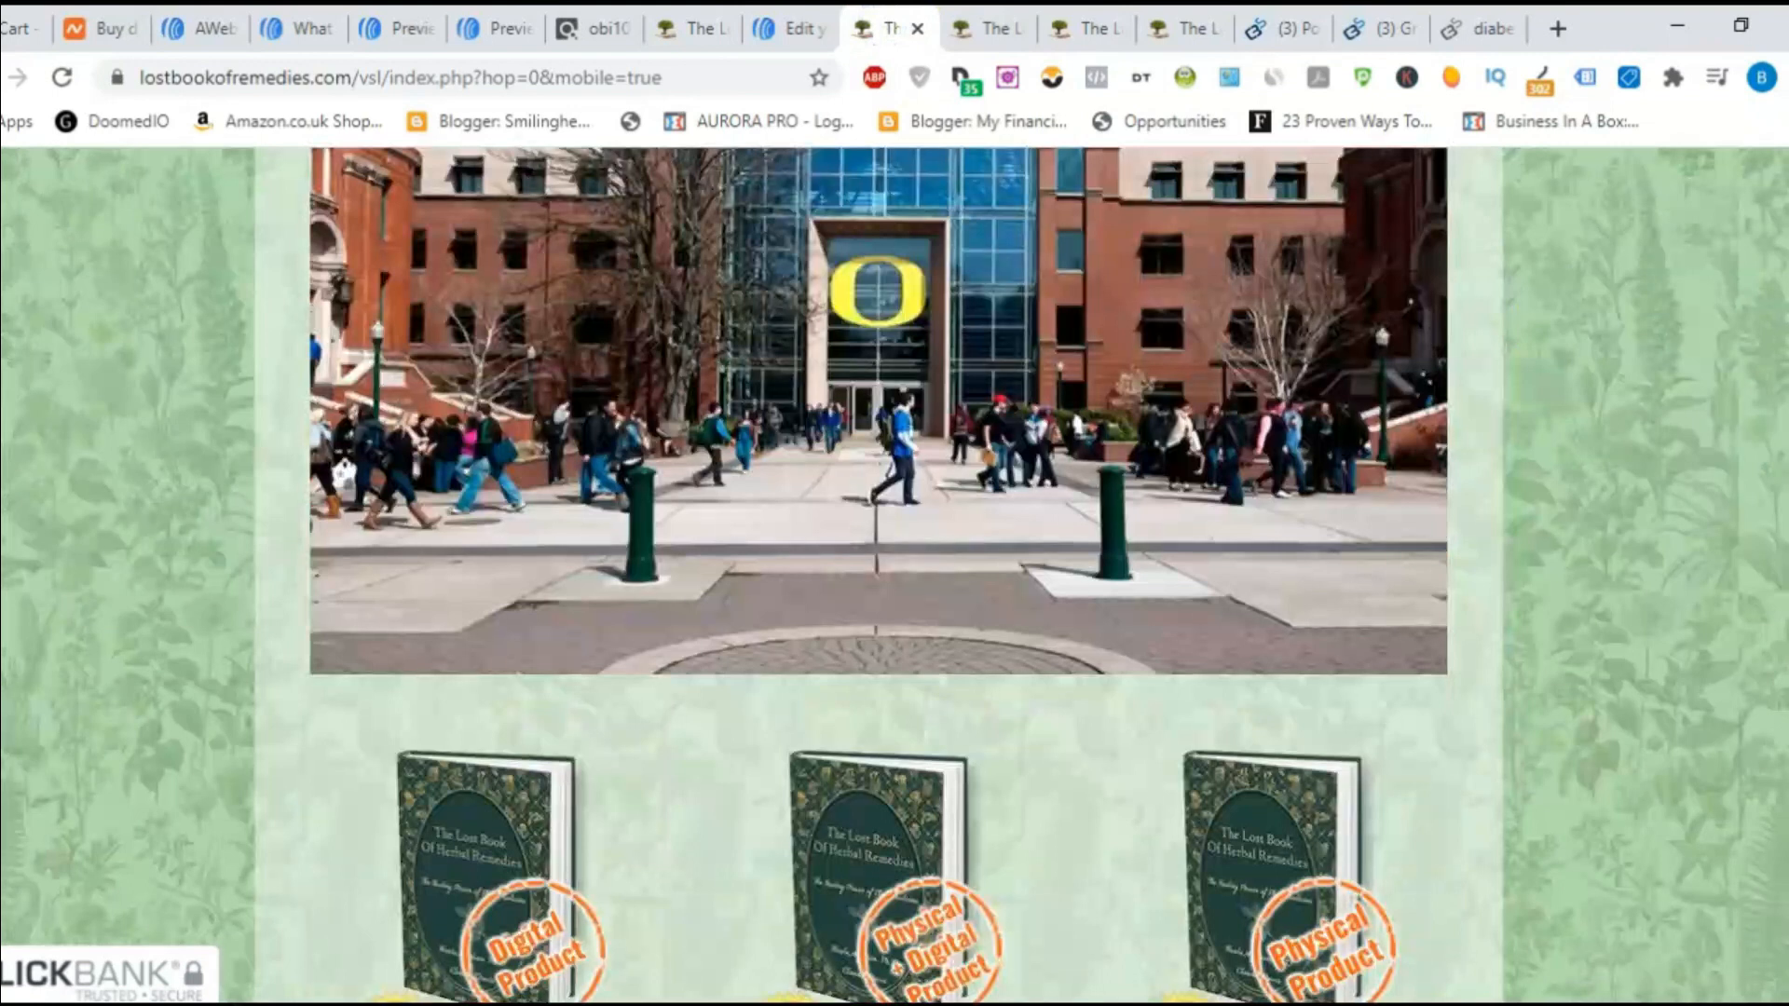
scroll(879, 575, "up", 9)
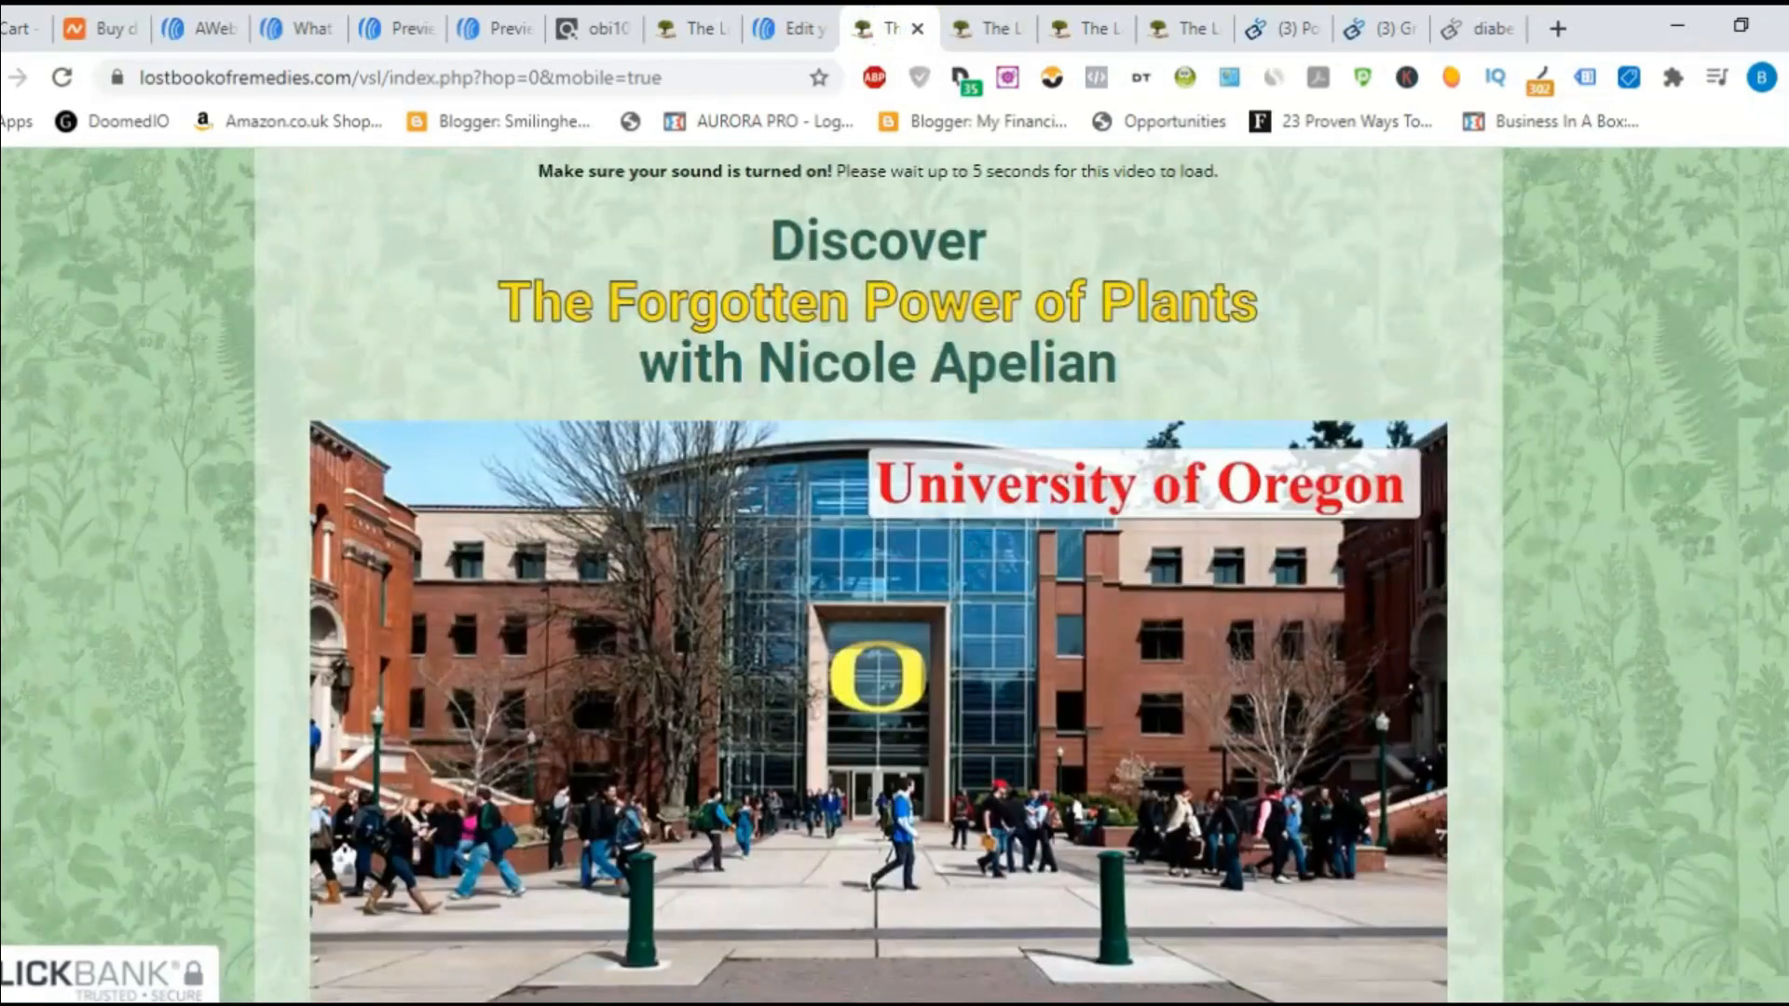
left_click(800, 28)
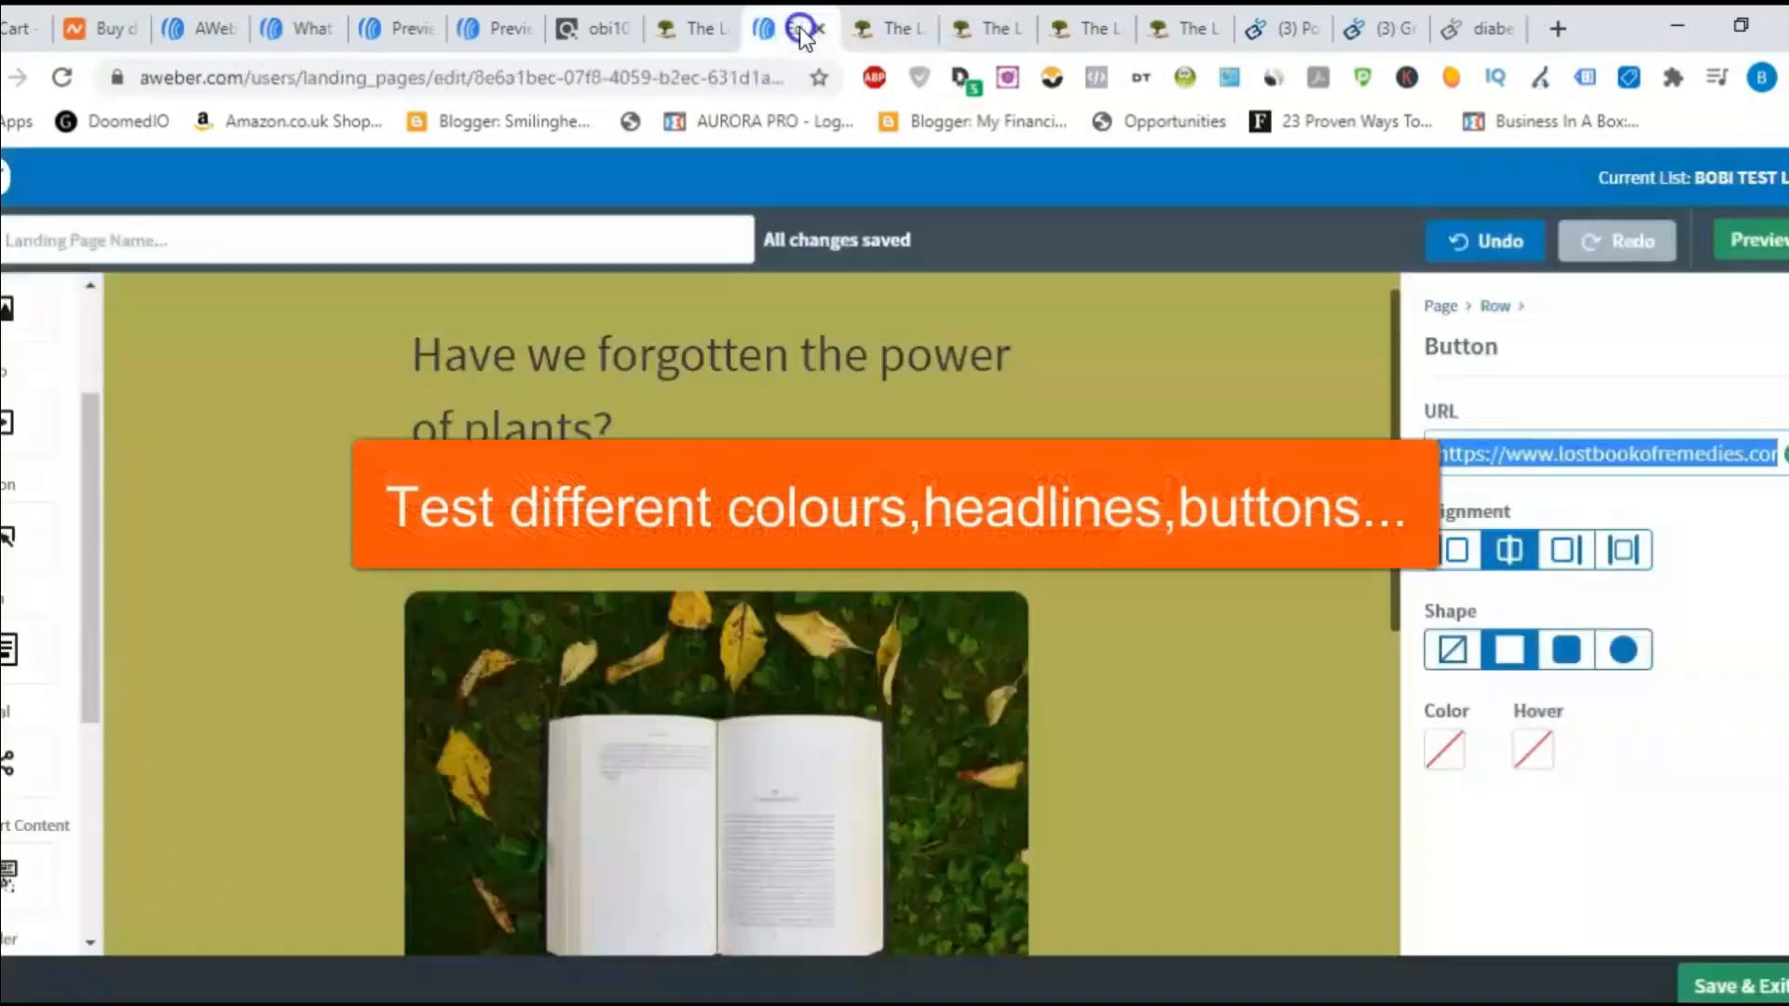
left_click_drag(1397, 388, 1406, 779)
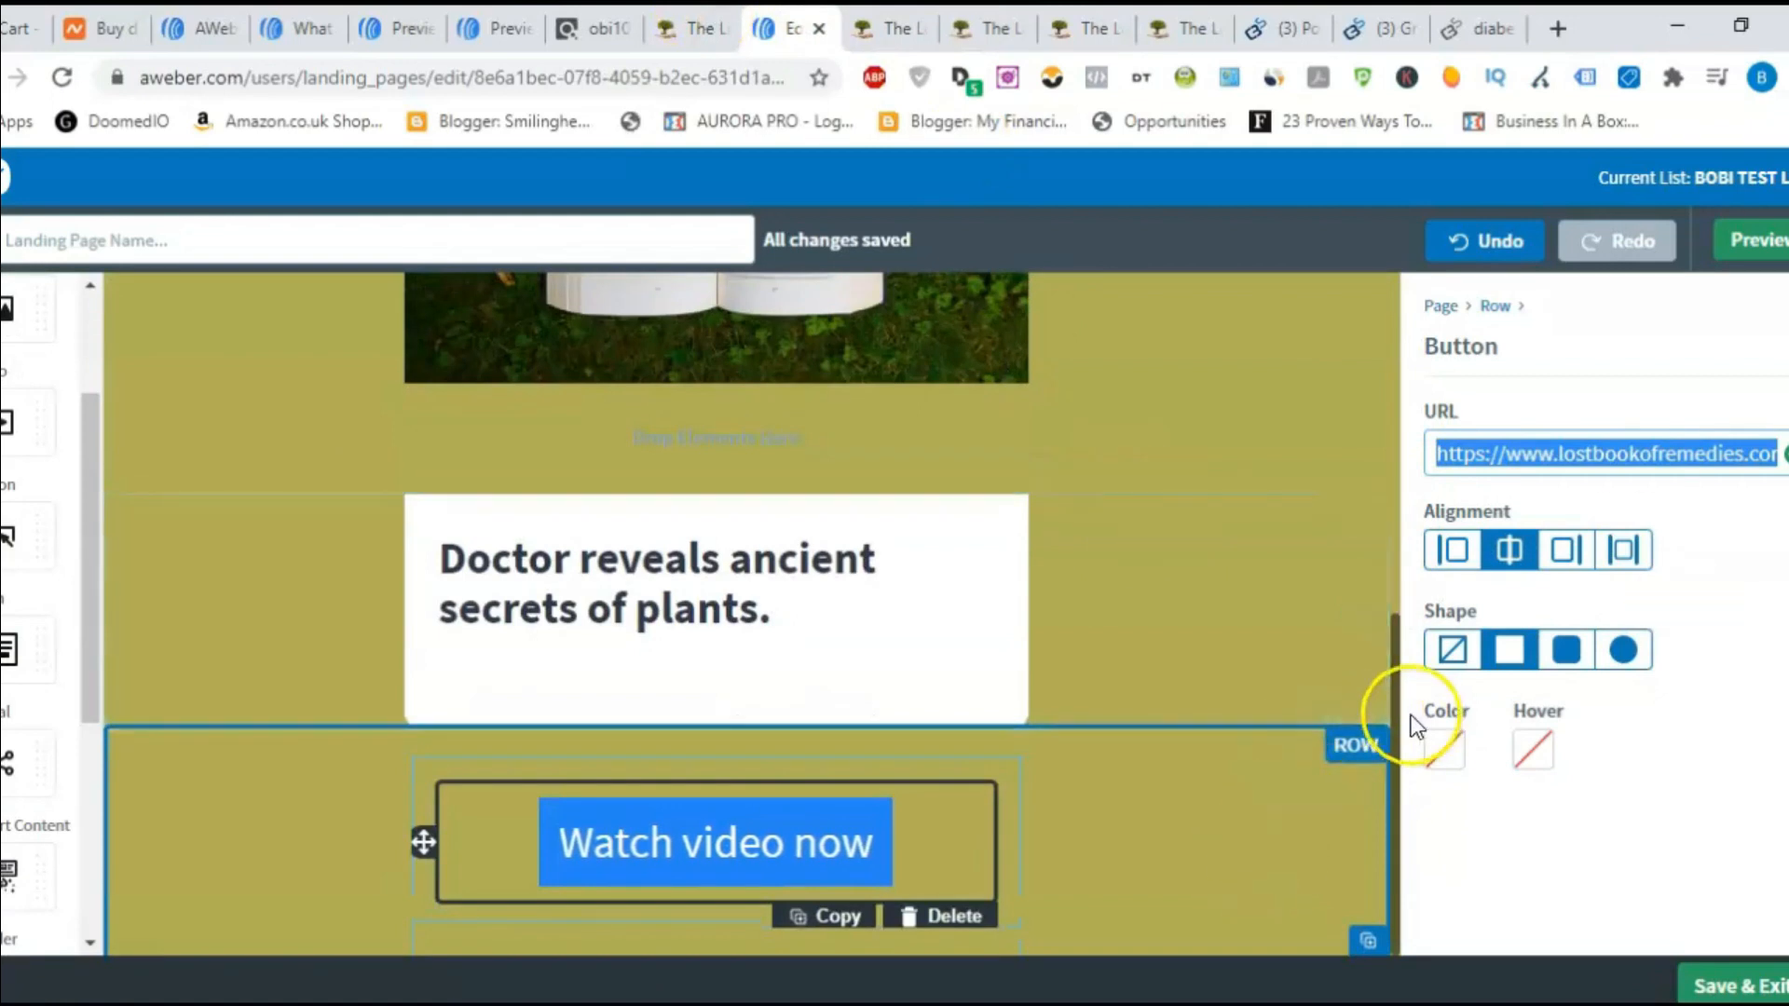
left_click(1395, 667)
left_click_drag(1395, 667, 1410, 334)
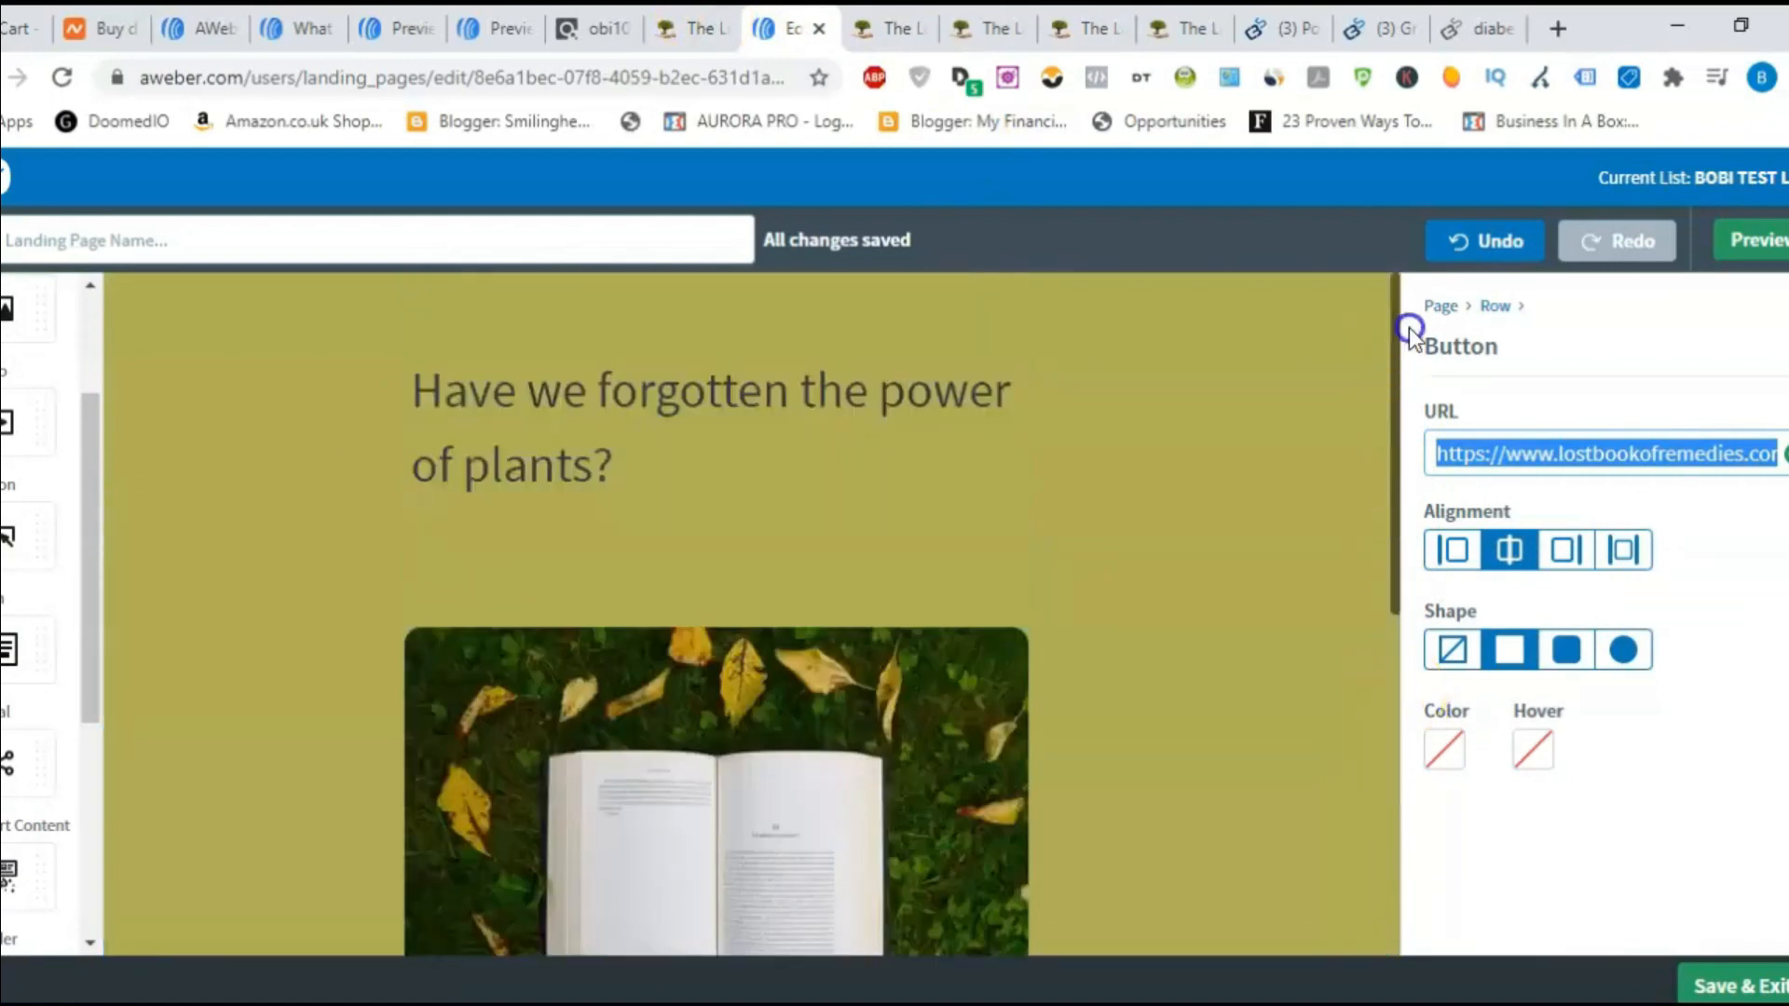
left_click(893, 39)
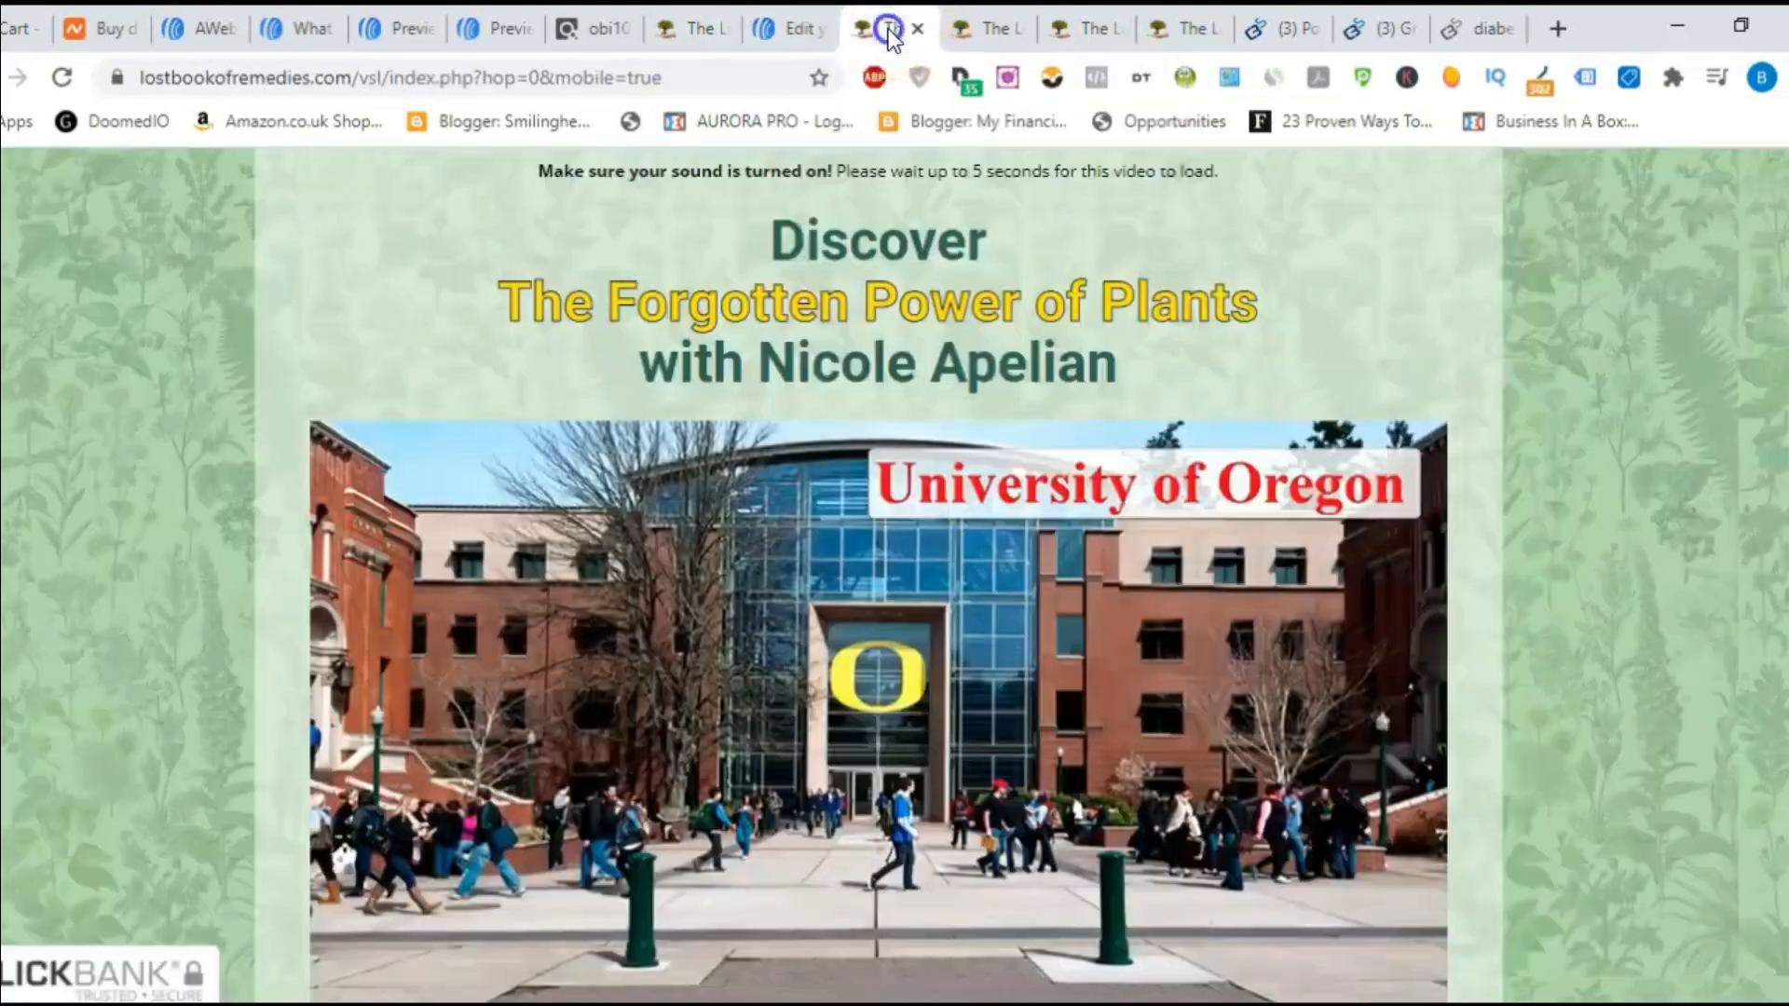
left_click(786, 33)
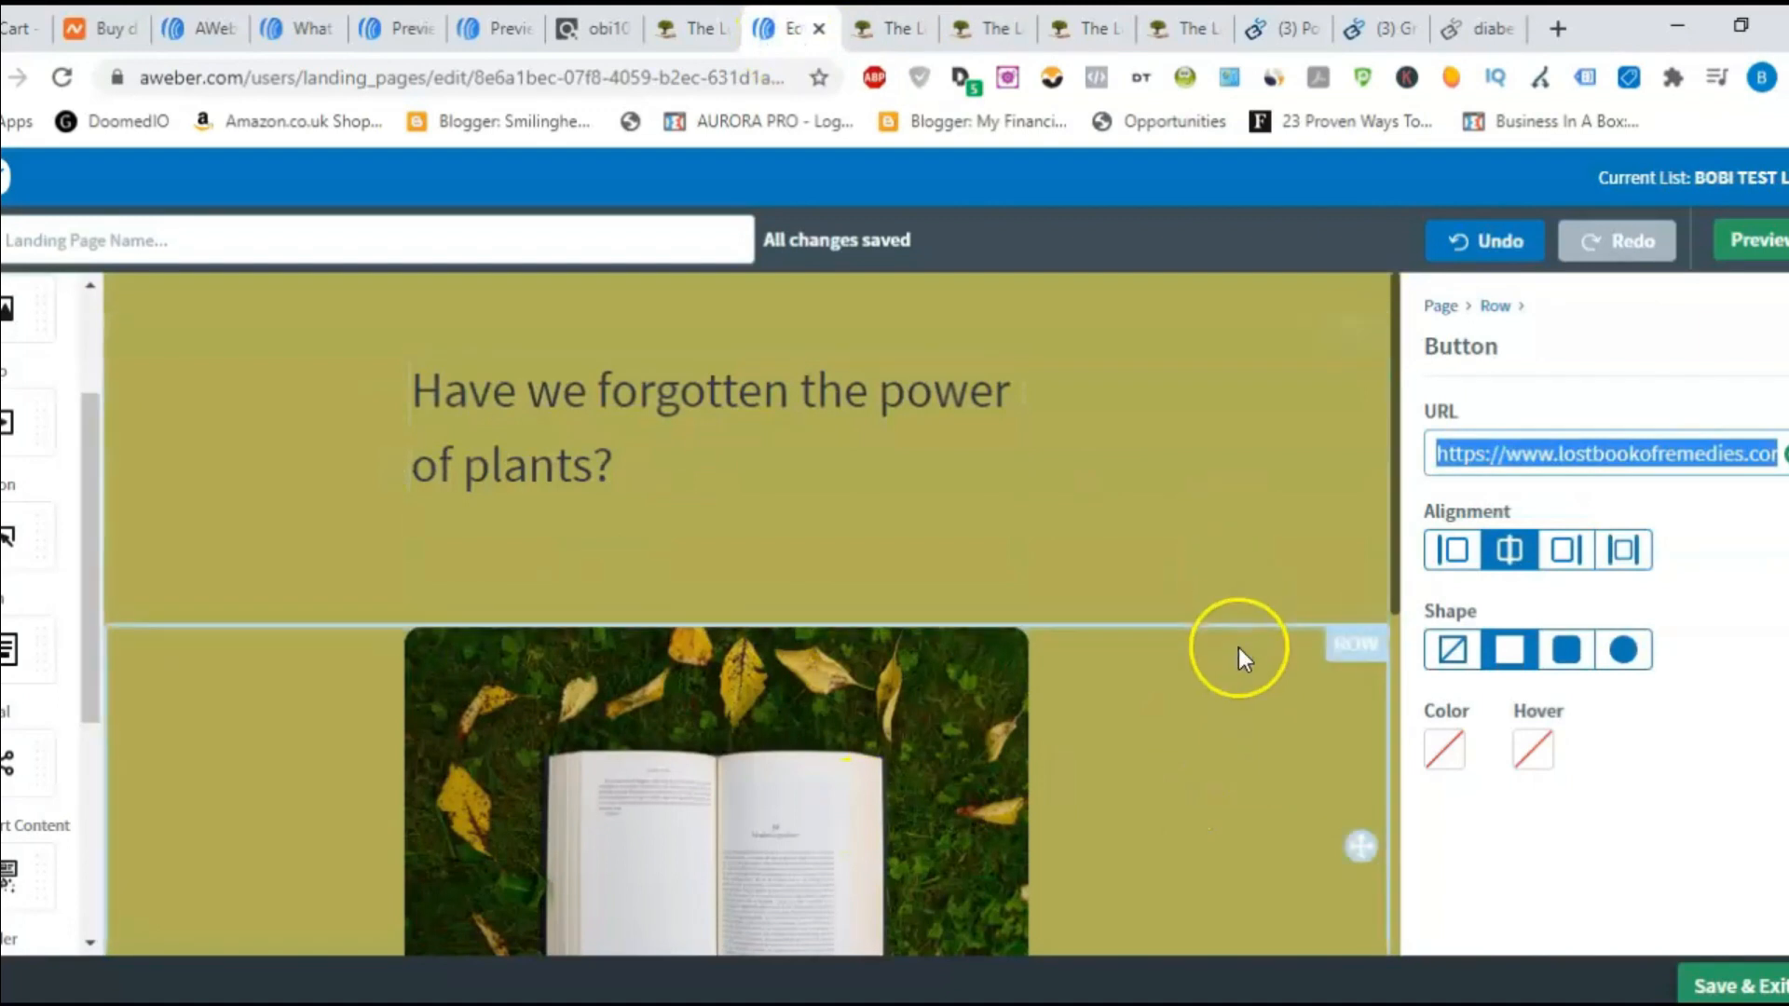
- Check the landing page's headline, image, text and Watch video now button against the sales page's headline and video
left_click(881, 29)
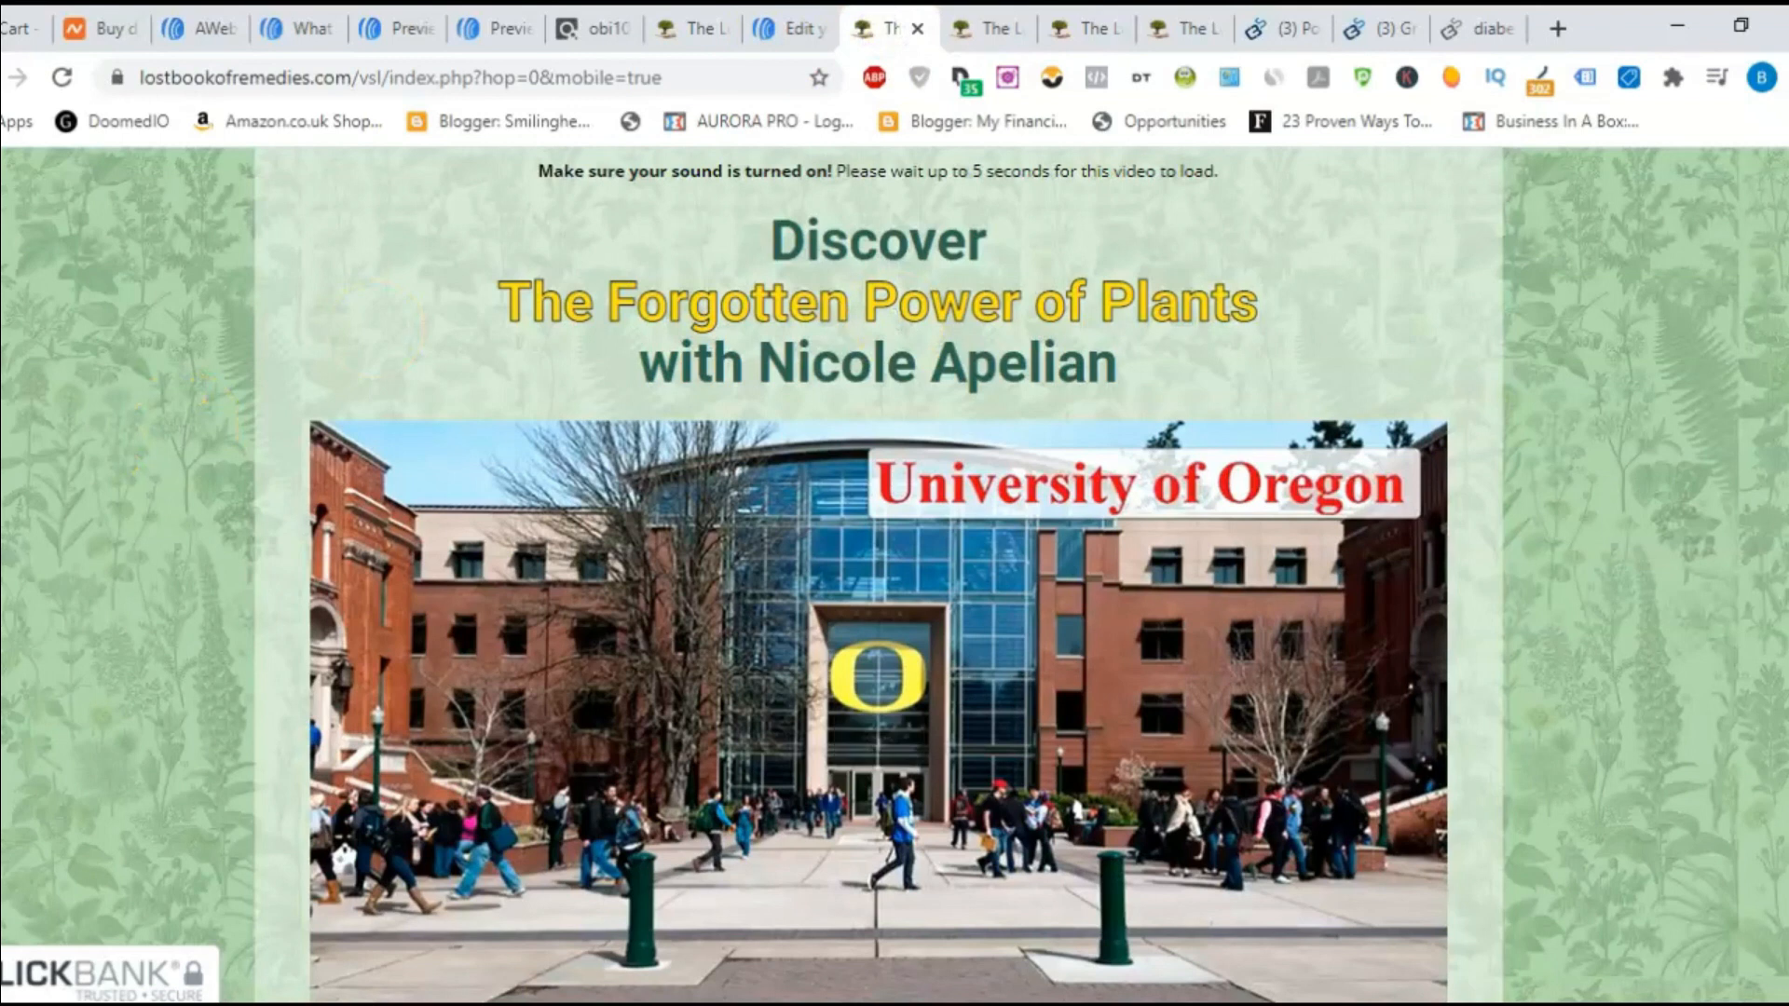
scroll(876, 575, "down", 5)
left_click(803, 23)
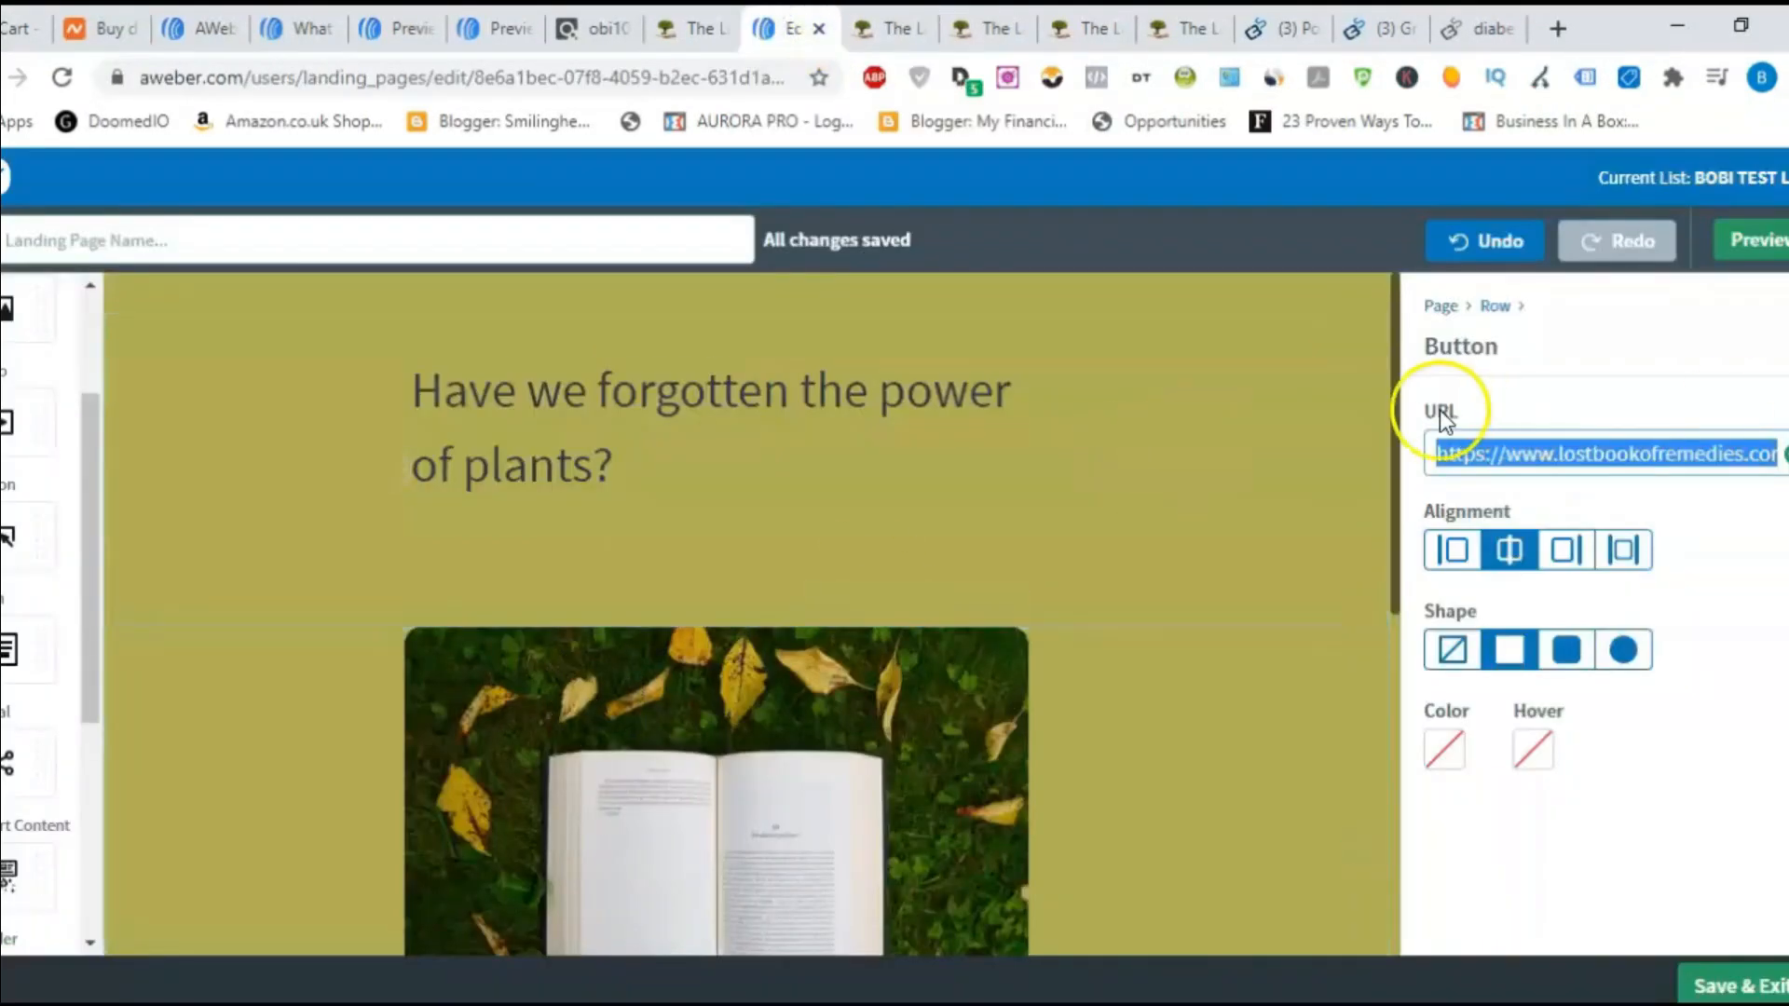
left_click_drag(1395, 401, 1385, 475)
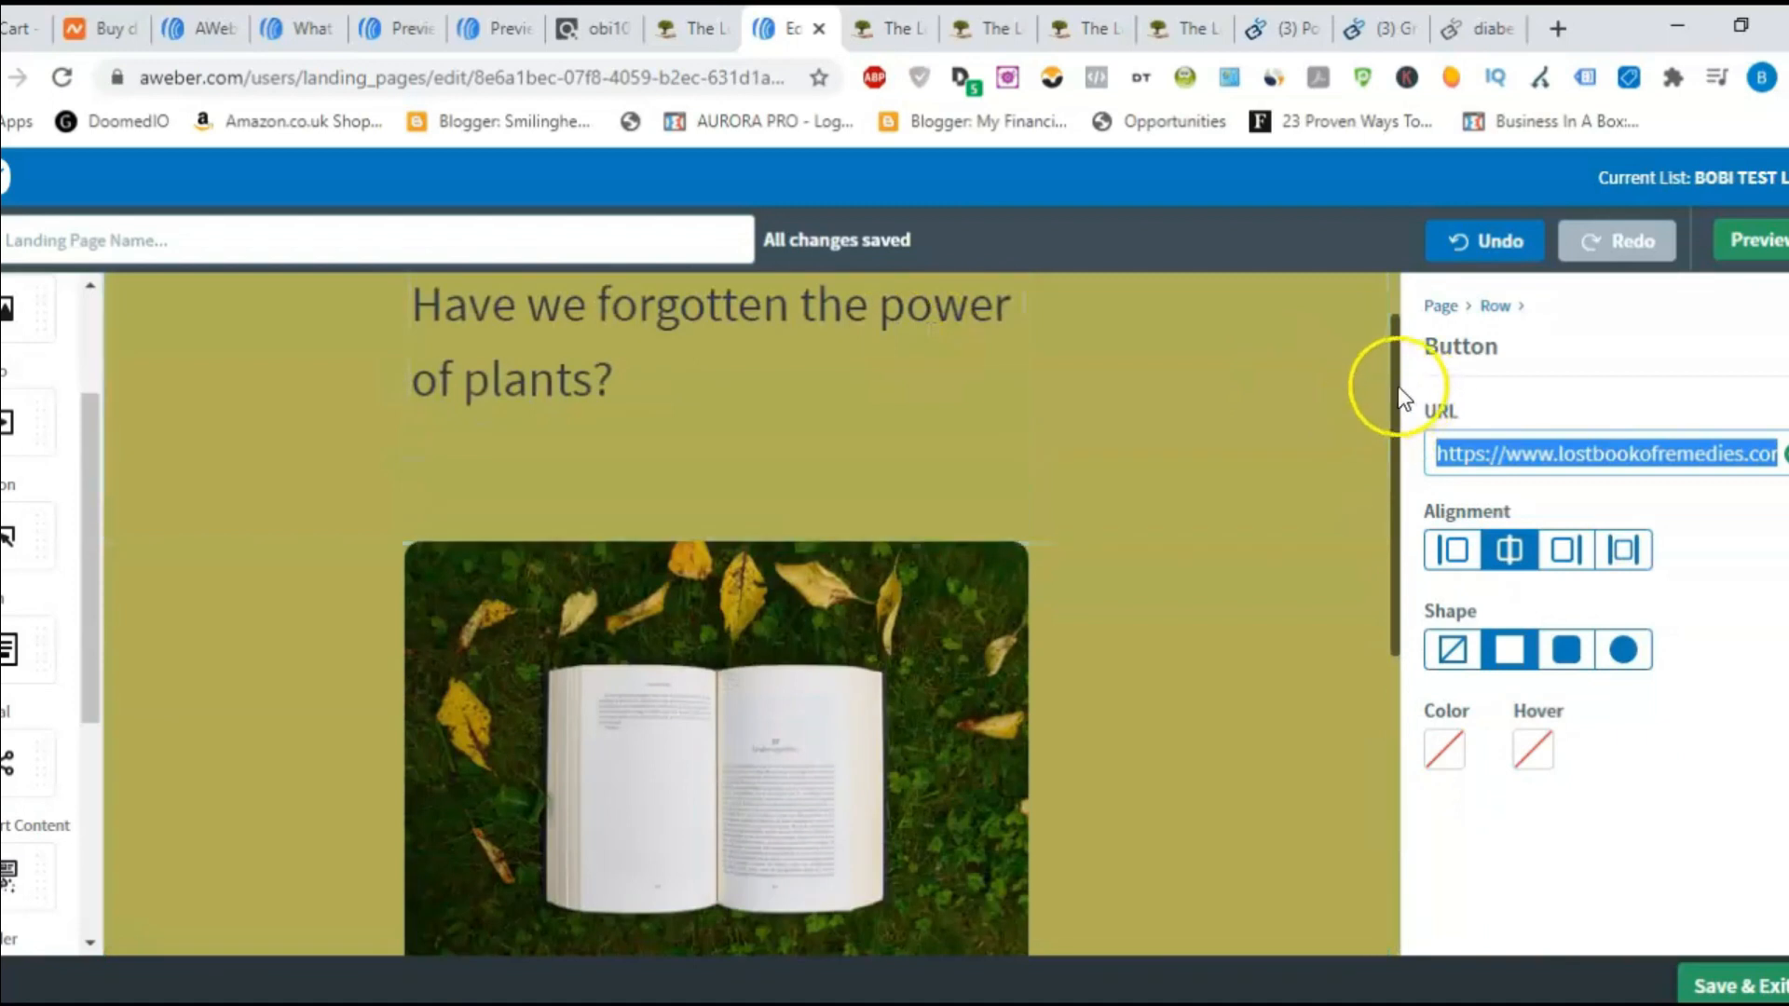
left_click_drag(1398, 386, 1409, 731)
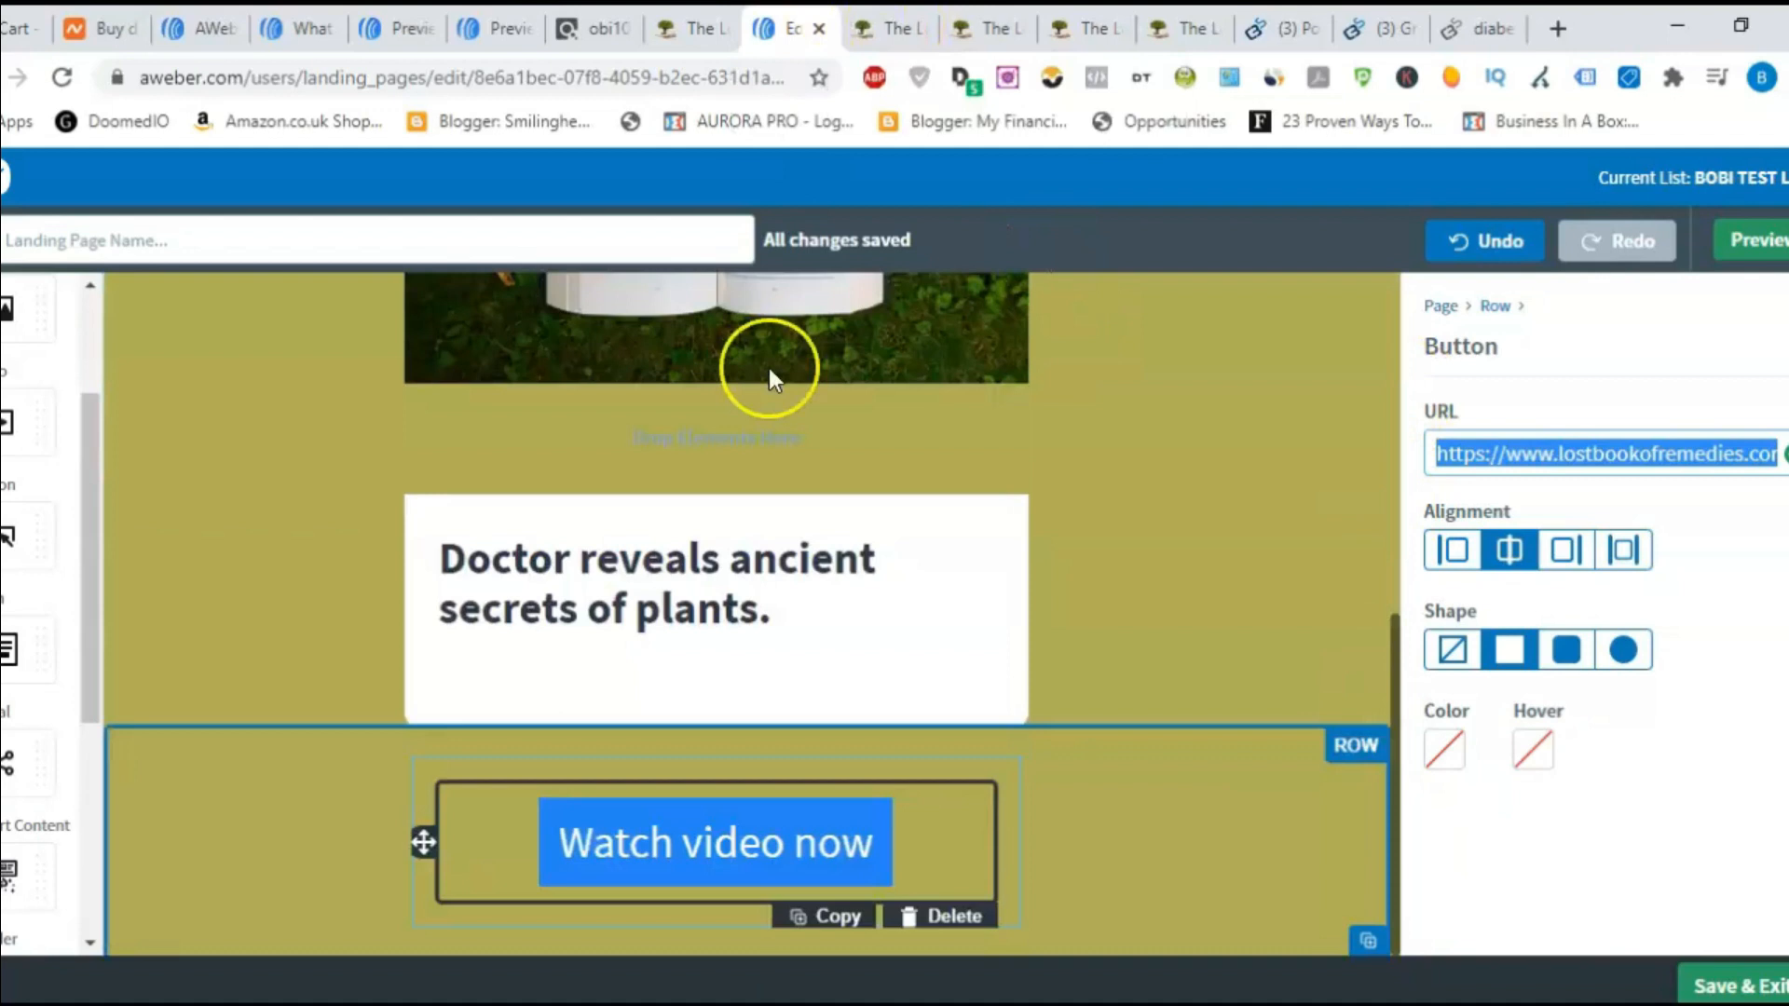
left_click(863, 28)
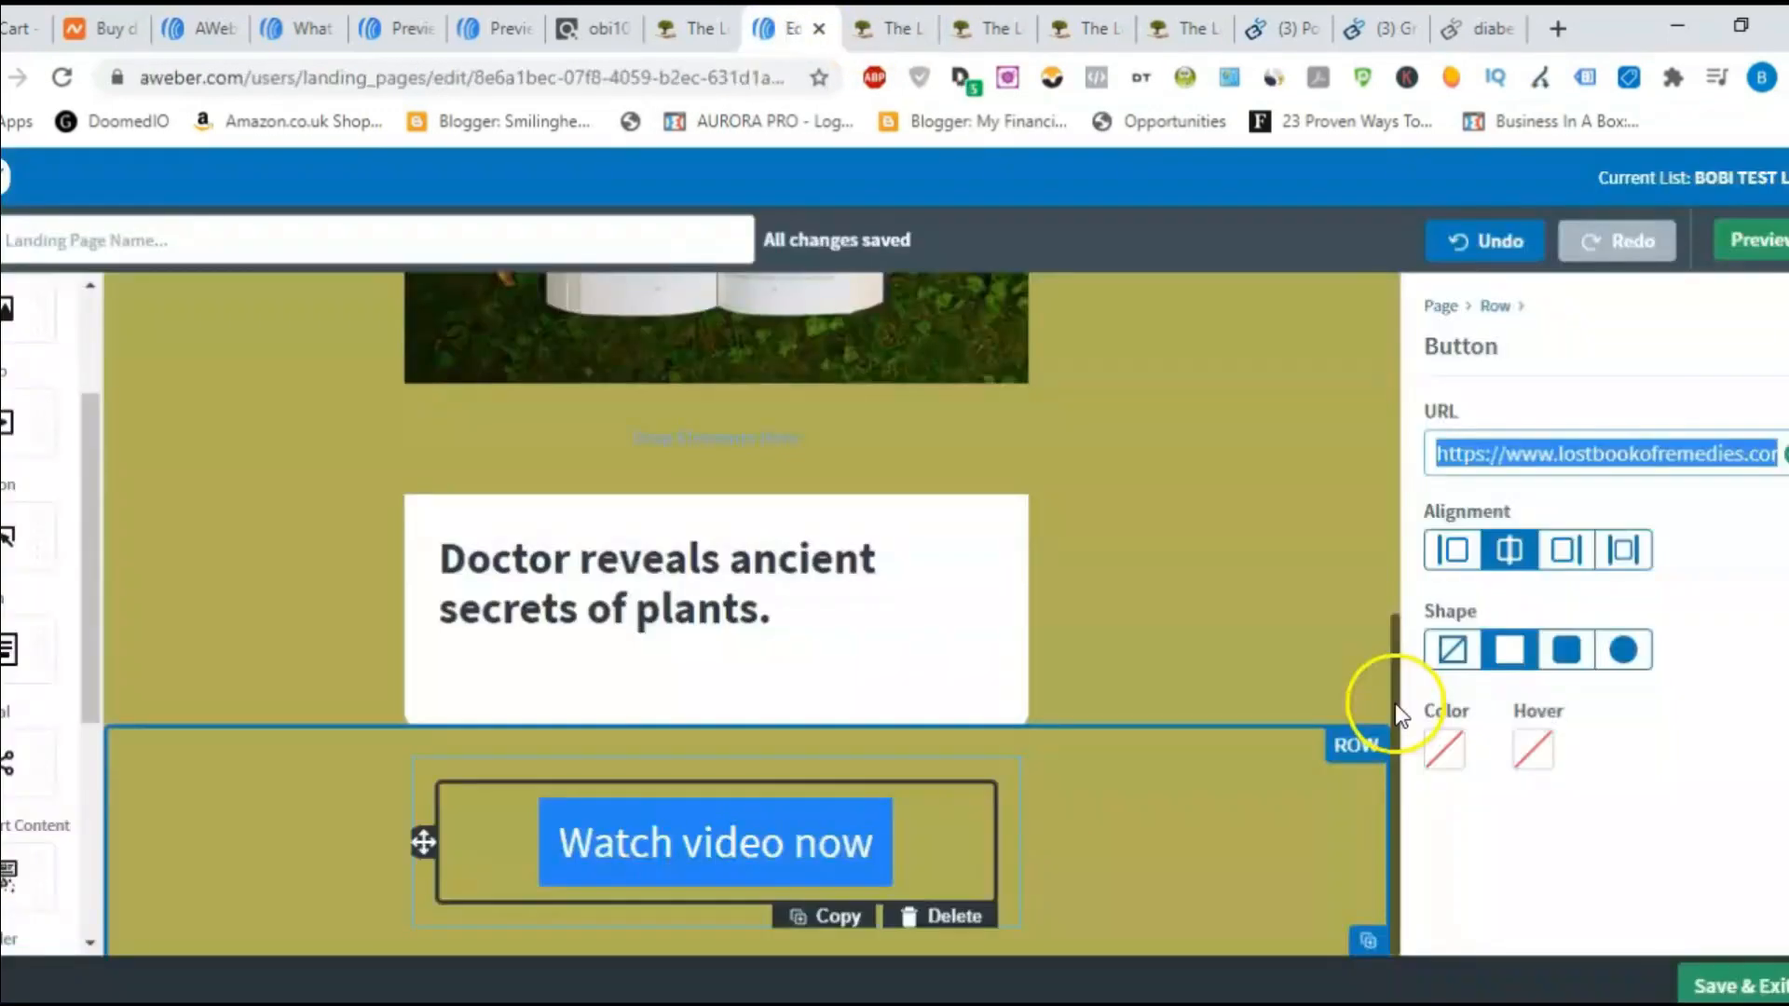
mouse_move(1395, 702)
left_mouse_down()
mouse_move(1408, 440)
mouse_move(1409, 726)
left_mouse_up()
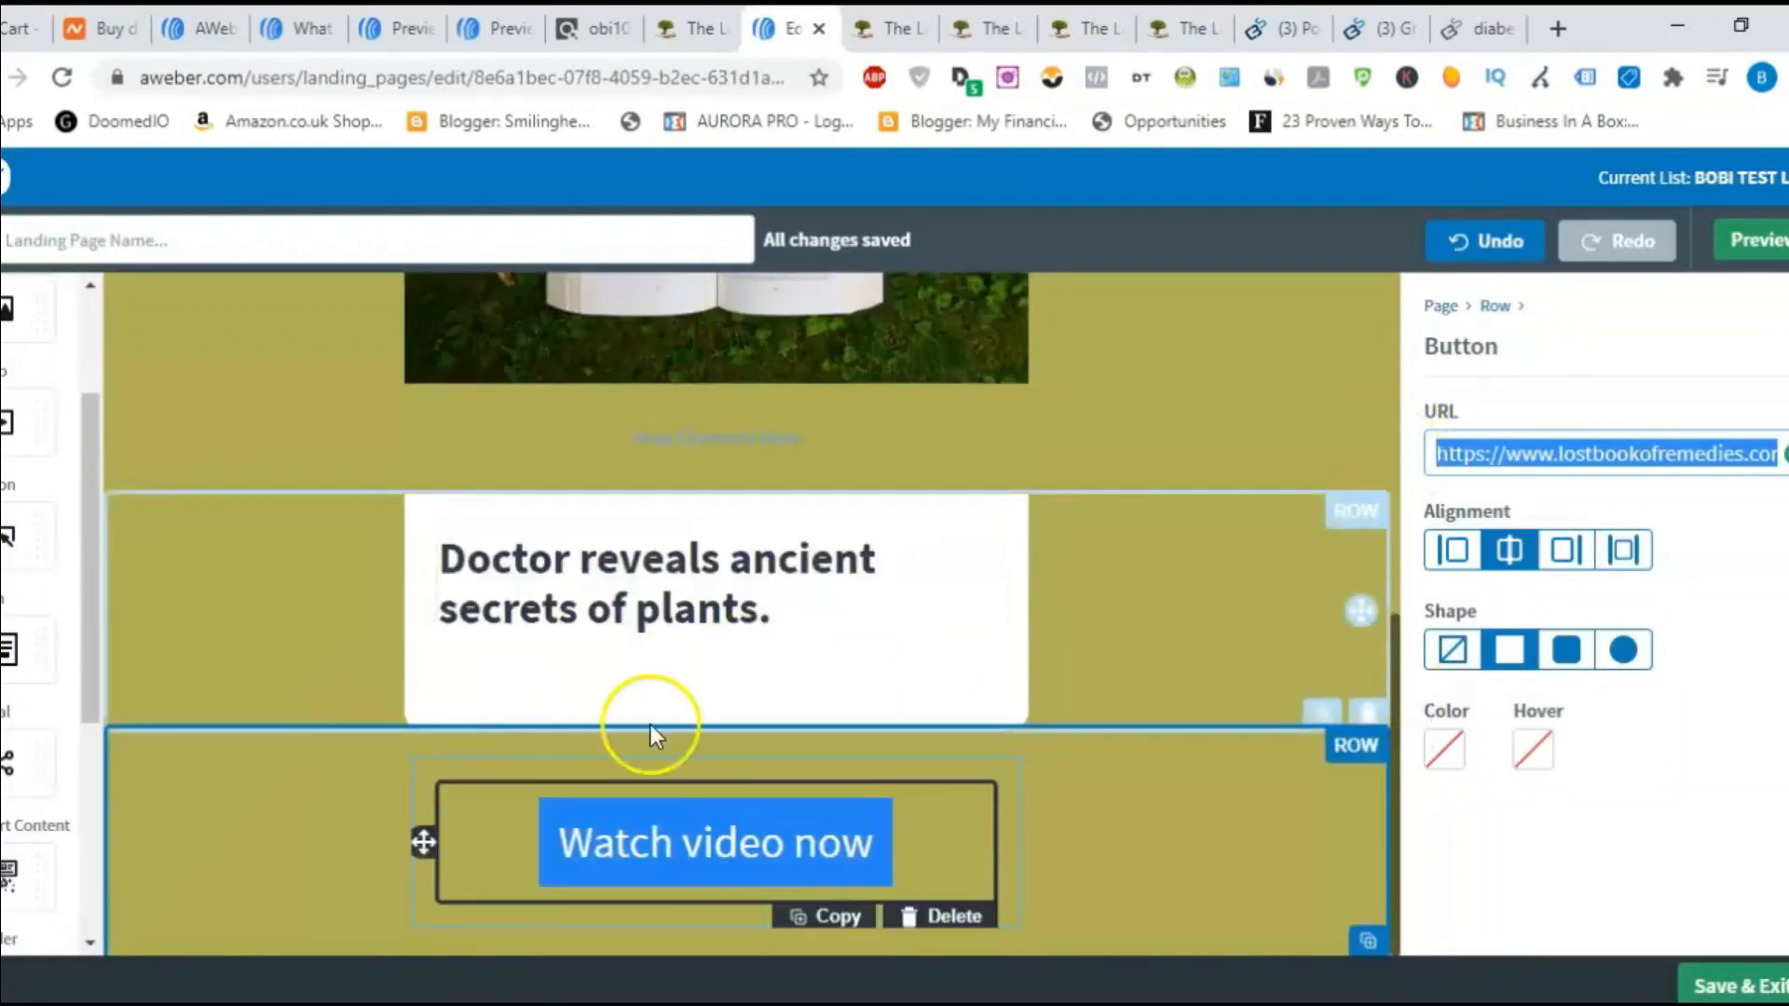
left_click(898, 26)
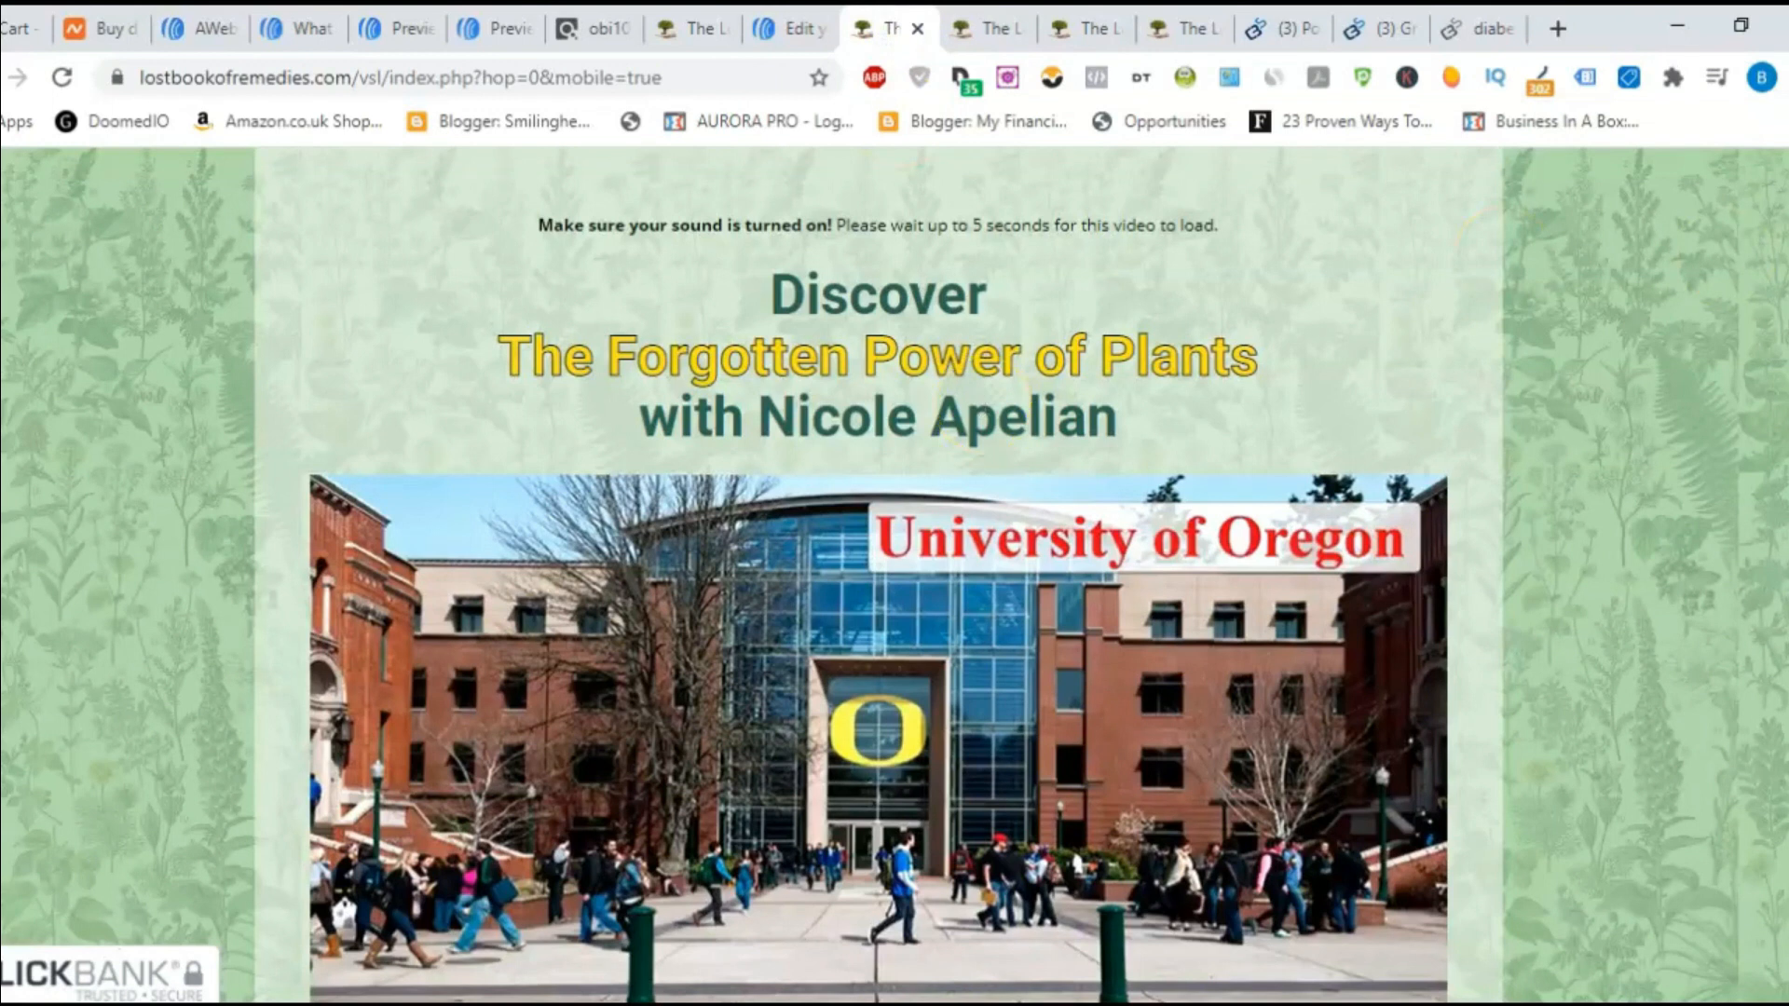
scroll(878, 560, "down", 4)
scroll(877, 560, "up", 3)
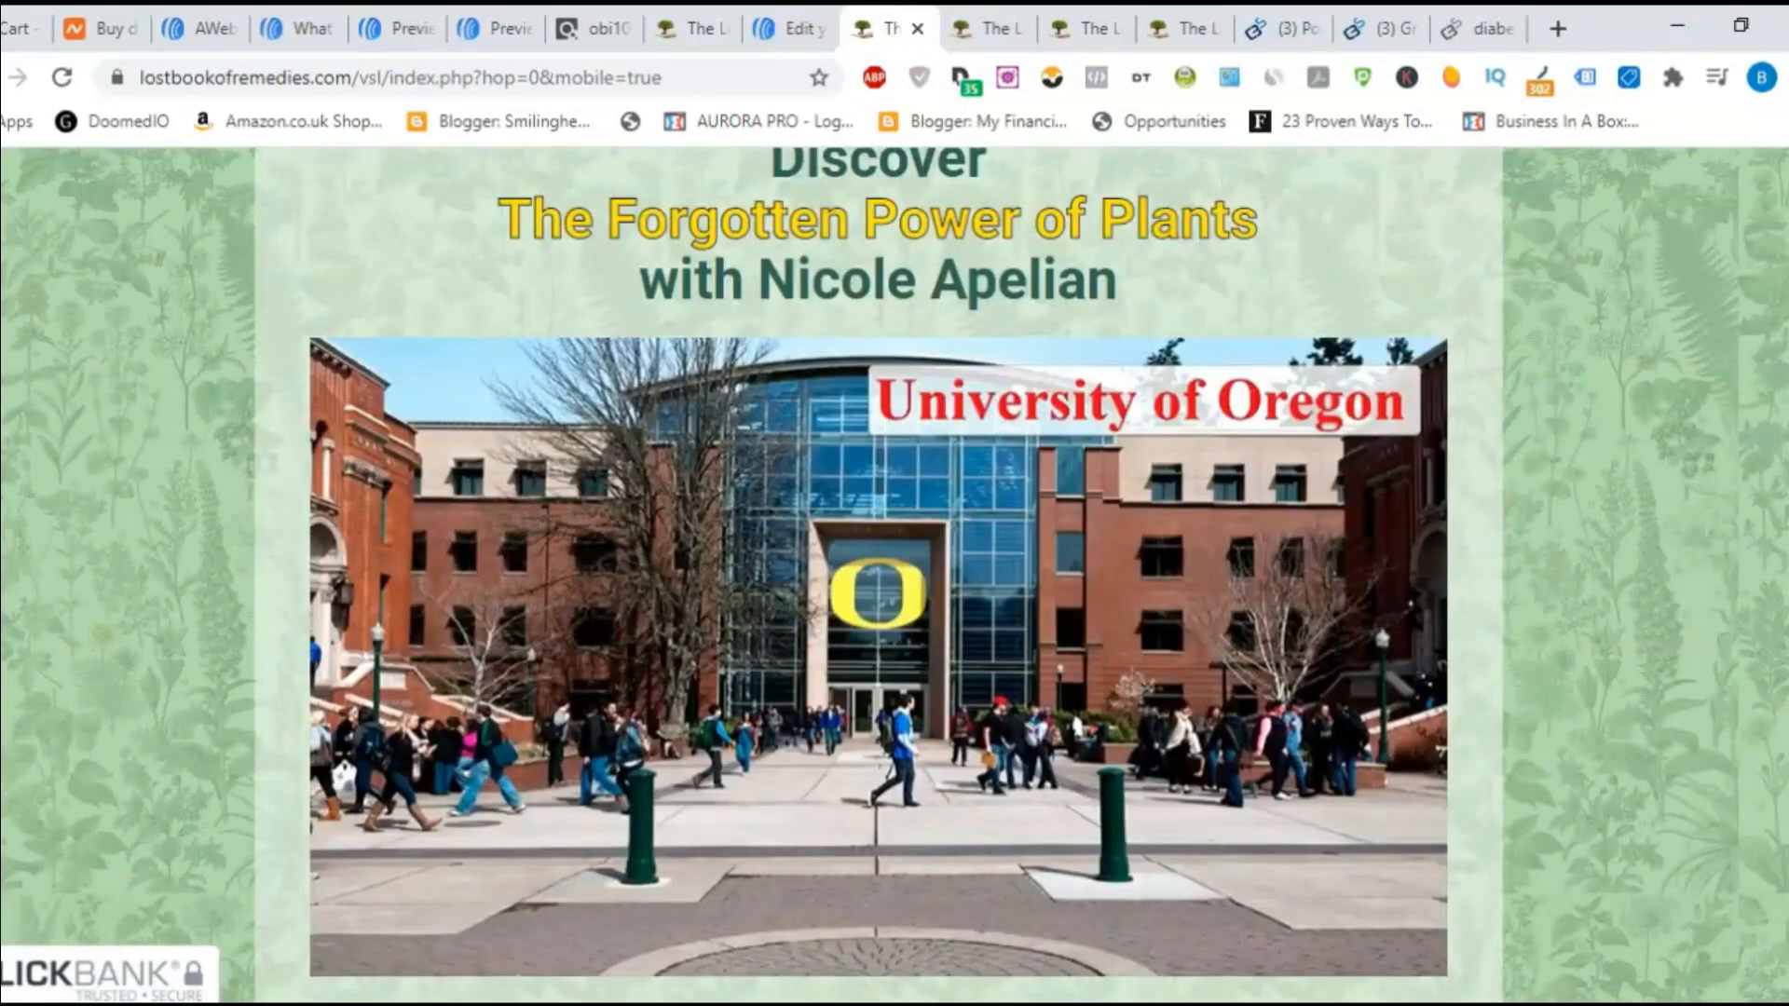
scroll(878, 559, "up", 1)
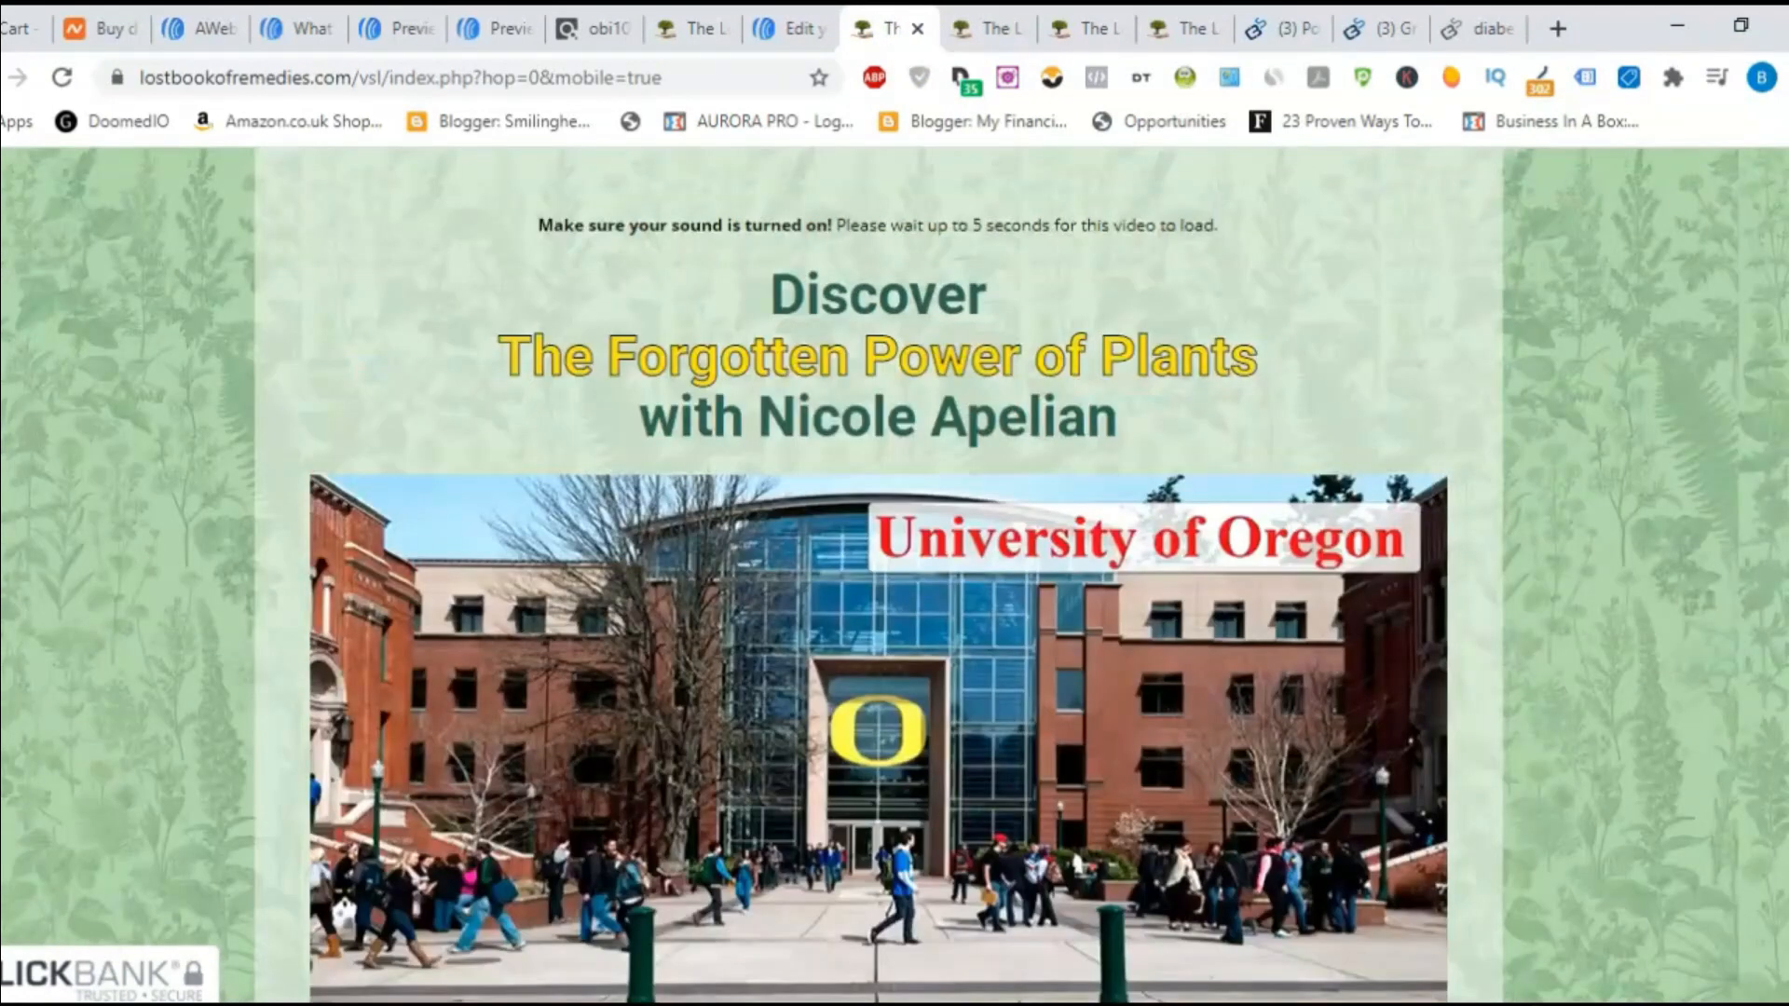
- Examine the alternate sales page's video and the affiliate center's articles, banners and commission offer
left_click(995, 32)
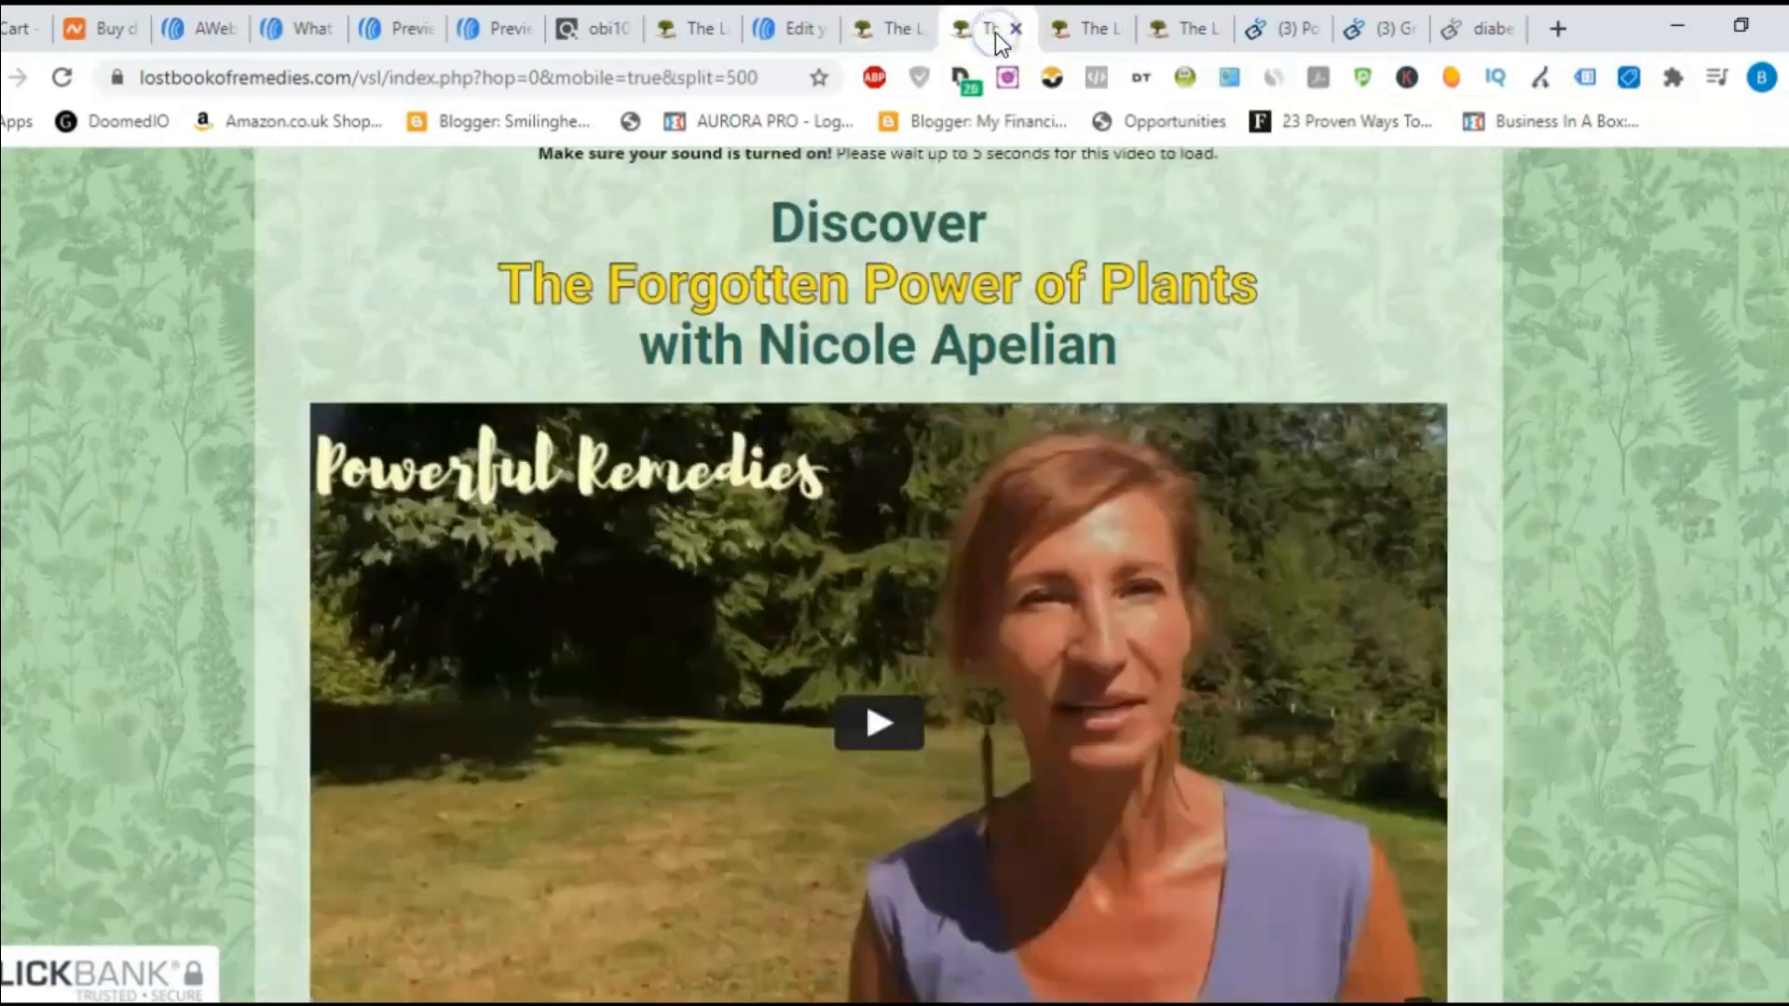
left_click(1068, 31)
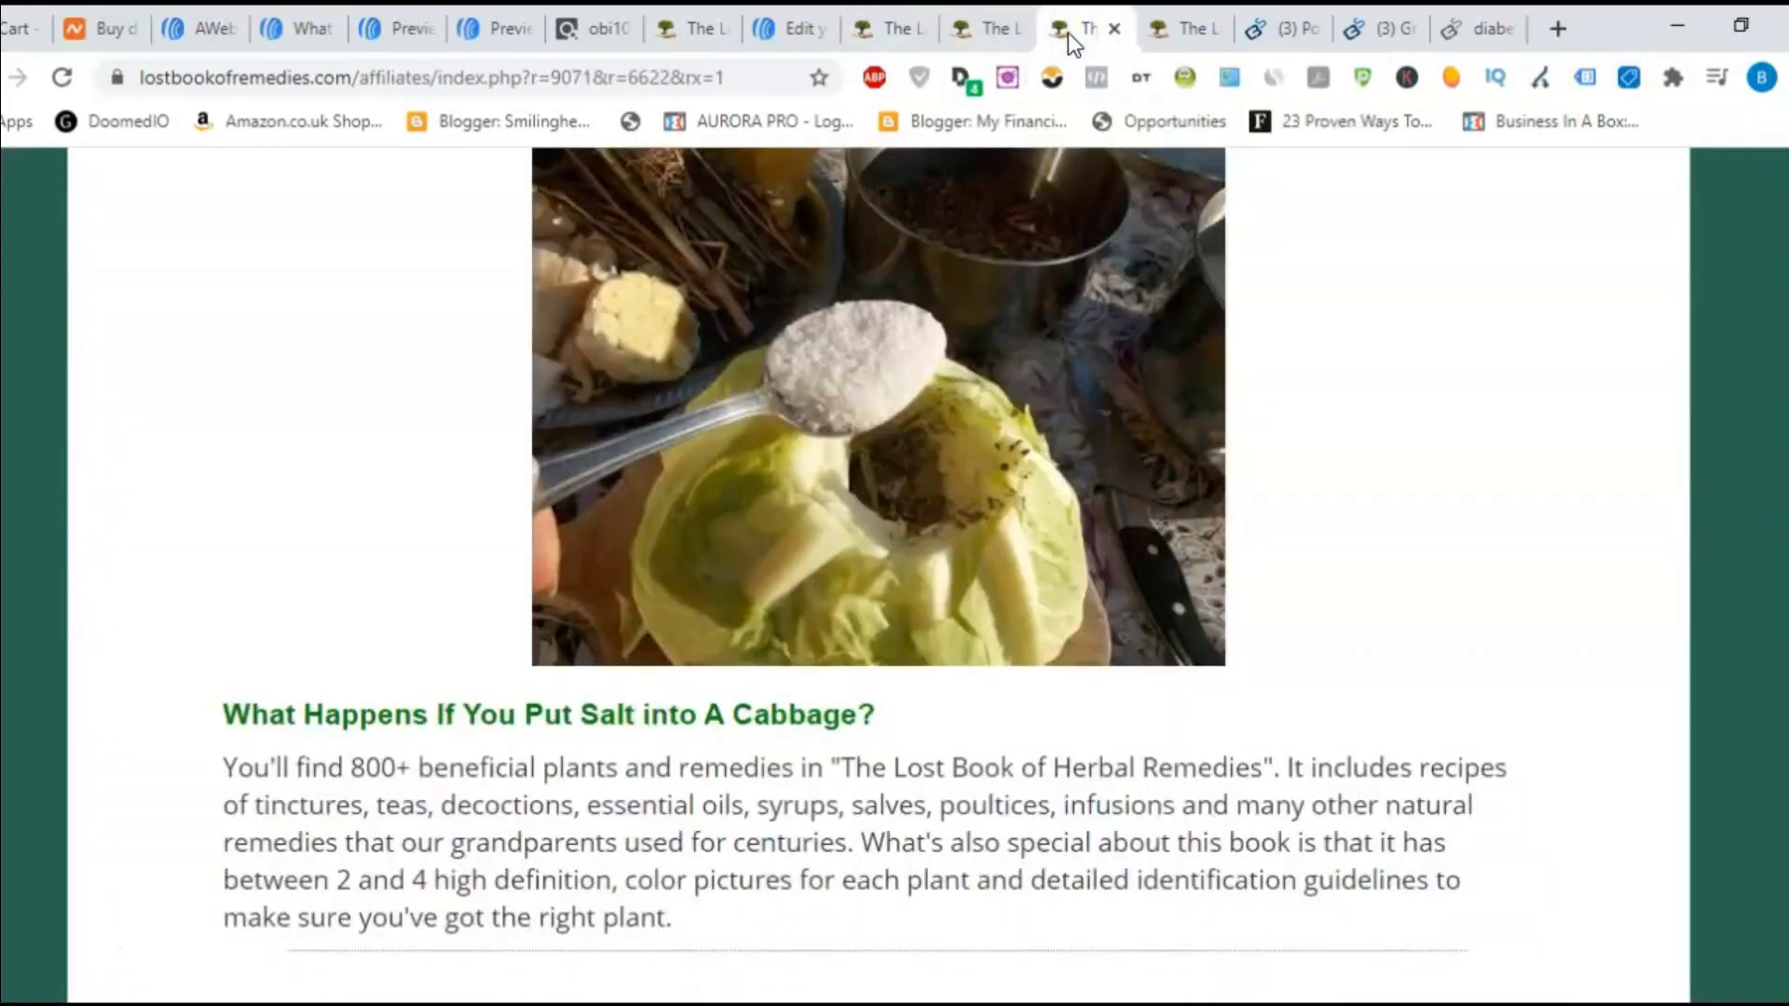
scroll(878, 559, "down", 15)
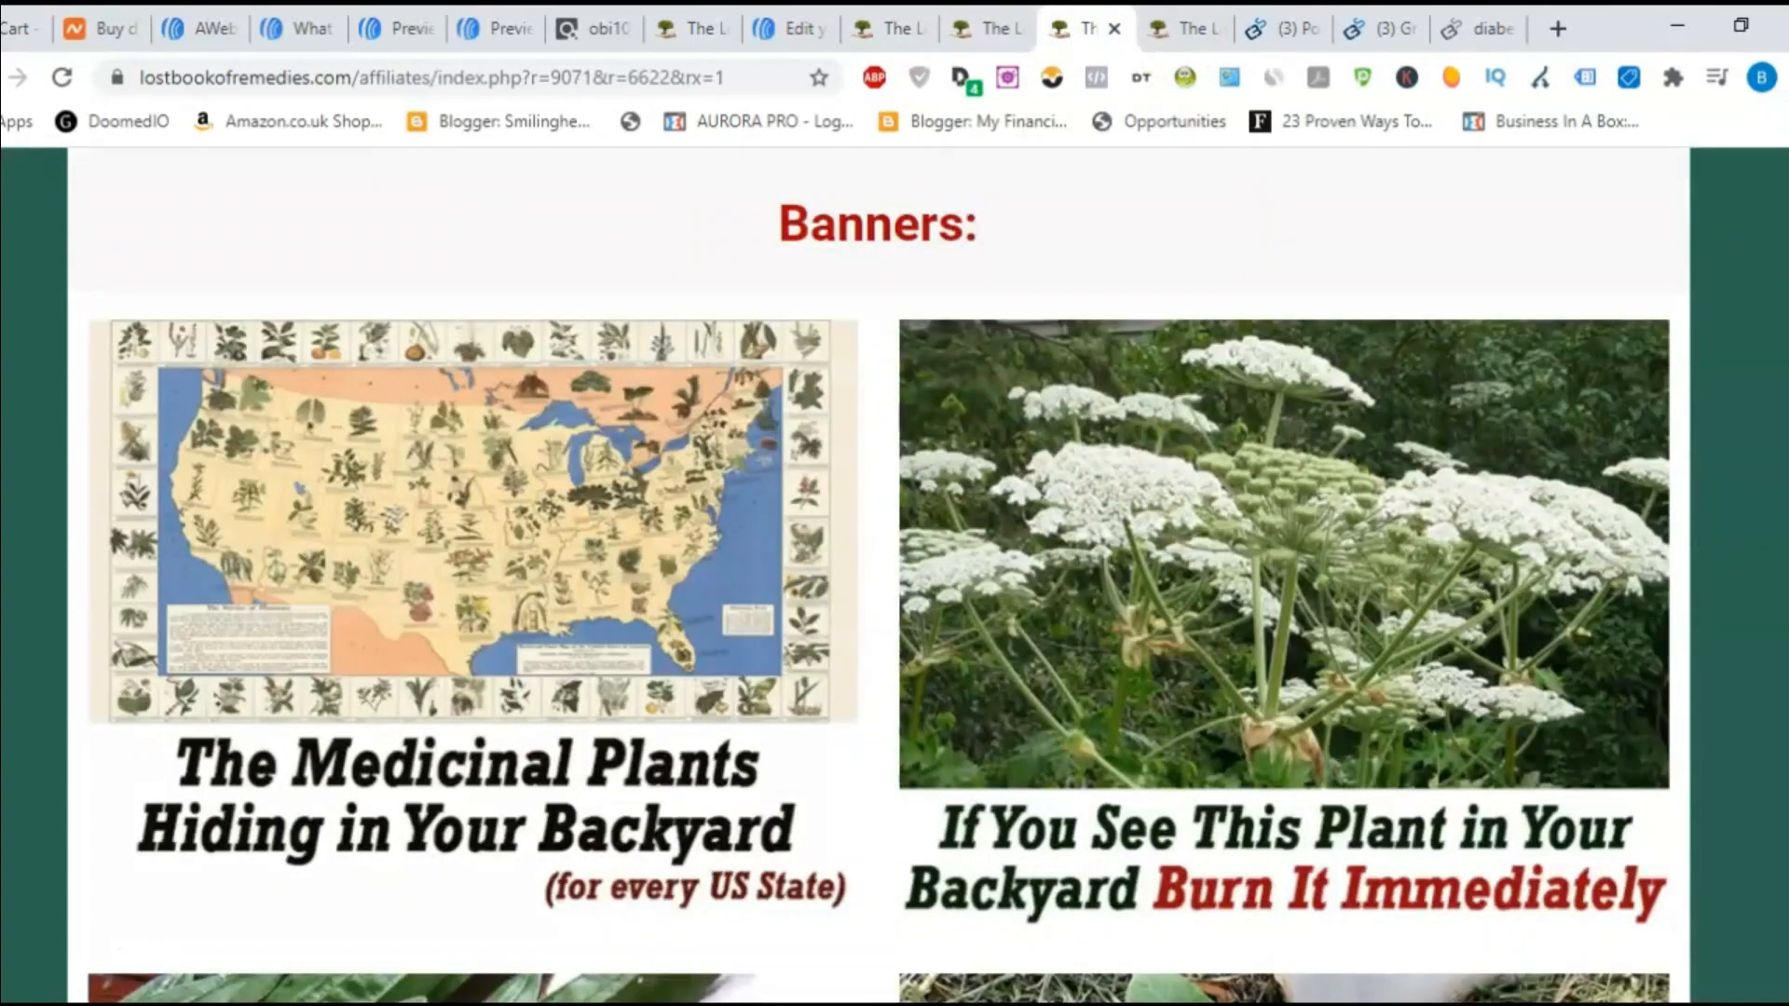
scroll(878, 559, "down", 10)
scroll(878, 559, "up", 20)
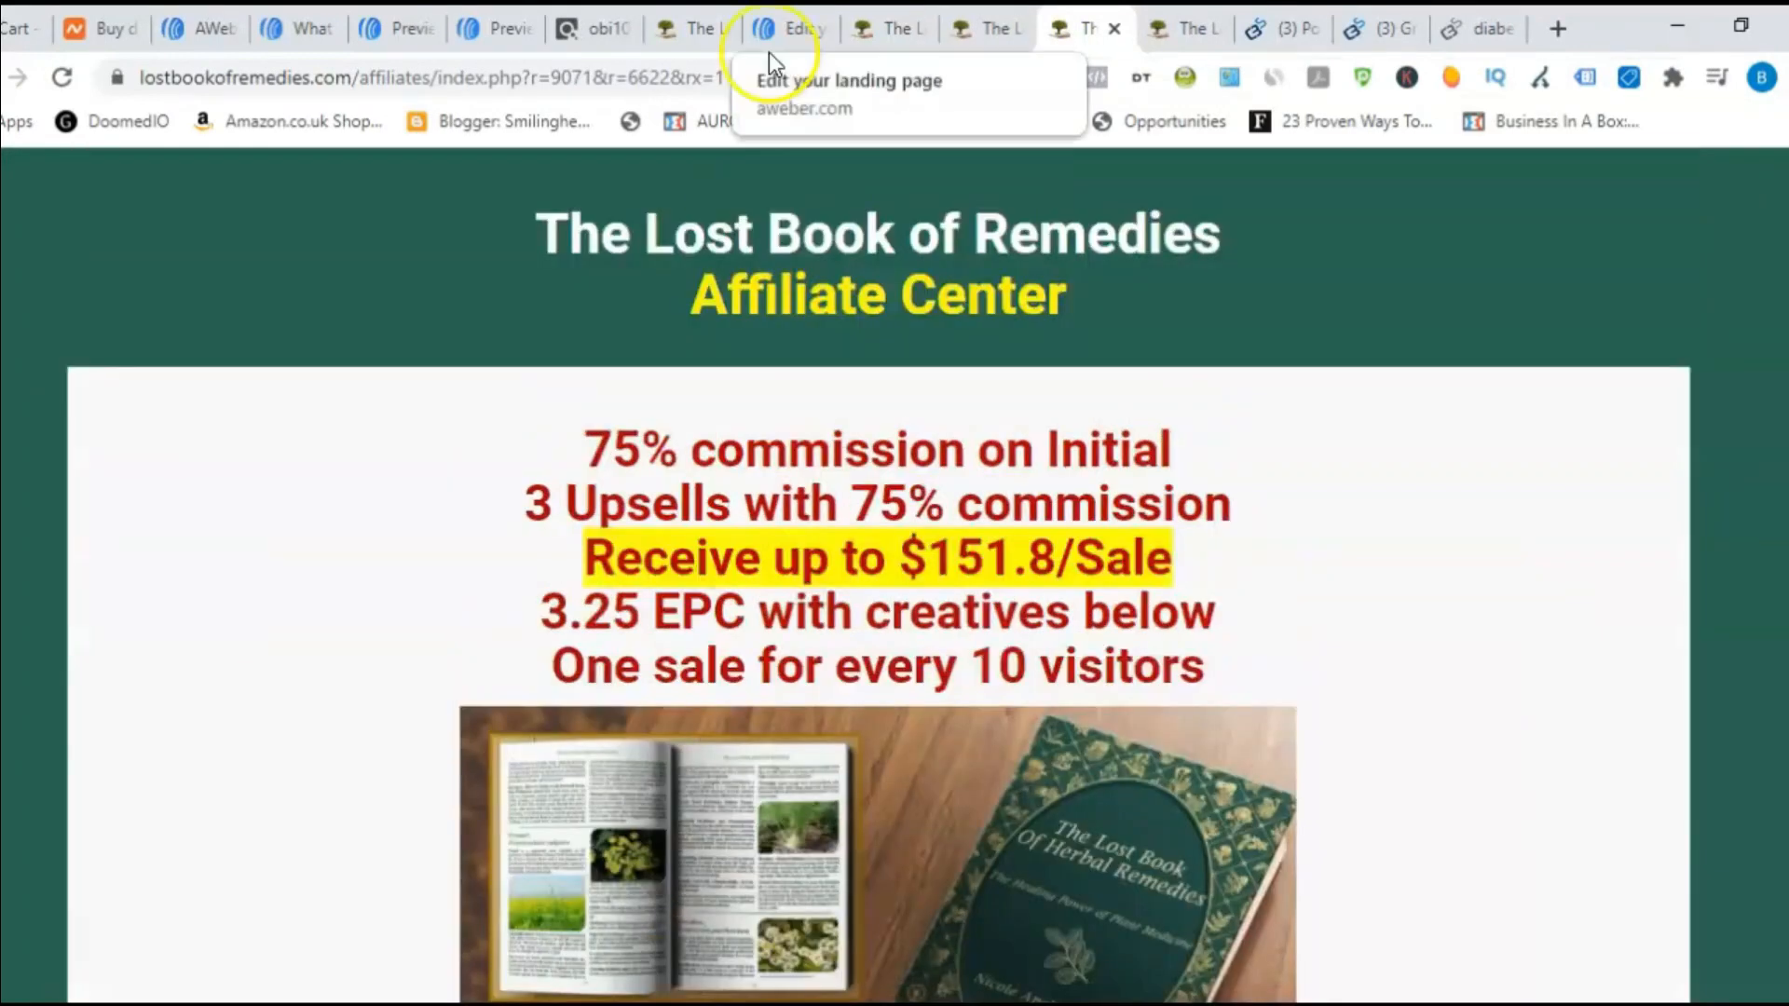
left_click(874, 20)
left_click(834, 701)
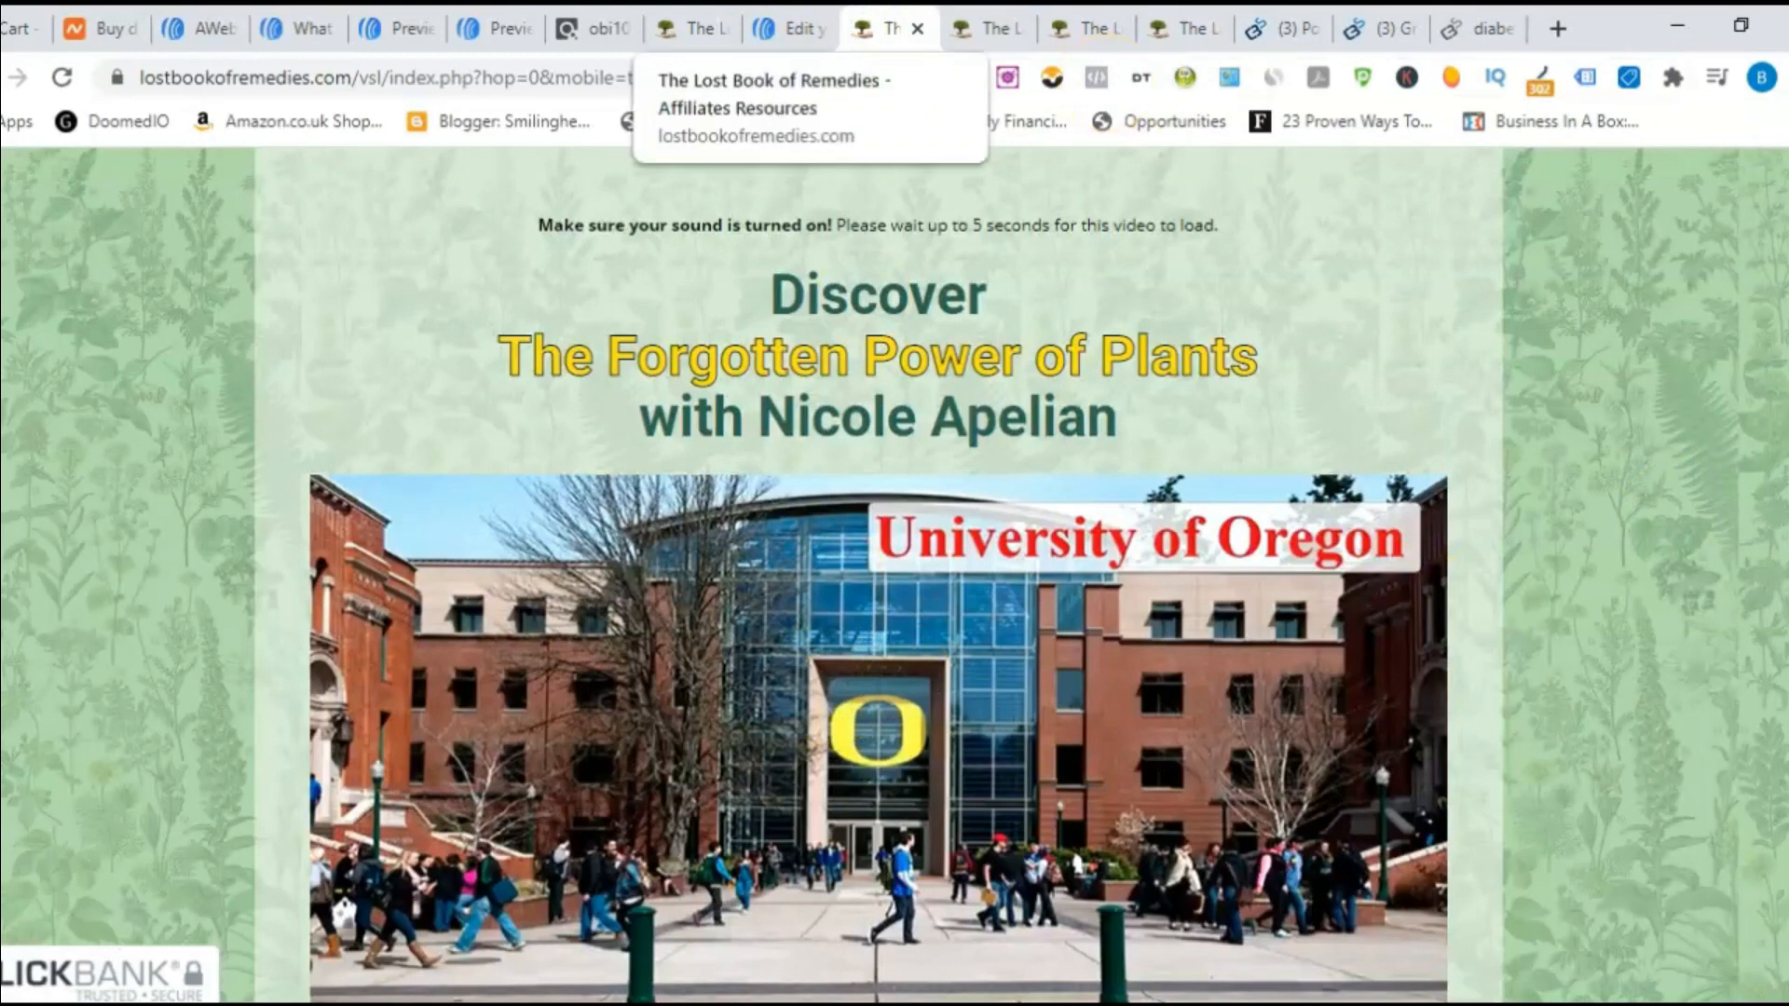
- Review the landing page's opening headline side by side with the sales page's Discover headline
left_click(790, 25)
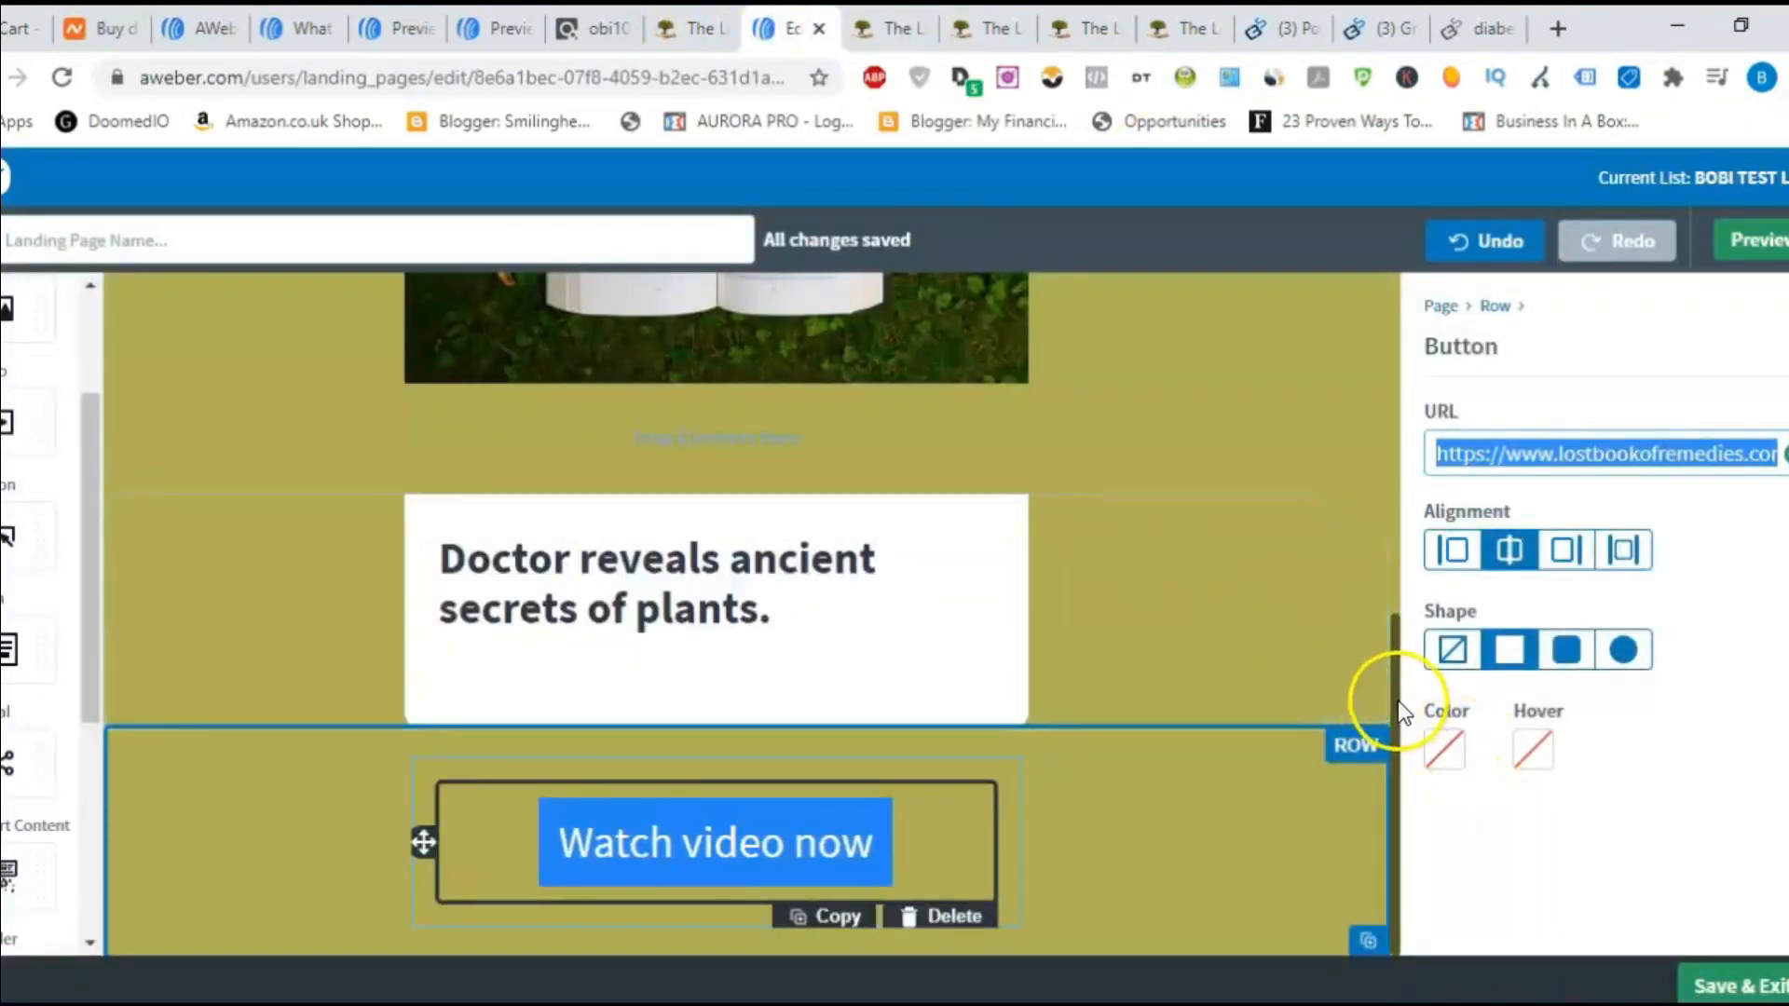
left_click_drag(1398, 701, 1400, 343)
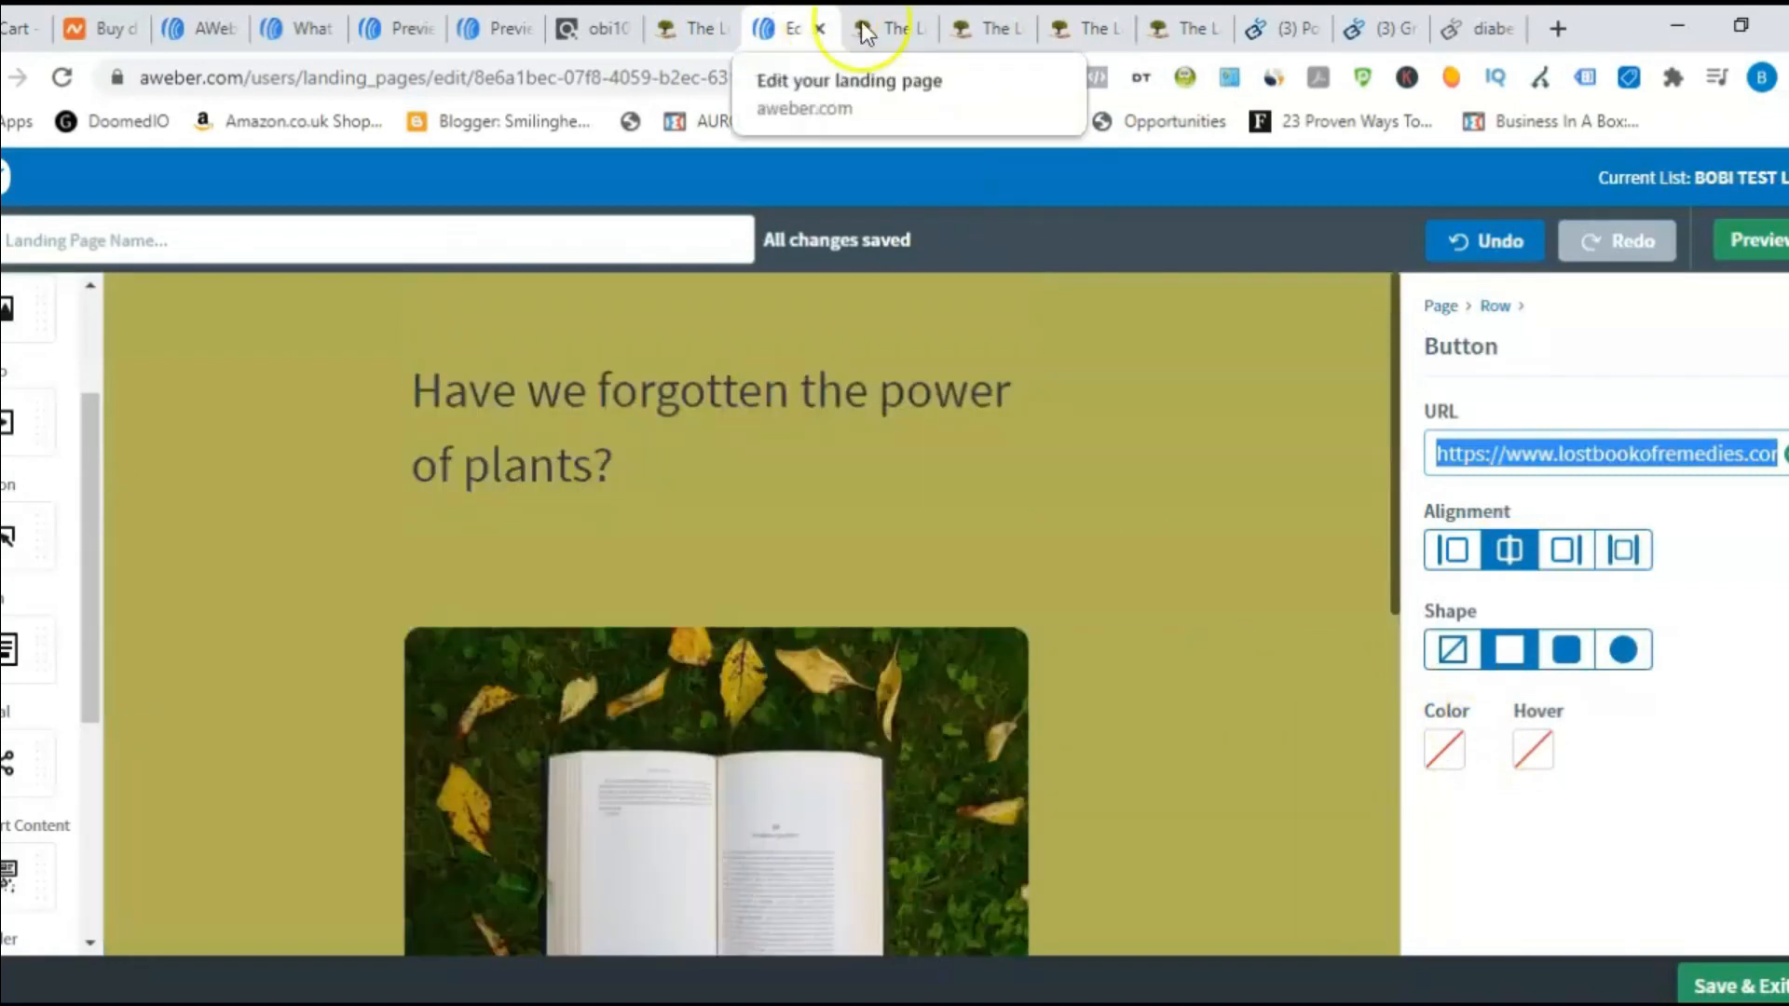
left_click(891, 30)
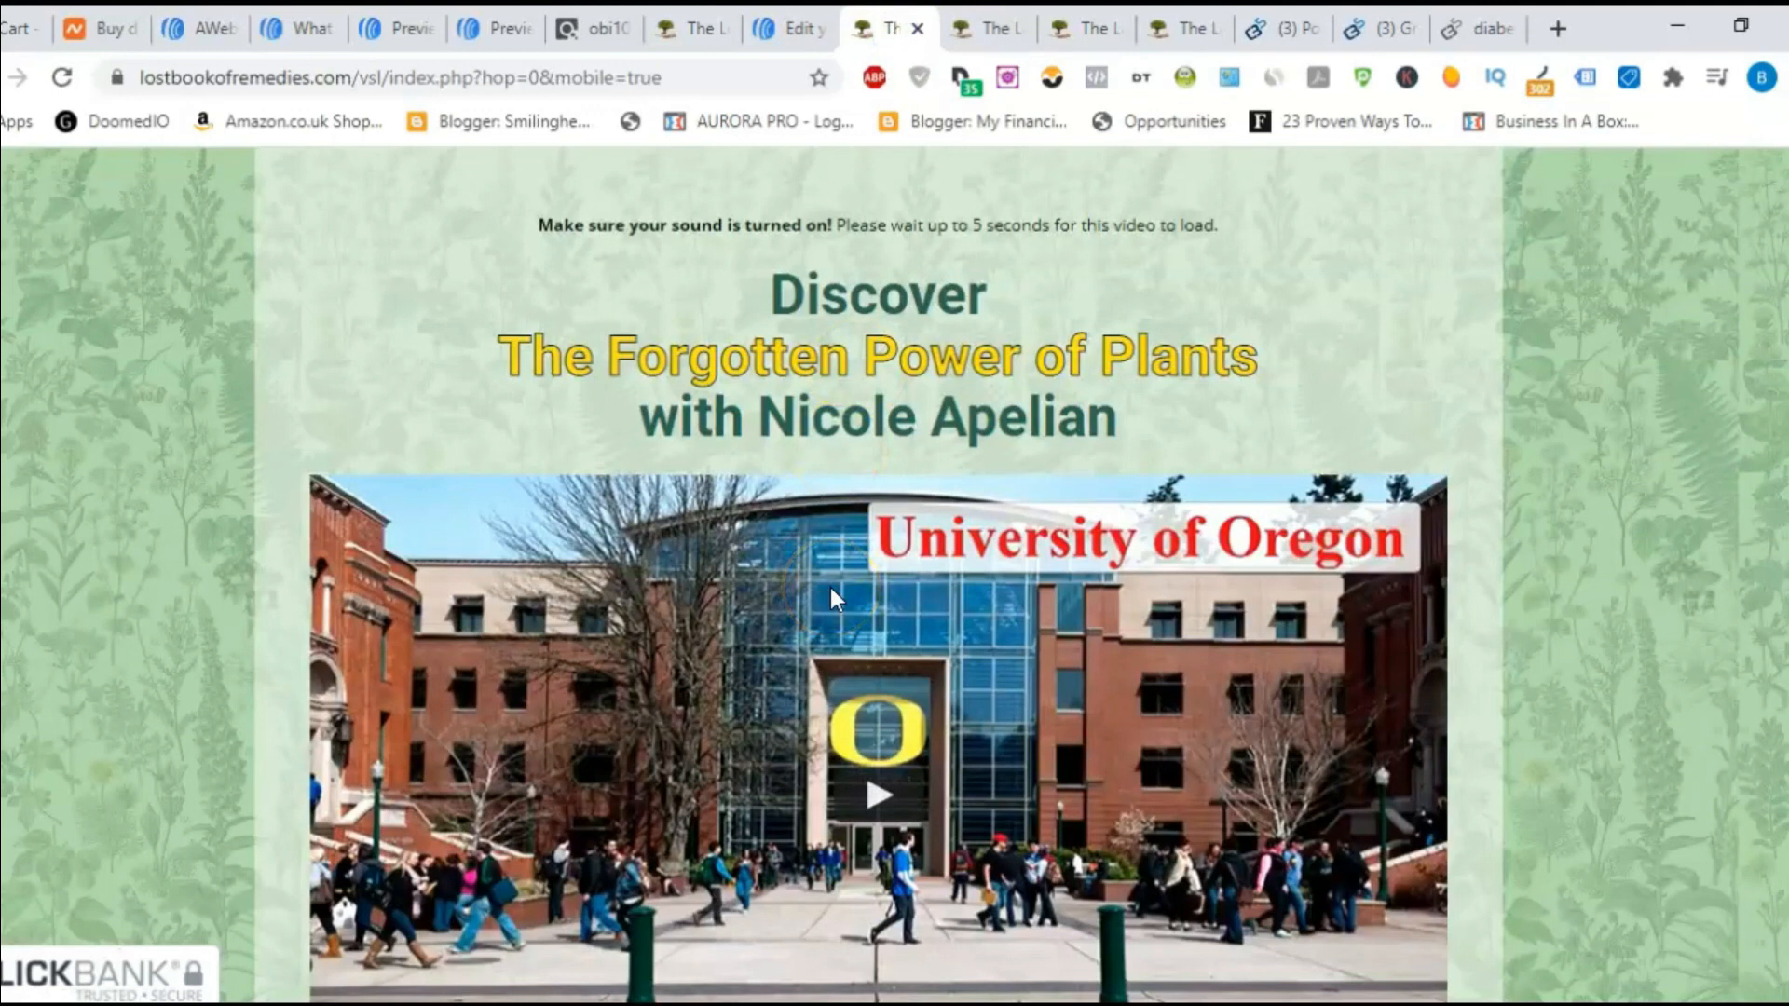
left_click(805, 281)
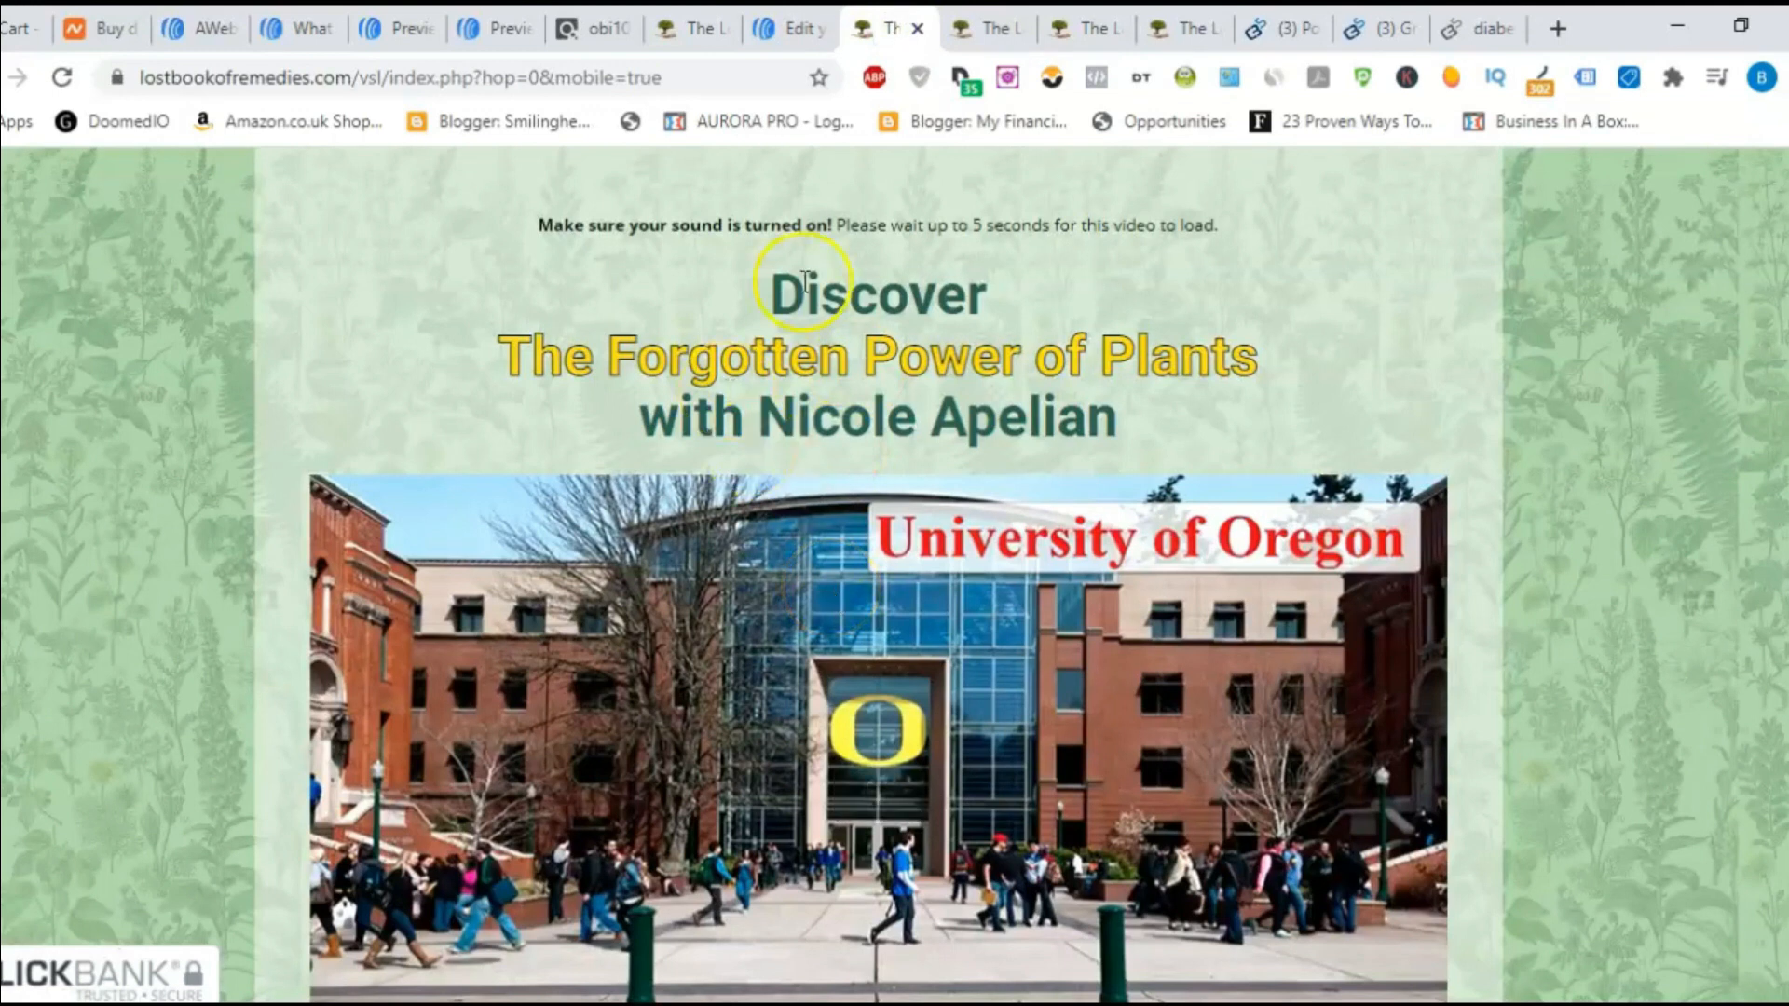
- Preview the finished landing page, then name it "Plant Reveal" and save it while exiting the editor
left_click(792, 28)
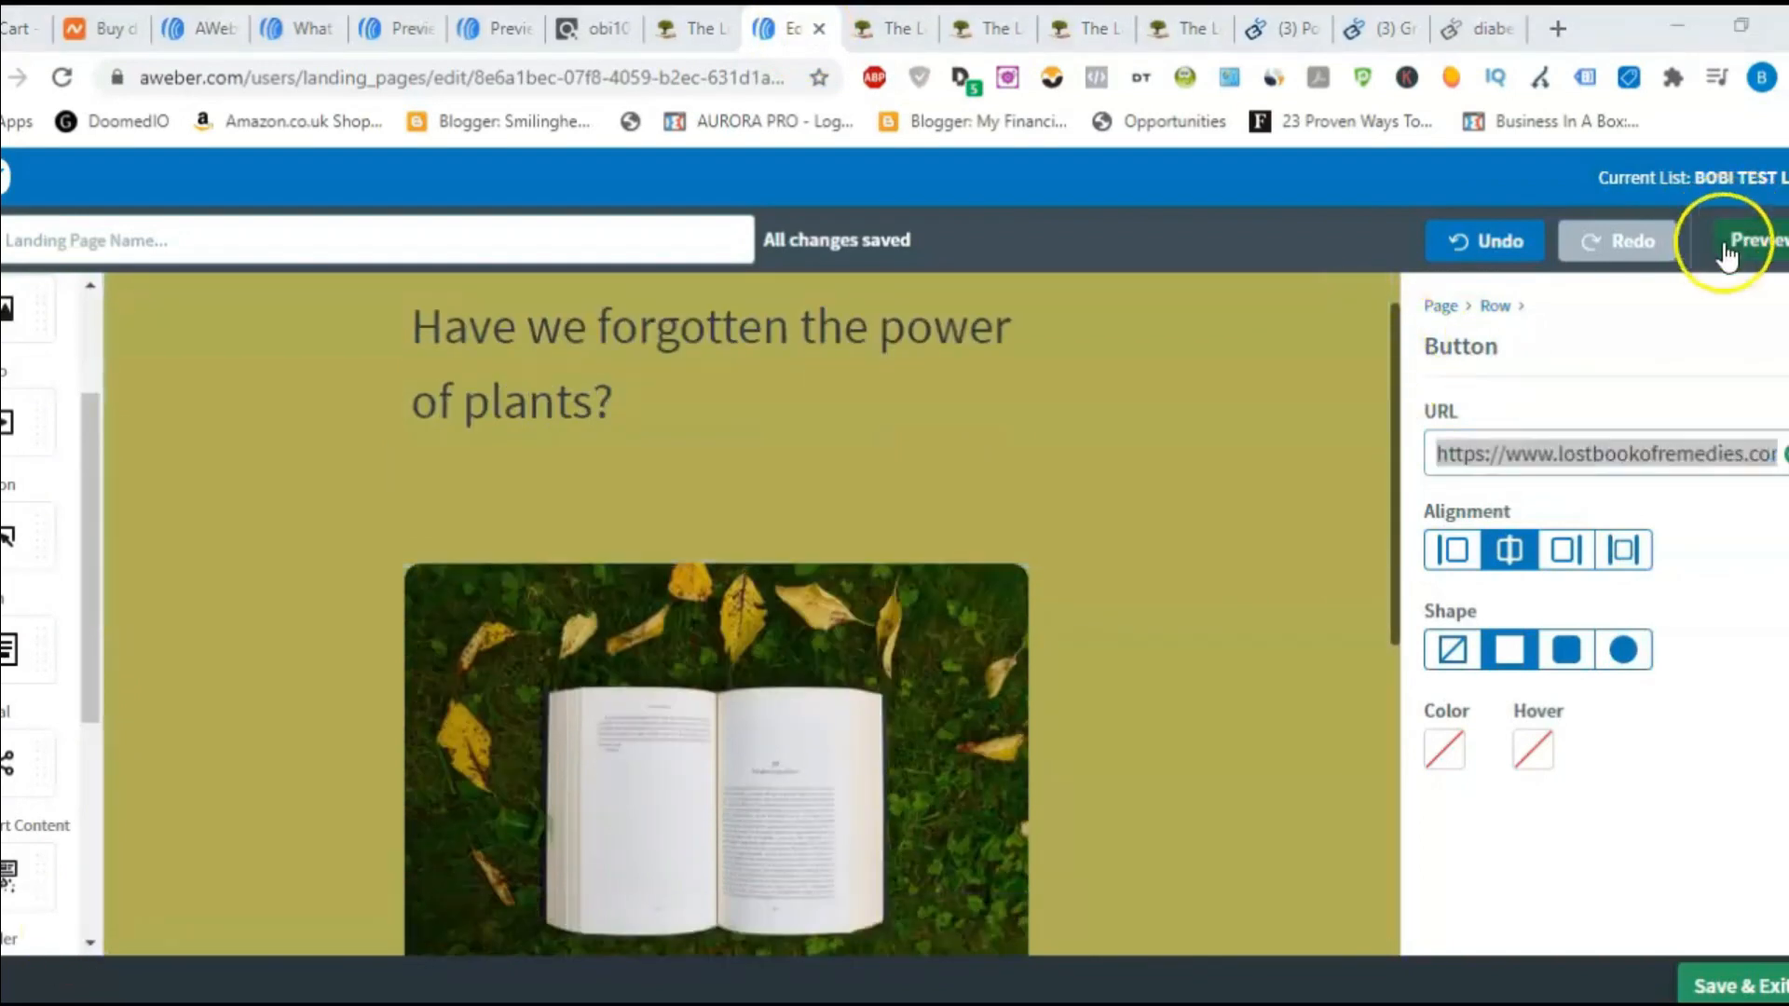
left_click(1761, 254)
mouse_move(1524, 676)
left_mouse_down()
mouse_move(1534, 427)
mouse_move(1518, 690)
left_mouse_up()
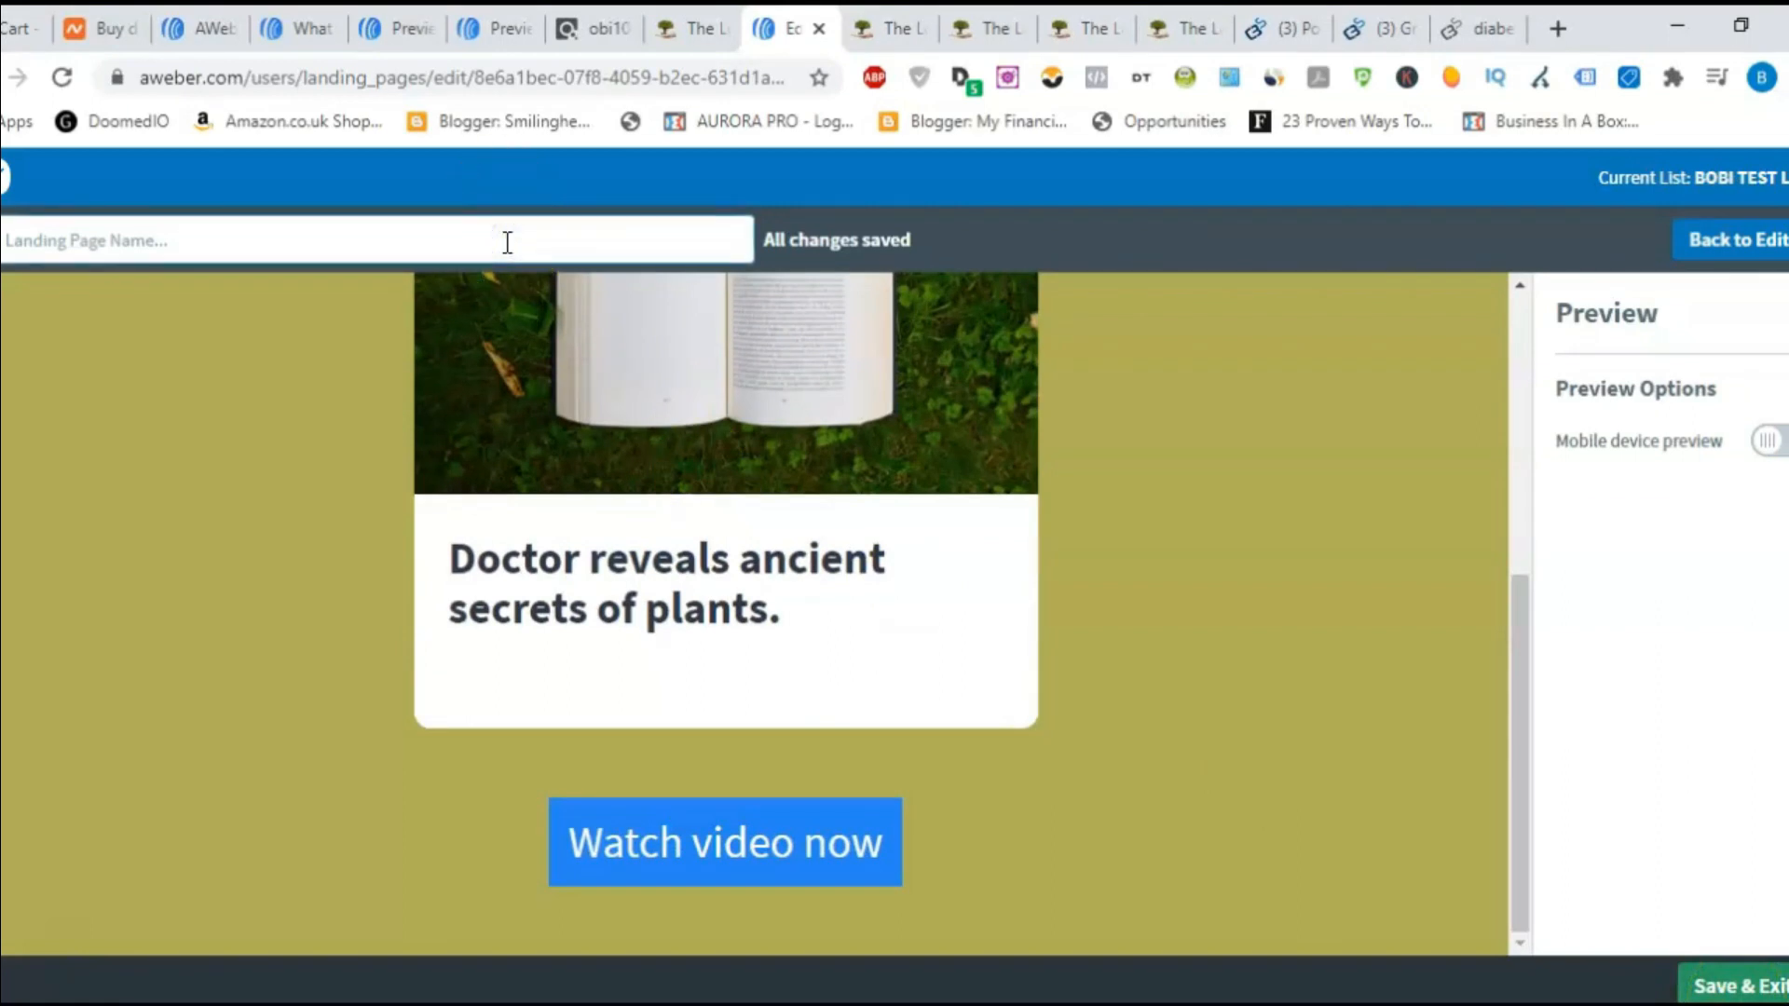
type("T")
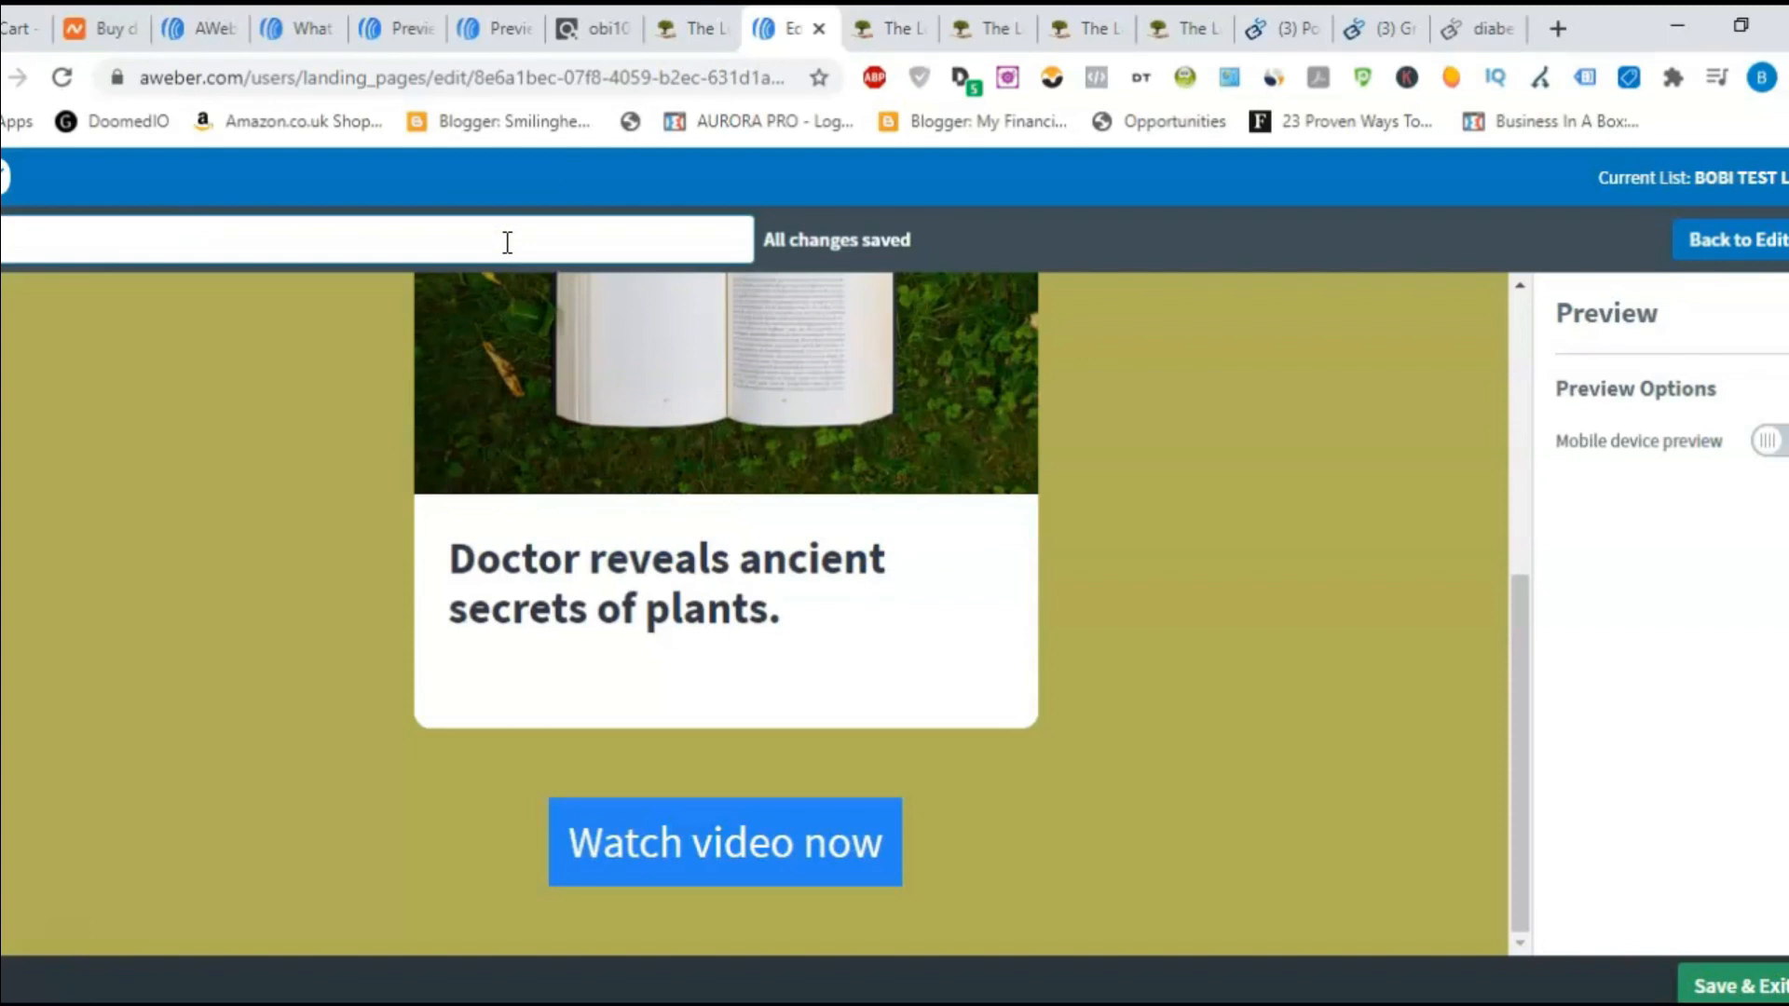
type("Reveal")
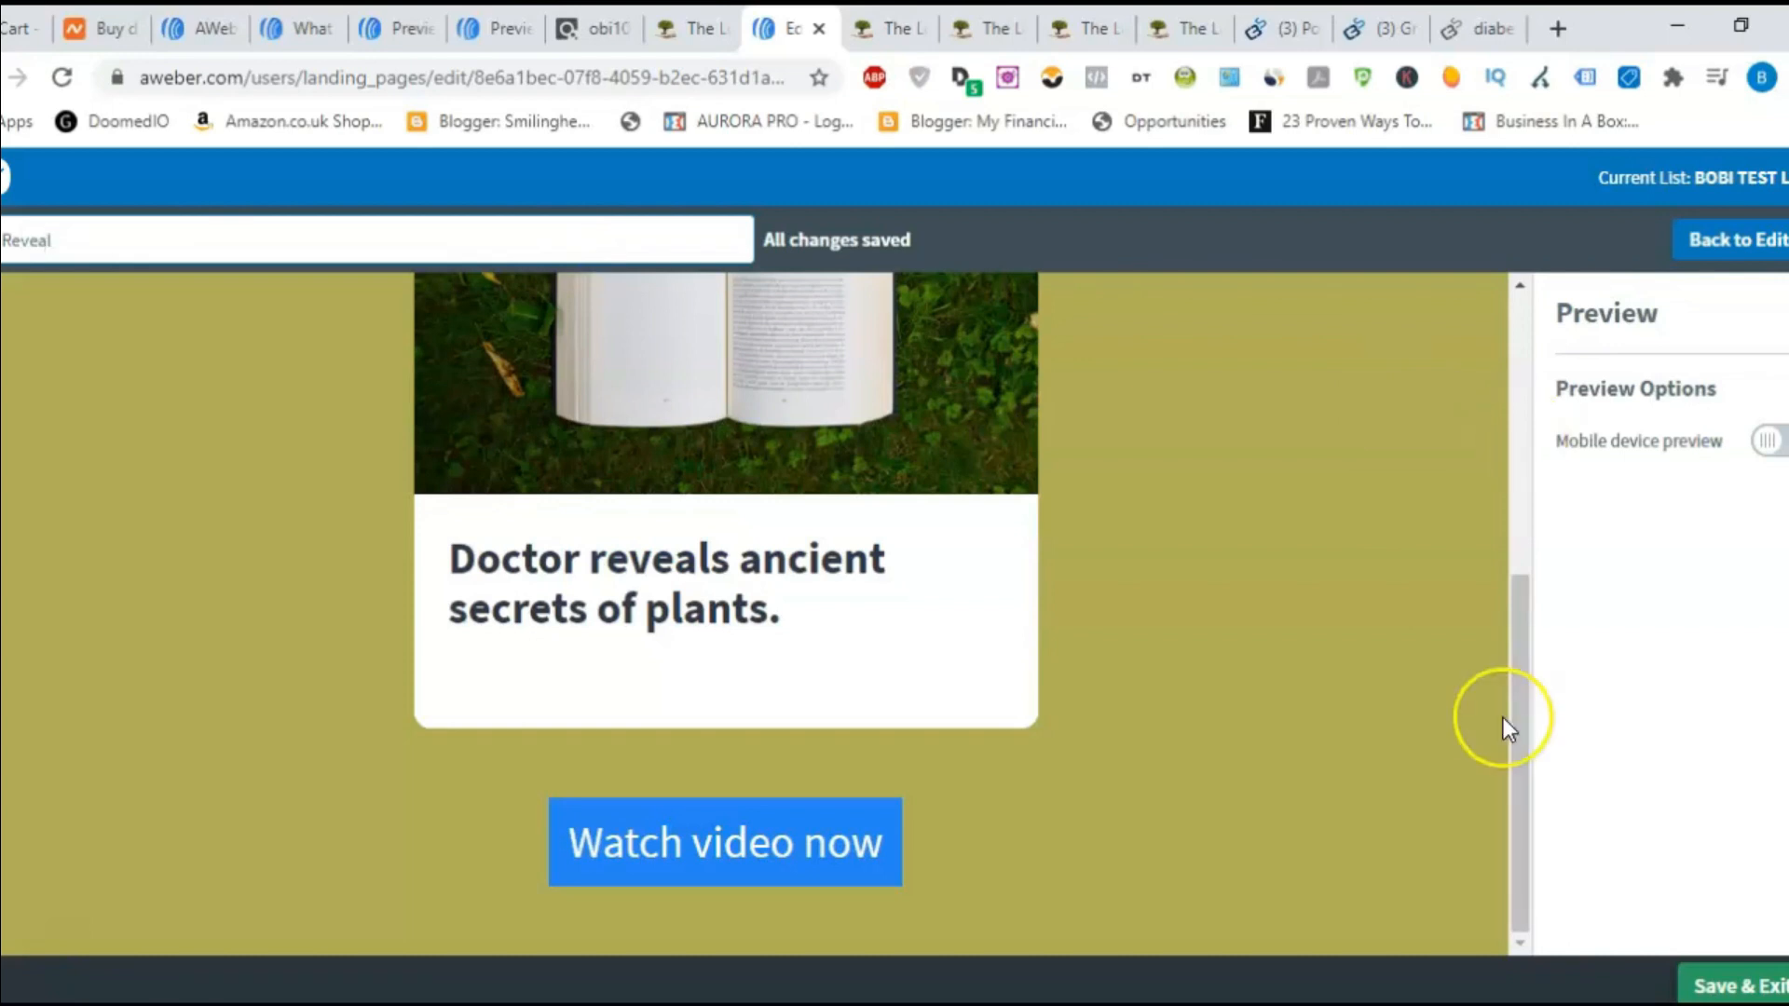
left_click(1747, 985)
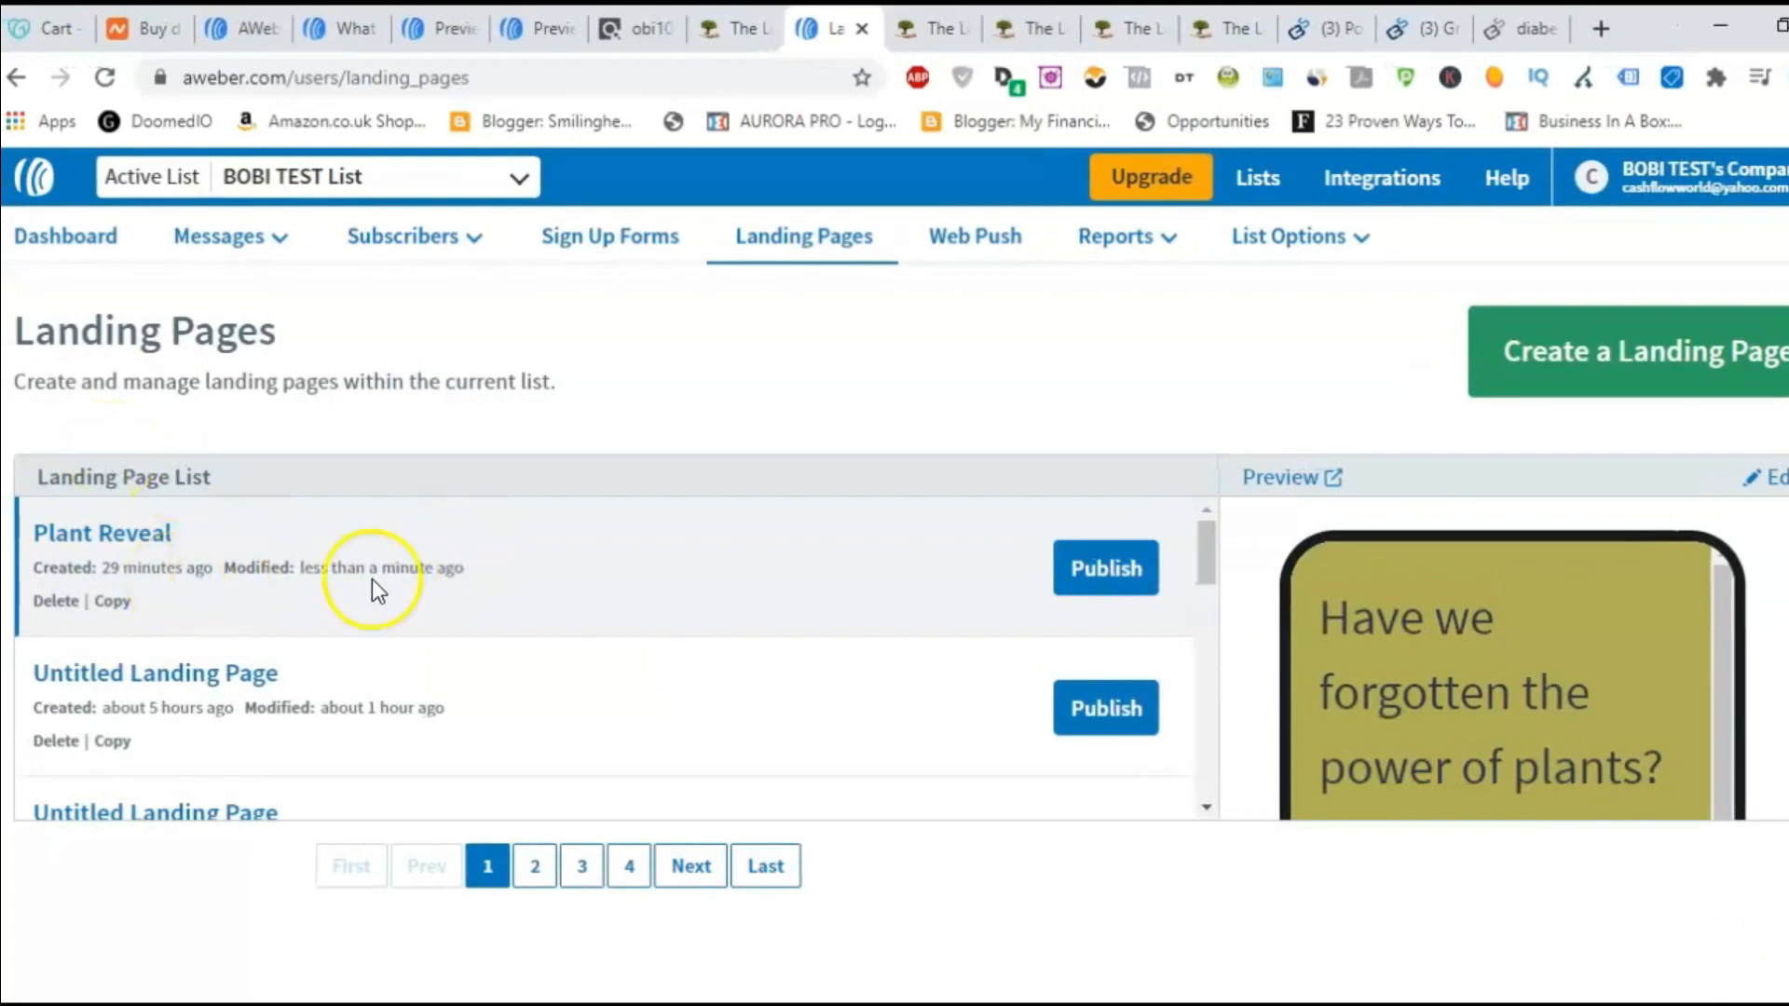
- Publish the Plant Reveal landing page and reopen it in the editor to review its content
left_click(1115, 580)
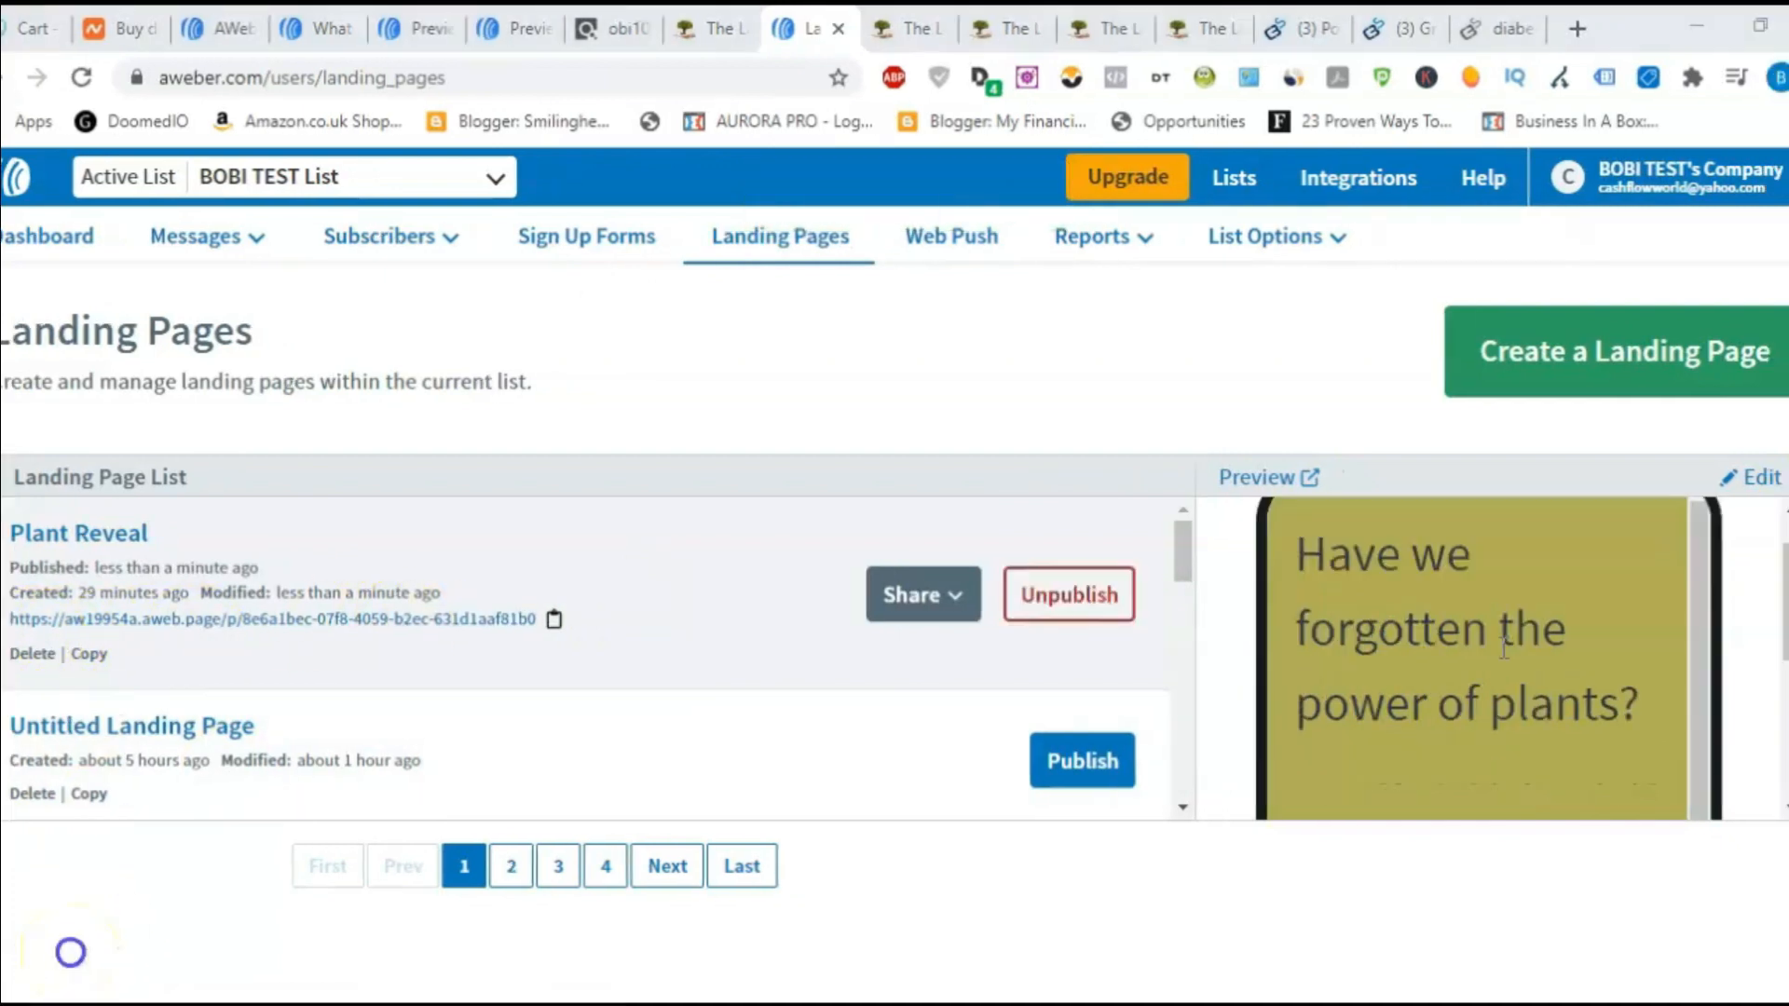
left_click(1766, 480)
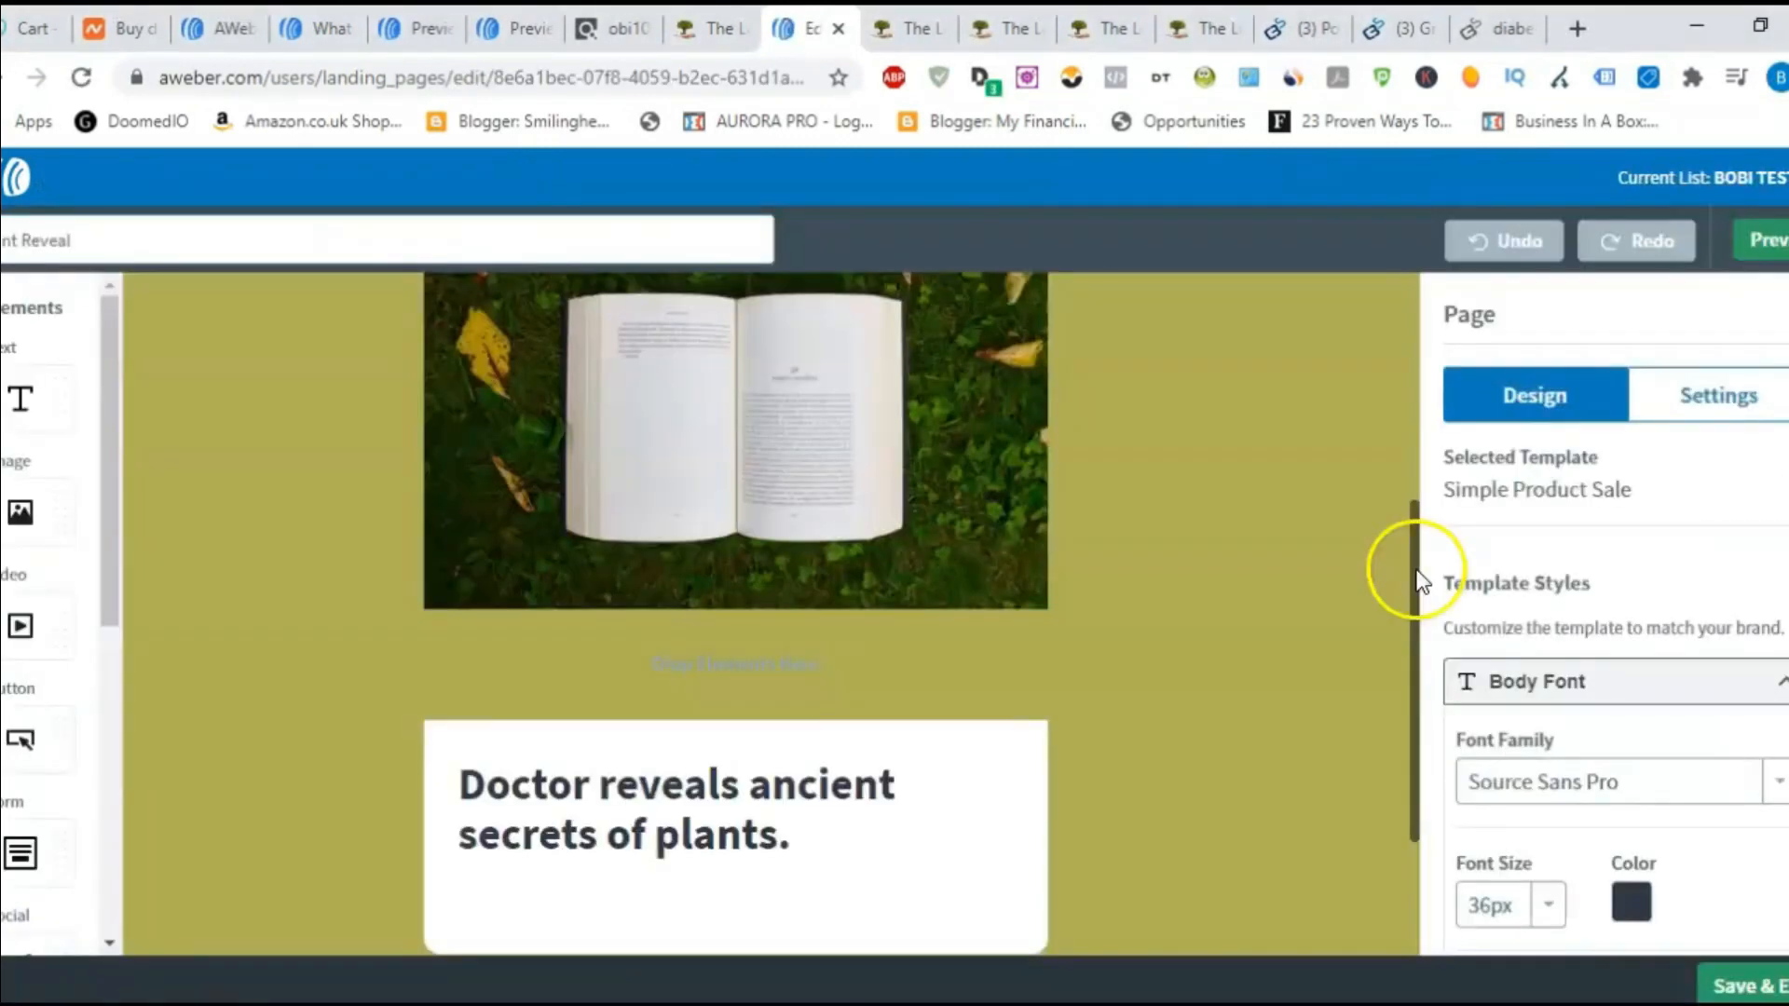
left_click_drag(1418, 583, 1417, 365)
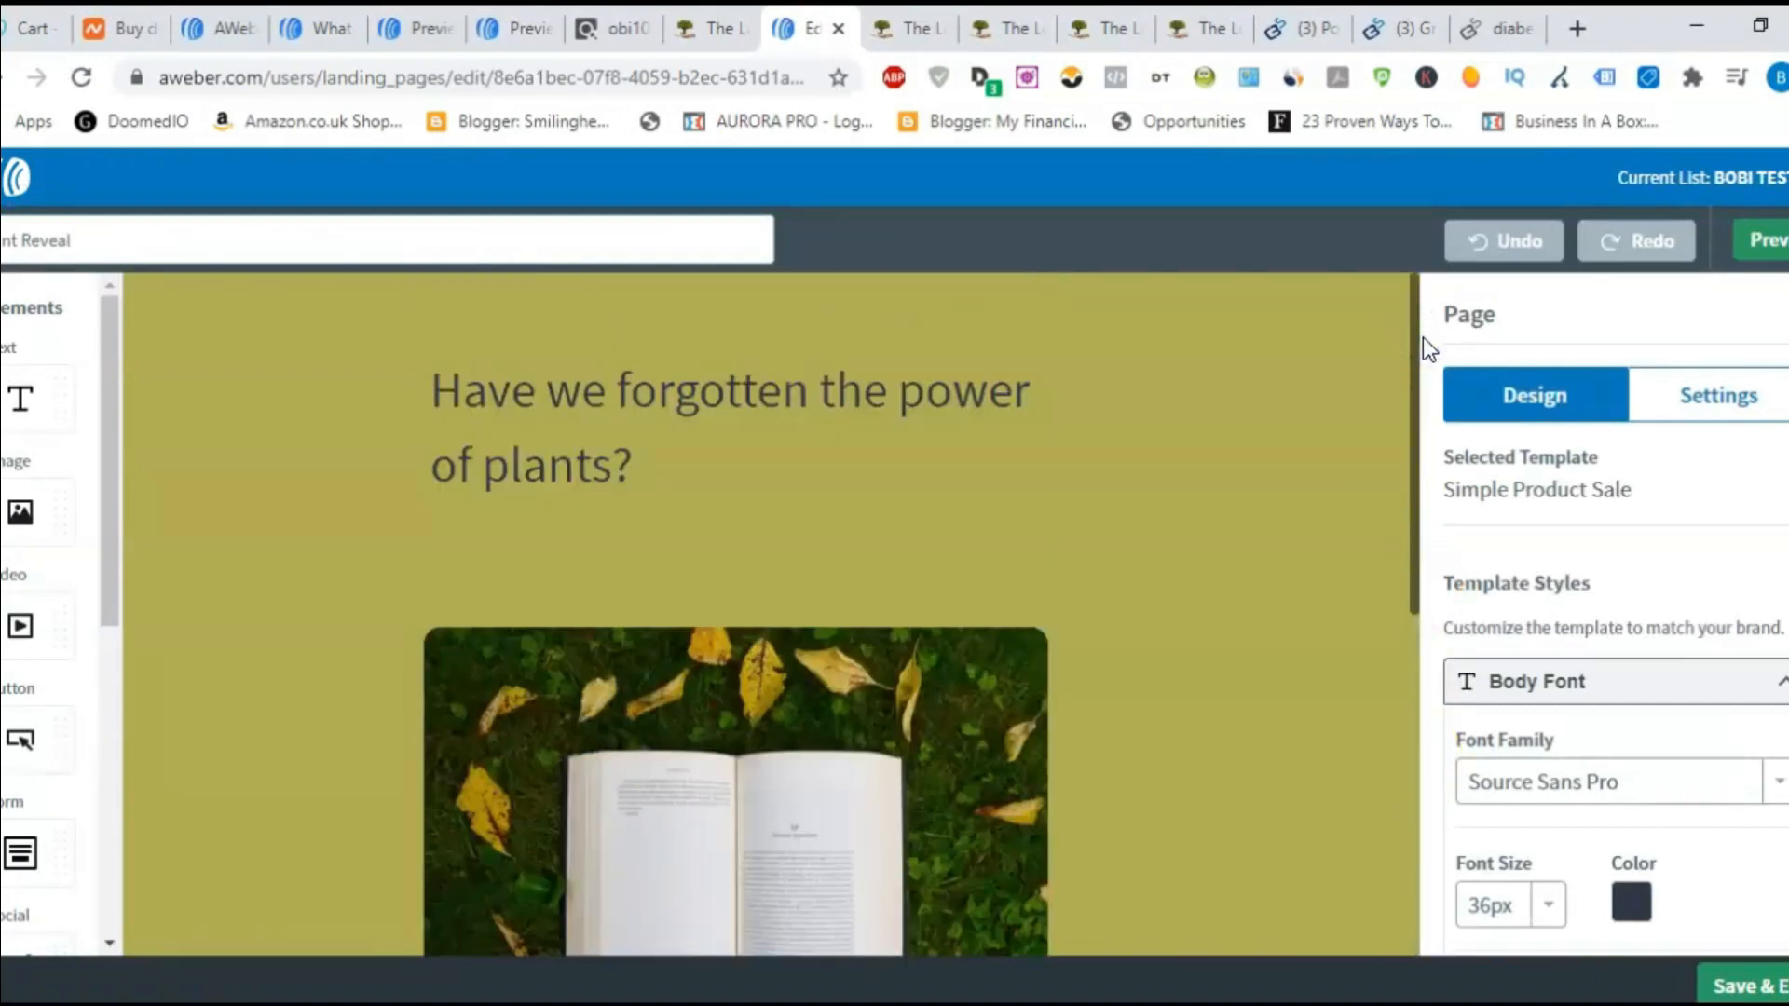
mouse_move(1399, 309)
left_mouse_down()
mouse_move(1412, 419)
mouse_move(1429, 299)
left_mouse_up()
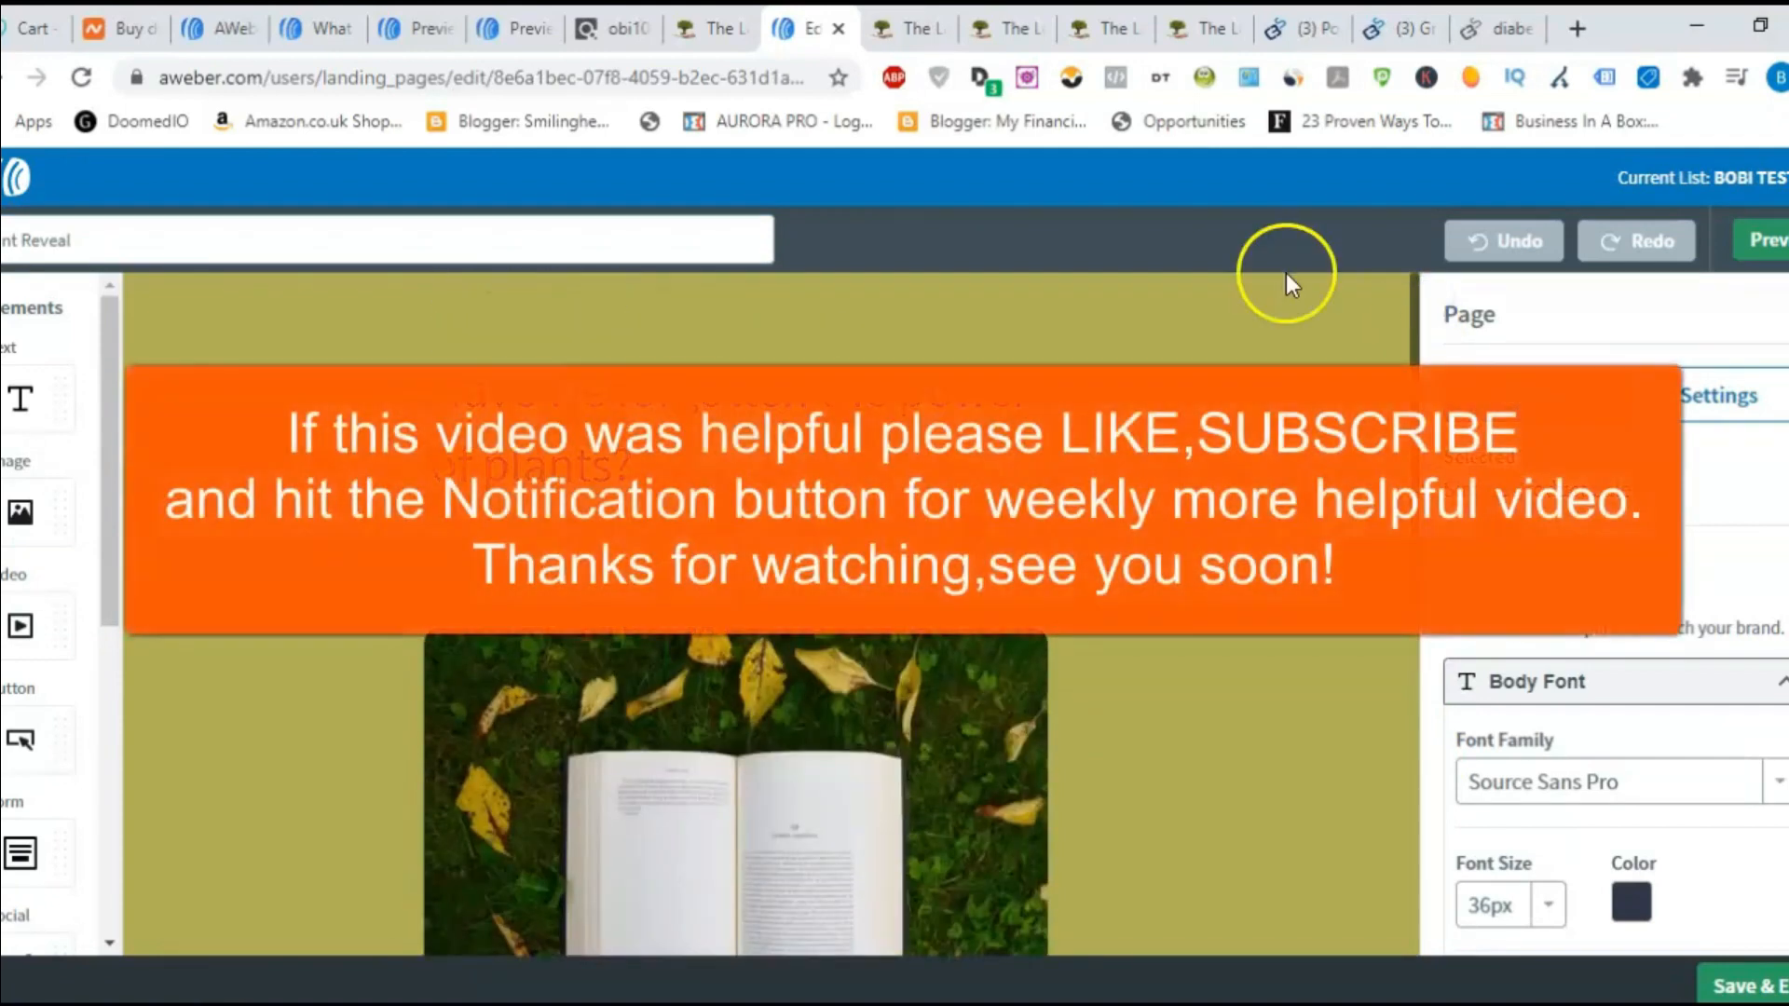